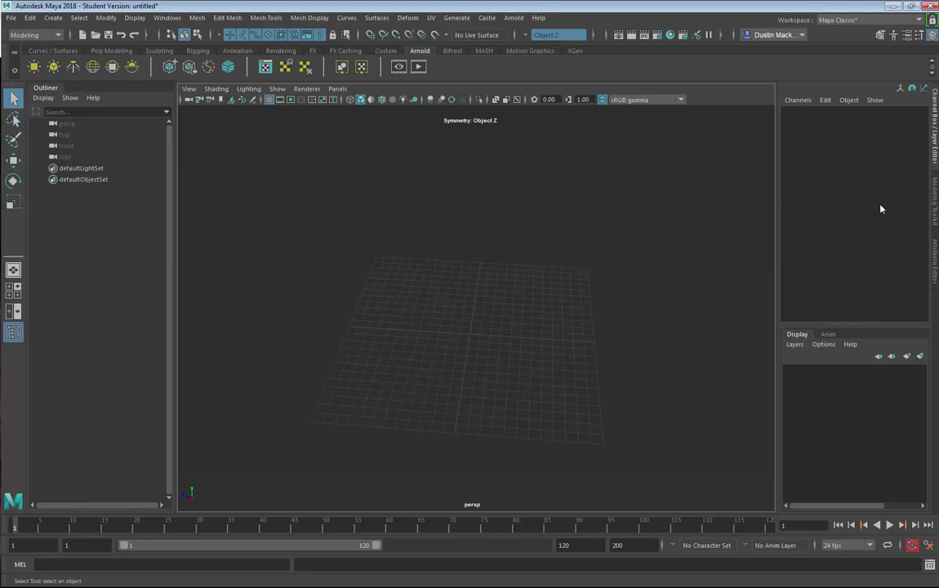
# Step: Create a polygon plane at the origin and scale it uniformly to about 30.3
pyautogui.keyDown('alt'); pyautogui.moveTo(627, 277); pyautogui.dragTo(543, 279); pyautogui.keyUp('alt')
pyautogui.click(111, 51)
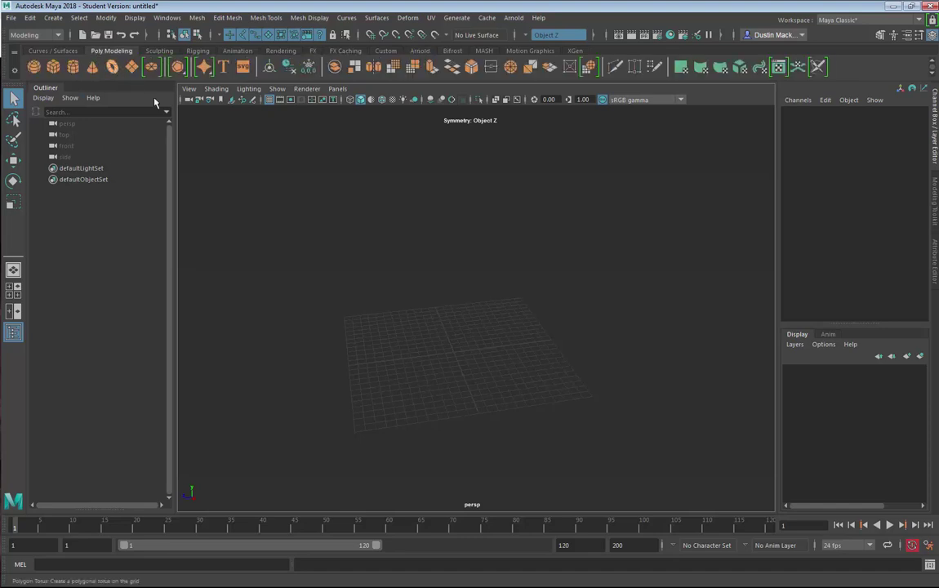
pyautogui.keyDown('alt'); pyautogui.moveTo(297, 231); pyautogui.dragTo(266, 218); pyautogui.keyUp('alt')
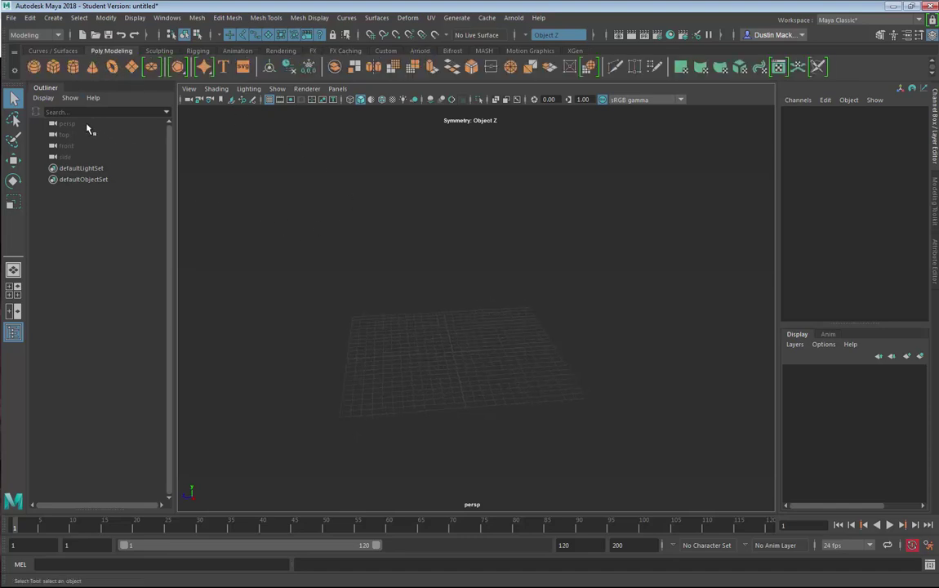
pyautogui.click(129, 70)
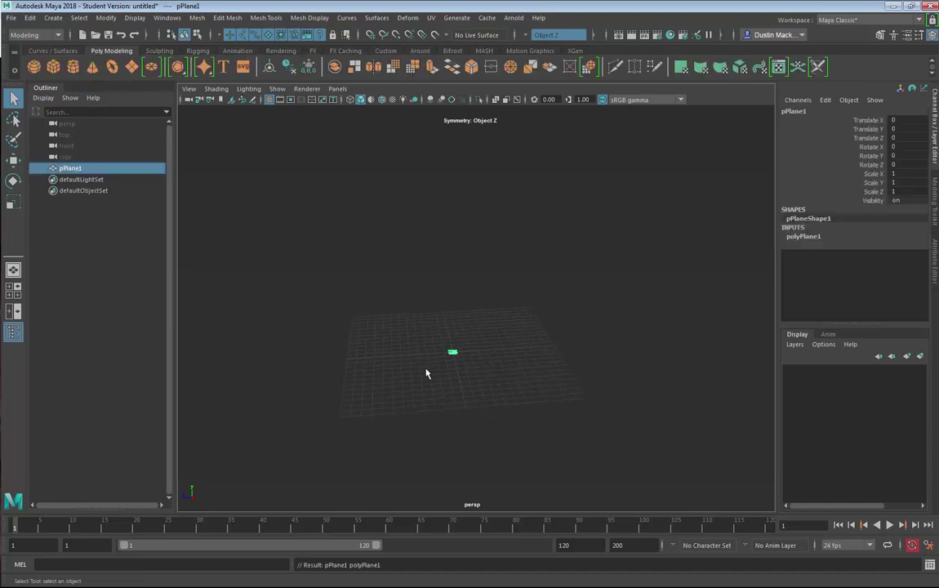
pyautogui.press('r')
pyautogui.moveTo(448, 362); pyautogui.dragTo(677, 368)
# Step: Set the plane's Subdivisions Height to 28
pyautogui.click(840, 242)
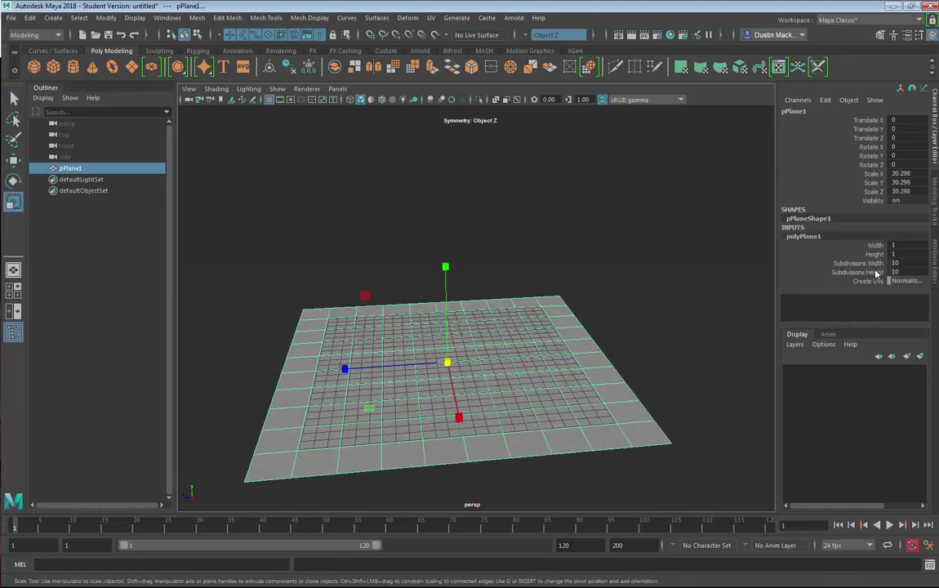
pyautogui.click(875, 273)
pyautogui.moveTo(461, 272); pyautogui.dragTo(551, 324, button='middle')
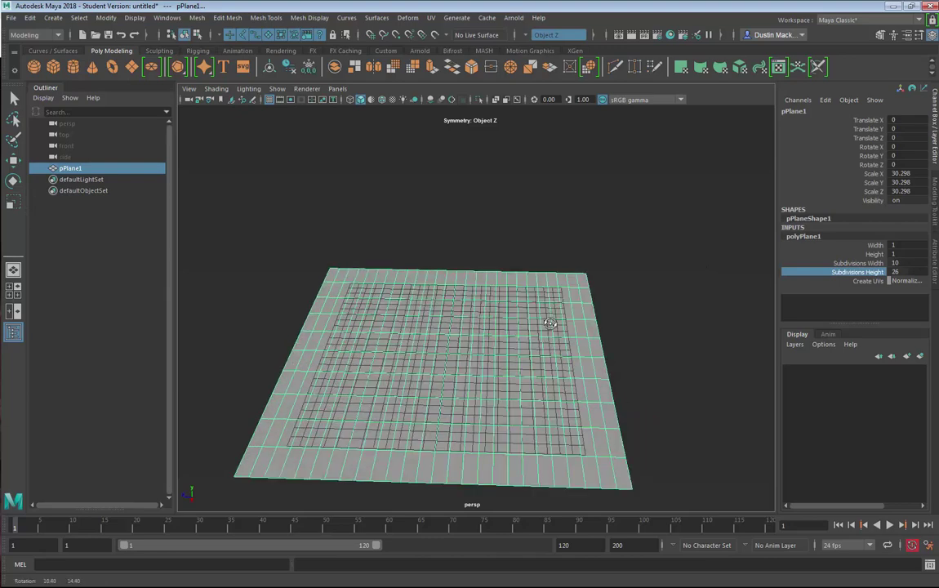
pyautogui.keyDown('alt'); pyautogui.moveTo(550, 323); pyautogui.dragTo(545, 302); pyautogui.keyUp('alt')
pyautogui.moveTo(545, 301); pyautogui.dragTo(565, 298, button='middle')
pyautogui.press('q')
pyautogui.press('w')
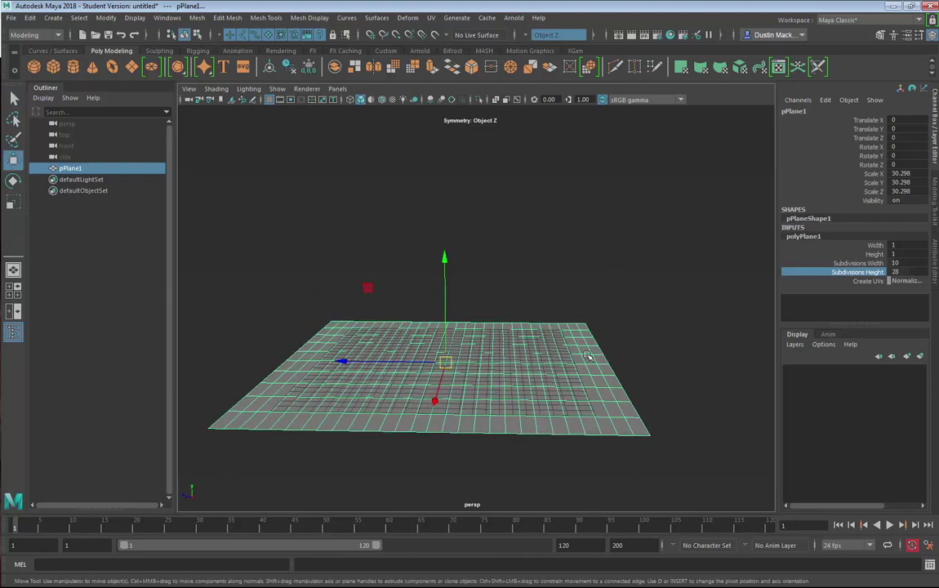
# Step: Add a nonlinear Bend deformer to the plane
pyautogui.click(347, 18)
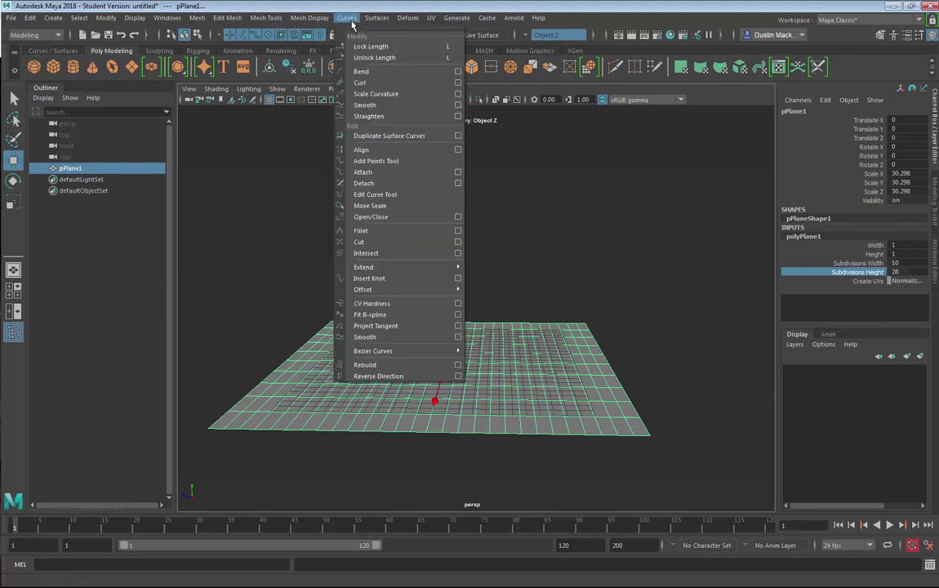
pyautogui.moveTo(407, 18)
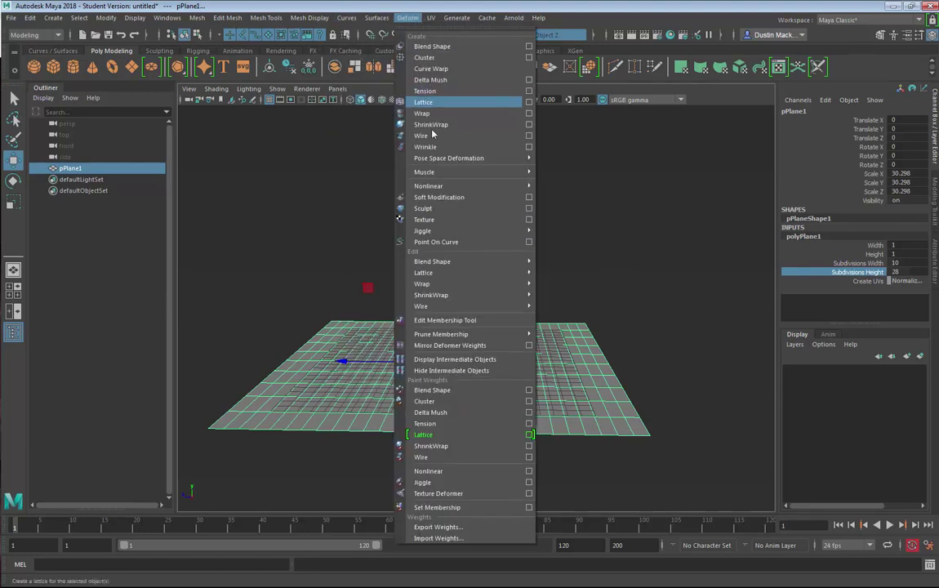
pyautogui.moveTo(486, 186)
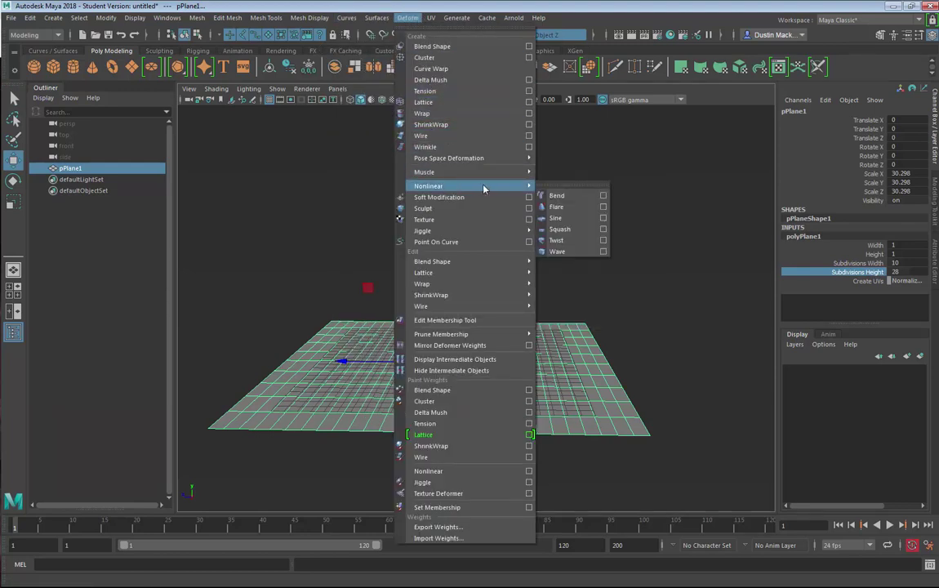
pyautogui.click(563, 197)
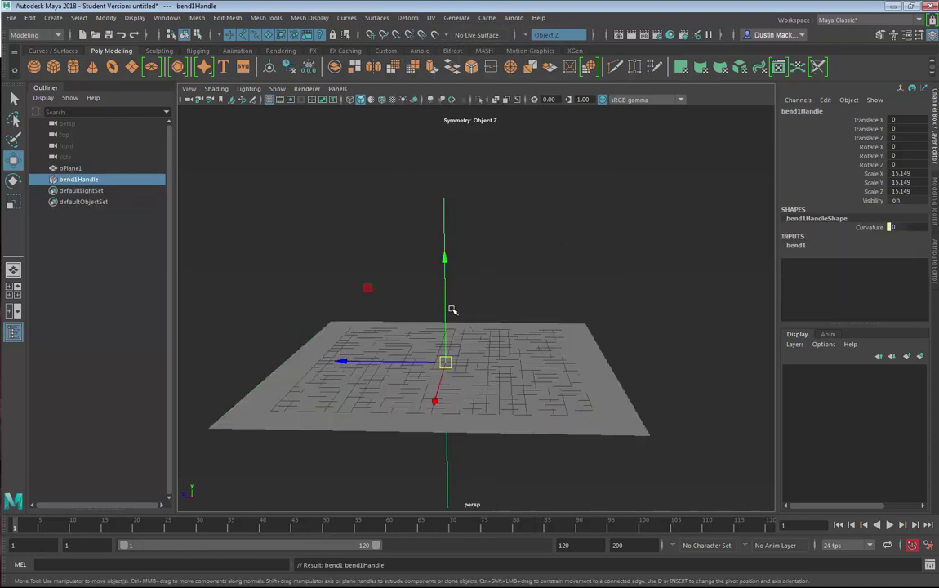
# Step: Rotate the bend handle to -90 on the X axis
pyautogui.press('e')
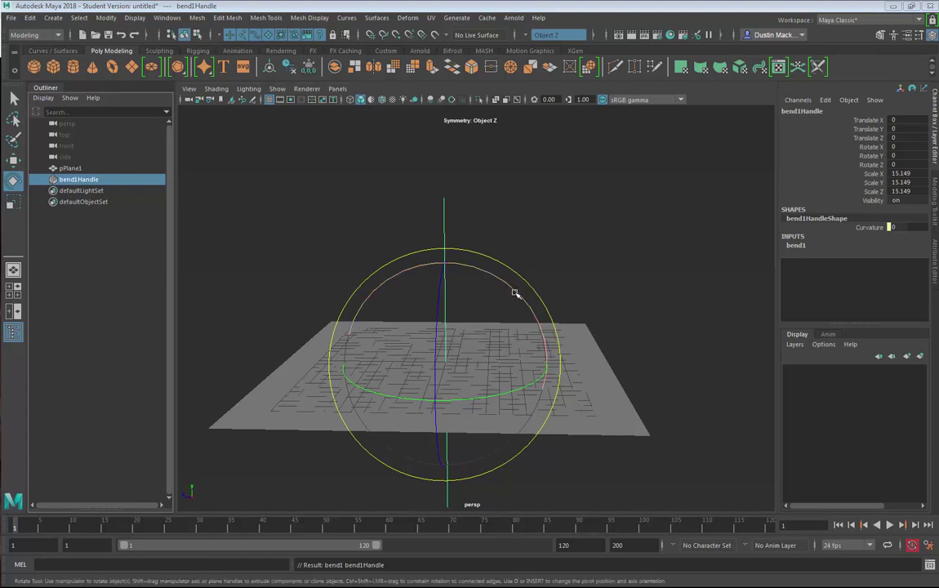
pyautogui.moveTo(513, 294); pyautogui.dragTo(542, 329)
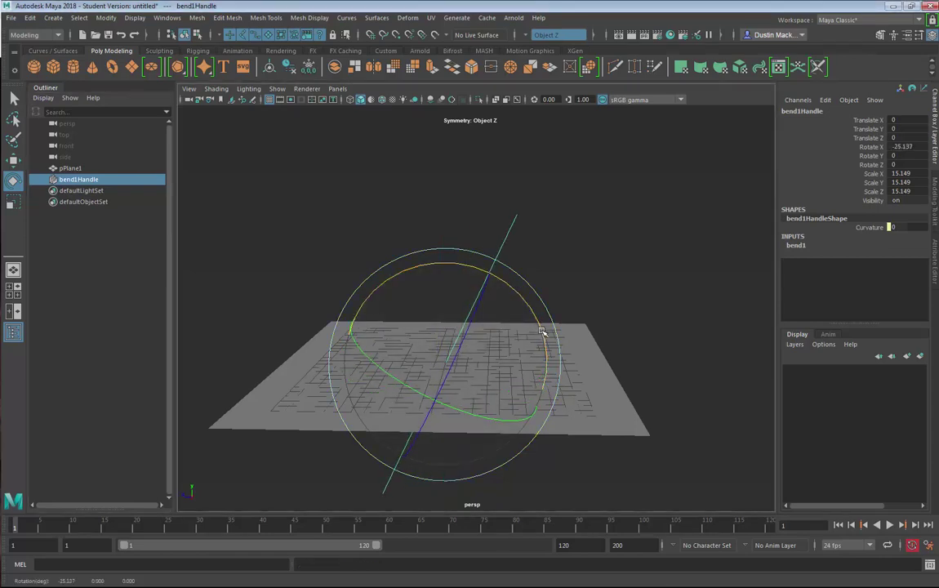
pyautogui.hotkey('ctrl', 'z')
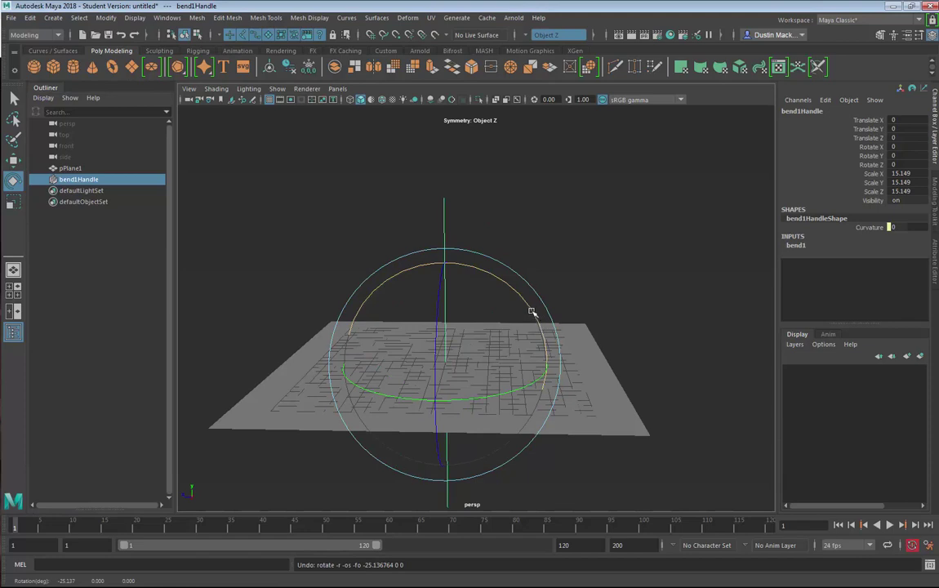
pyautogui.moveTo(530, 311); pyautogui.dragTo(545, 381)
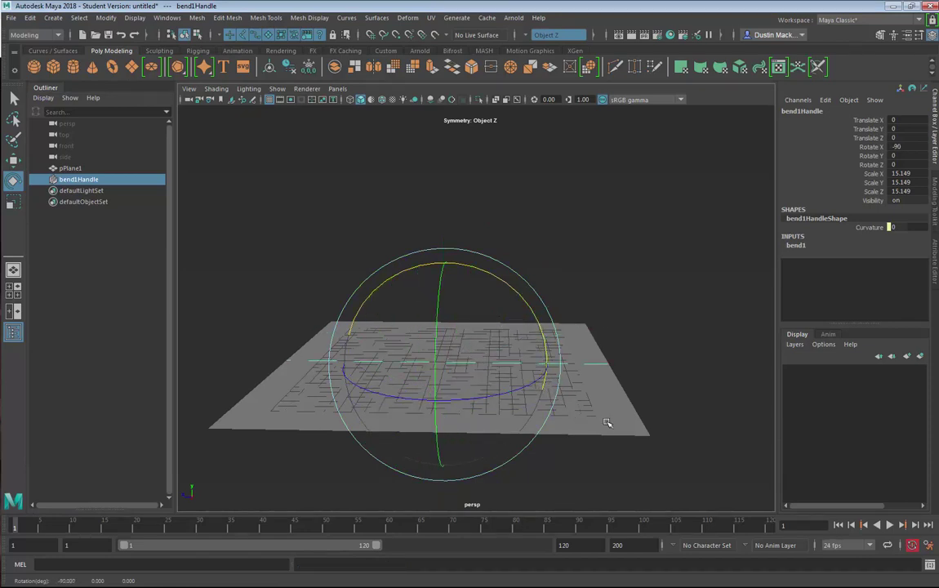
# Step: Try a bend curvature of about 36.7 on the plane and undo the change
pyautogui.keyDown('alt'); pyautogui.moveTo(625, 421); pyautogui.dragTo(643, 428); pyautogui.keyUp('alt')
pyautogui.click(796, 245)
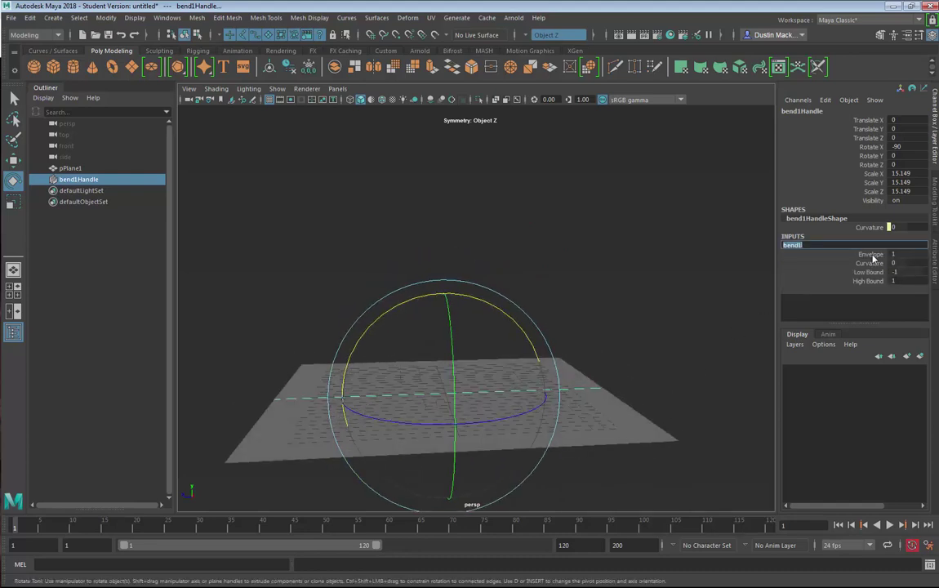
pyautogui.click(870, 254)
pyautogui.click(870, 263)
pyautogui.moveTo(684, 335)
pyautogui.mouseDown(button='middle')
pyautogui.moveTo(703, 340)
pyautogui.moveTo(698, 346)
pyautogui.mouseUp(button='middle')
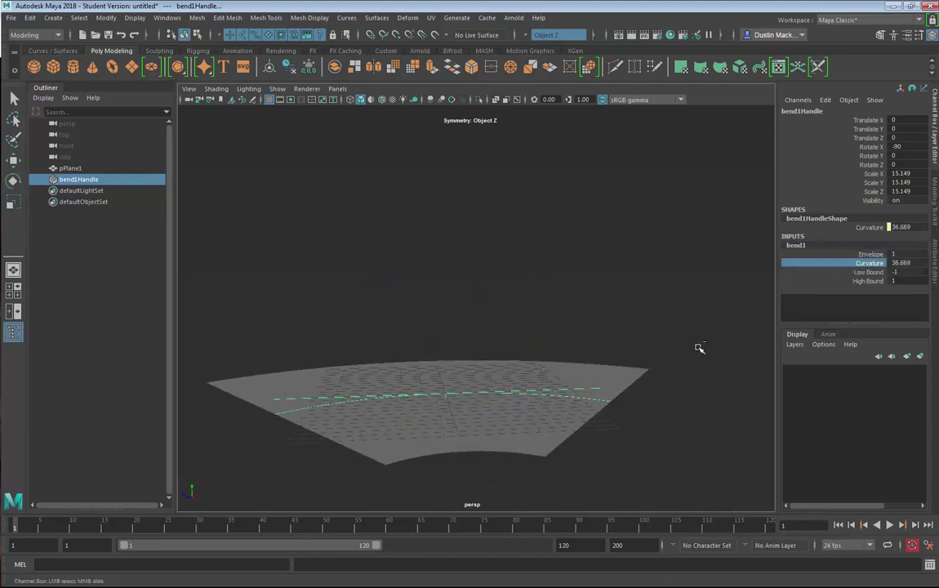
pyautogui.hotkey('ctrl', 'z')
pyautogui.press('e')
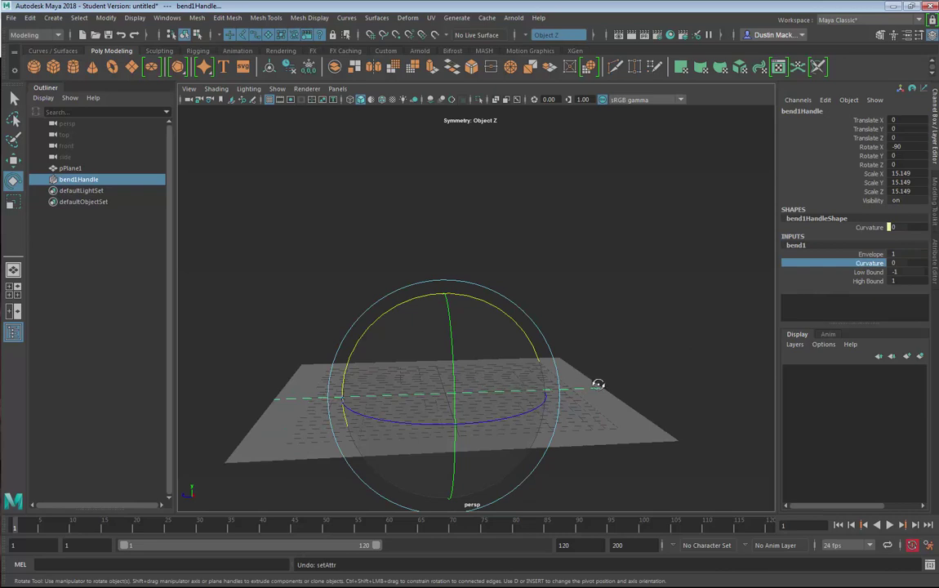
# Step: Rotate the bend handle to -90 on the Z axis and set the bend's curvature to about -84.8
pyautogui.moveTo(598, 384)
pyautogui.keyDown('alt'); pyautogui.mouseDown()
pyautogui.moveTo(614, 385)
pyautogui.moveTo(591, 374)
pyautogui.mouseUp(); pyautogui.keyUp('alt')
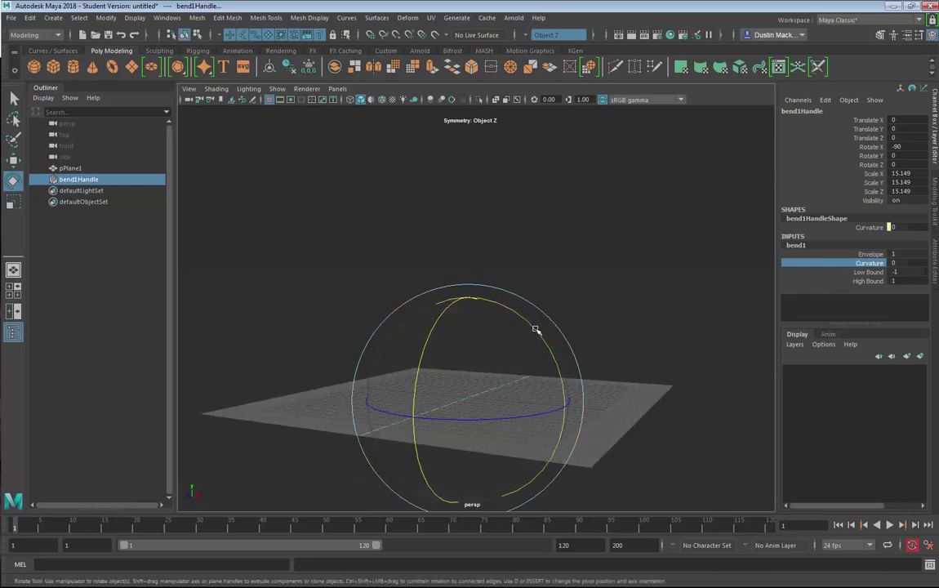
pyautogui.moveTo(535, 330); pyautogui.dragTo(623, 403)
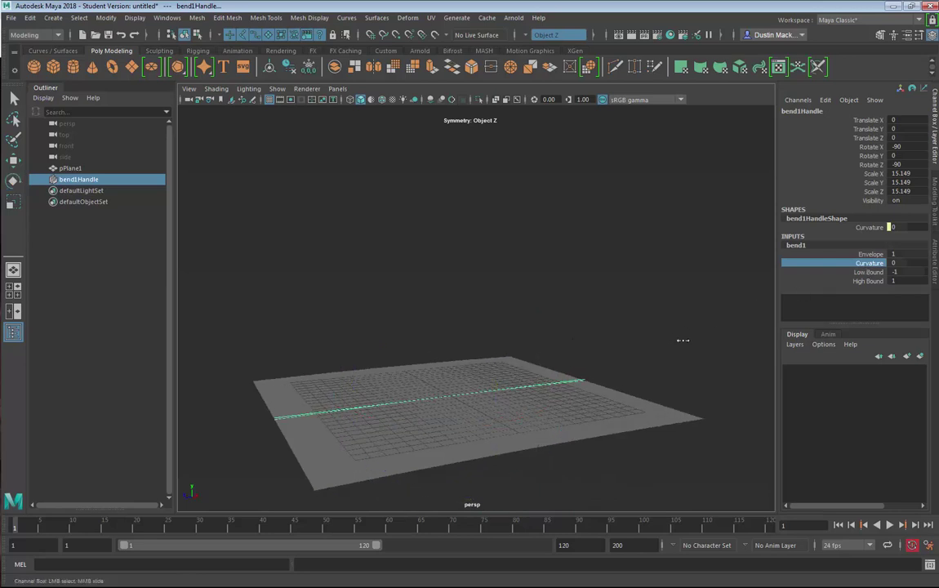
pyautogui.moveTo(681, 340); pyautogui.dragTo(623, 373, button='middle')
pyautogui.keyDown('alt'); pyautogui.moveTo(623, 372); pyautogui.dragTo(579, 365); pyautogui.keyUp('alt')
# Step: Try setting the bend's High Bound to 0 and undo the change
pyautogui.click(860, 281)
pyautogui.moveTo(722, 327); pyautogui.dragTo(562, 382, button='middle')
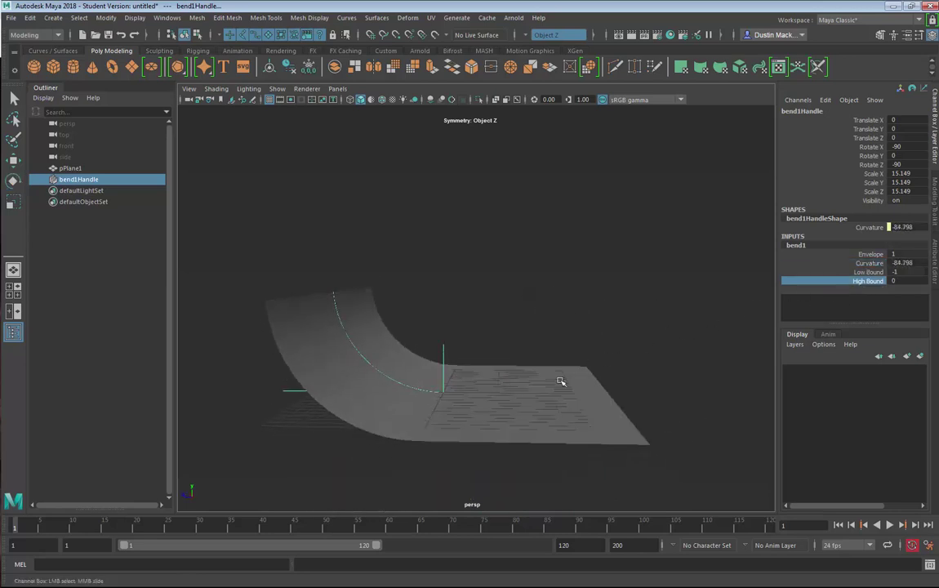
pyautogui.hotkey('ctrl', 'z')
# Step: Set the bend's Low Bound to 0 and move the bend handle to about 1.85 on Z
pyautogui.click(863, 273)
pyautogui.moveTo(718, 332); pyautogui.dragTo(818, 333, button='middle')
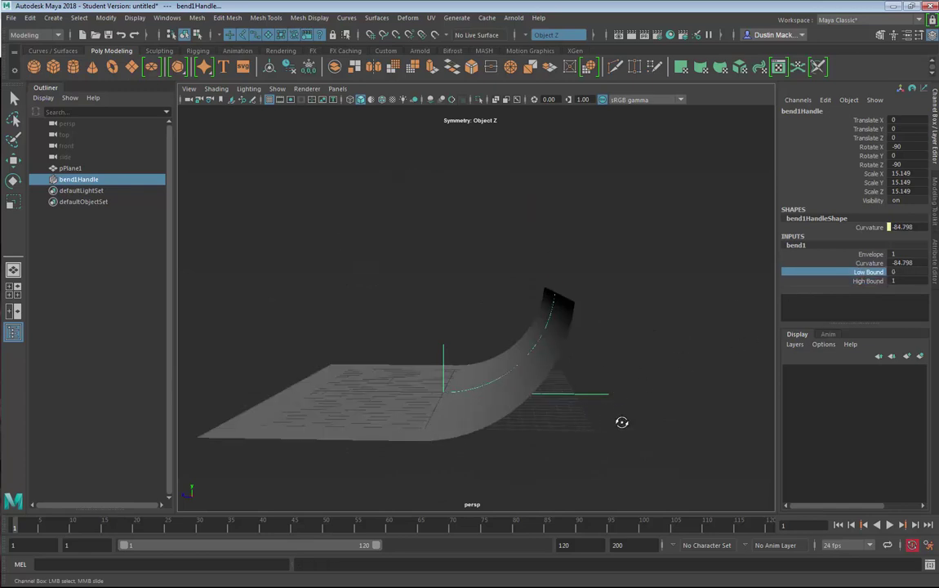
pyautogui.keyDown('alt'); pyautogui.moveTo(621, 422); pyautogui.dragTo(610, 390); pyautogui.keyUp('alt')
pyautogui.press('e')
pyautogui.press('w')
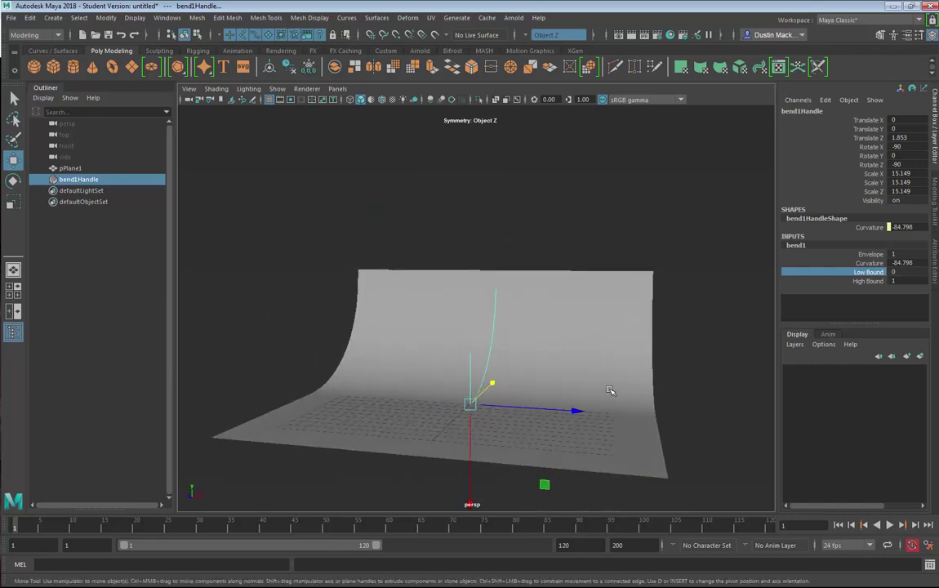
# Step: Clean up the bent plane by deleting its history, freezing its transformations and centering its pivot, and deselect it
pyautogui.click(355, 298)
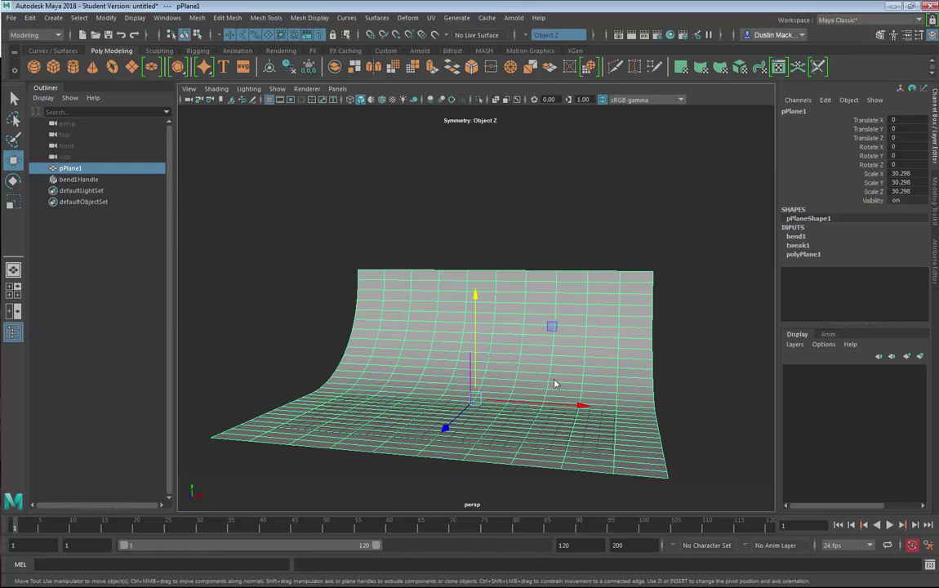
pyautogui.keyDown('shift'); pyautogui.moveTo(554, 383); pyautogui.dragTo(571, 351, button='right'); pyautogui.keyUp('shift')
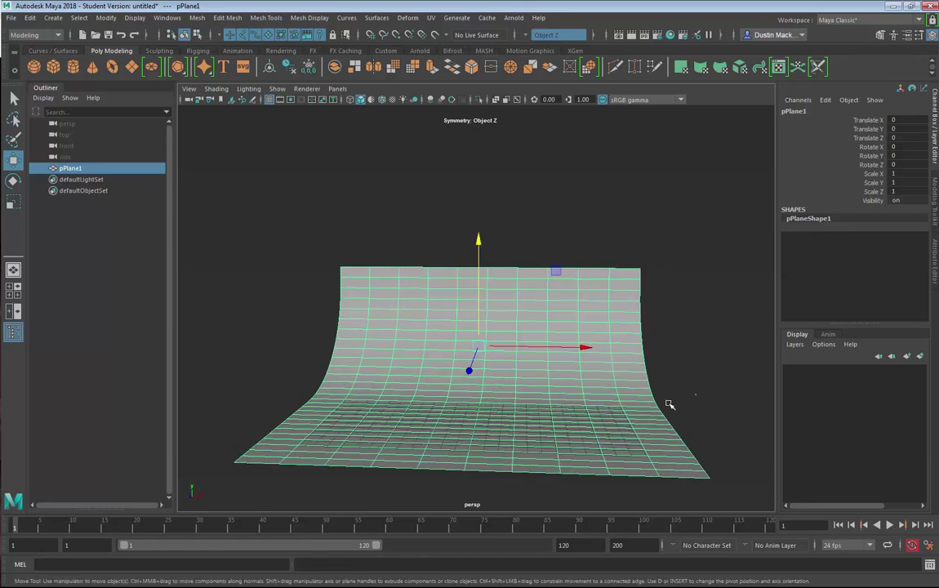
pyautogui.click(666, 403)
pyautogui.keyDown('alt'); pyautogui.moveTo(666, 403); pyautogui.dragTo(598, 350); pyautogui.keyUp('alt')
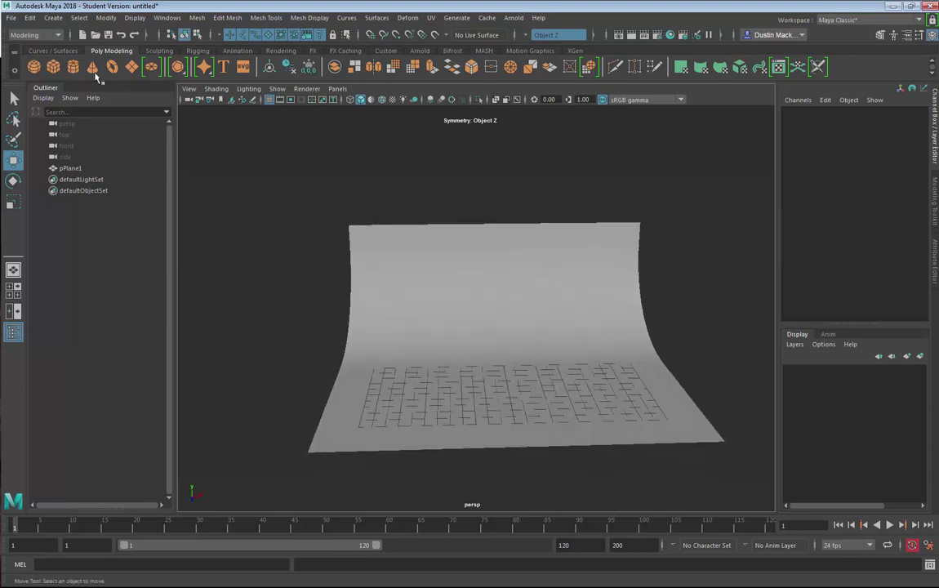
# Step: Create a polygon sphere, scale it up and position it in front of the curved backdrop, resting above the floor
pyautogui.click(35, 67)
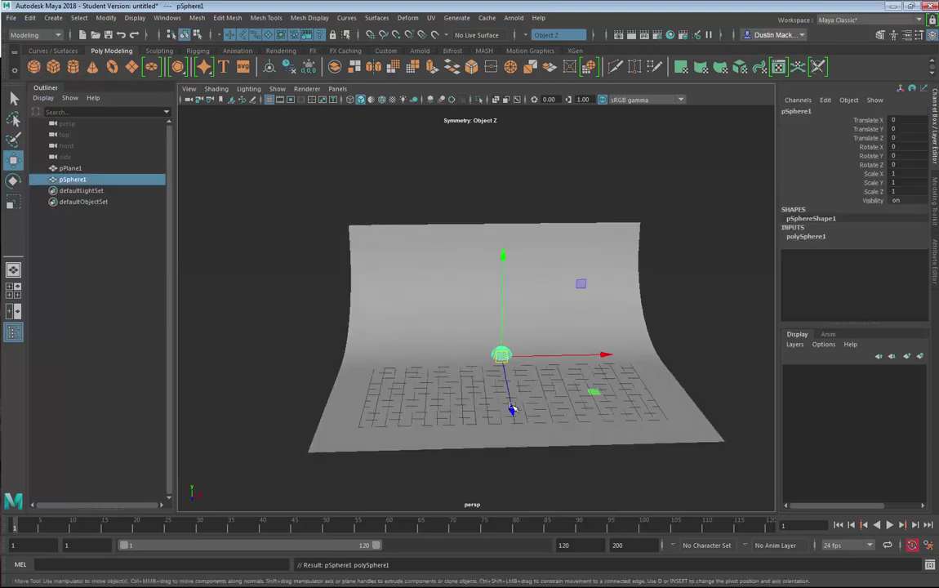
pyautogui.moveTo(512, 408); pyautogui.dragTo(517, 433)
pyautogui.moveTo(510, 355); pyautogui.dragTo(685, 373)
pyautogui.press('r')
pyautogui.press('w')
pyautogui.moveTo(558, 338); pyautogui.dragTo(743, 327)
pyautogui.click(723, 378)
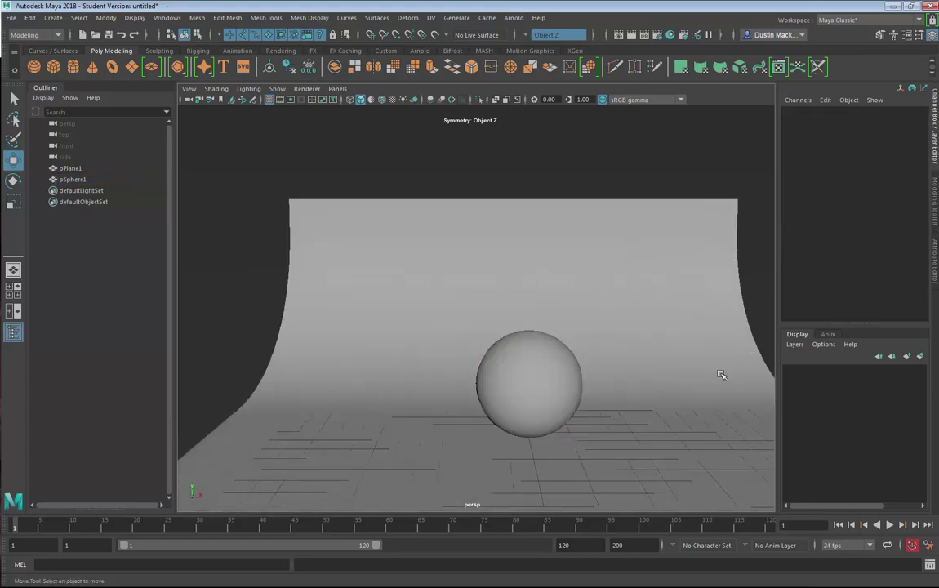
# Step: Snap the backdrop plane's pivot to the vertex at the front center of its floor
pyautogui.keyDown('alt'); pyautogui.moveTo(723, 378); pyautogui.dragTo(557, 408); pyautogui.keyUp('alt')
pyautogui.click(515, 294)
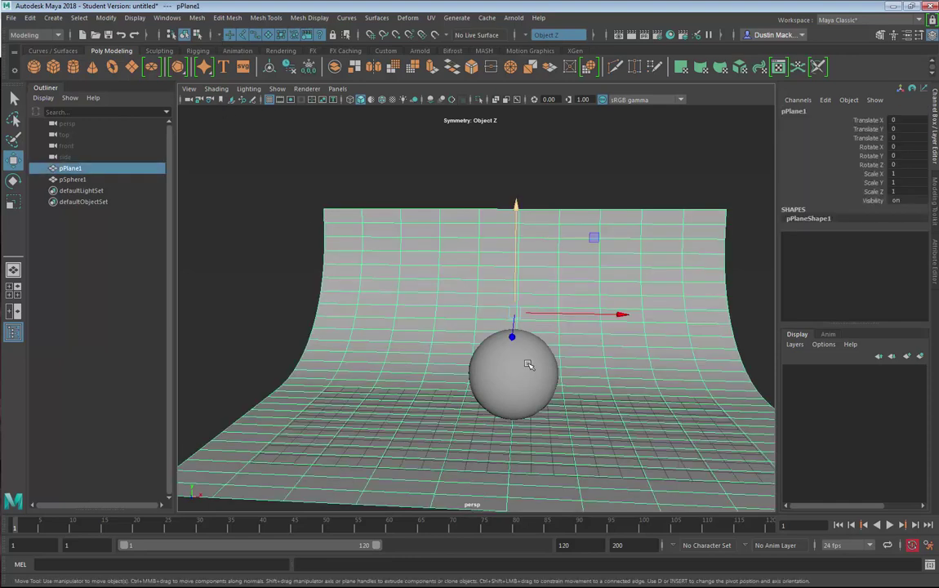
pyautogui.press('r')
pyautogui.click(512, 312)
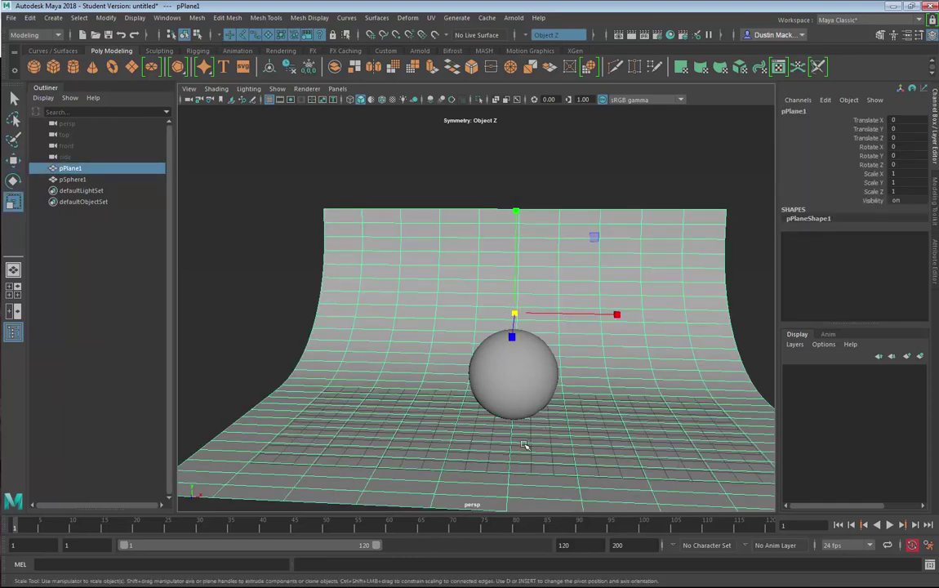
pyautogui.press('w')
pyautogui.press('v')
pyautogui.press('d')
pyautogui.click(510, 473)
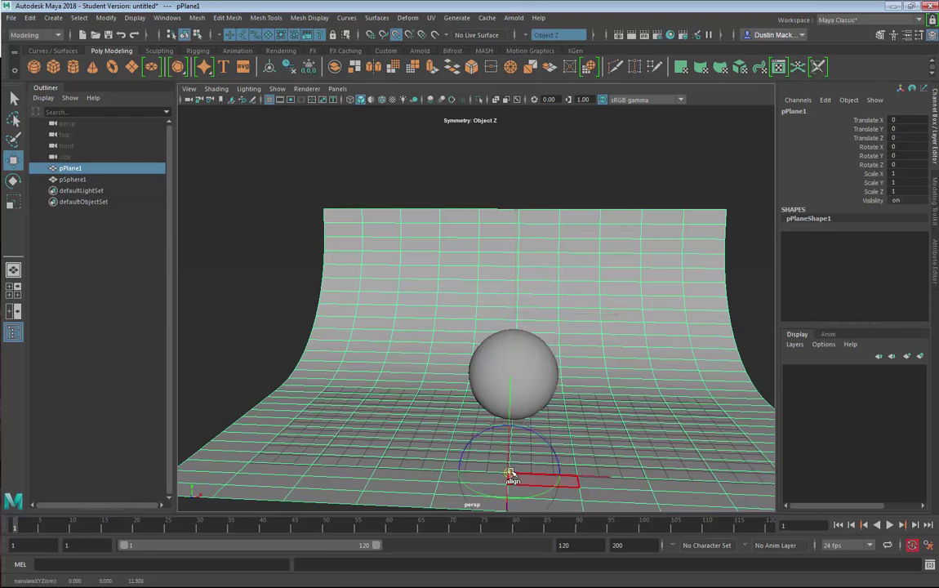
# Step: Scale the backdrop uniformly from its new pivot to about 1.75 and deselect it
pyautogui.press('r')
pyautogui.moveTo(513, 477); pyautogui.dragTo(913, 488)
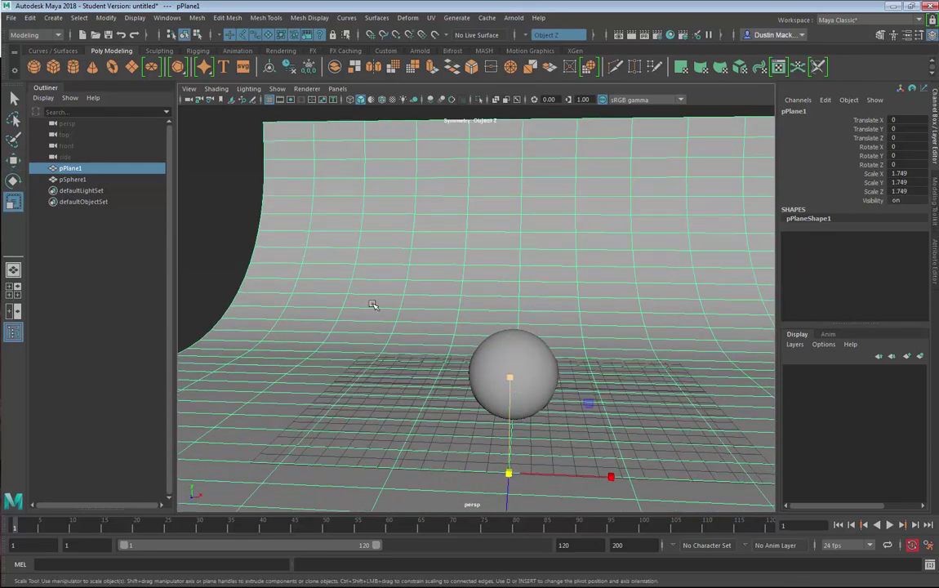
pyautogui.click(190, 210)
# Step: Create a new perspective camera for the viewport and rename it shotCam
pyautogui.click(337, 89)
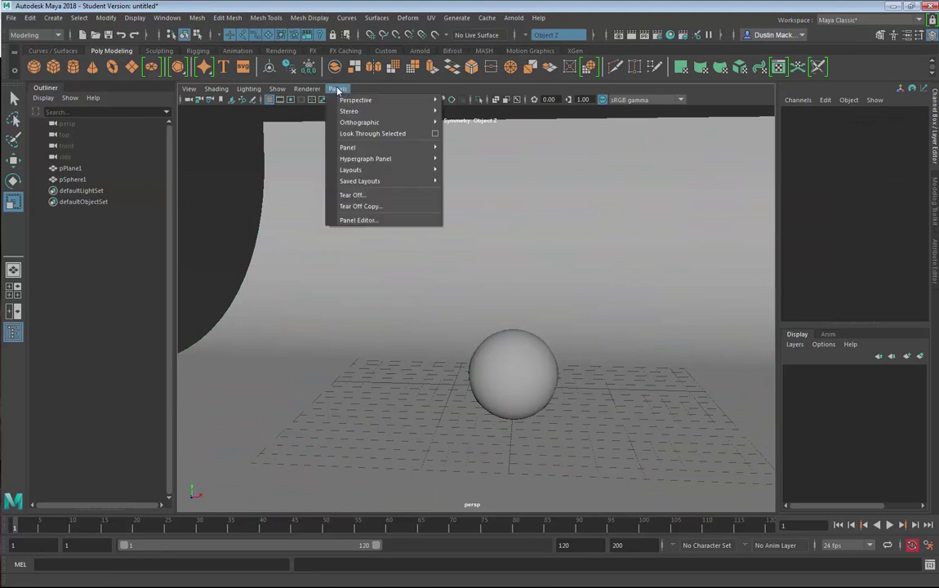
pyautogui.moveTo(359, 100)
pyautogui.click(461, 113)
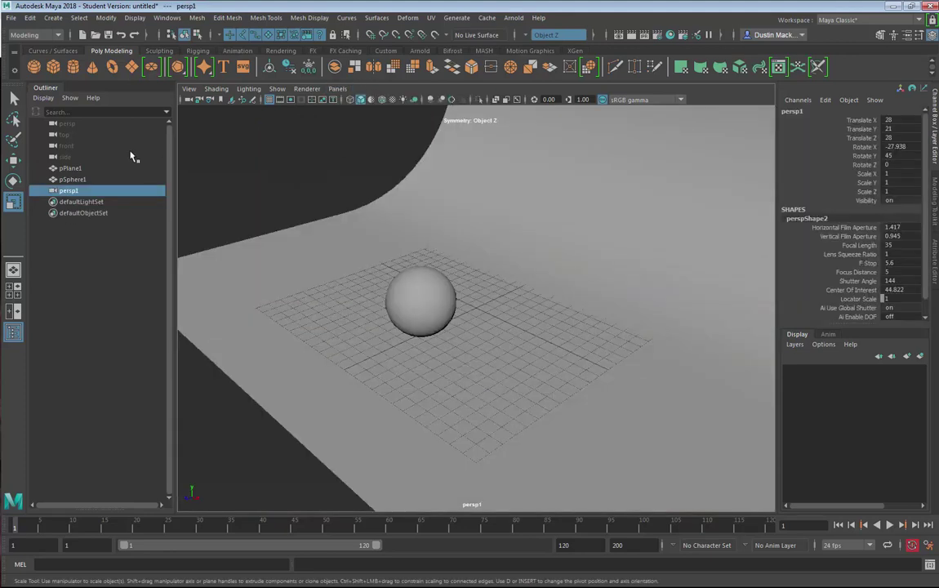
pyautogui.doubleClick(74, 193)
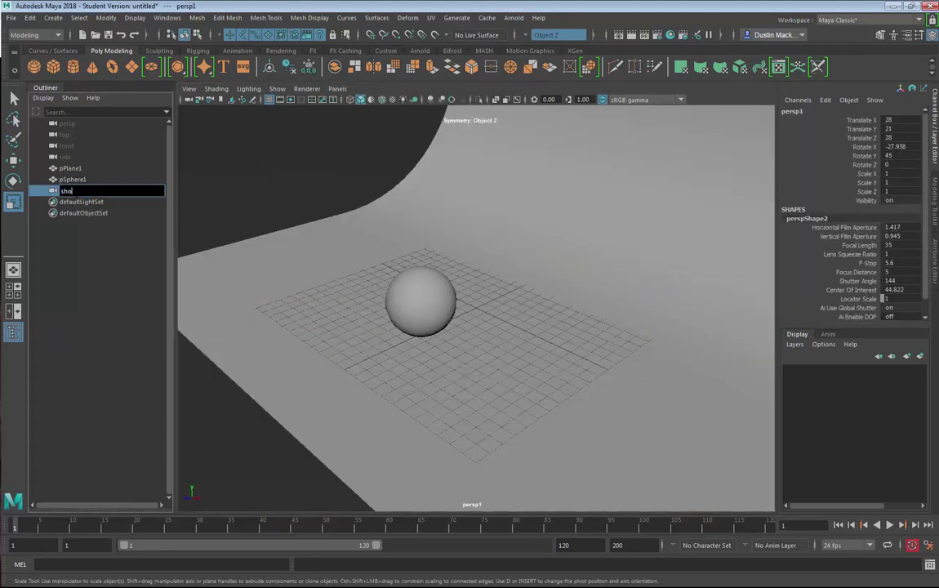
pyautogui.write('shotCam')
pyautogui.press('Return')
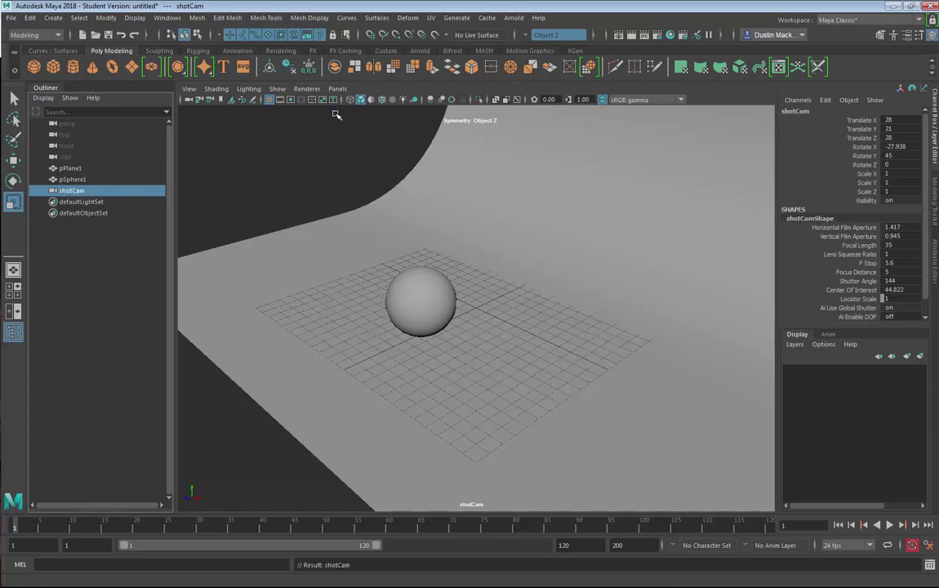
# Step: Show the resolution gate in the shotCam view and frame the sphere from the front with the floor and backdrop around it
pyautogui.click(289, 100)
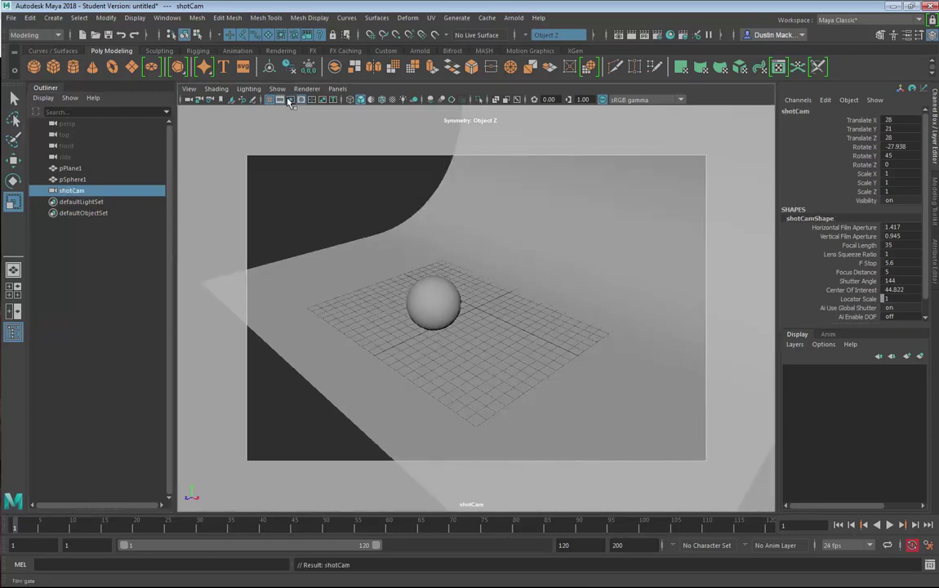
pyautogui.keyDown('alt'); pyautogui.moveTo(378, 245); pyautogui.dragTo(549, 249, button='right'); pyautogui.keyUp('alt')
pyautogui.keyDown('alt'); pyautogui.moveTo(548, 249); pyautogui.dragTo(618, 264); pyautogui.keyUp('alt')
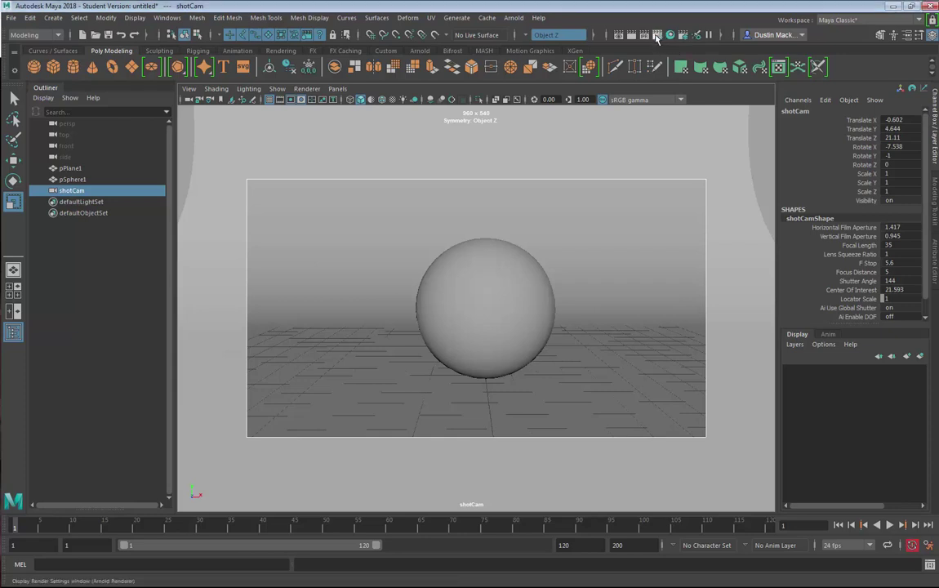
# Step: Set the image size preset in the render settings to Full_1024
pyautogui.moveTo(0, 82); pyautogui.dragTo(704, 83)
pyautogui.scroll(-5, 661, 299)
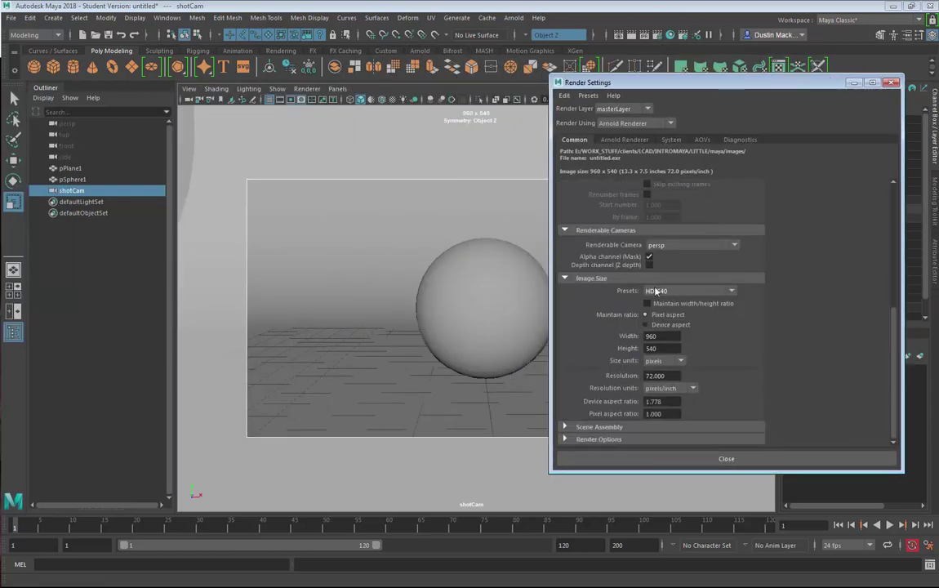
pyautogui.click(702, 290)
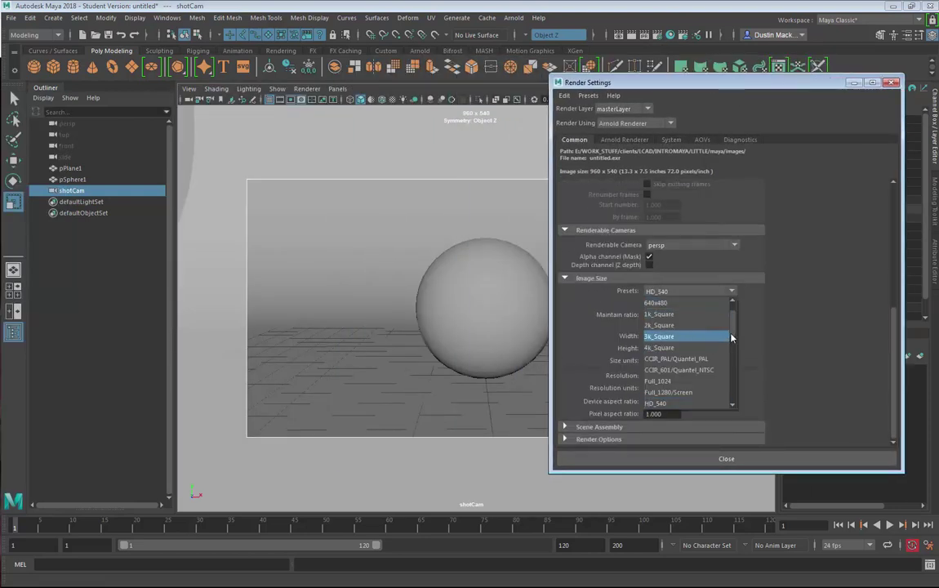
pyautogui.scroll(-2, 731, 336)
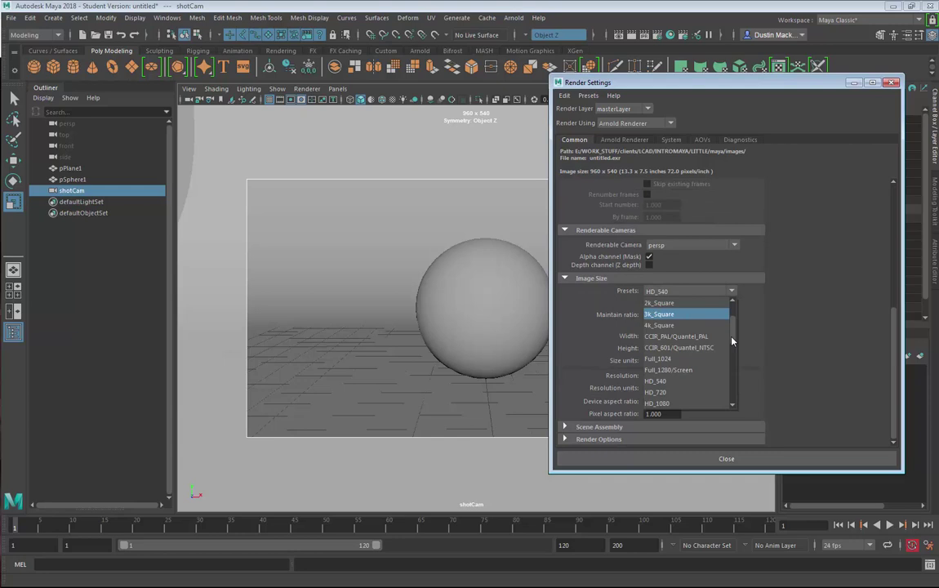
pyautogui.click(663, 360)
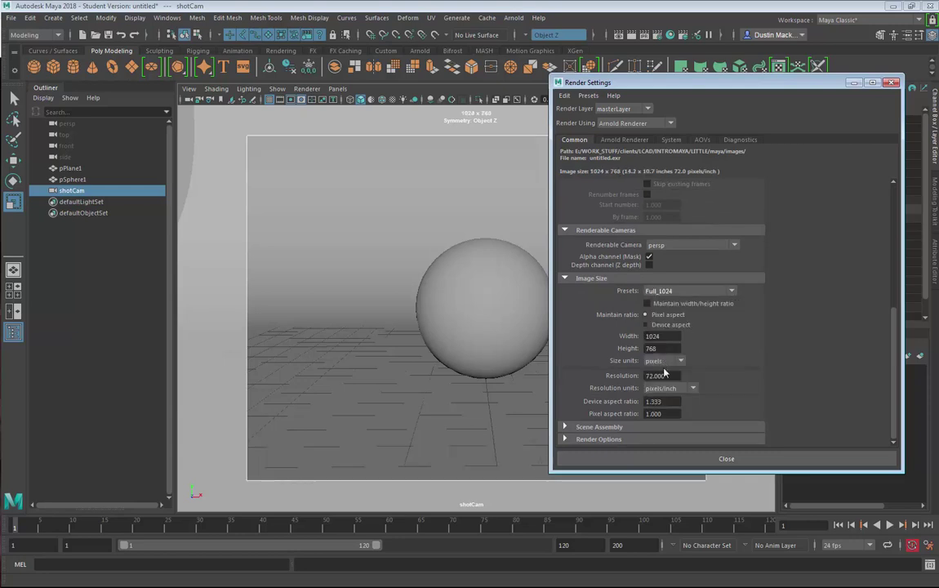
# Step: Set shotCam's film aspect ratio to 1.333 to match the render's device aspect ratio, and close the render settings
pyautogui.doubleClick(671, 401)
pyautogui.moveTo(805, 88); pyautogui.dragTo(584, 94)
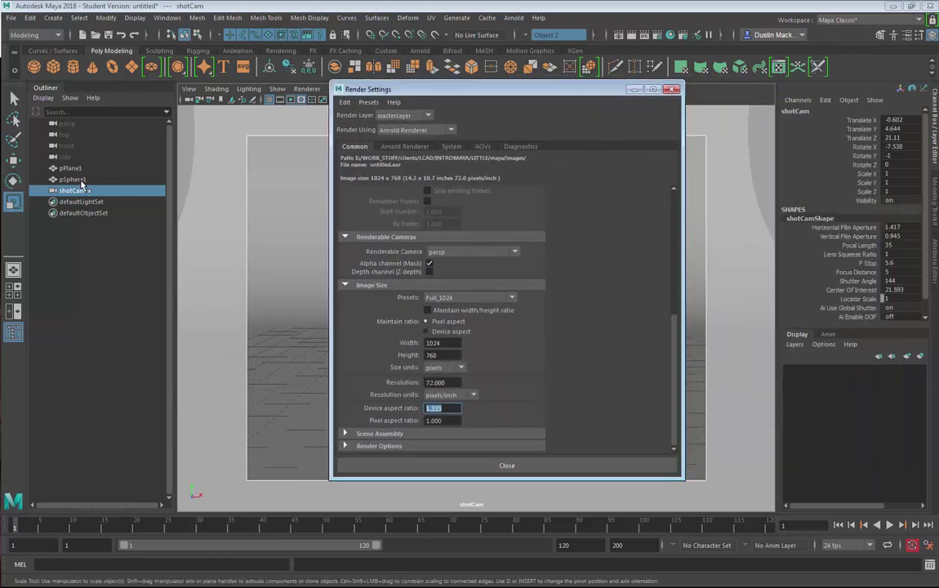
pyautogui.click(933, 259)
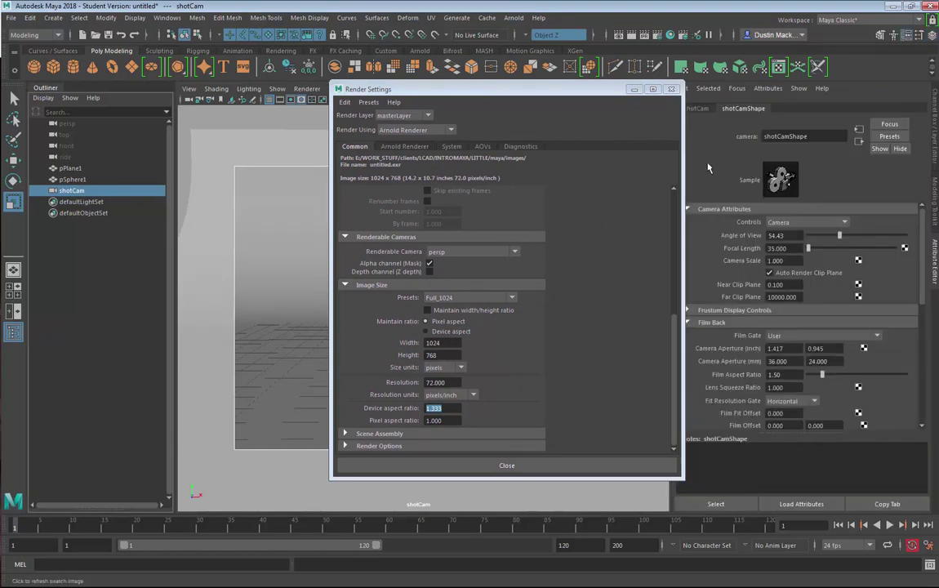
pyautogui.moveTo(563, 88); pyautogui.dragTo(529, 89)
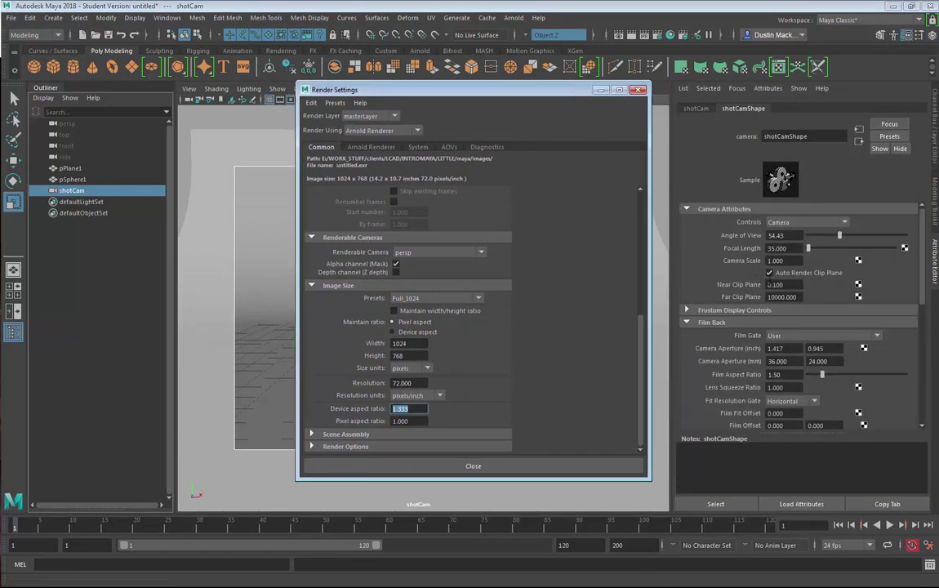
pyautogui.moveTo(801, 375); pyautogui.dragTo(699, 378)
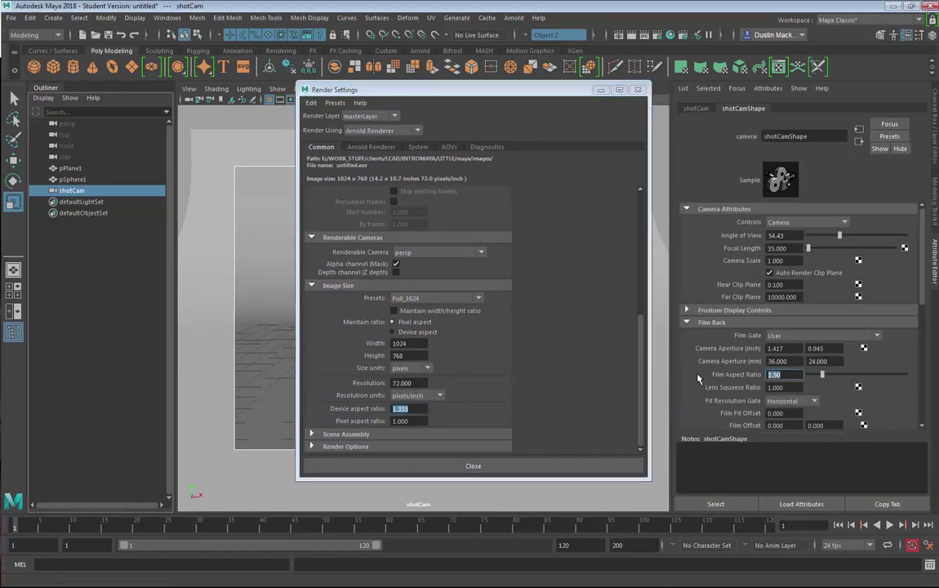
pyautogui.write('1.333')
pyautogui.press('Return')
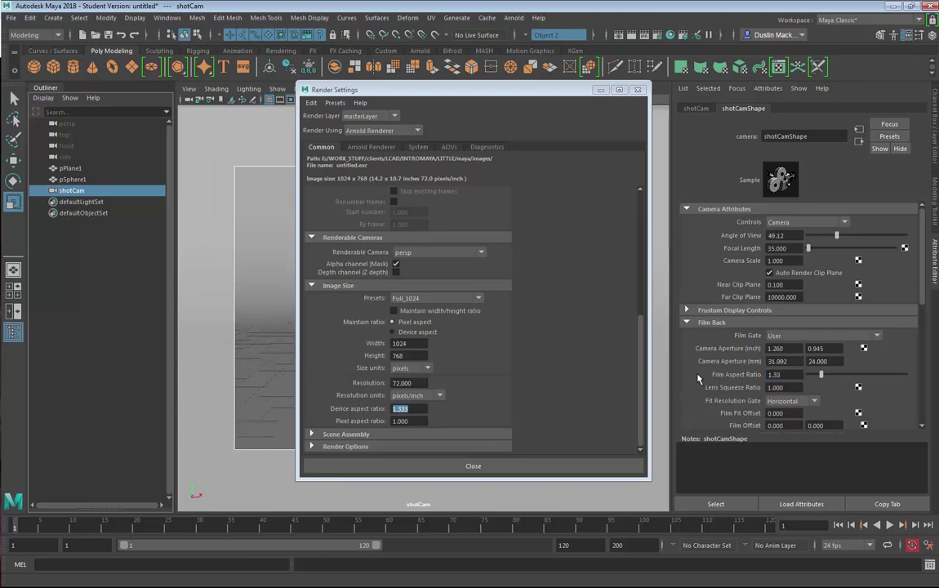
pyautogui.click(636, 89)
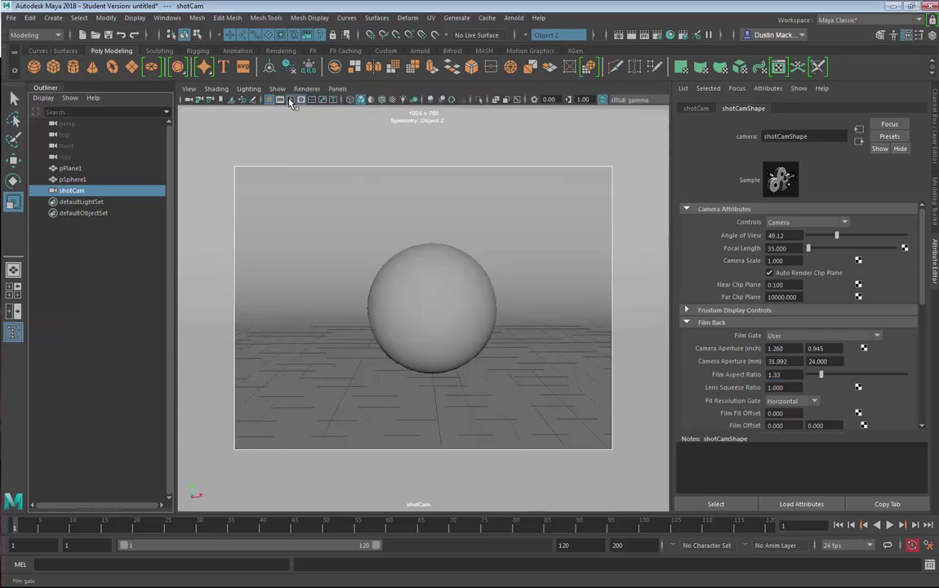
# Step: Compare the film gate with the resolution gate, keep the resolution gate on, and move shotCam closer to the sphere
pyautogui.click(279, 100)
pyautogui.click(290, 101)
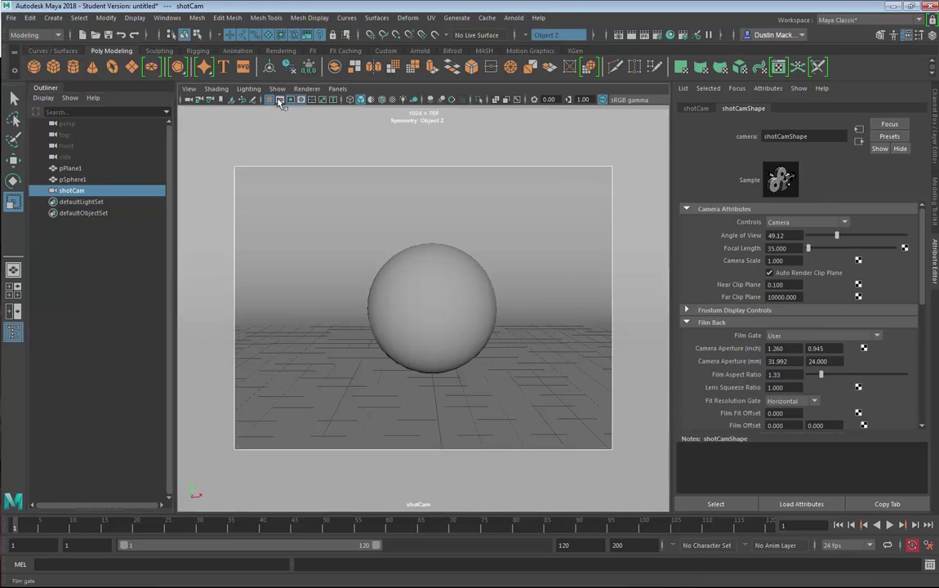
pyautogui.click(280, 101)
pyautogui.click(290, 101)
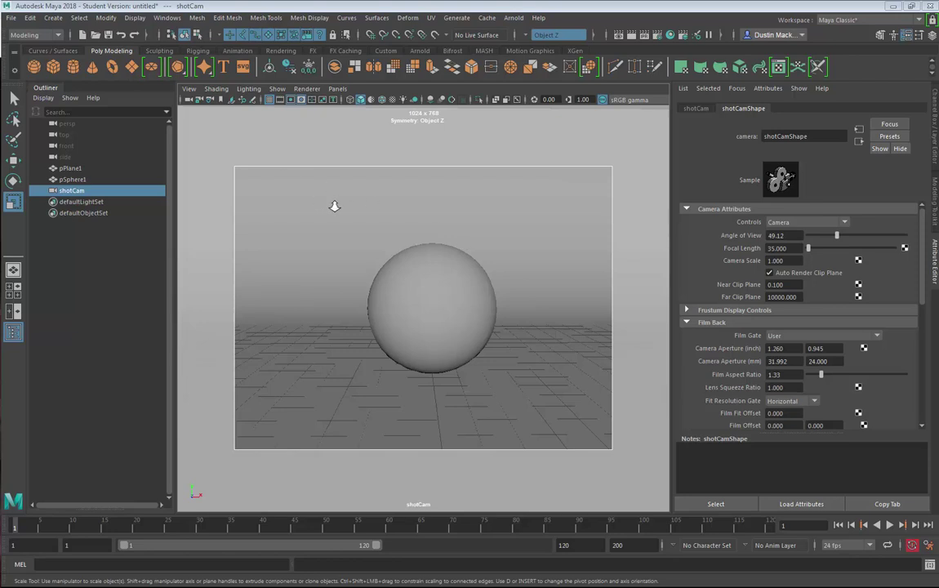
pyautogui.scroll(2, 335, 206)
pyautogui.keyDown('alt'); pyautogui.moveTo(411, 216); pyautogui.dragTo(395, 209, button='middle'); pyautogui.keyUp('alt')
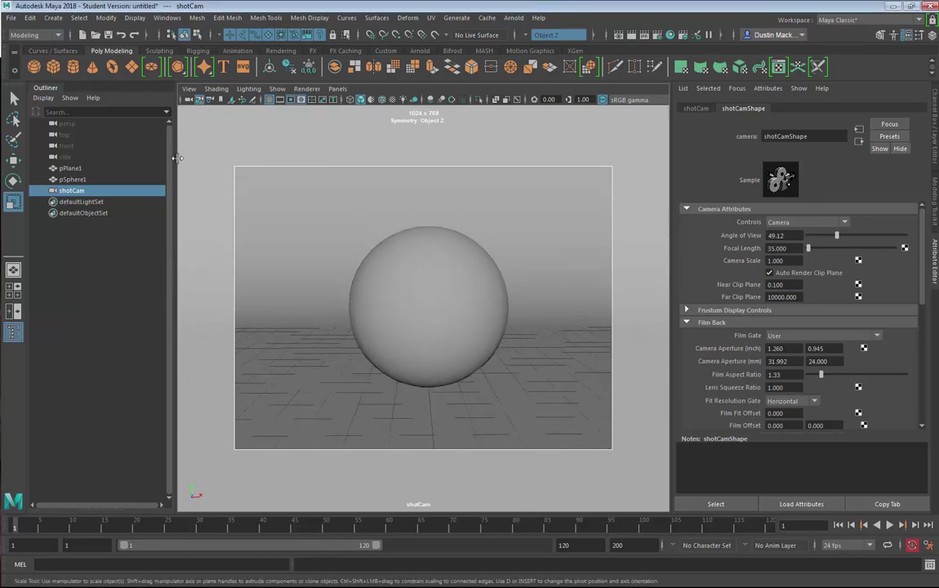
# Step: Switch the viewport to the perspective view and orbit to a side angle showing the backdrop, sphere and shotCam
pyautogui.press('space')
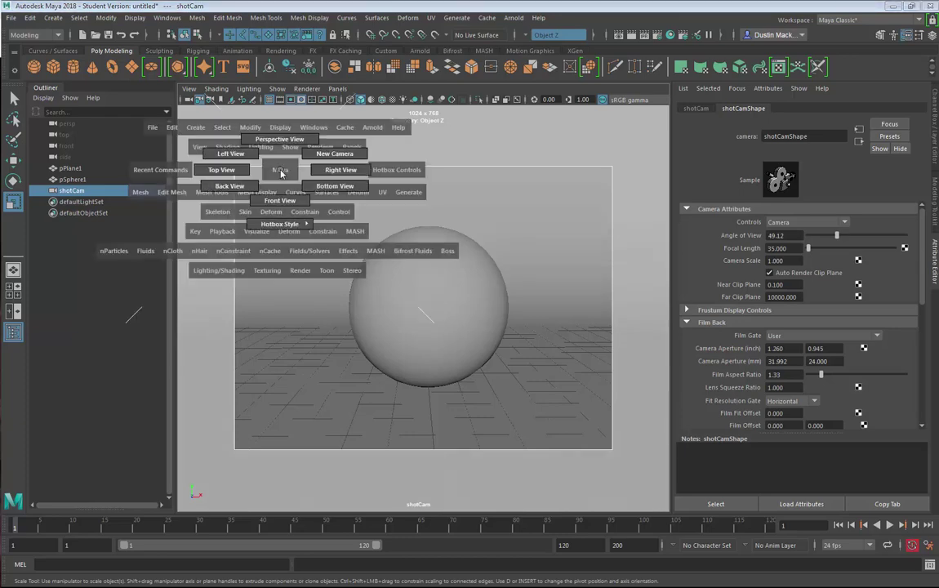
pyautogui.moveTo(280, 171); pyautogui.dragTo(280, 139)
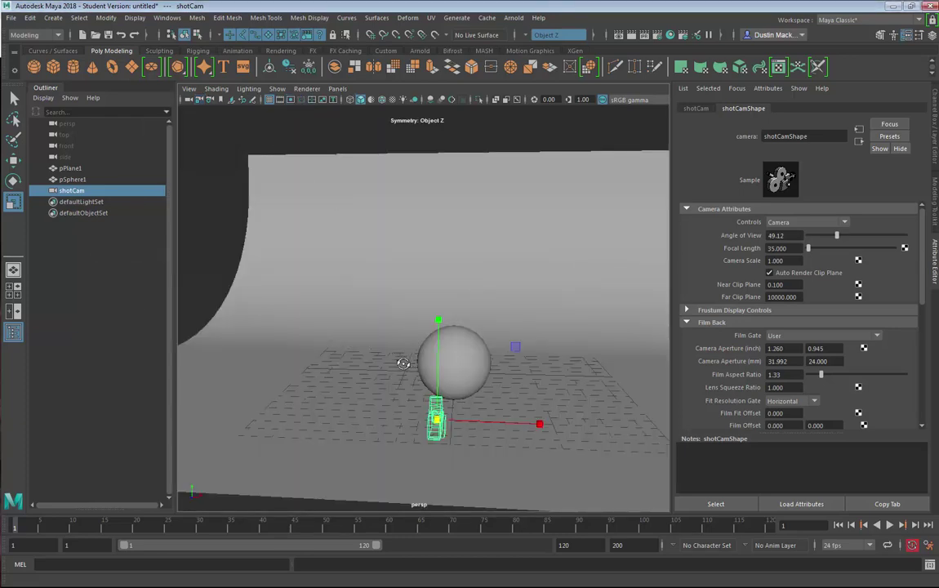
pyautogui.keyDown('alt'); pyautogui.moveTo(400, 360); pyautogui.dragTo(467, 330); pyautogui.keyUp('alt')
pyautogui.keyDown('alt'); pyautogui.moveTo(467, 331); pyautogui.dragTo(442, 326, button='right'); pyautogui.keyUp('alt')
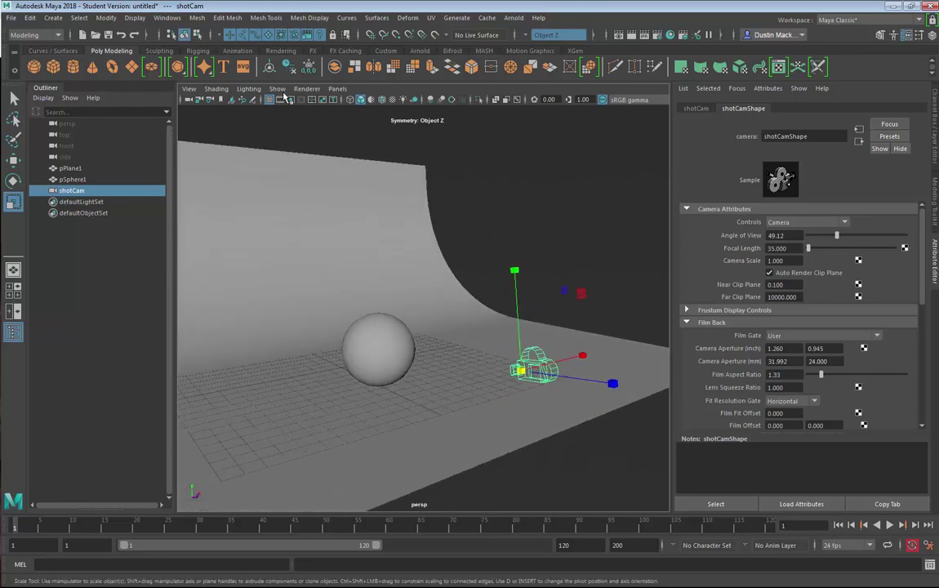
# Step: Check in the Plug-in Manager whether mtoa.mll is loaded and set to auto load, and deselect shotCam
pyautogui.click(165, 20)
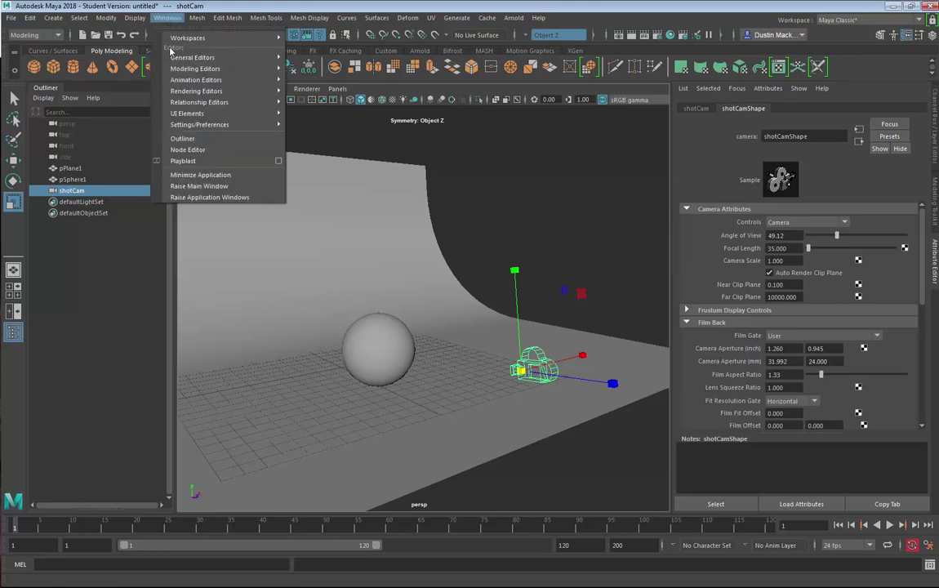
pyautogui.moveTo(200, 125)
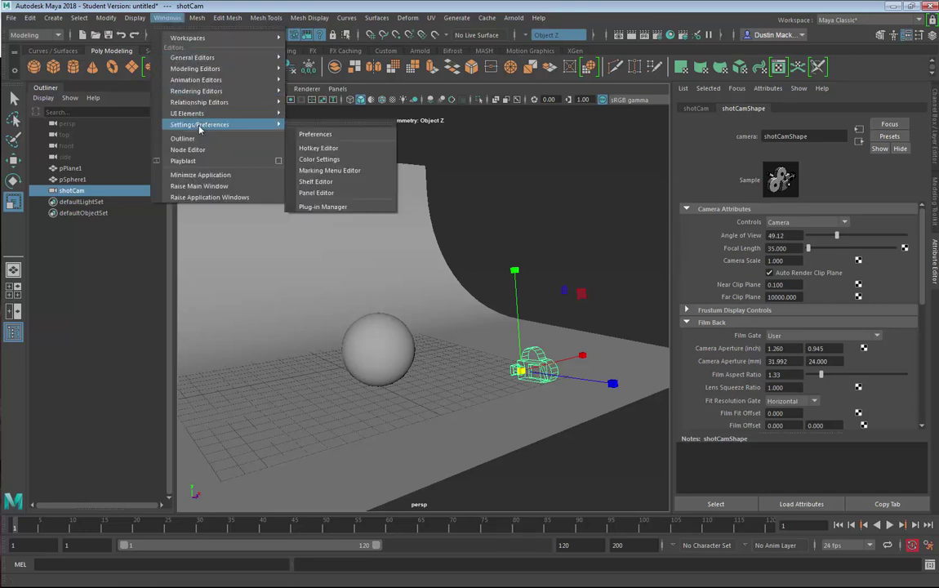
pyautogui.click(323, 207)
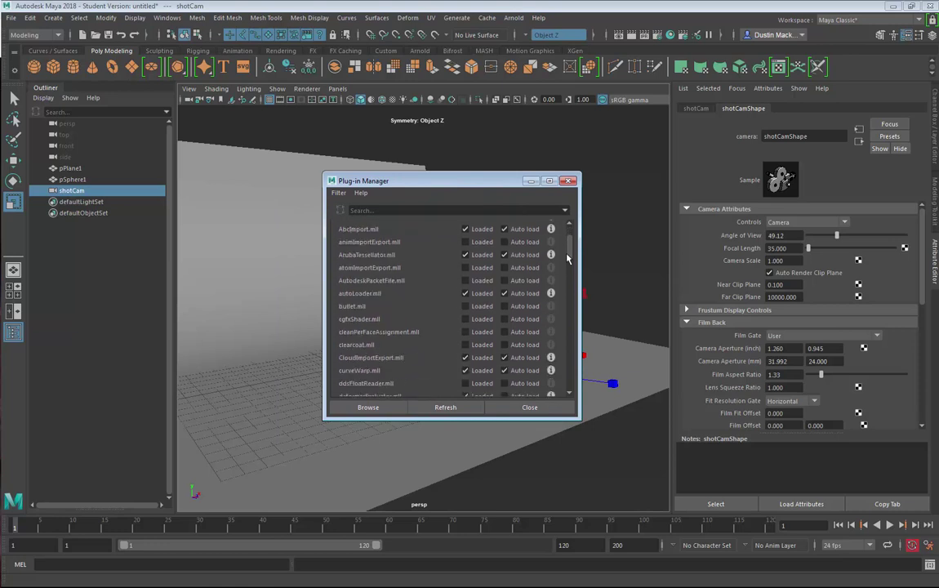
pyautogui.moveTo(567, 258); pyautogui.dragTo(552, 383)
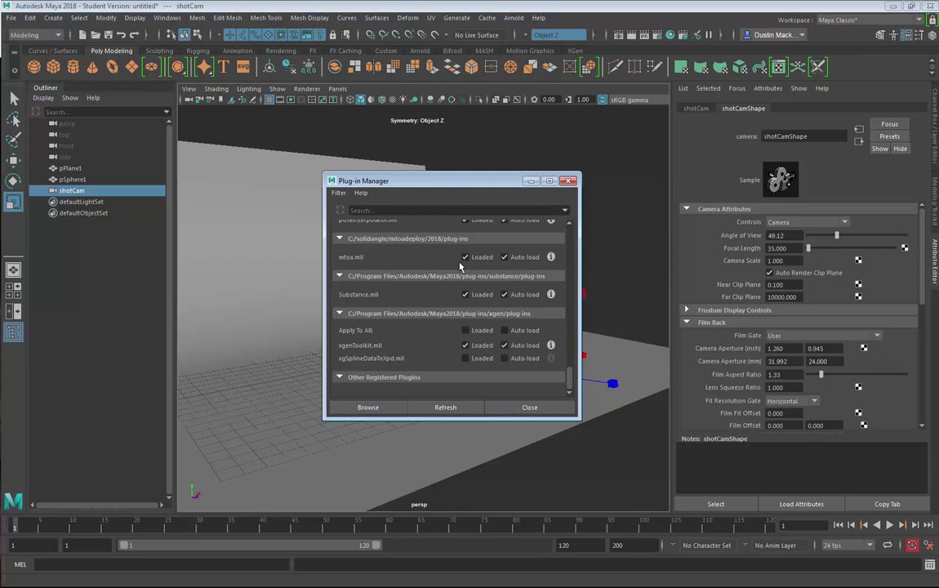
pyautogui.click(524, 407)
pyautogui.click(499, 216)
pyautogui.keyDown('alt'); pyautogui.moveTo(499, 216); pyautogui.dragTo(418, 241); pyautogui.keyUp('alt')
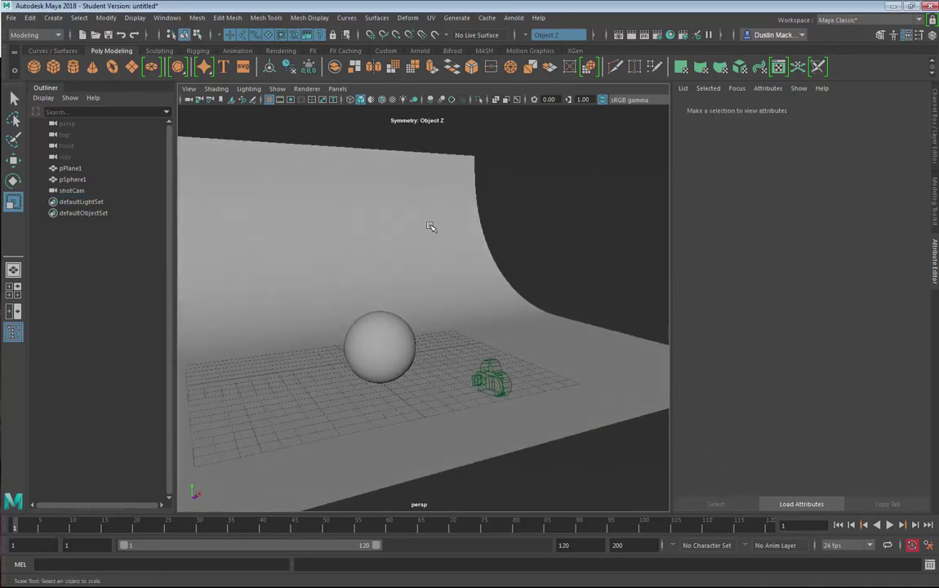
# Step: Open the Arnold RenderView and dock it side by side with the perspective viewport
pyautogui.click(419, 50)
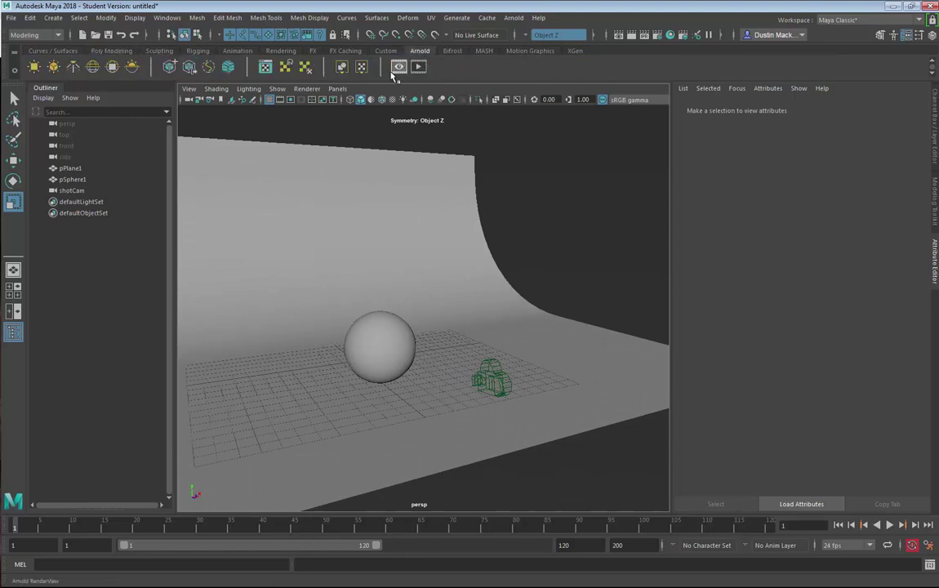
pyautogui.click(399, 68)
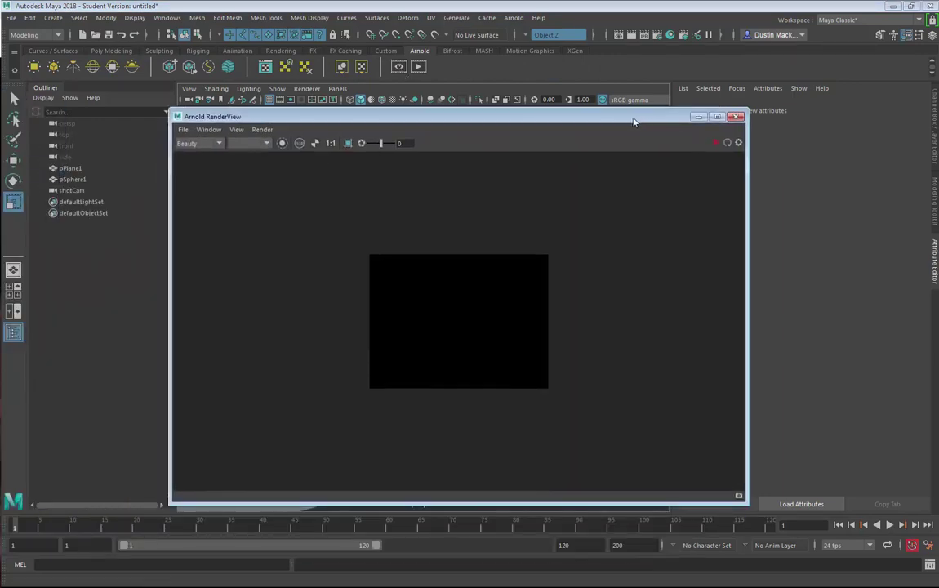
pyautogui.moveTo(639, 120); pyautogui.dragTo(671, 175)
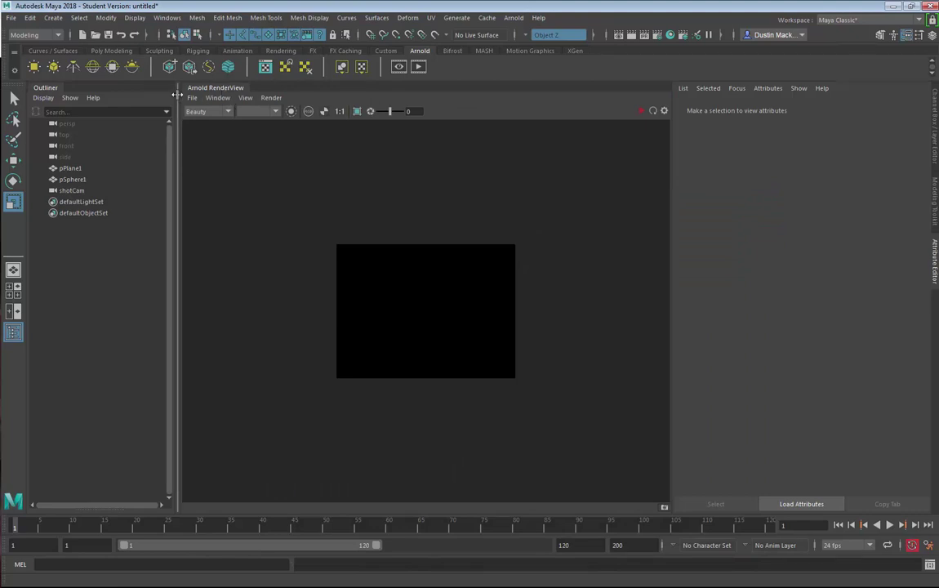
pyautogui.moveTo(179, 122); pyautogui.dragTo(317, 128)
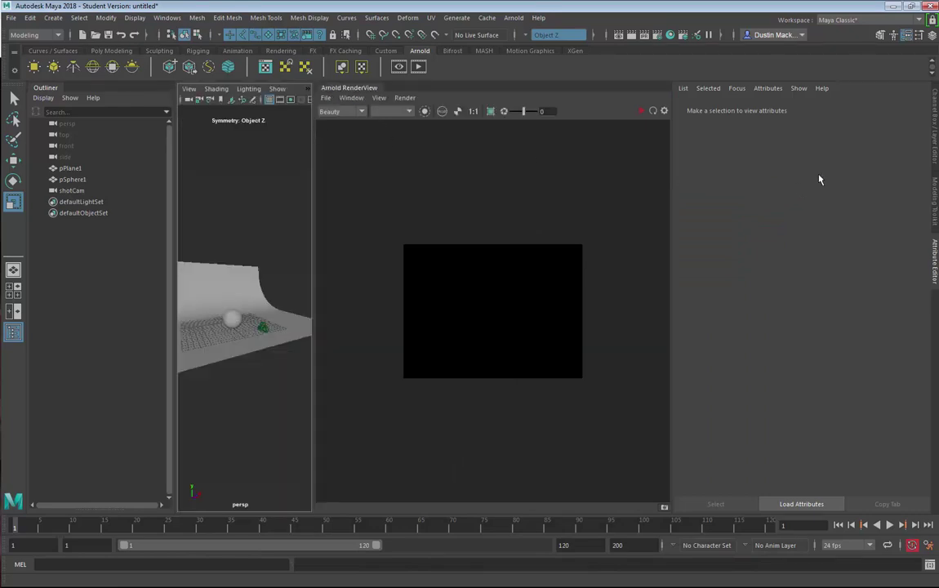
# Step: Show the Channel Box in place of the Attribute Editor and split the space roughly evenly between viewport and RenderView
pyautogui.click(933, 155)
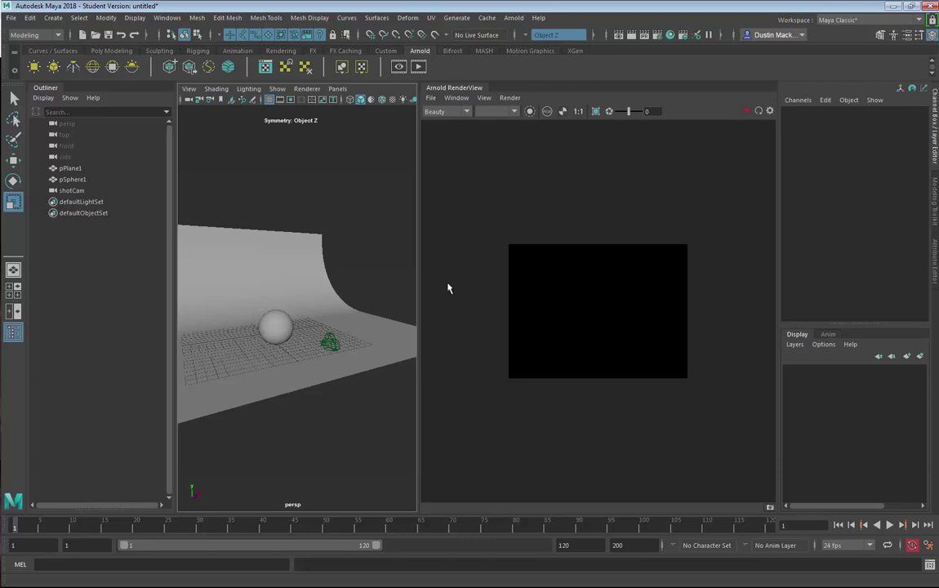
pyautogui.moveTo(415, 296); pyautogui.dragTo(547, 298)
pyautogui.moveTo(781, 297); pyautogui.dragTo(782, 297)
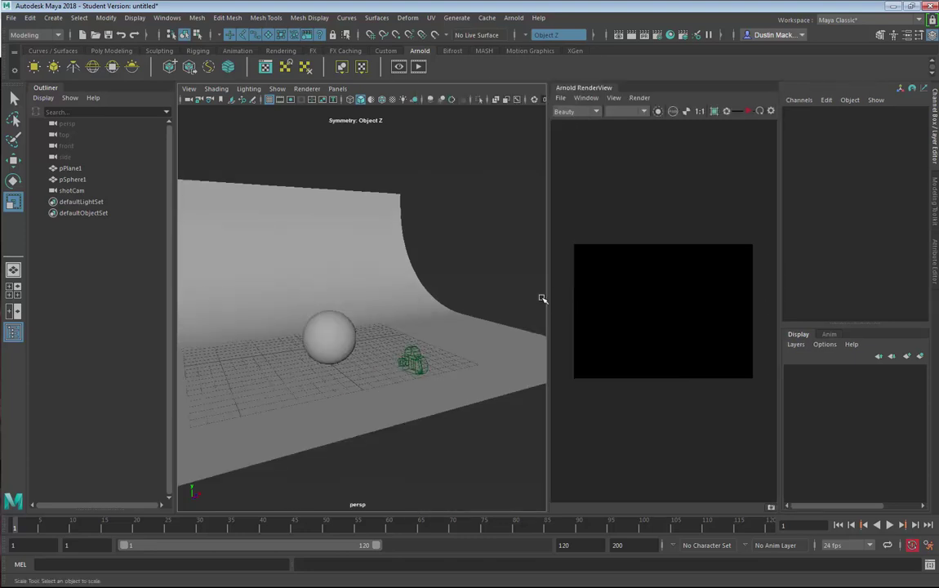
pyautogui.moveTo(555, 300); pyautogui.dragTo(447, 300)
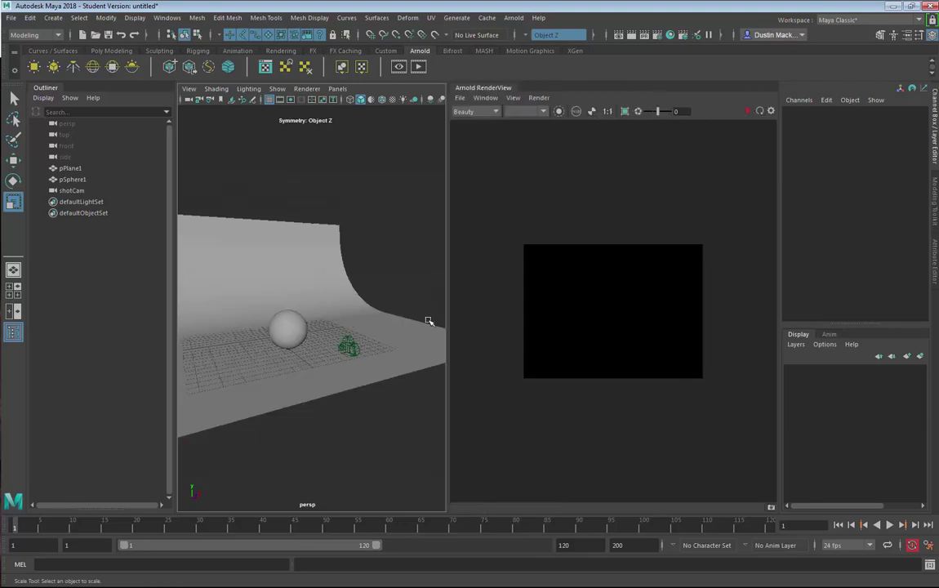
# Step: Enlarge and centre the frame in the Arnold RenderView, and widen the RenderView by narrowing the perspective viewport
pyautogui.keyDown('alt'); pyautogui.moveTo(620, 297); pyautogui.dragTo(738, 298, button='right'); pyautogui.keyUp('alt')
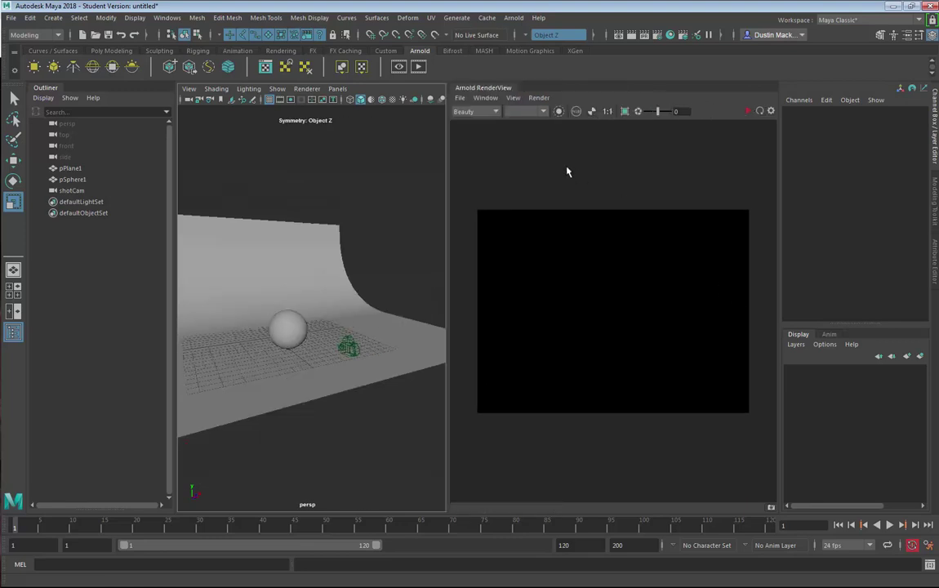
pyautogui.keyDown('alt'); pyautogui.moveTo(567, 257); pyautogui.dragTo(605, 211, button='middle'); pyautogui.keyUp('alt')
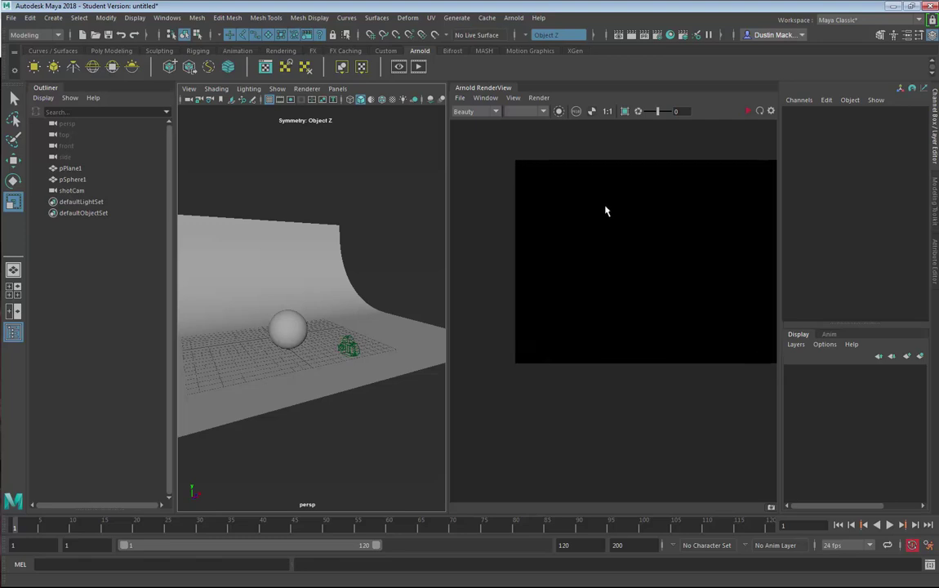
pyautogui.scroll(2, 671, 232)
pyautogui.scroll(-1, 683, 233)
pyautogui.keyDown('alt'); pyautogui.moveTo(333, 252); pyautogui.dragTo(329, 239, button='middle'); pyautogui.keyUp('alt')
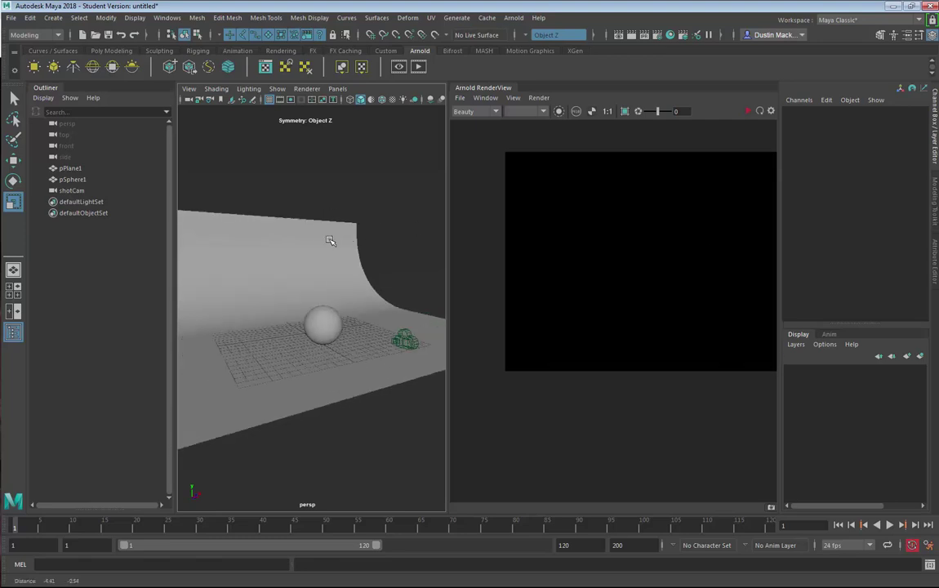
pyautogui.keyDown('alt'); pyautogui.moveTo(329, 239); pyautogui.dragTo(284, 245, button='right'); pyautogui.keyUp('alt')
pyautogui.keyDown('alt'); pyautogui.moveTo(663, 248); pyautogui.dragTo(625, 266, button='middle'); pyautogui.keyUp('alt')
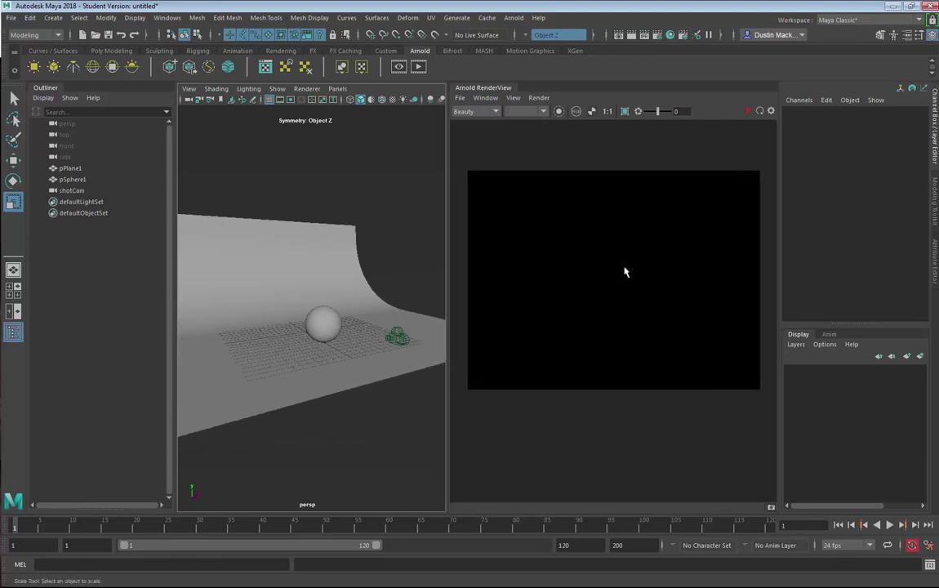
pyautogui.moveTo(448, 98); pyautogui.dragTo(333, 158)
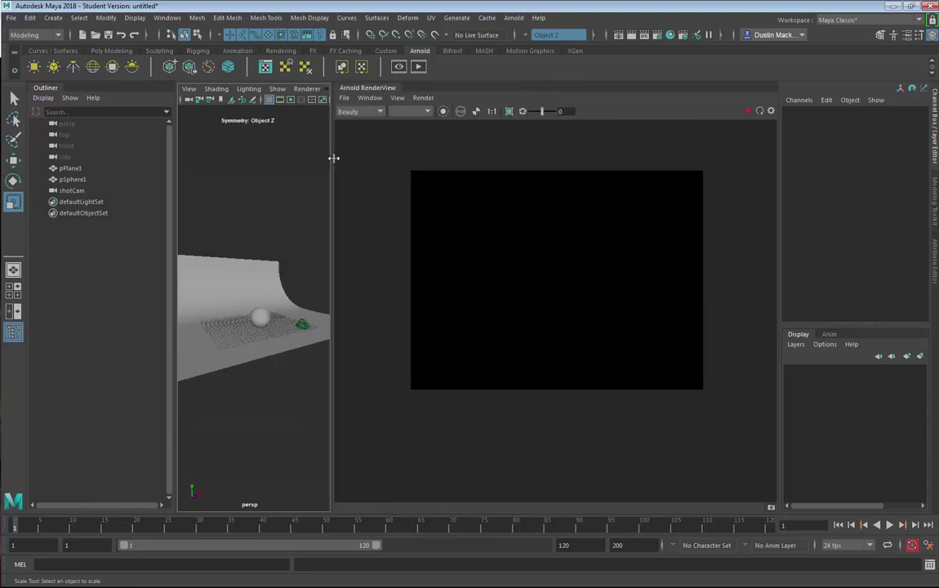
# Step: Look through the RenderView's render output list and its Display and Pixel settings, and close the settings
pyautogui.click(376, 112)
pyautogui.click(377, 112)
pyautogui.click(770, 110)
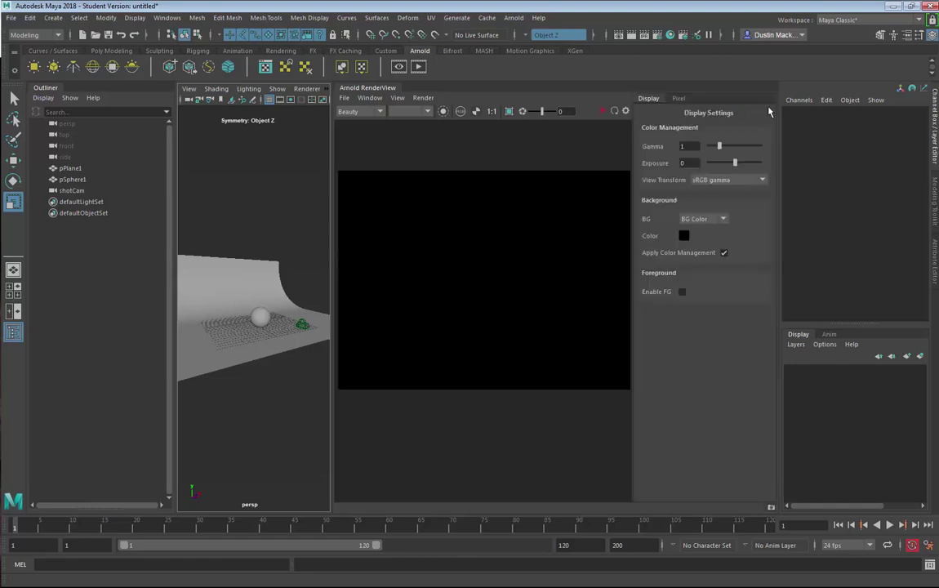
pyautogui.click(676, 99)
pyautogui.click(649, 99)
pyautogui.click(626, 111)
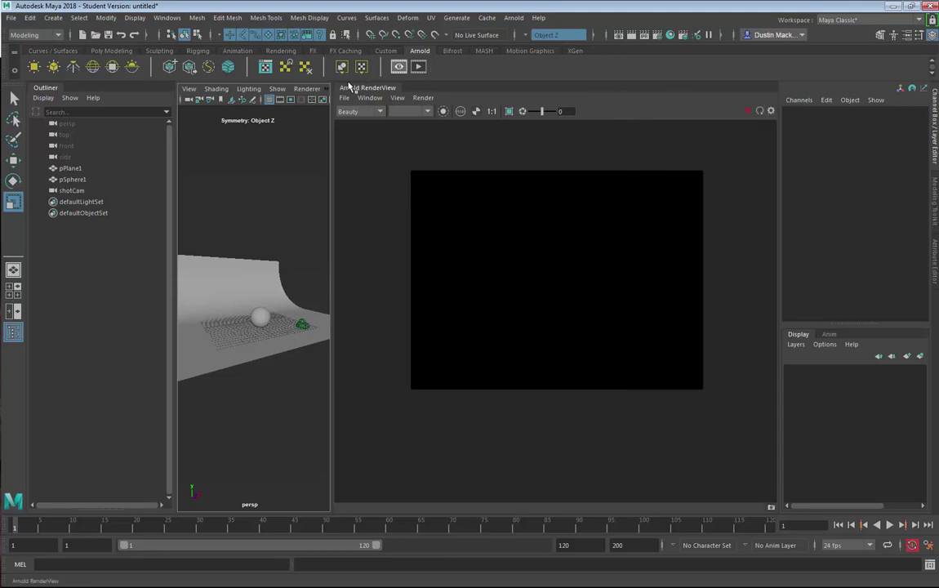
# Step: Set the Arnold RenderView's test resolution to 25% and widen the perspective viewport slightly
pyautogui.click(396, 98)
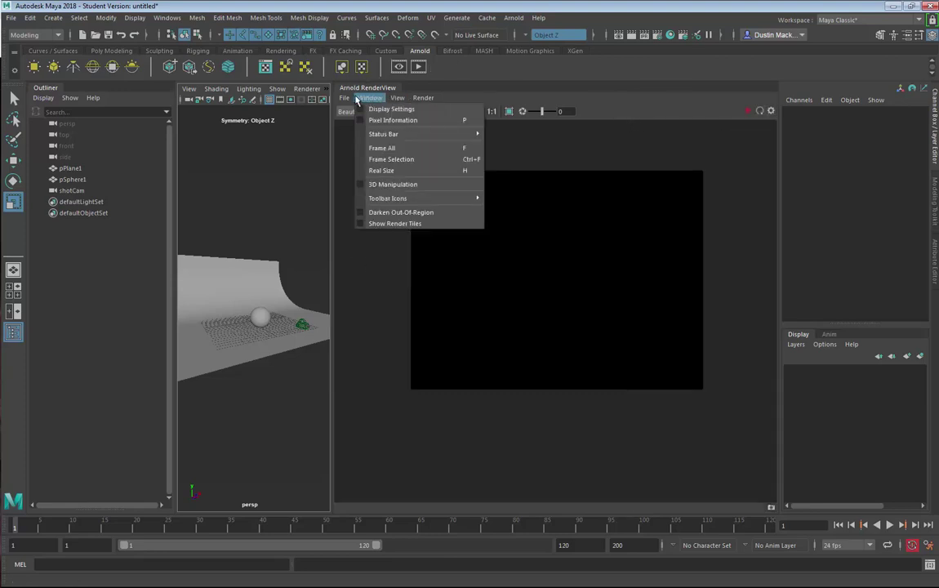
pyautogui.moveTo(405, 105)
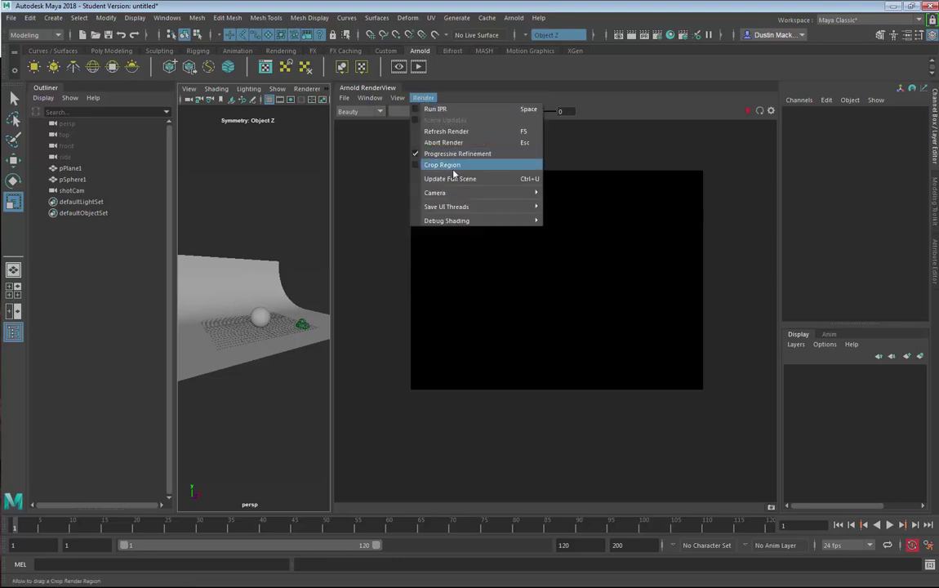
pyautogui.moveTo(449, 207)
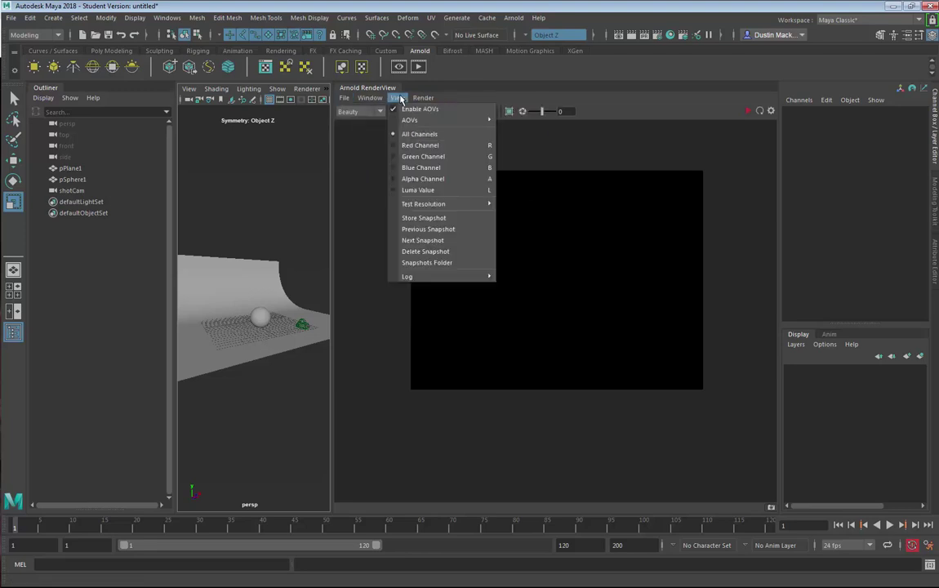
pyautogui.moveTo(414, 205)
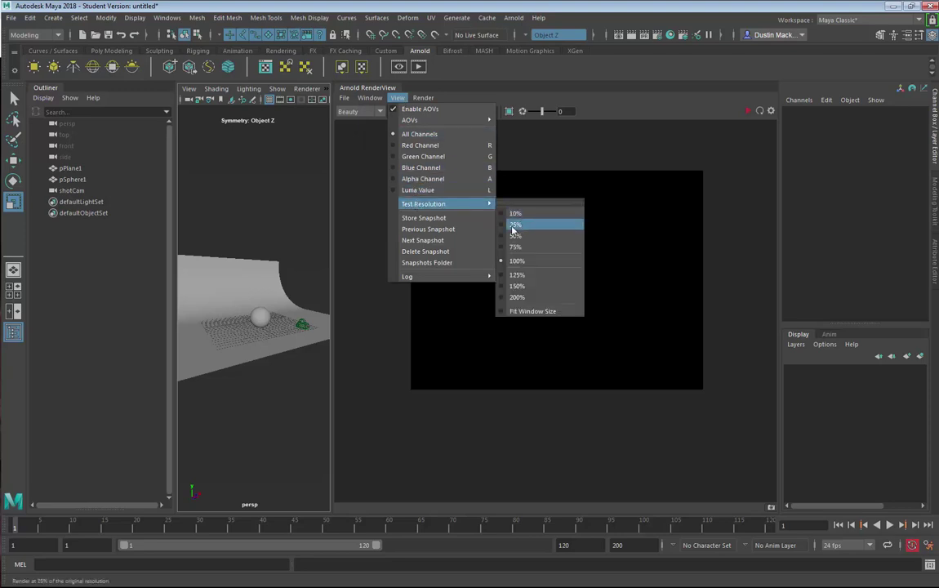
pyautogui.click(514, 226)
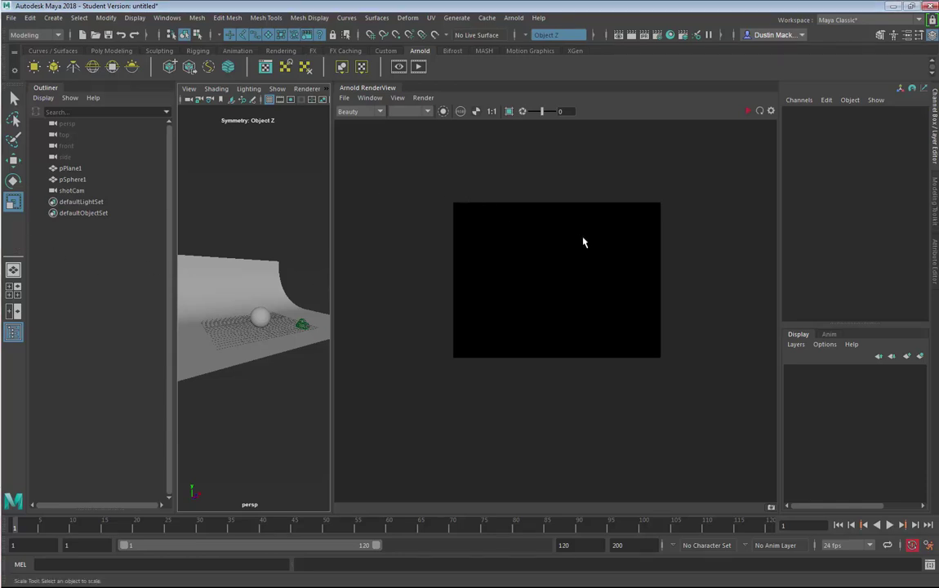
pyautogui.scroll(2, 604, 245)
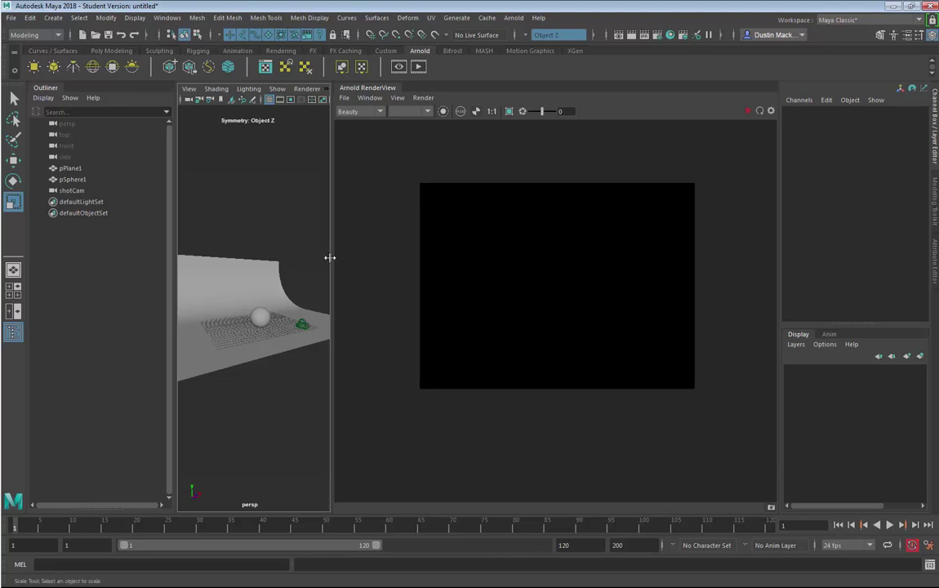
pyautogui.moveTo(330, 258); pyautogui.dragTo(335, 257)
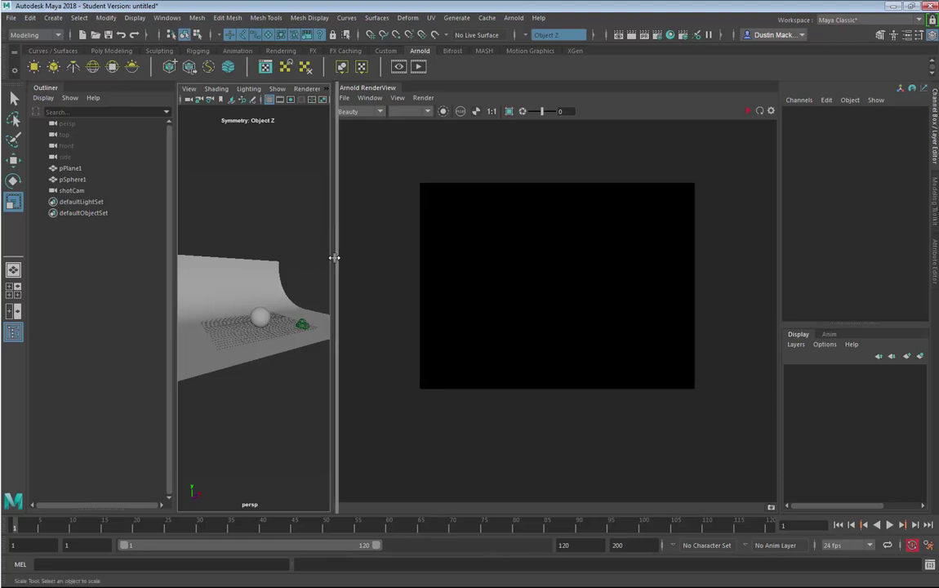
pyautogui.click(408, 98)
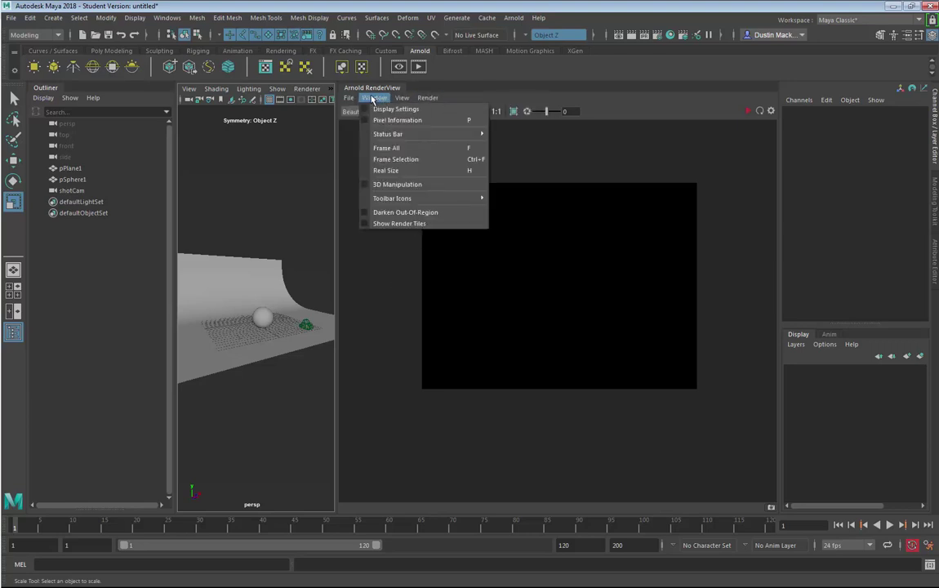
pyautogui.moveTo(399, 99)
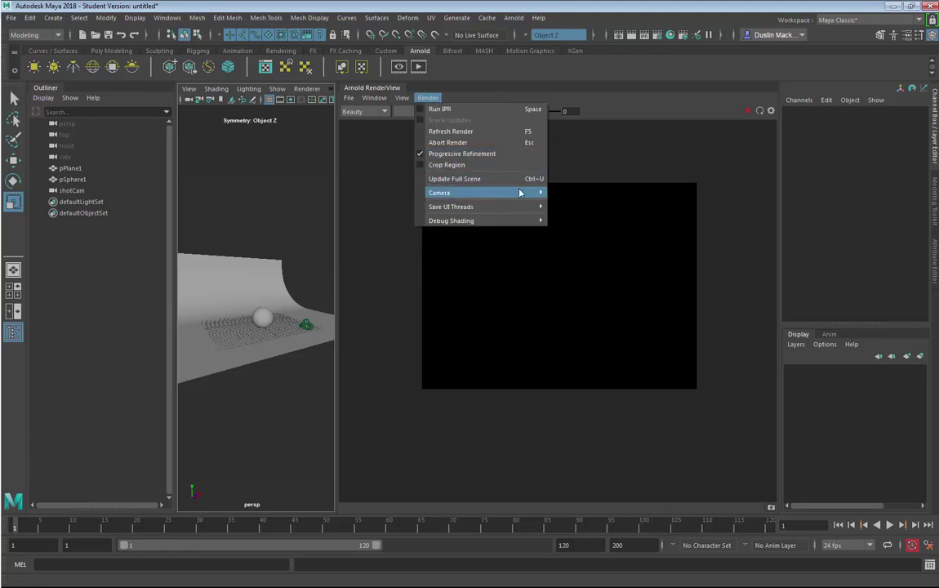
pyautogui.click(344, 182)
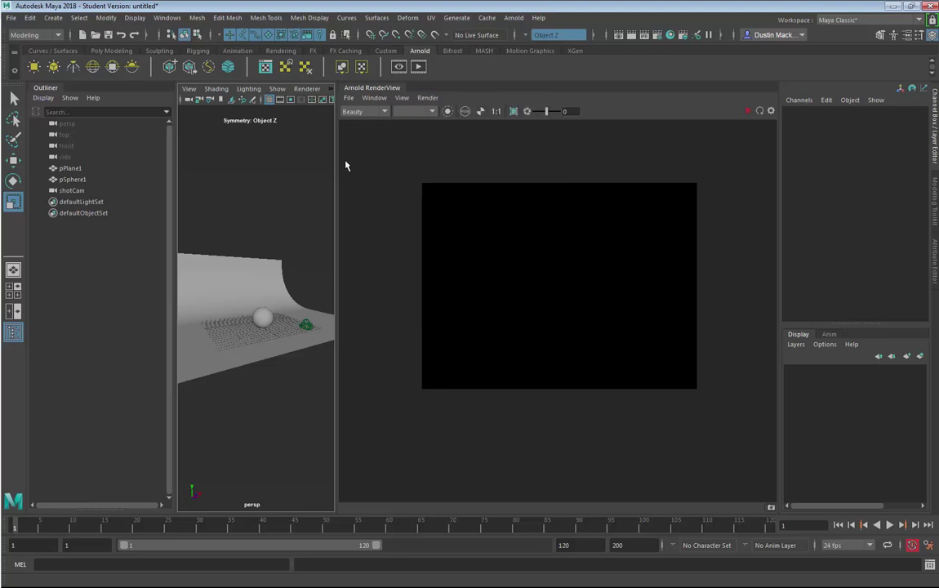
# Step: Start the IPR render in the Arnold RenderView and set its render camera to shotCamShape
pyautogui.click(746, 112)
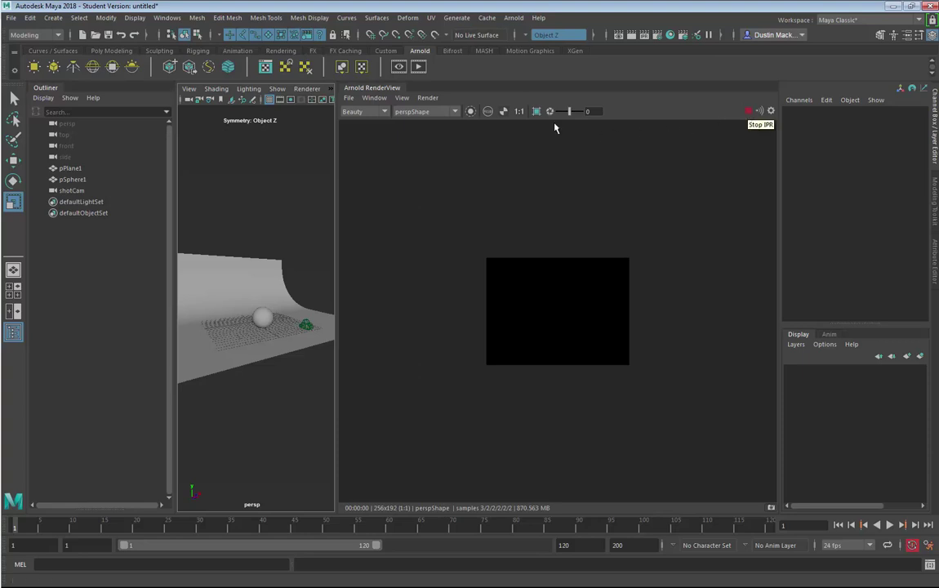
pyautogui.click(433, 113)
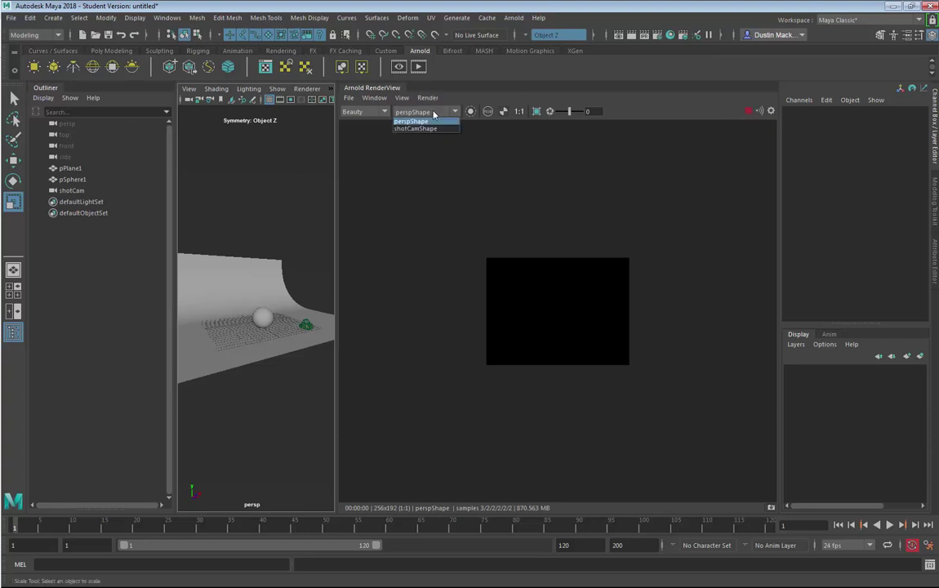
pyautogui.click(424, 130)
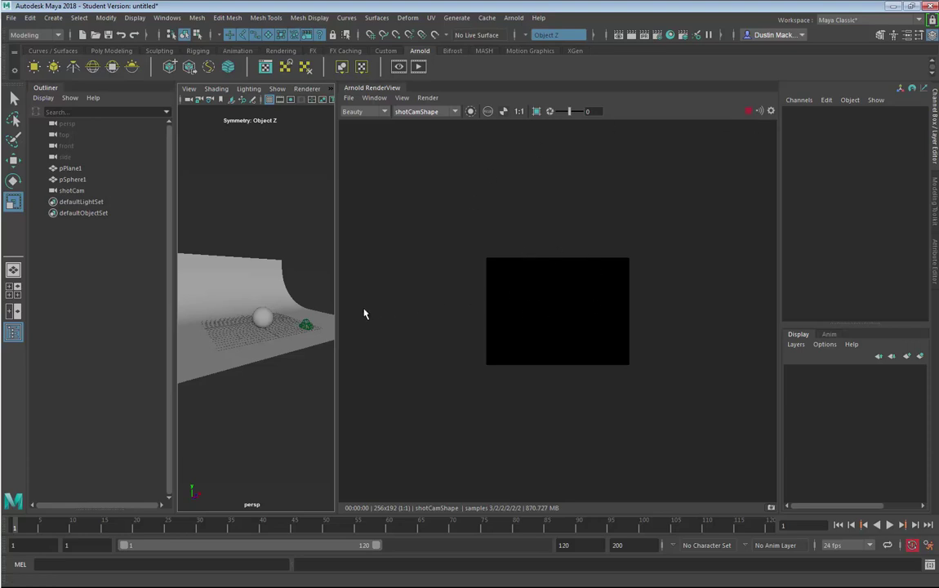
# Step: Try moving the sphere along the X axis with the IPR render running, and undo the move
pyautogui.click(280, 290)
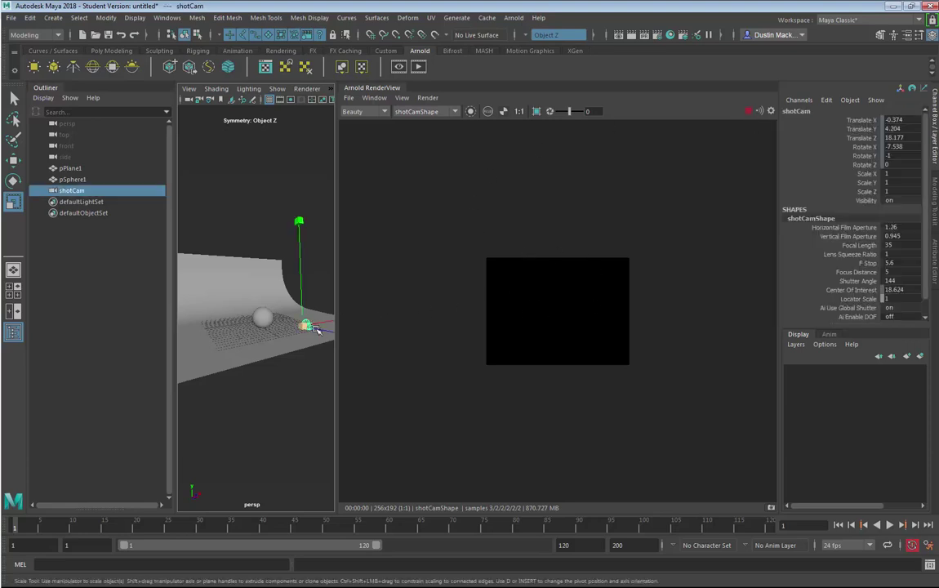
pyautogui.press('w')
pyautogui.click(311, 325)
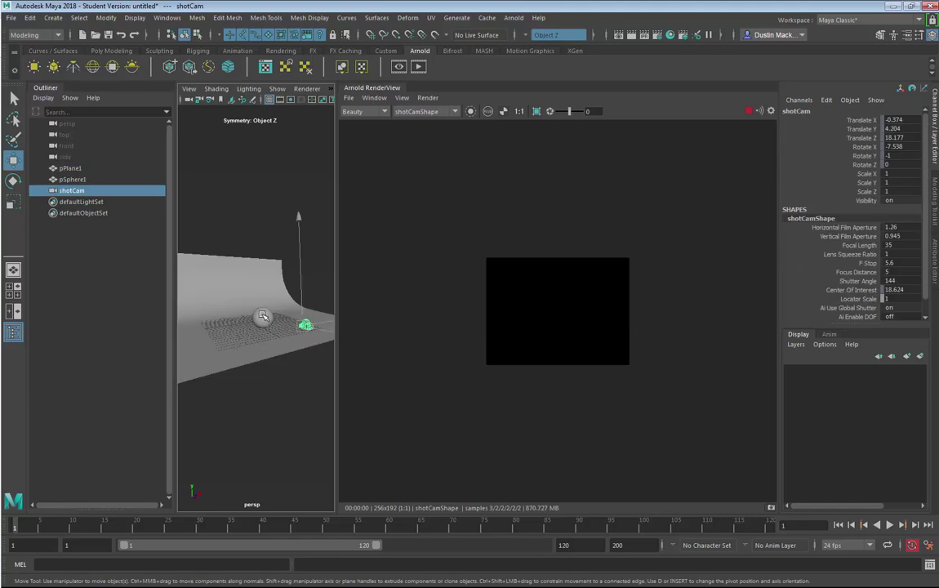
pyautogui.click(263, 316)
pyautogui.moveTo(281, 313); pyautogui.dragTo(291, 310)
pyautogui.hotkey('ctrl', 'z')
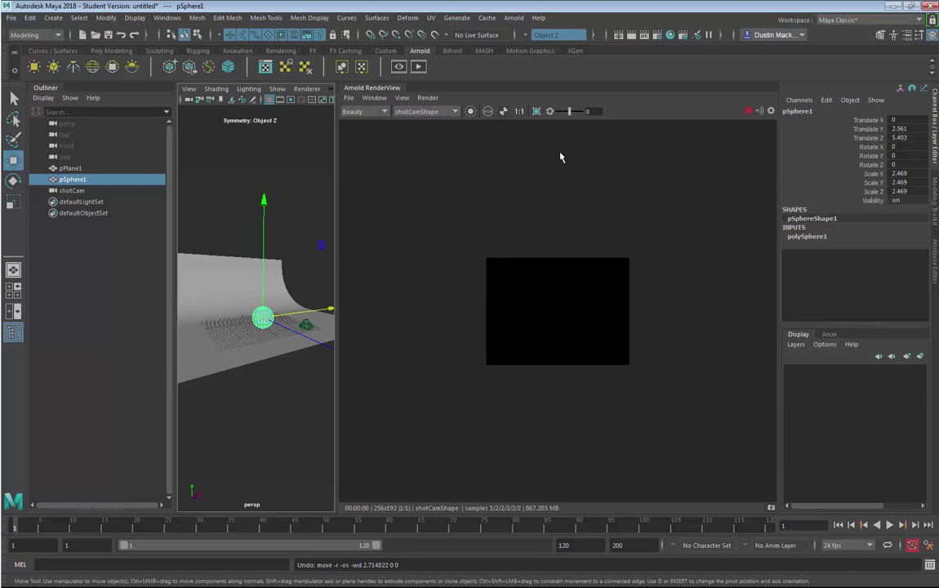
# Step: Create an Arnold area light, raise it above the floor and tilt it downward
pyautogui.scroll(4, 675, 291)
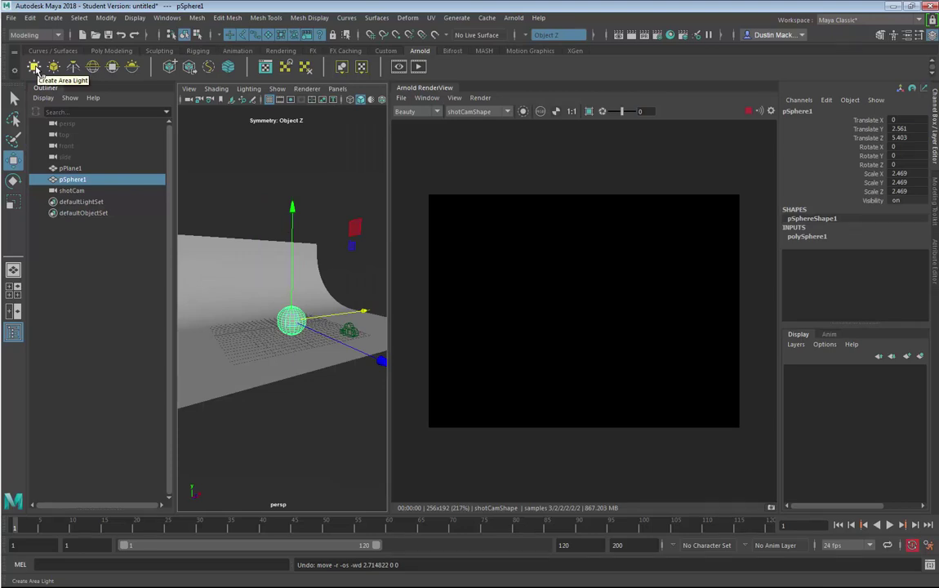
pyautogui.click(34, 69)
pyautogui.moveTo(277, 299); pyautogui.dragTo(332, 279)
pyautogui.press('e')
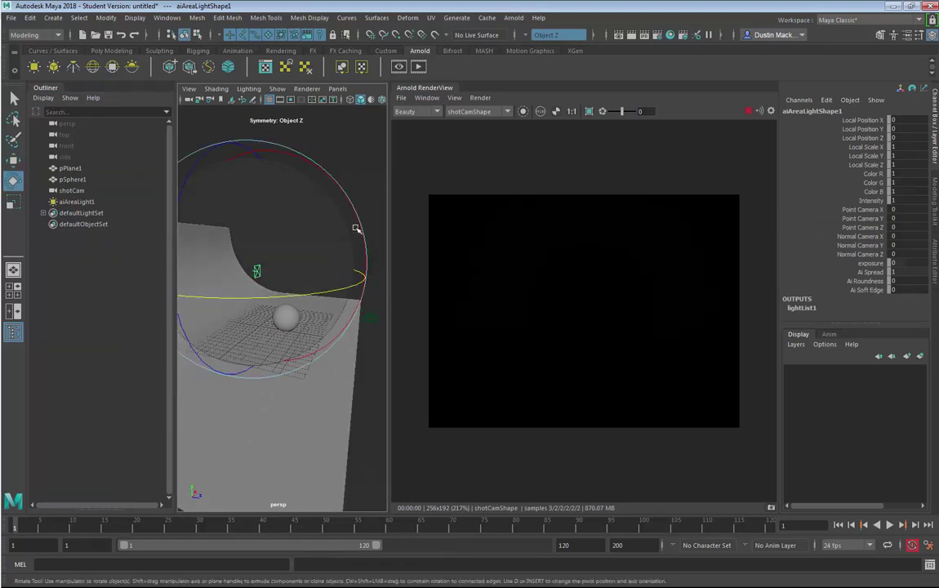
pyautogui.moveTo(346, 198); pyautogui.dragTo(305, 170)
# Step: Reposition the area light beside and above the sphere and rotate it to shine on the sphere's side
pyautogui.keyDown('alt'); pyautogui.moveTo(296, 254); pyautogui.dragTo(298, 314); pyautogui.keyUp('alt')
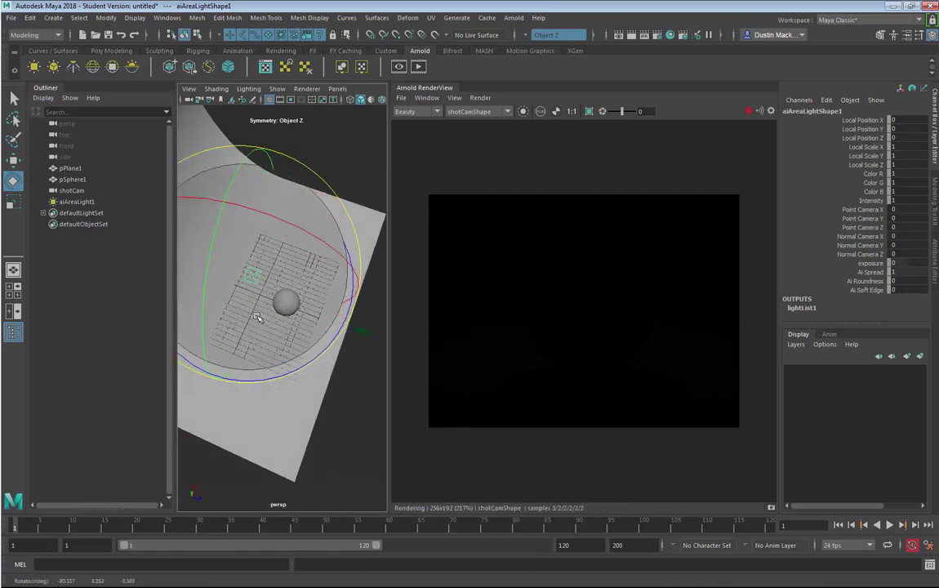
pyautogui.press('w')
pyautogui.moveTo(258, 231); pyautogui.dragTo(283, 251)
pyautogui.press('e')
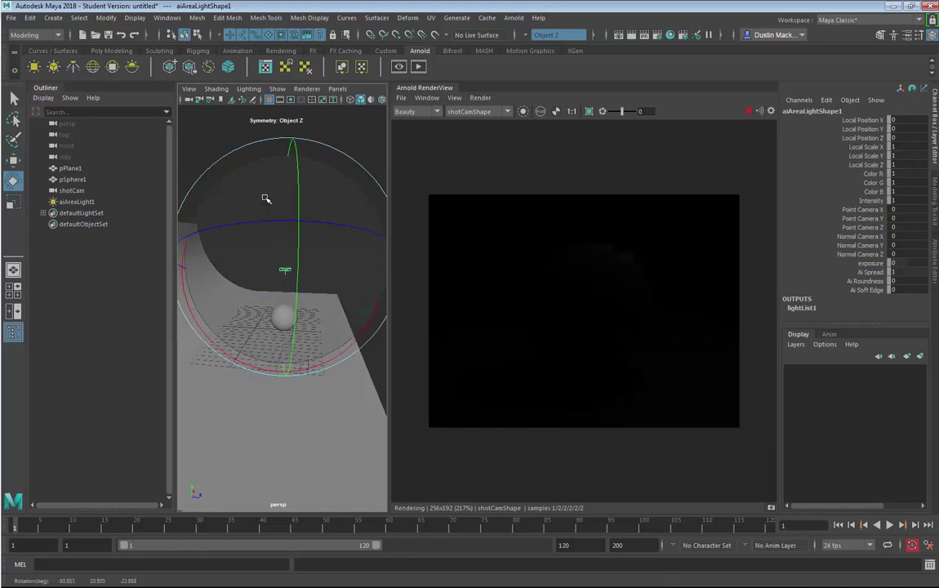
pyautogui.keyDown('alt'); pyautogui.moveTo(267, 188); pyautogui.dragTo(253, 316); pyautogui.keyUp('alt')
pyautogui.press('w')
pyautogui.moveTo(349, 282); pyautogui.dragTo(300, 324)
pyautogui.moveTo(329, 292)
pyautogui.mouseDown()
pyautogui.moveTo(346, 285)
pyautogui.moveTo(328, 295)
pyautogui.mouseUp()
pyautogui.press('e')
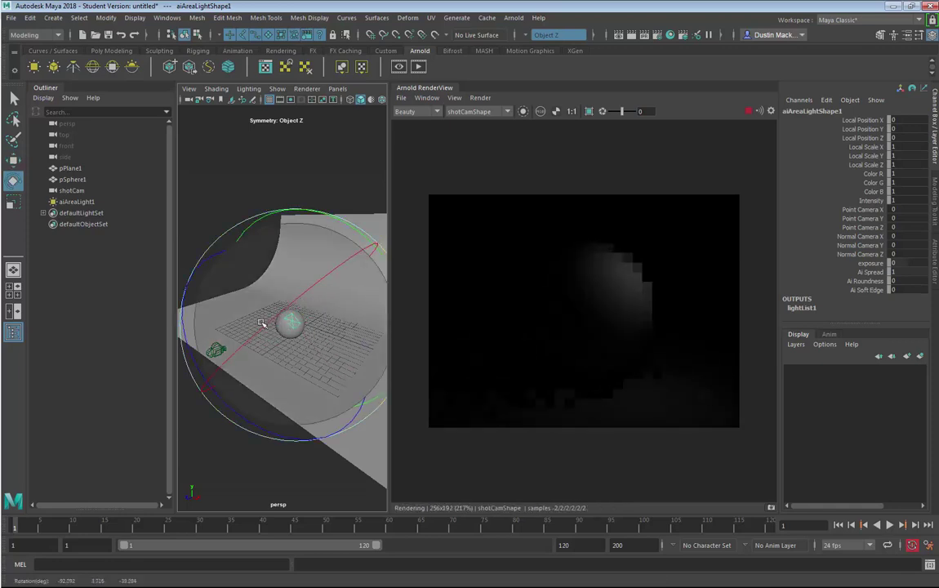
pyautogui.moveTo(262, 322); pyautogui.dragTo(293, 356)
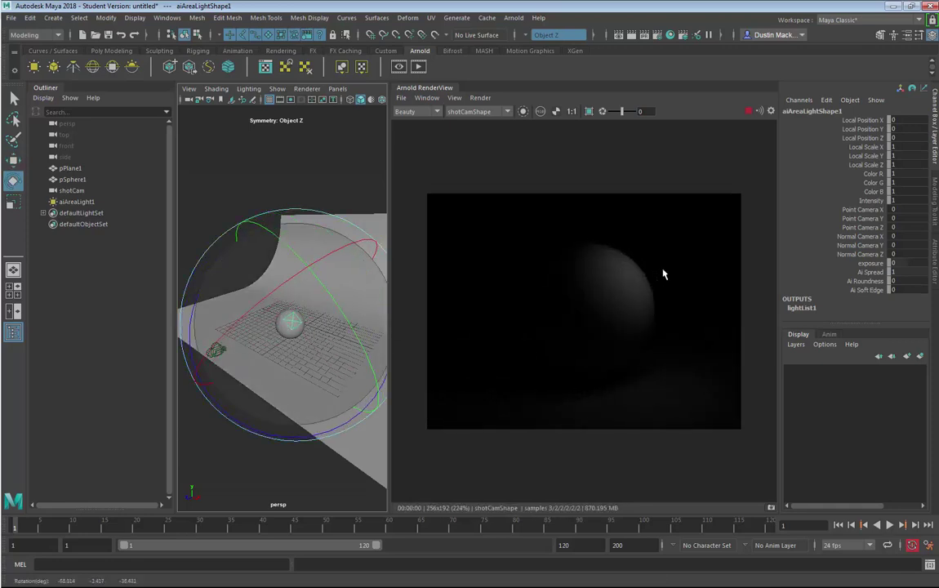
# Step: Move the area light to about X 5.8, Y 9.8, Z 9.7 and rotate it to about -72, -10, -38 degrees toward the sphere
pyautogui.scroll(1, 608, 273)
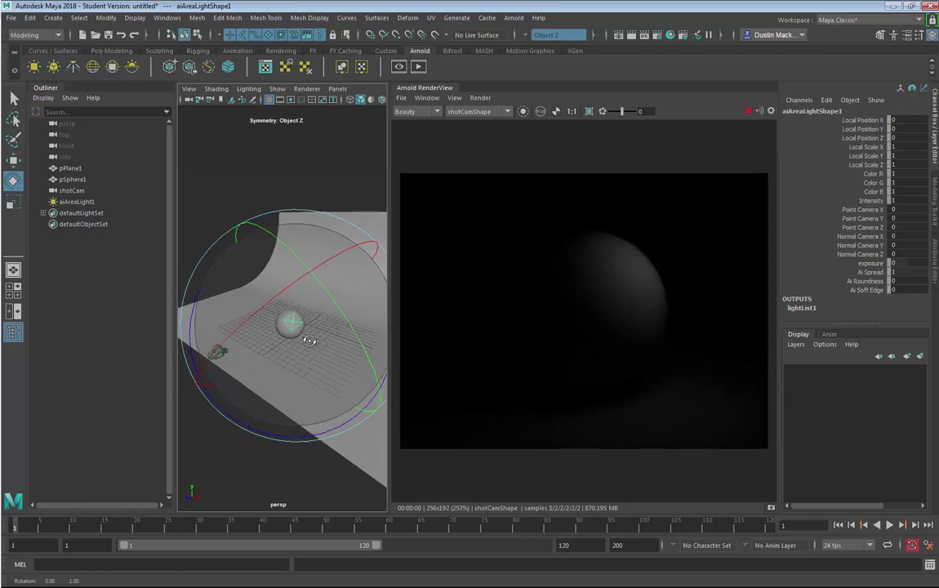
pyautogui.press('w')
pyautogui.keyDown('alt'); pyautogui.moveTo(343, 320); pyautogui.dragTo(370, 302); pyautogui.keyUp('alt')
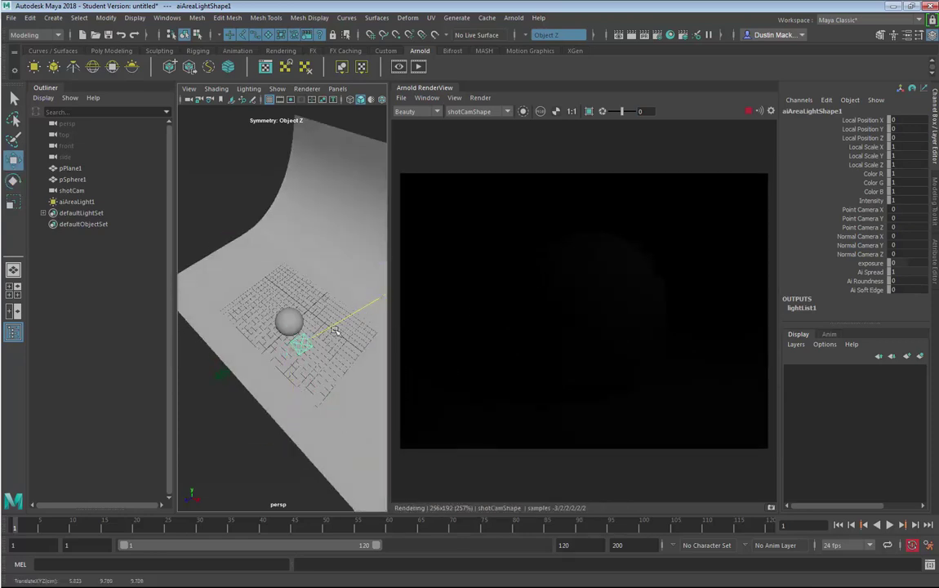
pyautogui.press('e')
pyautogui.moveTo(337, 364); pyautogui.dragTo(306, 259)
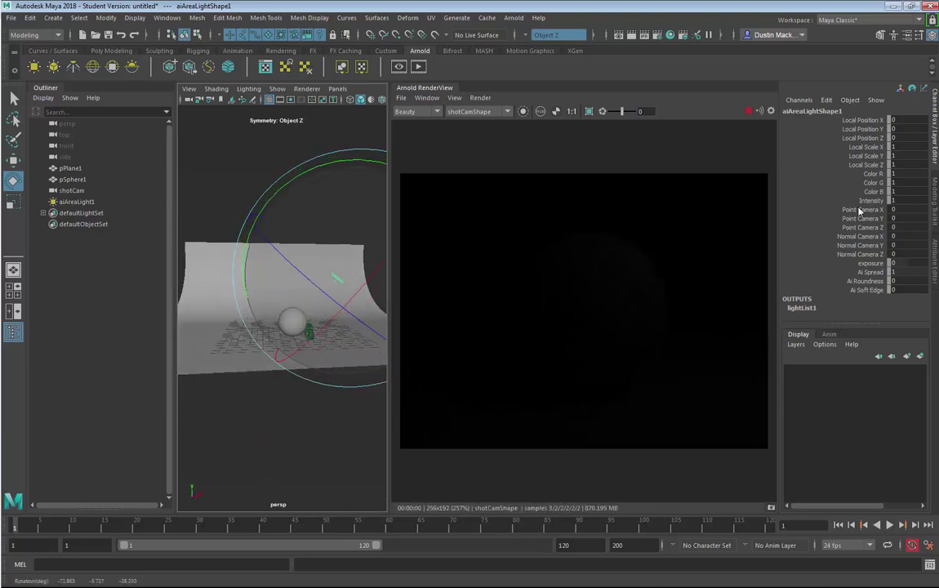
# Step: Show the area light's attributes in the Attribute Editor and set its exposure to 5
pyautogui.hotkey('ctrl', 'a')
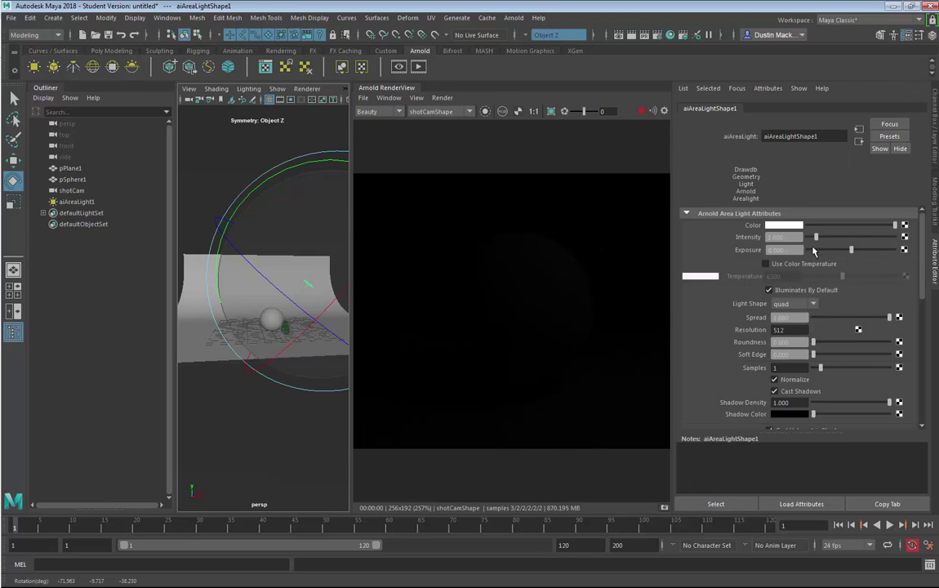
pyautogui.click(800, 249)
pyautogui.write('5')
pyautogui.press('Return')
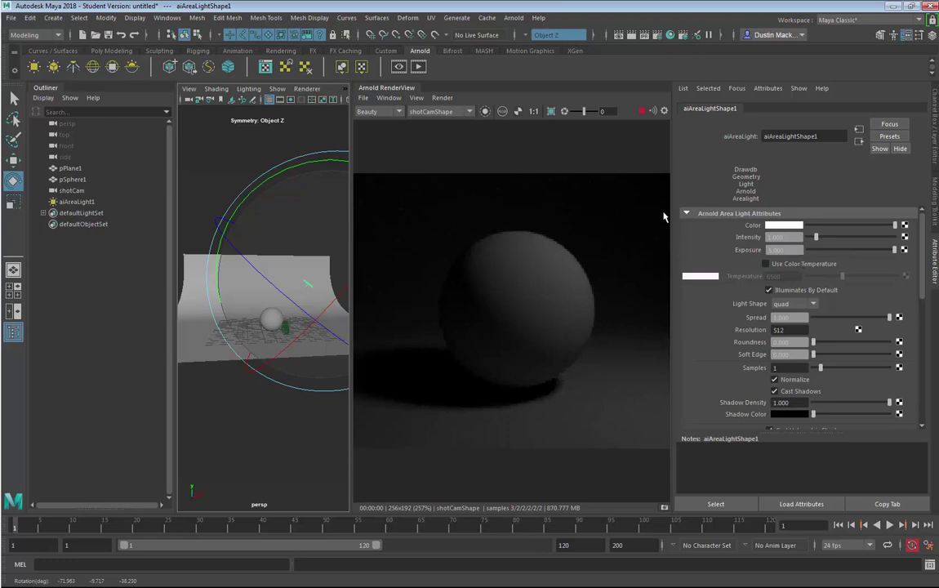
pyautogui.scroll(-3, 528, 262)
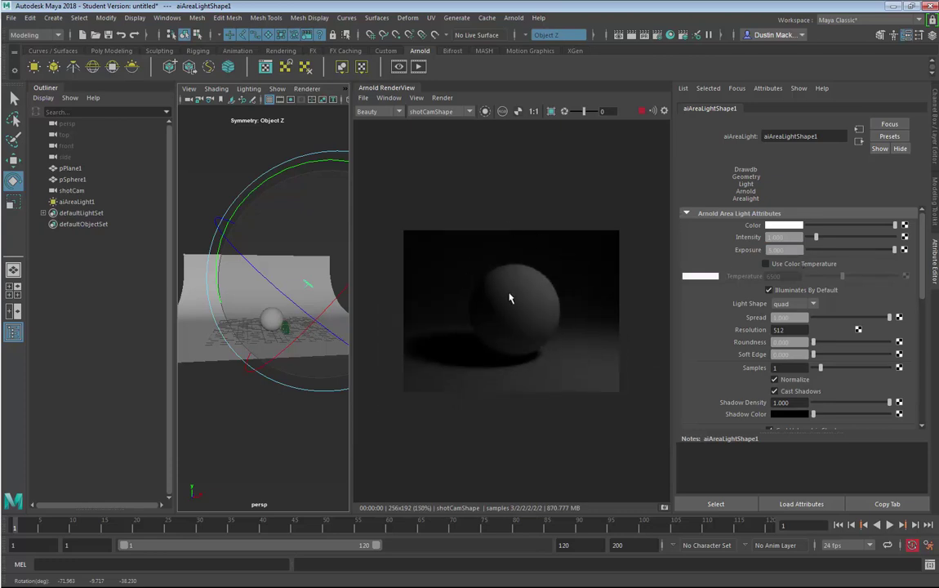
# Step: Try an area light intensity of about 4.35, reset it to 1, restart the IPR, and undo a further intensity reduction
pyautogui.moveTo(814, 238); pyautogui.dragTo(844, 238)
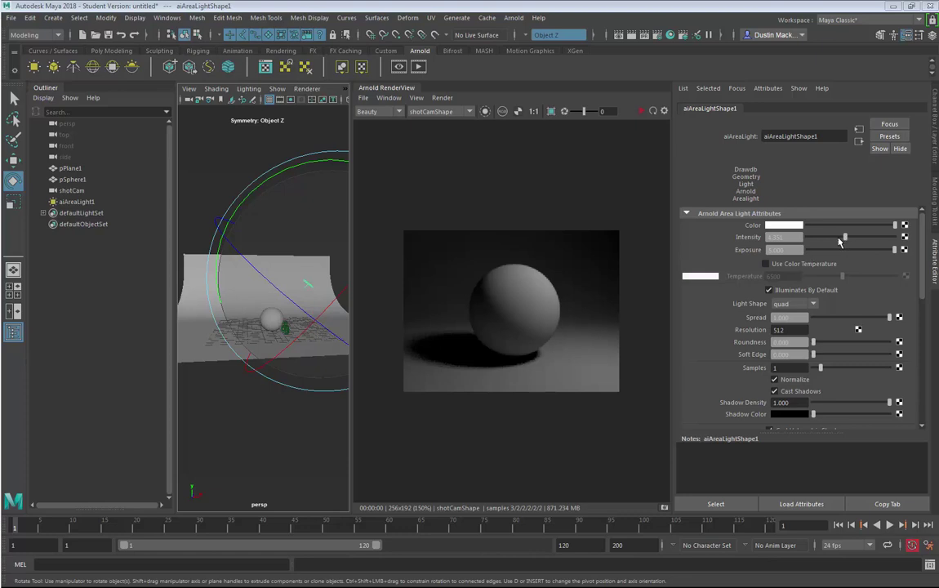
pyautogui.moveTo(838, 240); pyautogui.dragTo(821, 242)
pyautogui.click(782, 237)
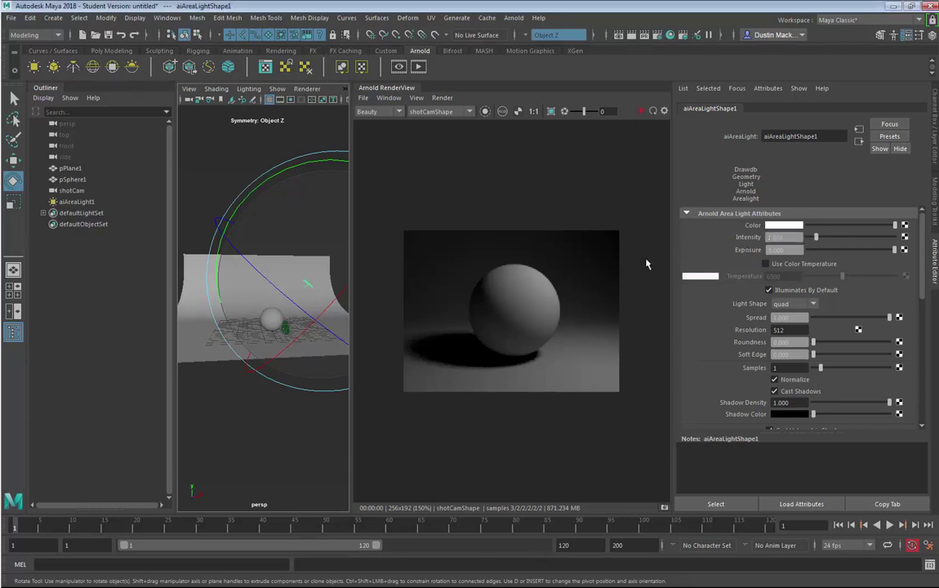
pyautogui.click(642, 112)
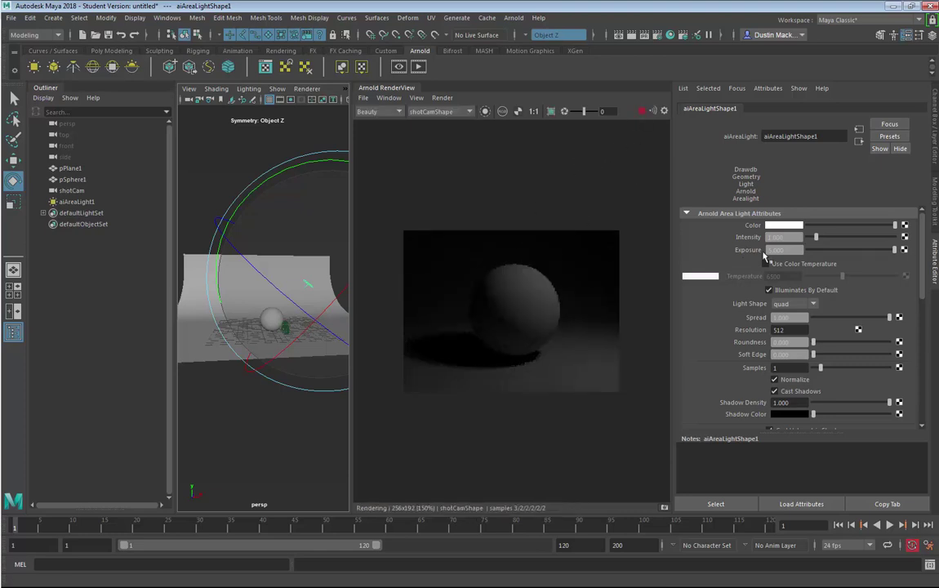
pyautogui.moveTo(816, 237)
pyautogui.mouseDown()
pyautogui.moveTo(837, 237)
pyautogui.moveTo(809, 238)
pyautogui.mouseUp()
pyautogui.hotkey('ctrl', 'z')
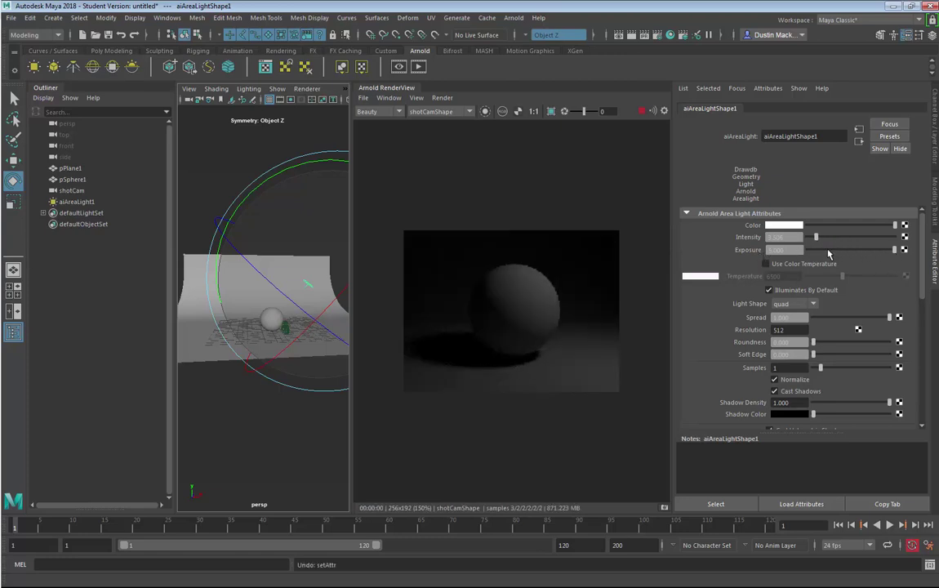
# Step: Lower the area light's intensity below 1 and set its exposure to 7
pyautogui.moveTo(794, 252); pyautogui.dragTo(753, 253)
pyautogui.moveTo(815, 237); pyautogui.dragTo(773, 241)
pyautogui.write('7')
pyautogui.press('Return')
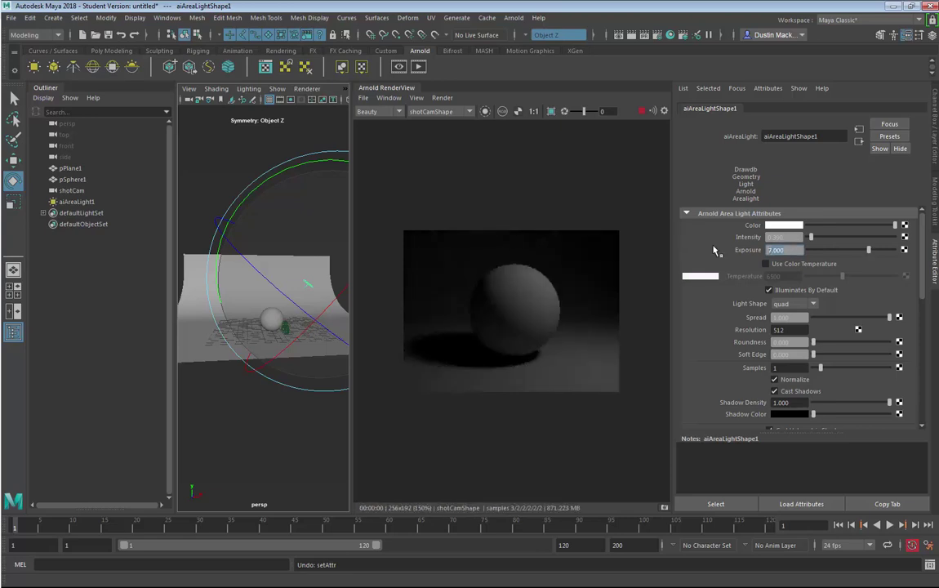
# Step: Try raising the area light's exposure to 8 and 11, and lower it back to about 7
pyautogui.write('8')
pyautogui.press('Return')
pyautogui.moveTo(785, 250); pyautogui.dragTo(725, 253)
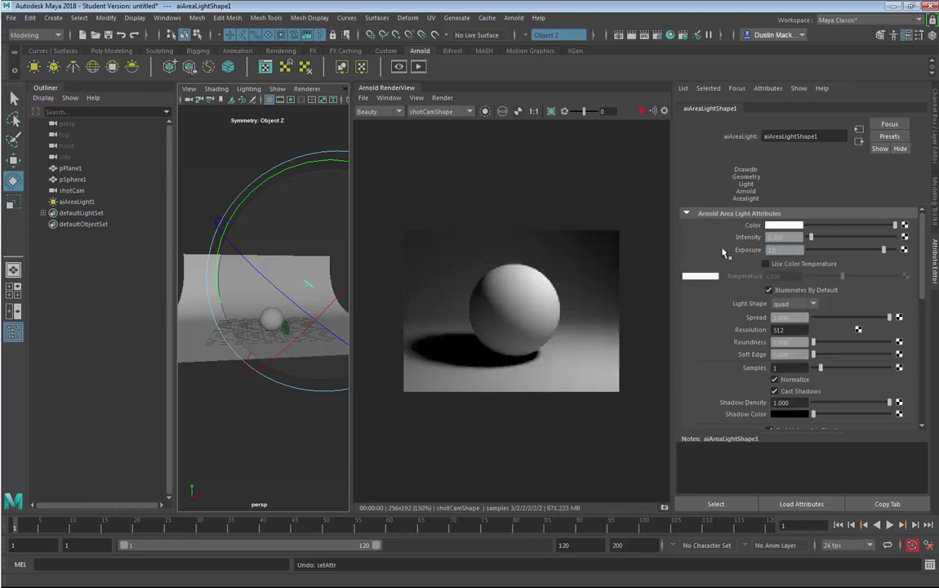
pyautogui.press('Return')
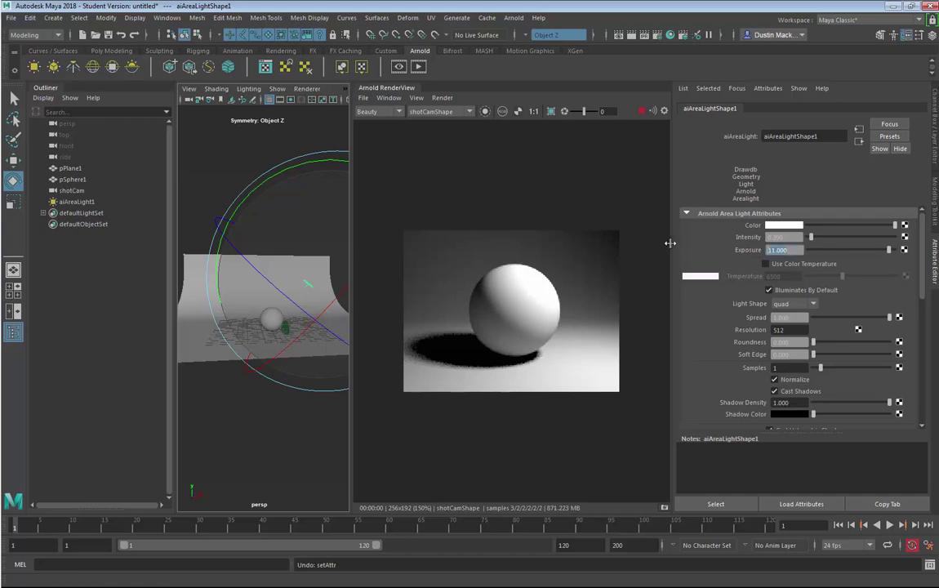
pyautogui.hotkey('ctrl', 'z')
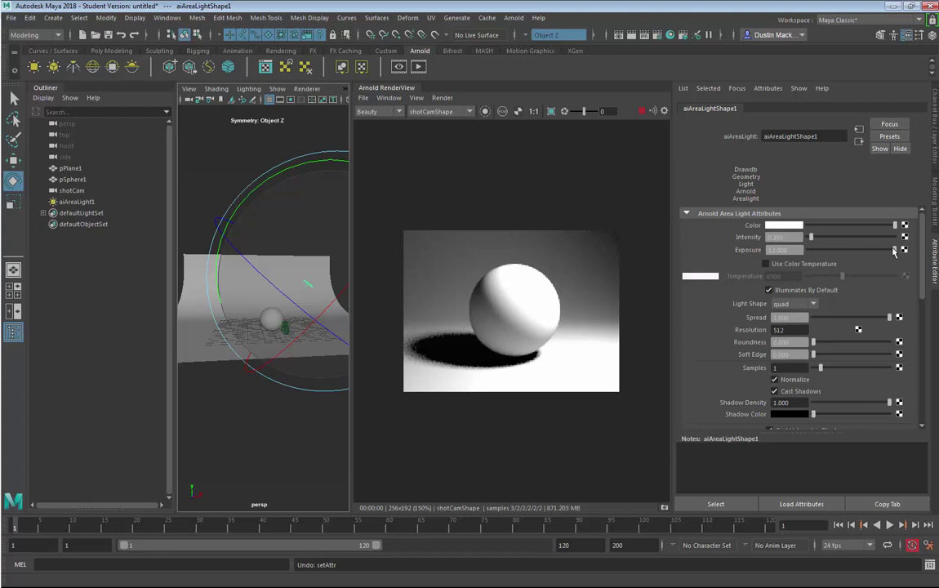
pyautogui.moveTo(889, 255); pyautogui.dragTo(871, 255)
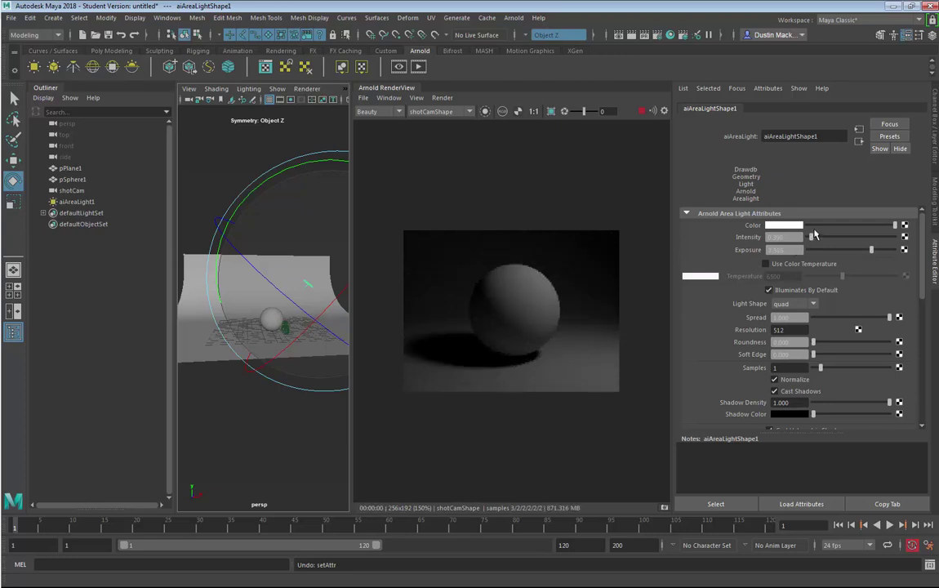
# Step: Adjust the area light's intensity to just under 1 and raise its exposure to about 7.97
pyautogui.moveTo(812, 235)
pyautogui.mouseDown()
pyautogui.moveTo(821, 236)
pyautogui.moveTo(814, 243)
pyautogui.mouseUp()
pyautogui.hotkey('ctrl', 'z')
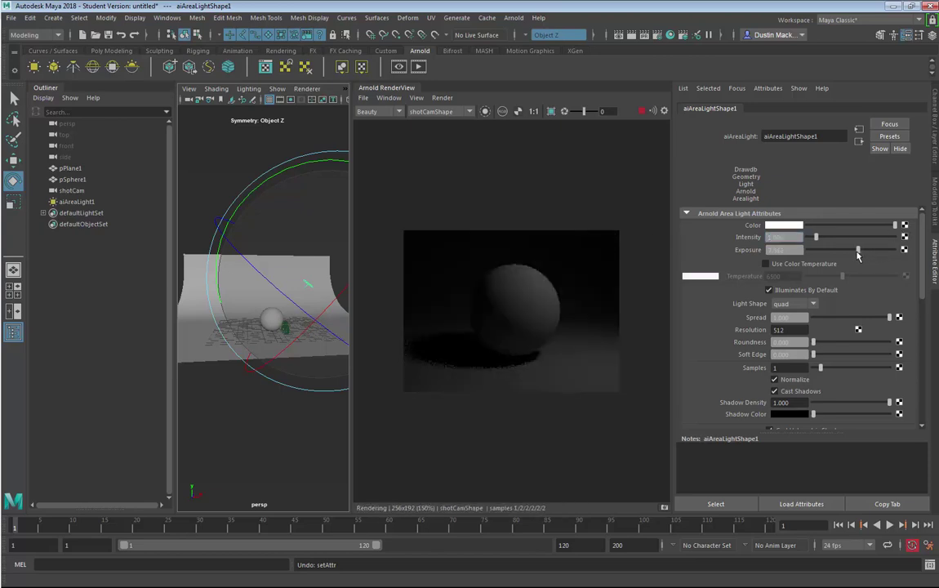
pyautogui.moveTo(865, 250)
pyautogui.mouseDown()
pyautogui.moveTo(886, 250)
pyautogui.moveTo(873, 249)
pyautogui.mouseUp()
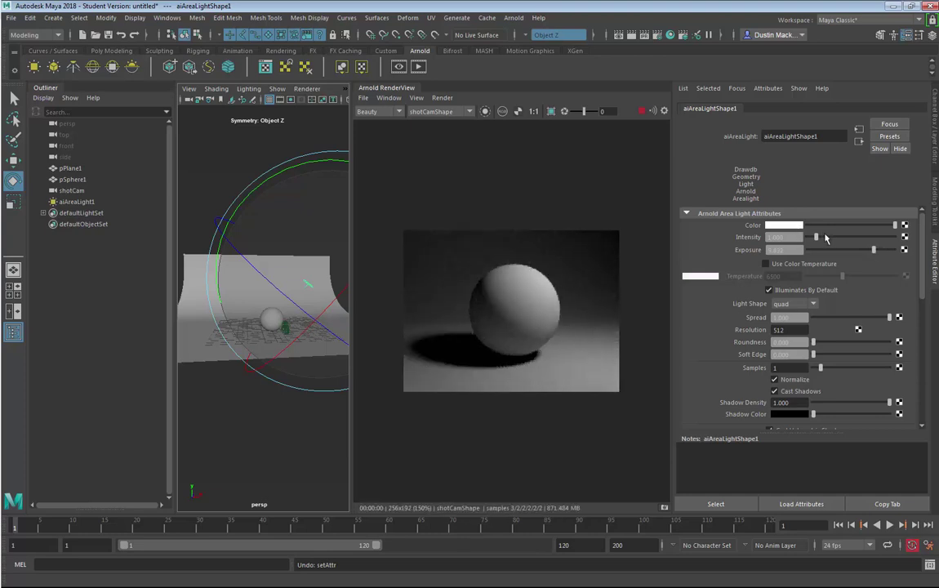
pyautogui.moveTo(817, 237); pyautogui.dragTo(817, 238)
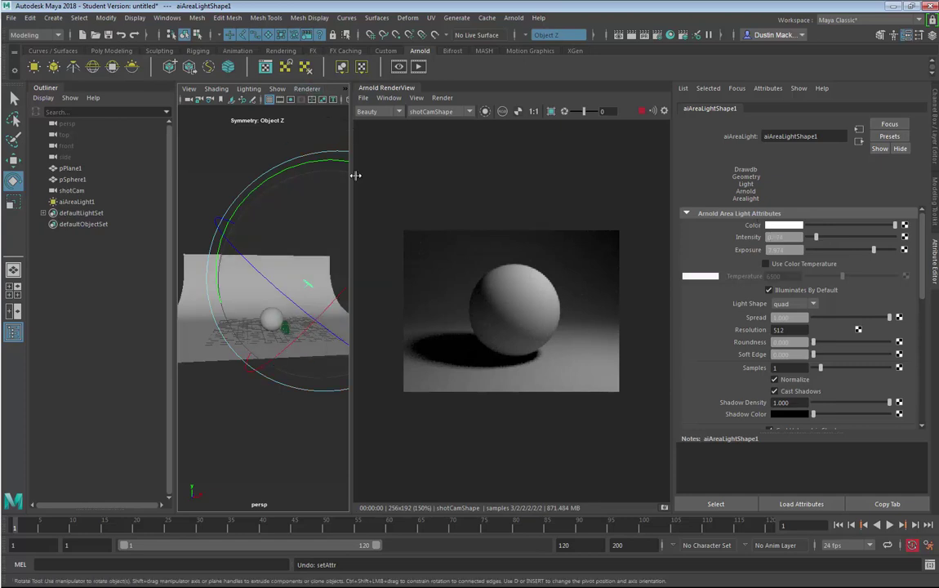
# Step: Enlarge the render preview and examine the area light's size and placement relative to the sphere from several angles
pyautogui.scroll(1, 548, 300)
pyautogui.scroll(1, 488, 304)
pyautogui.scroll(5, 330, 318)
pyautogui.keyDown('alt'); pyautogui.moveTo(269, 315); pyautogui.dragTo(310, 327); pyautogui.keyUp('alt')
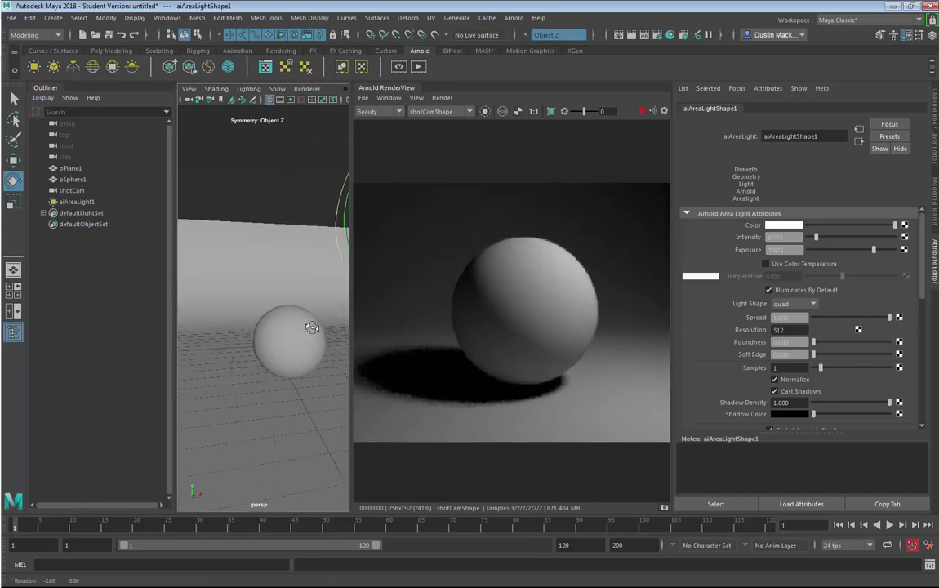
pyautogui.keyDown('alt'); pyautogui.moveTo(310, 327); pyautogui.dragTo(236, 342, button='right'); pyautogui.keyUp('alt')
pyautogui.keyDown('alt'); pyautogui.moveTo(236, 342); pyautogui.dragTo(214, 357, button='middle'); pyautogui.keyUp('alt')
pyautogui.keyDown('alt'); pyautogui.moveTo(215, 357); pyautogui.dragTo(310, 266); pyautogui.keyUp('alt')
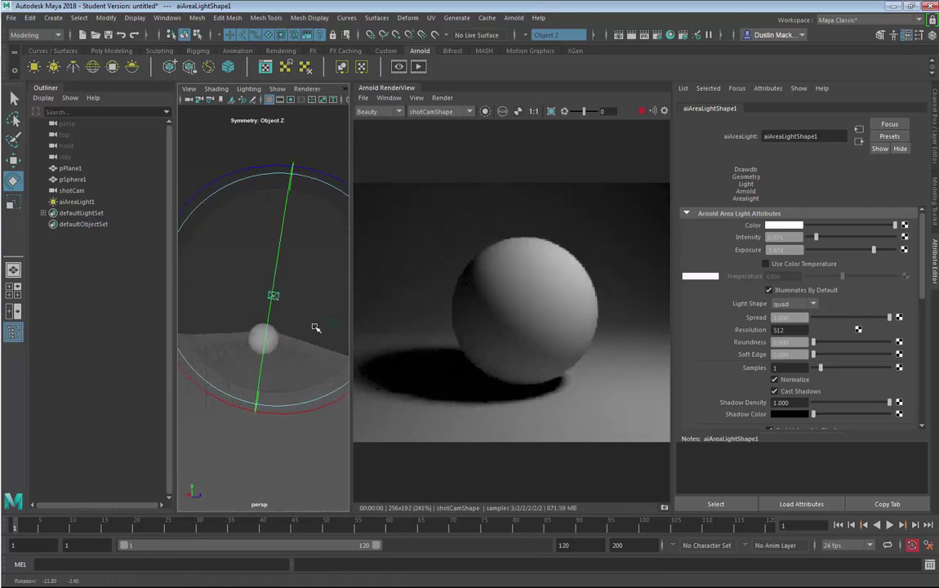
pyautogui.moveTo(316, 184); pyautogui.dragTo(304, 183)
pyautogui.moveTo(316, 397); pyautogui.dragTo(307, 395)
pyautogui.press('q')
pyautogui.keyDown('alt'); pyautogui.moveTo(276, 296); pyautogui.dragTo(230, 306); pyautogui.keyUp('alt')
pyautogui.keyDown('alt'); pyautogui.moveTo(230, 306); pyautogui.dragTo(274, 306, button='right'); pyautogui.keyUp('alt')
pyautogui.keyDown('alt'); pyautogui.moveTo(275, 306); pyautogui.dragTo(151, 371); pyautogui.keyUp('alt')
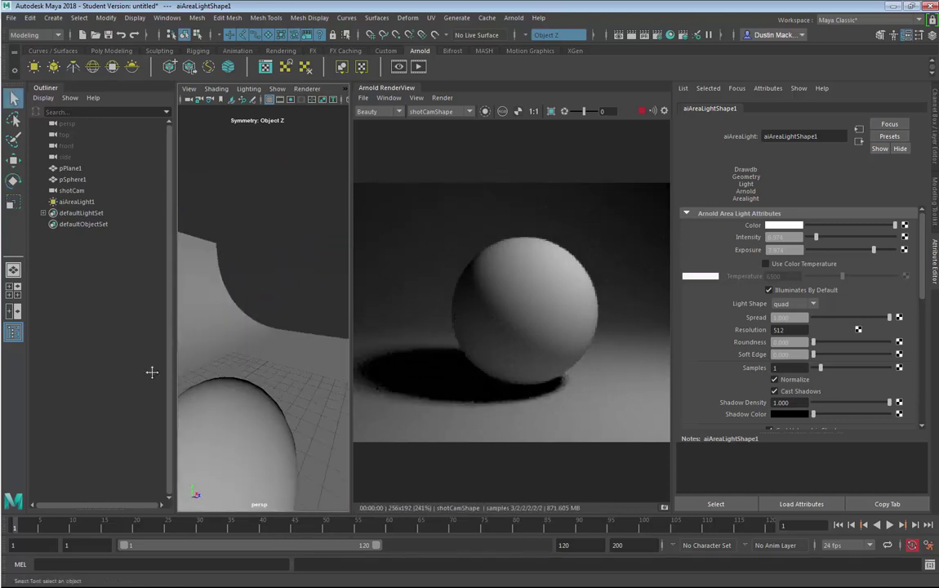
pyautogui.keyDown('alt'); pyautogui.moveTo(269, 302); pyautogui.dragTo(221, 388, button='middle'); pyautogui.keyUp('alt')
pyautogui.keyDown('alt'); pyautogui.moveTo(221, 388); pyautogui.dragTo(342, 265); pyautogui.keyUp('alt')
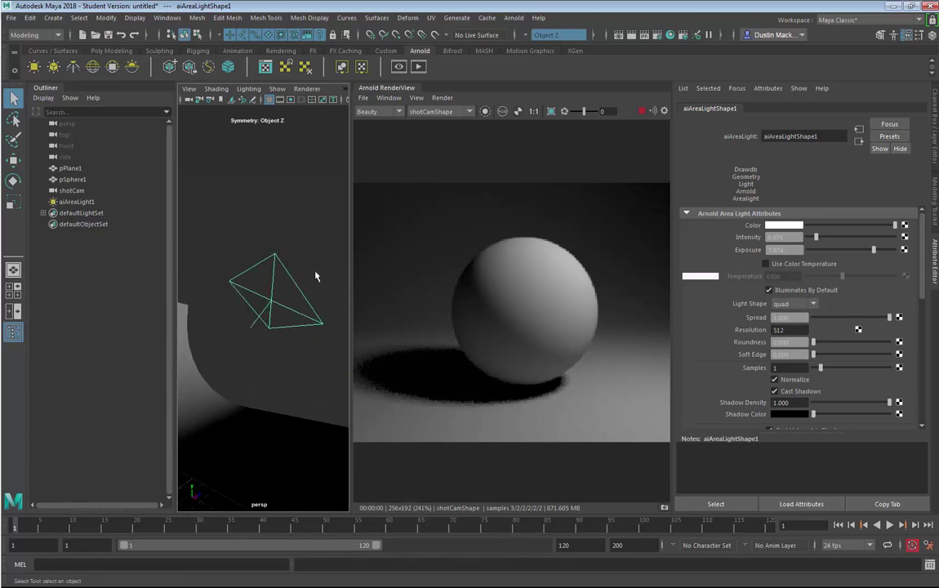
pyautogui.keyDown('alt'); pyautogui.moveTo(278, 284); pyautogui.dragTo(248, 300, button='right'); pyautogui.keyUp('alt')
pyautogui.keyDown('alt'); pyautogui.moveTo(248, 301); pyautogui.dragTo(157, 355); pyautogui.keyUp('alt')
# Step: Scale the area light up uniformly to about 2.06 to soften the sphere's shadow
pyautogui.press('r')
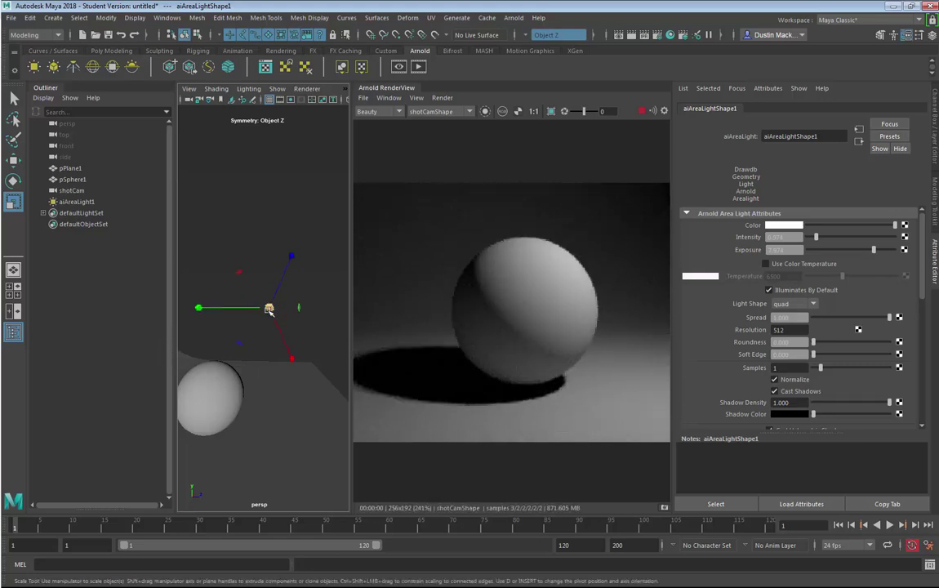
pyautogui.moveTo(269, 307); pyautogui.dragTo(325, 321)
pyautogui.keyDown('alt'); pyautogui.moveTo(341, 304); pyautogui.dragTo(319, 303, button='middle'); pyautogui.keyUp('alt')
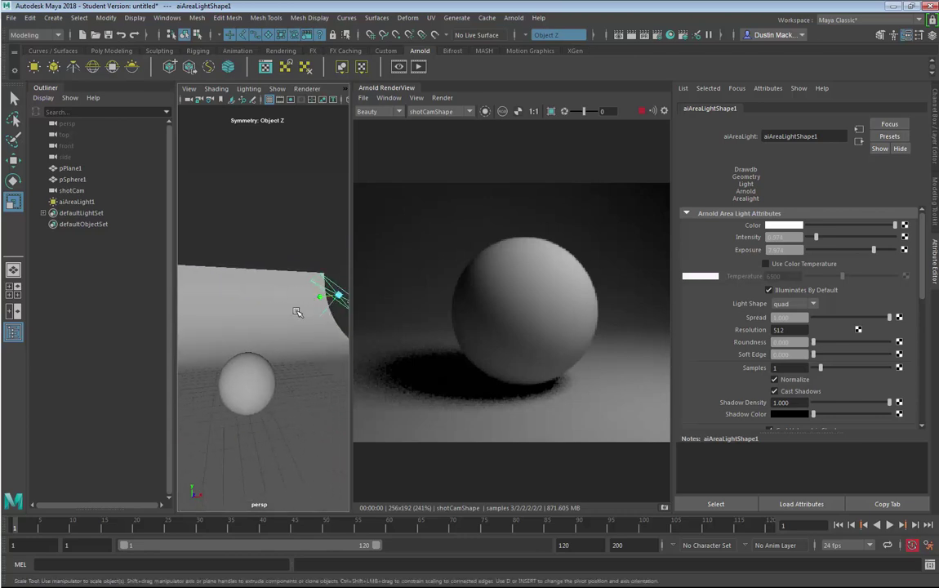
pyautogui.moveTo(254, 378)
pyautogui.keyDown('alt'); pyautogui.mouseDown()
pyautogui.moveTo(266, 366)
pyautogui.moveTo(255, 373)
pyautogui.moveTo(260, 360)
pyautogui.mouseUp(); pyautogui.keyUp('alt')
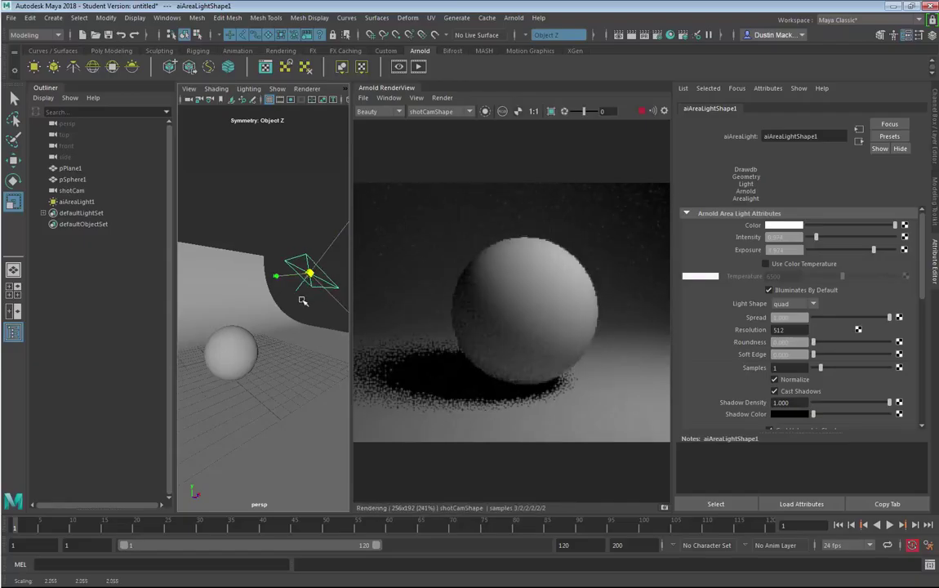
pyautogui.keyDown('alt'); pyautogui.moveTo(302, 300); pyautogui.dragTo(317, 241); pyautogui.keyUp('alt')
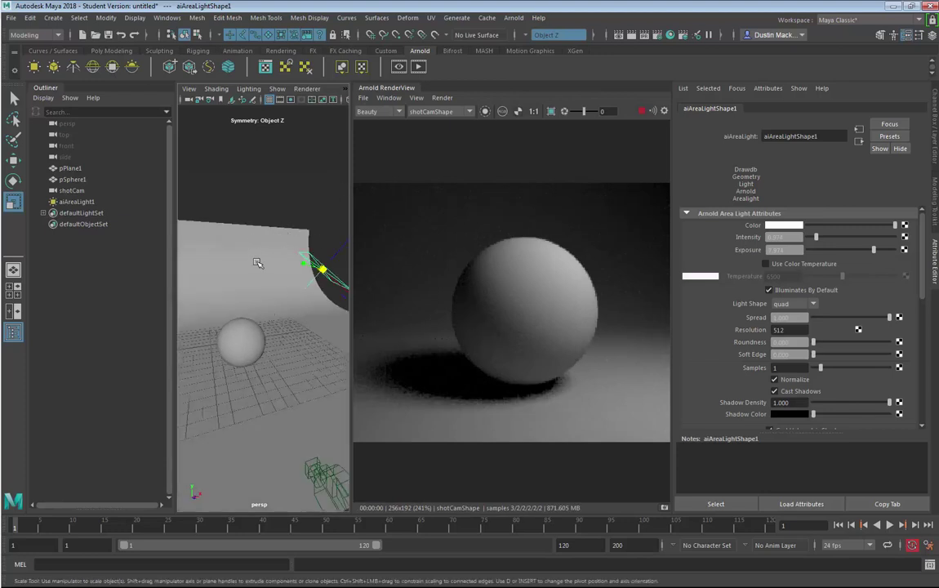
# Step: Assign a new Arnold aiStandardSurface material to the sphere
pyautogui.press('q')
pyautogui.click(256, 337)
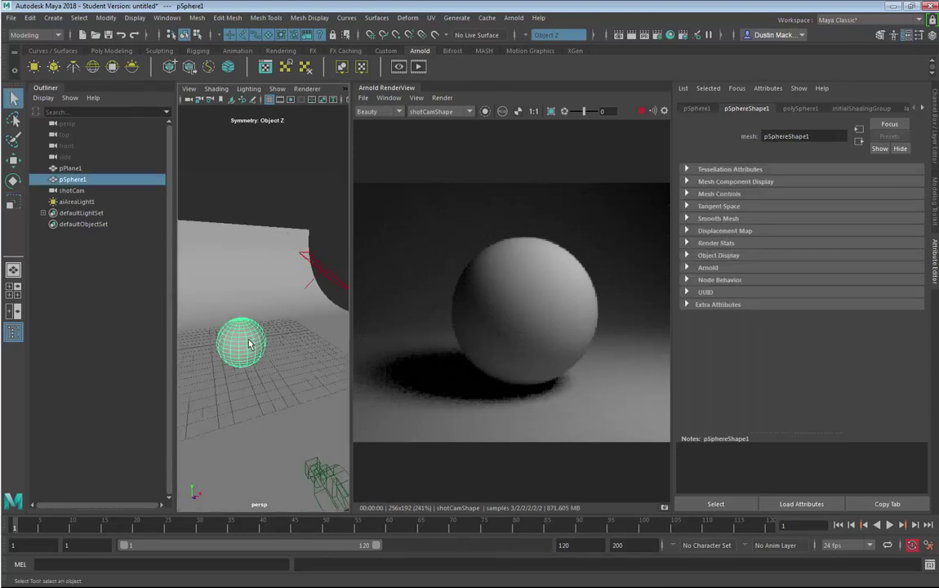
pyautogui.rightClick(250, 346)
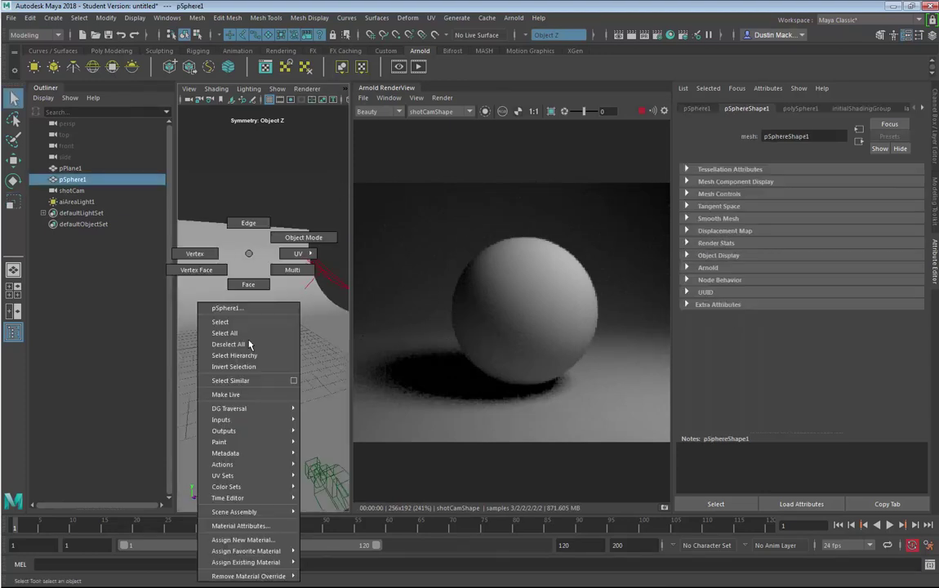
pyautogui.click(249, 540)
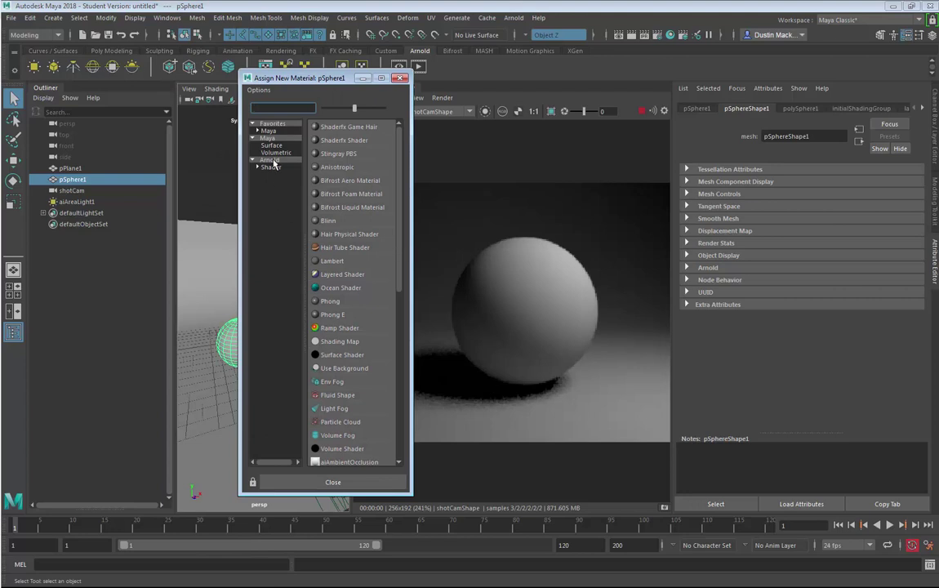
pyautogui.click(271, 167)
pyautogui.click(257, 168)
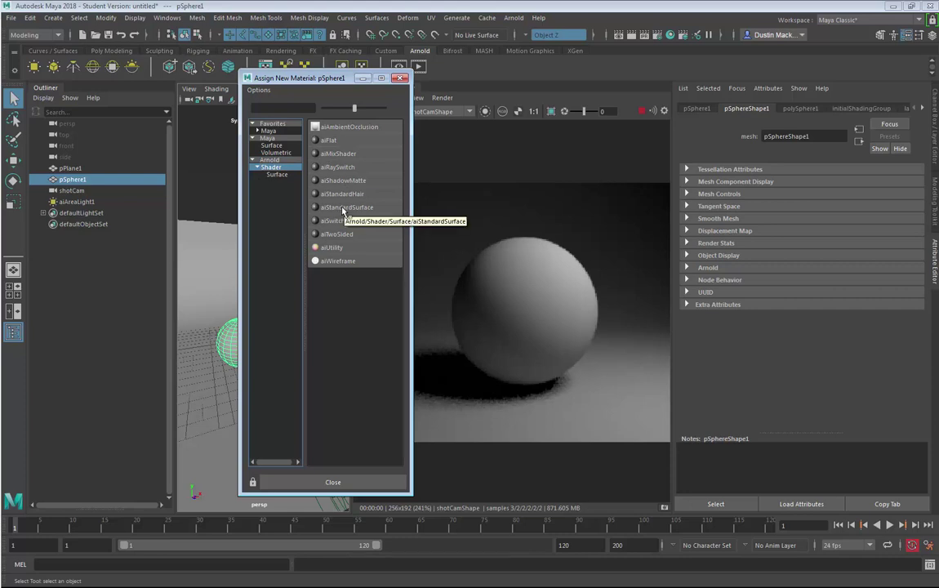
pyautogui.click(343, 209)
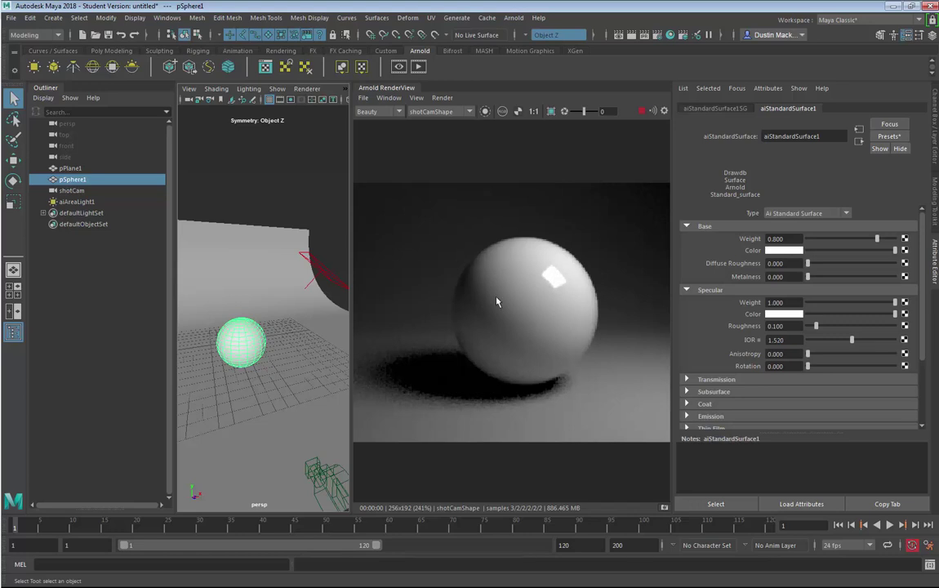
# Step: Try stretching the area light into a long, narrow shape, and settle its scale at about 2.42, 1.10, 2.06
pyautogui.click(315, 279)
pyautogui.keyDown('alt'); pyautogui.moveTo(316, 280); pyautogui.dragTo(361, 281); pyautogui.keyUp('alt')
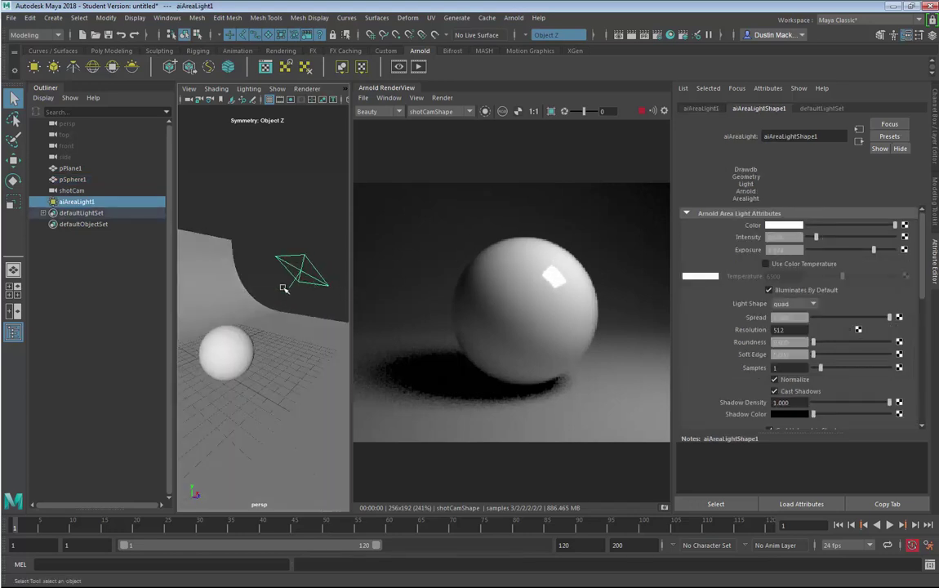
pyautogui.press('r')
pyautogui.moveTo(256, 268); pyautogui.dragTo(274, 268)
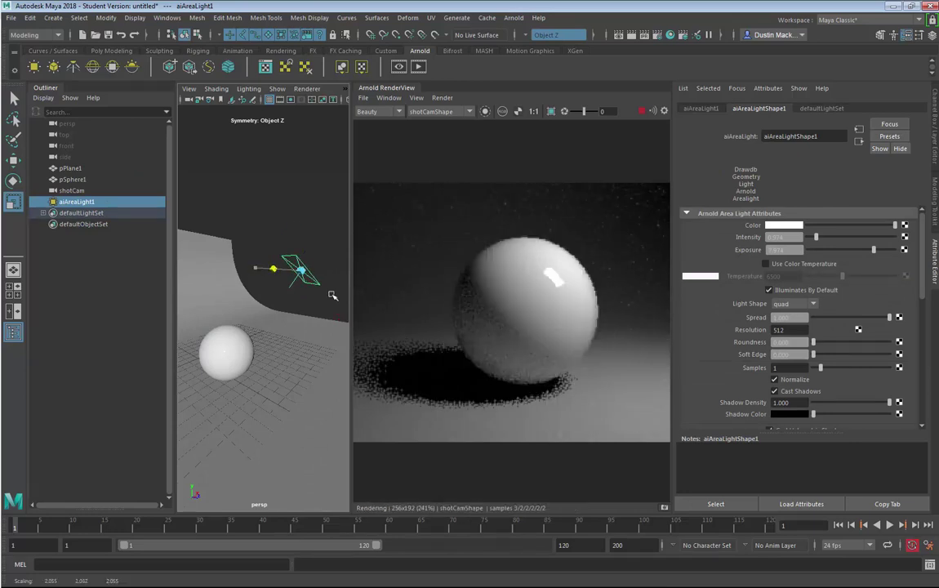
pyautogui.moveTo(342, 320); pyautogui.dragTo(612, 427)
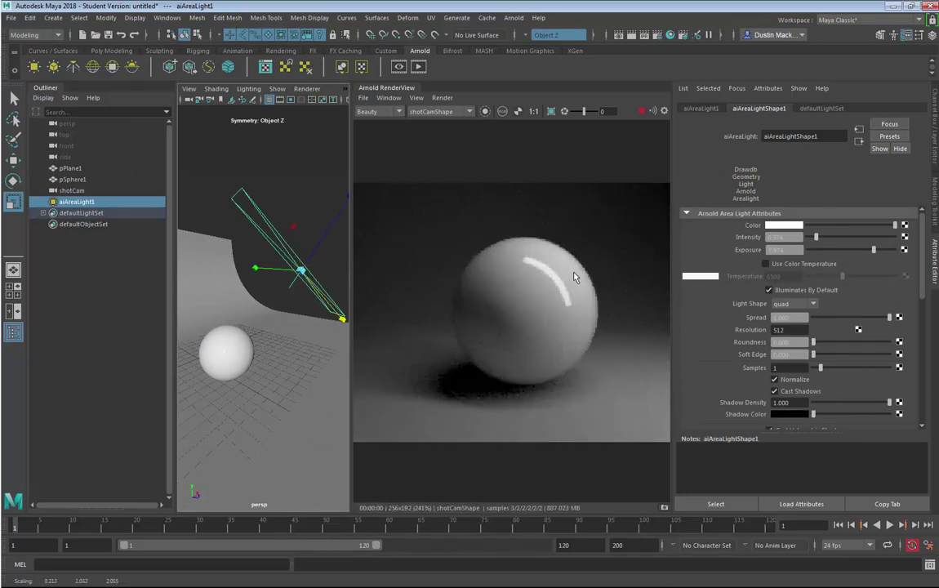
pyautogui.press('w')
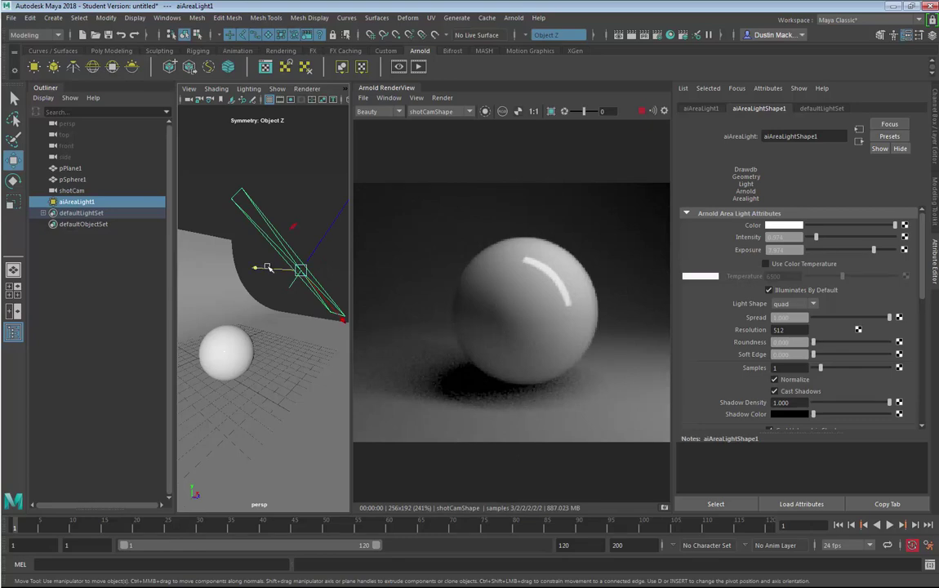
pyautogui.moveTo(265, 267)
pyautogui.mouseDown()
pyautogui.moveTo(238, 276)
pyautogui.moveTo(214, 252)
pyautogui.moveTo(296, 272)
pyautogui.moveTo(325, 293)
pyautogui.moveTo(247, 269)
pyautogui.mouseUp()
pyautogui.press('r')
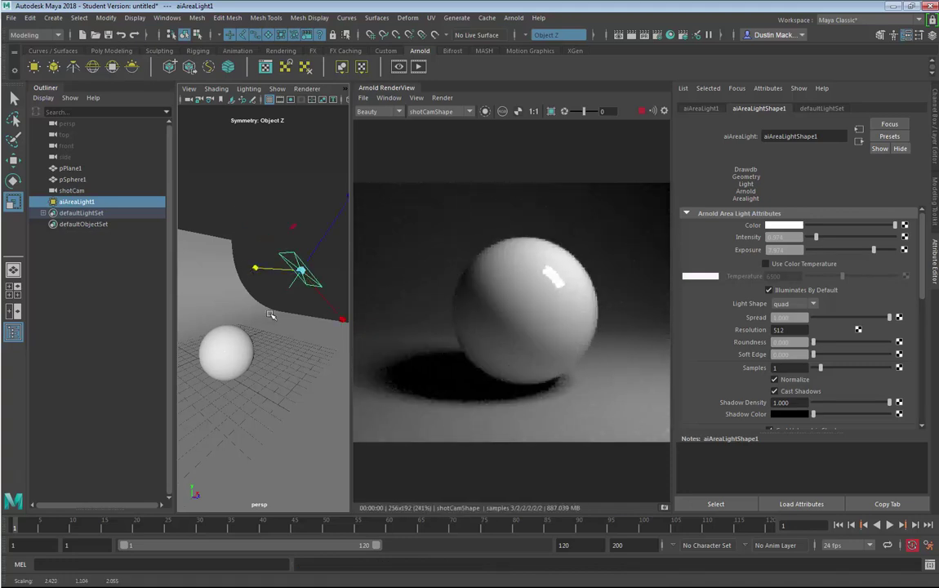
# Step: Assign a new Arnold aiStandardSurface material to the backdrop plane pPlane1
pyautogui.click(272, 314)
pyautogui.rightClick(270, 314)
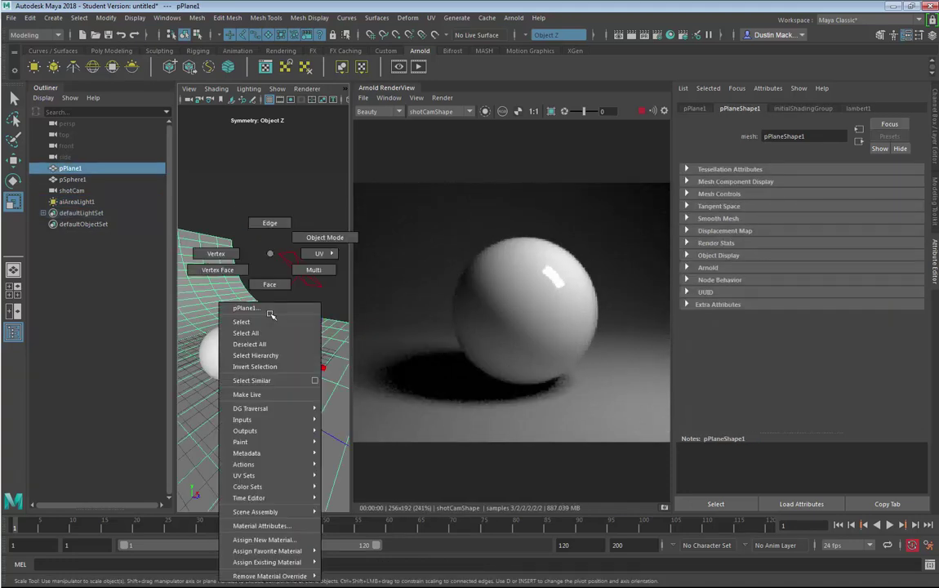
pyautogui.moveTo(270, 313); pyautogui.dragTo(269, 284, button='right')
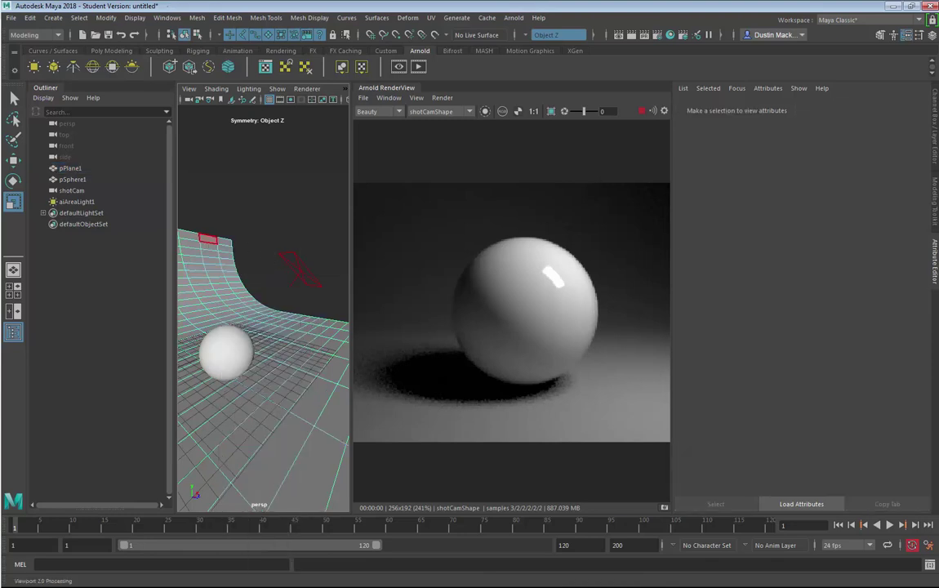
pyautogui.click(70, 168)
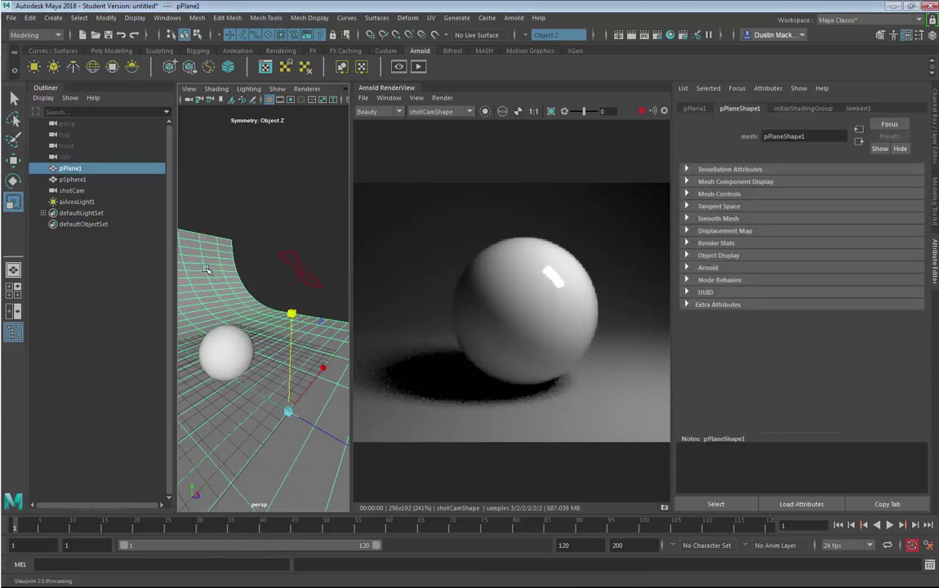
pyautogui.moveTo(205, 270); pyautogui.dragTo(223, 539, button='right')
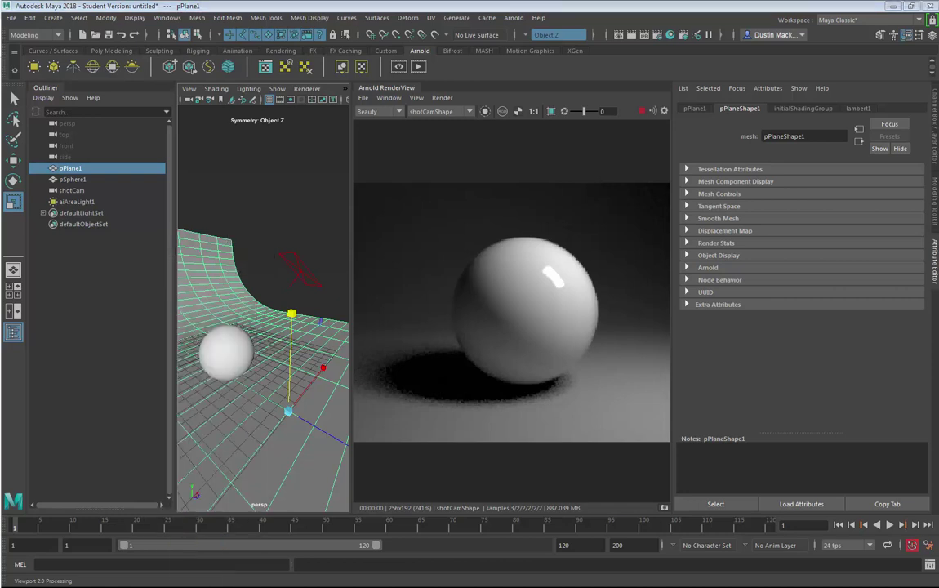
pyautogui.click(237, 201)
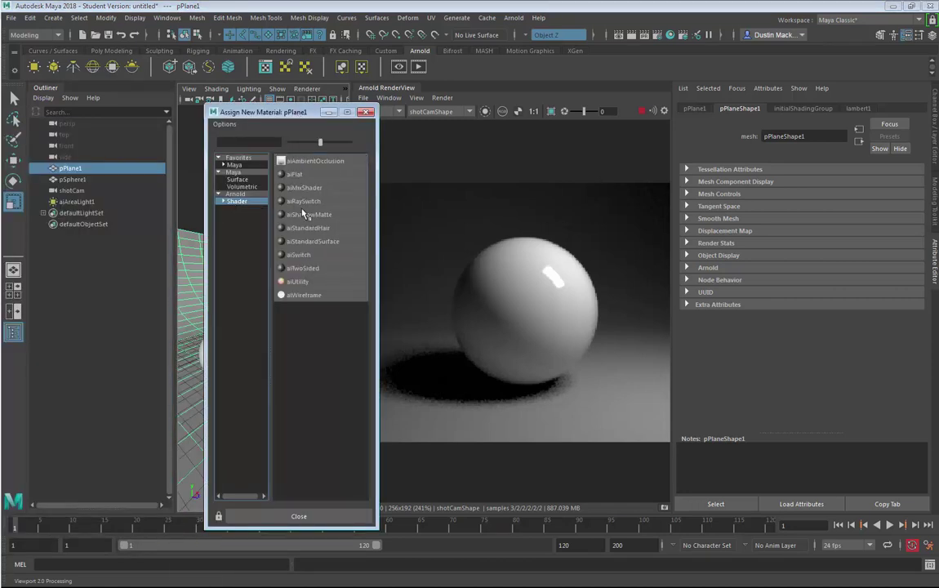
pyautogui.click(309, 241)
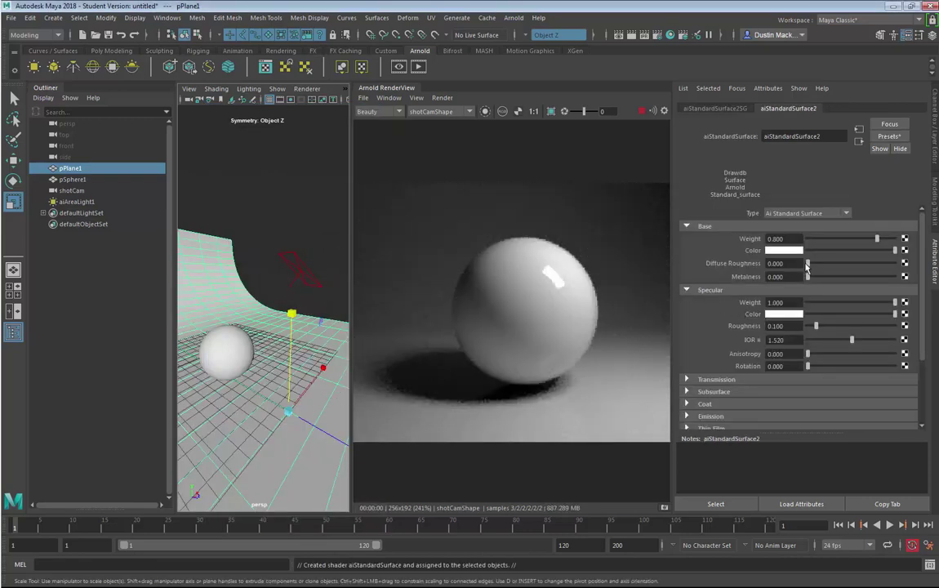
# Step: Collapse the Specular settings of the backdrop's material and show the backdrop's shape attributes
pyautogui.keyDown('alt'); pyautogui.moveTo(293, 257); pyautogui.dragTo(242, 236); pyautogui.keyUp('alt')
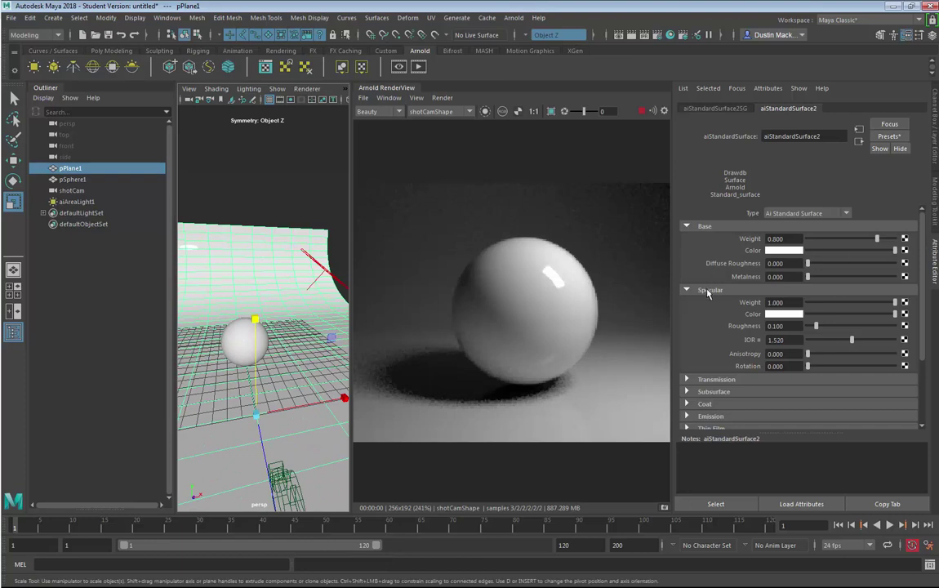
pyautogui.click(707, 291)
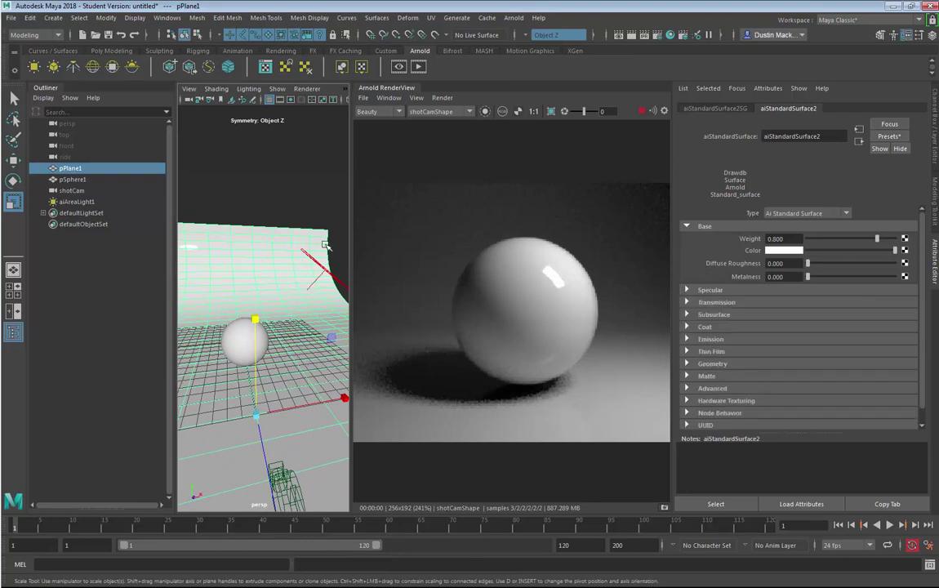
pyautogui.keyDown('alt'); pyautogui.moveTo(272, 222); pyautogui.dragTo(286, 214); pyautogui.keyUp('alt')
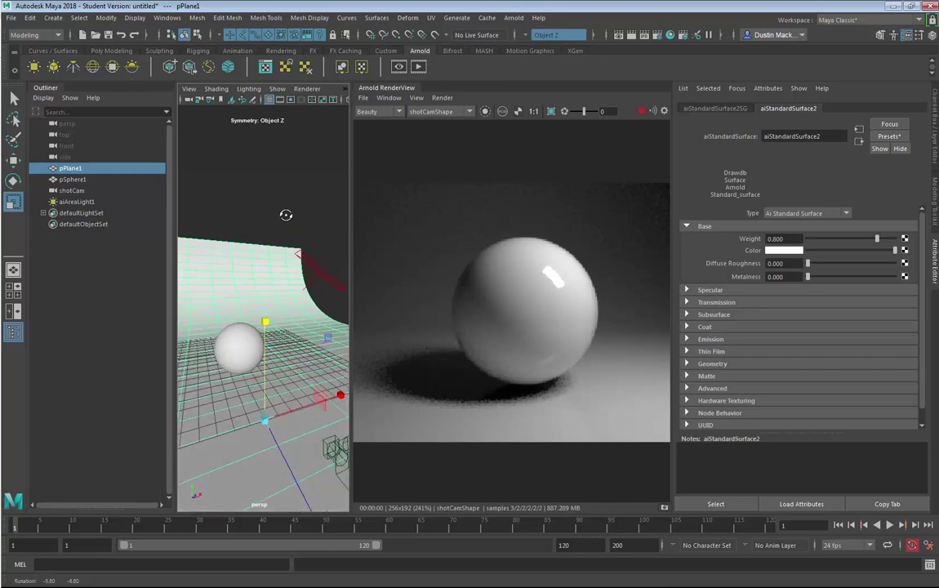
pyautogui.click(249, 248)
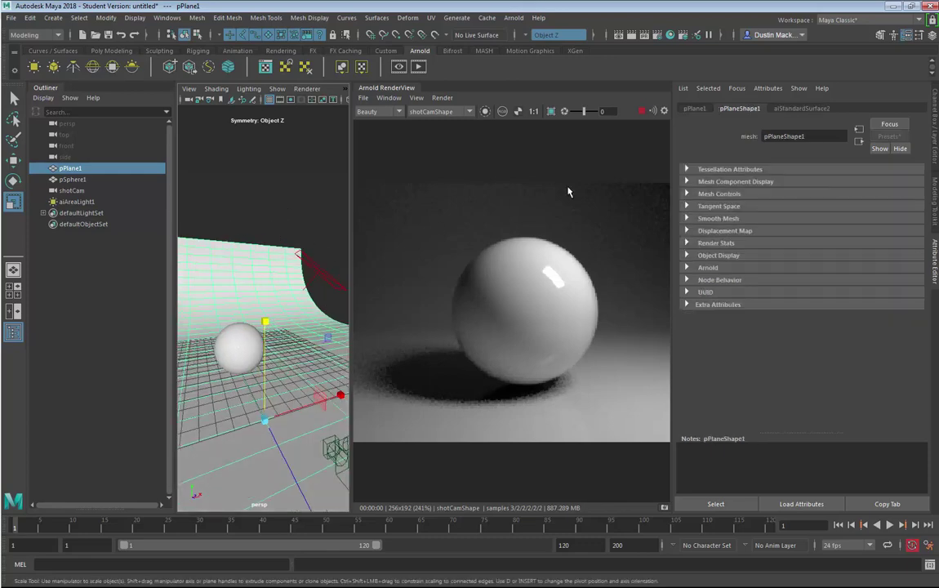
# Step: Darken the backdrop material's base color to mid-grey and reduce its base weight to 0
pyautogui.click(808, 108)
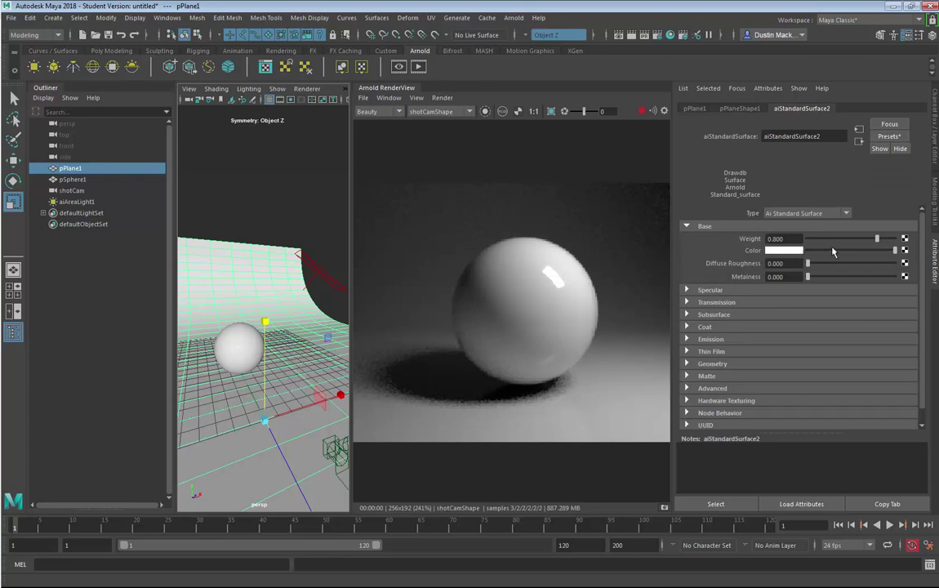
pyautogui.moveTo(832, 252); pyautogui.dragTo(819, 251)
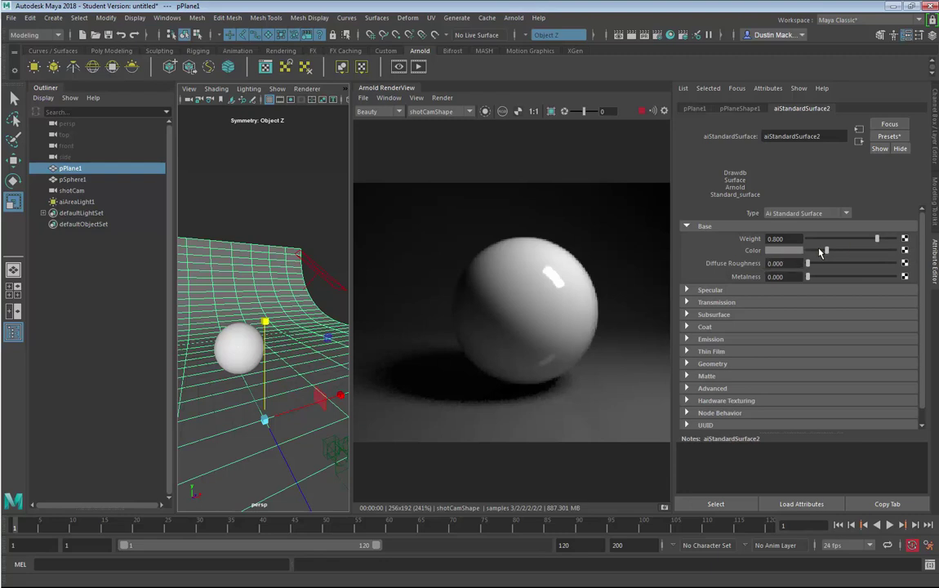
pyautogui.moveTo(877, 239); pyautogui.dragTo(808, 238)
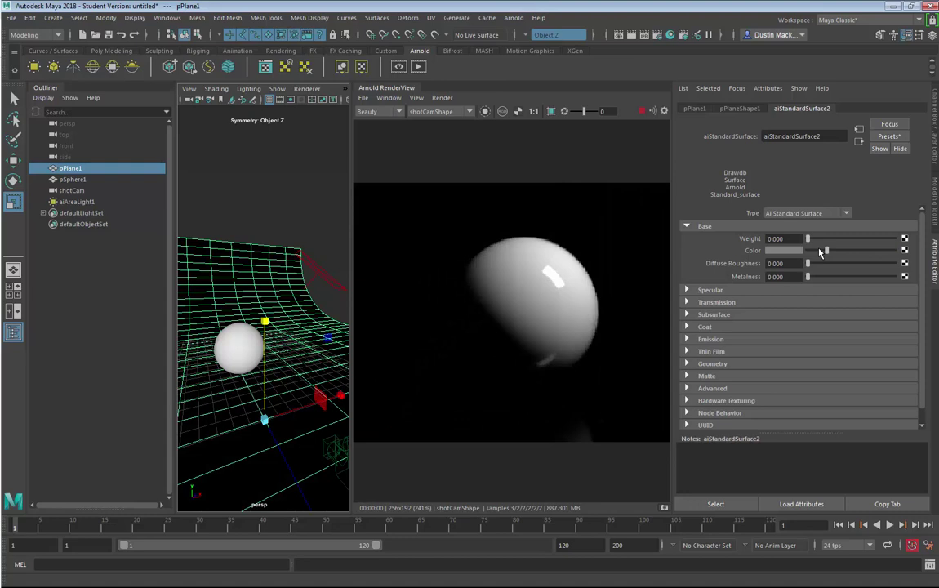
# Step: Move the area light over the sphere, turning it slightly to adjust its aim
pyautogui.click(318, 271)
pyautogui.press('w')
pyautogui.moveTo(318, 271); pyautogui.dragTo(329, 279)
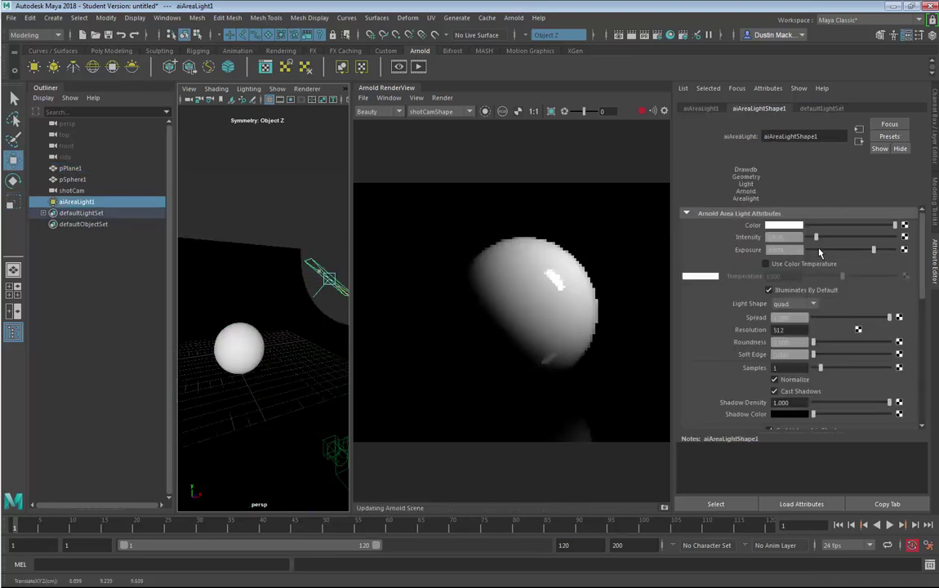
pyautogui.keyDown('alt'); pyautogui.moveTo(277, 311); pyautogui.dragTo(212, 351); pyautogui.keyUp('alt')
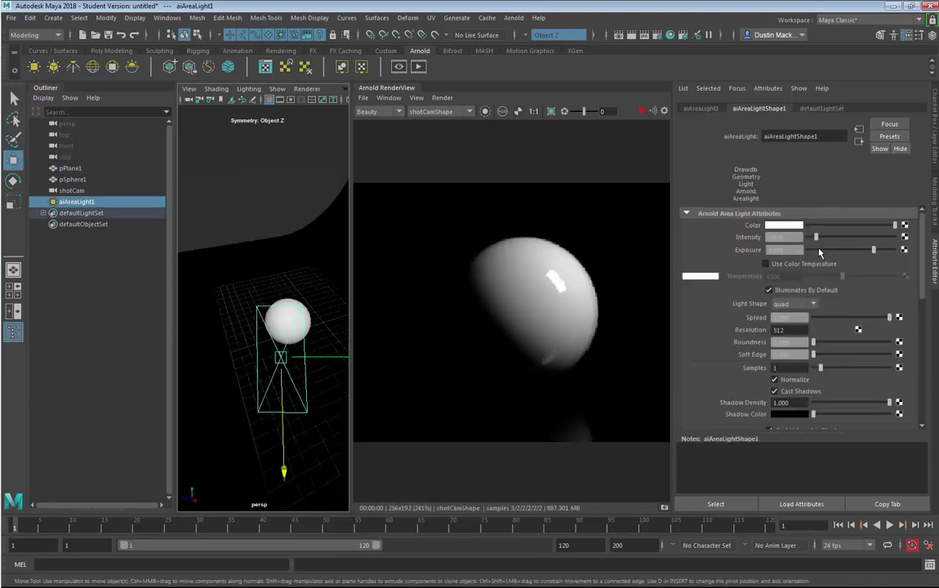
pyautogui.moveTo(326, 357); pyautogui.dragTo(287, 367)
pyautogui.press('e')
pyautogui.moveTo(237, 408); pyautogui.dragTo(249, 405)
pyautogui.keyDown('alt'); pyautogui.moveTo(245, 367); pyautogui.dragTo(245, 294); pyautogui.keyUp('alt')
# Step: Widen the area light to a scale of about 2.42, 2.29, 2.06 and adjust its rotation slightly
pyautogui.press('r')
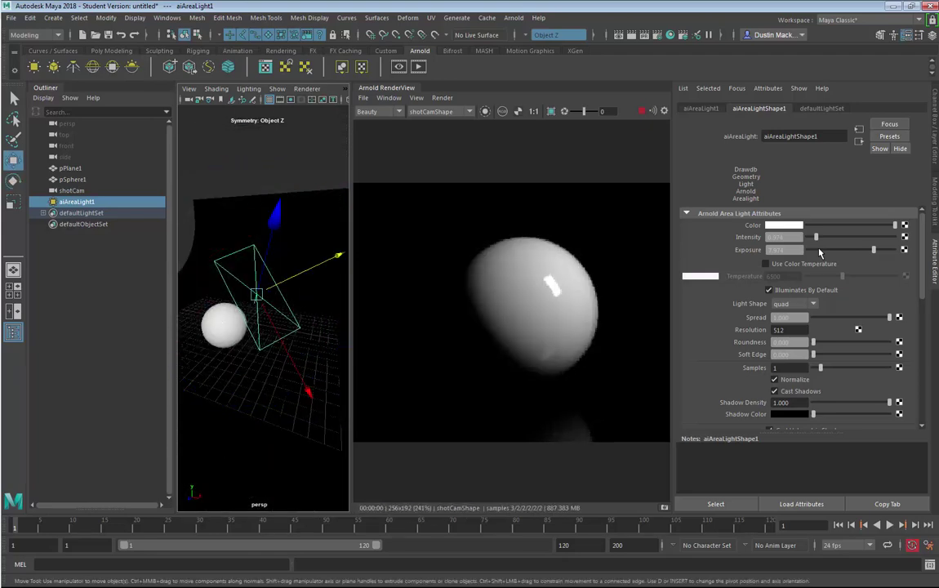
pyautogui.moveTo(337, 254); pyautogui.dragTo(429, 212)
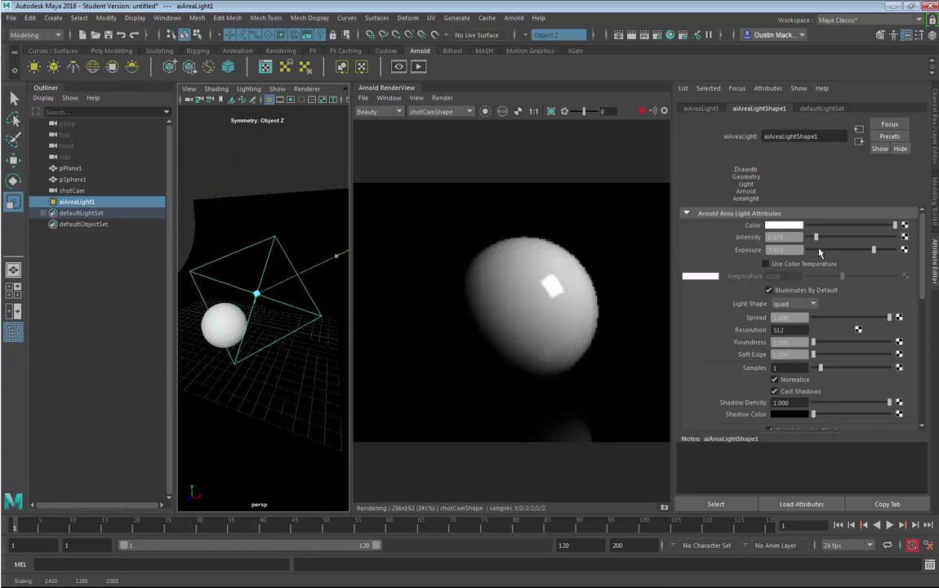
pyautogui.press('e')
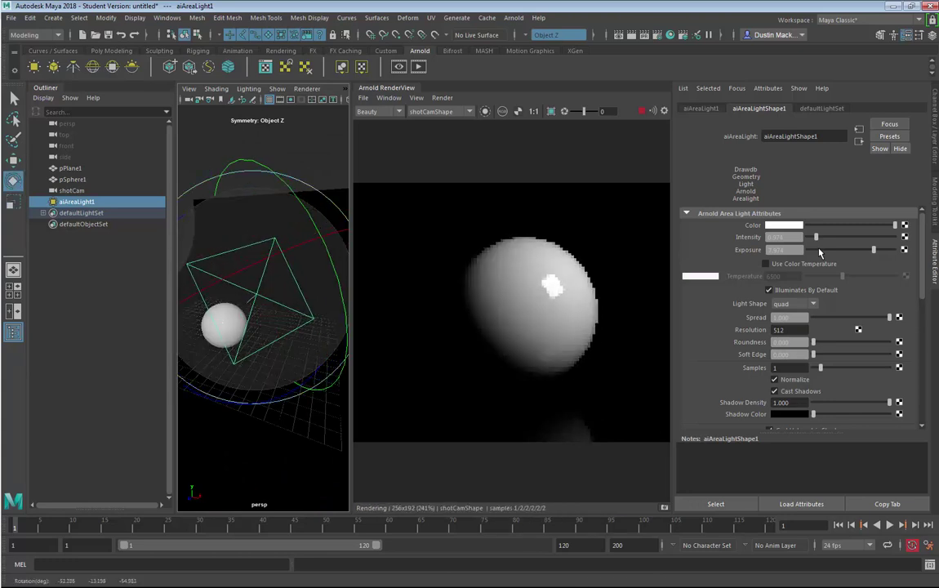
# Step: Try the area light very close to the sphere, and pull it back to a more distant position
pyautogui.press('w')
pyautogui.moveTo(295, 233); pyautogui.dragTo(275, 266)
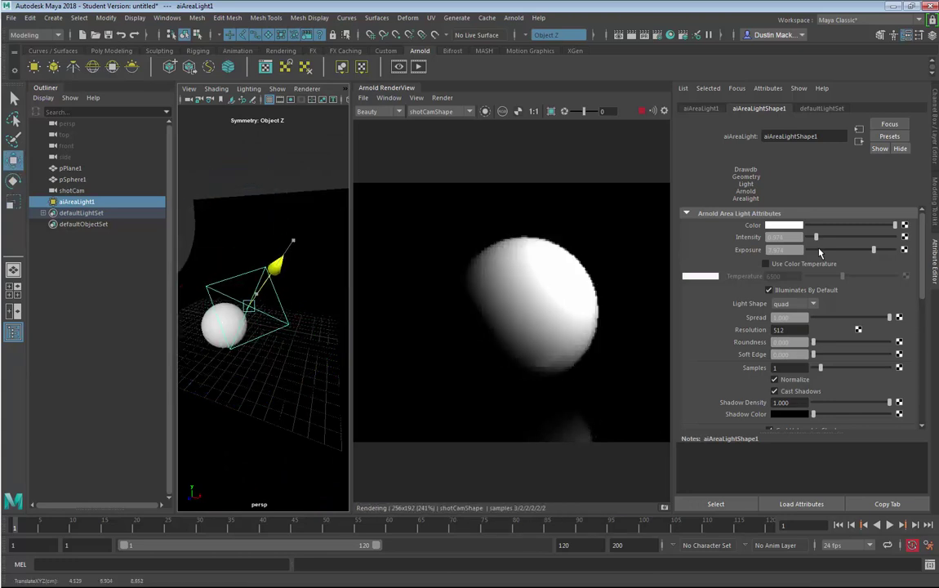
pyautogui.hotkey('ctrl', 'z')
pyautogui.hotkey('ctrl', 'z')
pyautogui.hotkey('ctrl', 'z')
pyautogui.hotkey('ctrl', 'z')
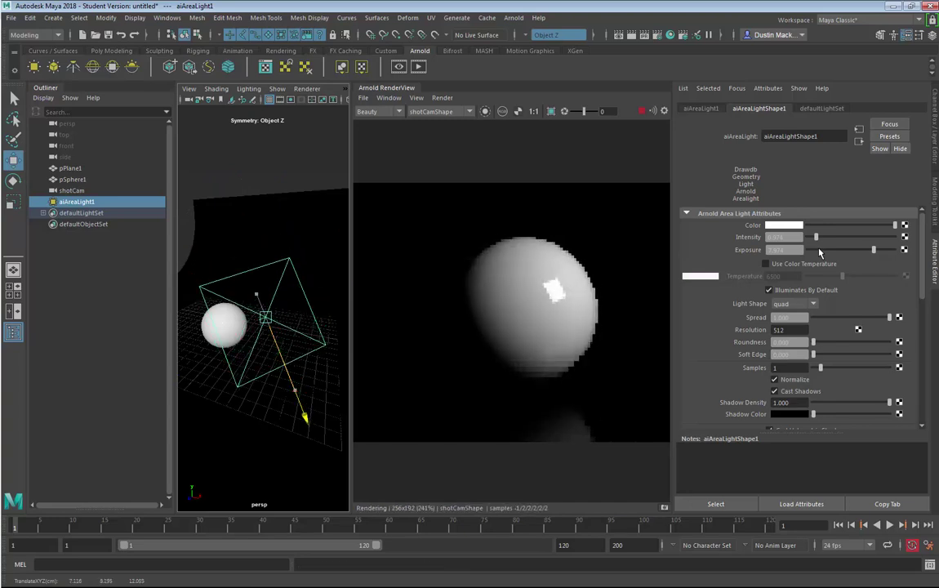
pyautogui.hotkey('ctrl', 'z')
pyautogui.hotkey('ctrl', 'z')
pyautogui.hotkey('ctrl', 'z')
pyautogui.hotkey('ctrl', 'z')
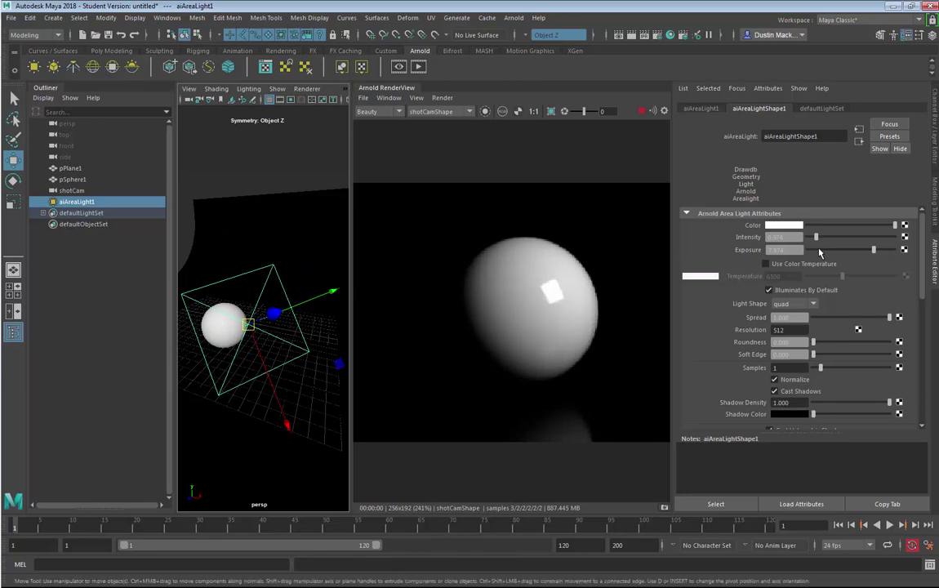
# Step: Reselect the backdrop and set its material's base weight to 0.8
pyautogui.hotkey('ctrl', 'z')
pyautogui.hotkey('ctrl', 'z')
pyautogui.hotkey('ctrl', 'z')
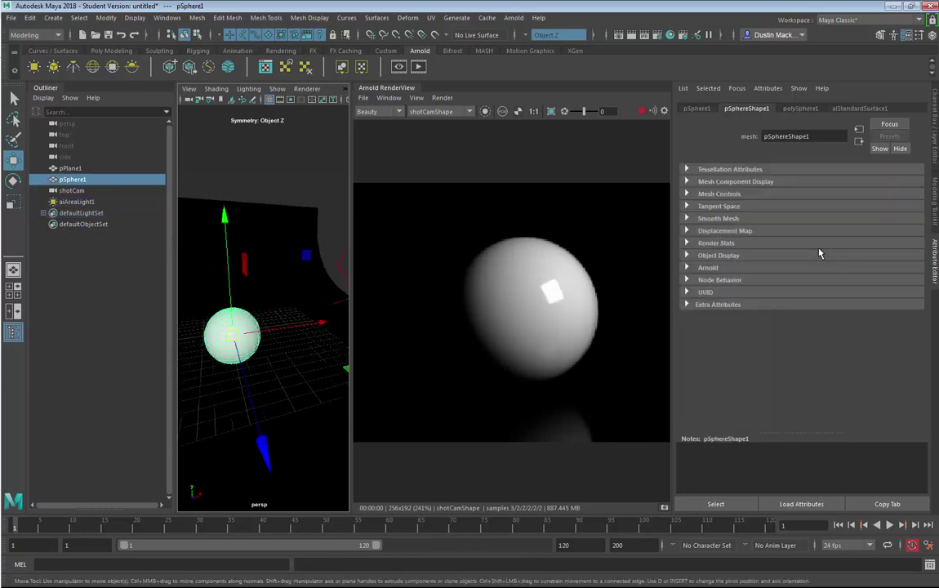
pyautogui.hotkey('ctrl', 'z')
pyautogui.hotkey('ctrl', 'z')
pyautogui.hotkey('ctrl', 'z')
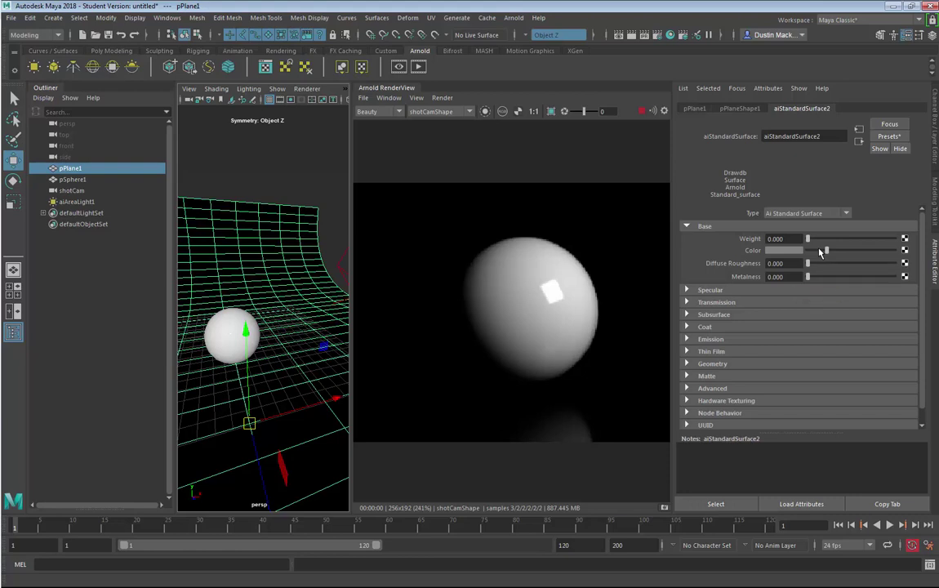
pyautogui.moveTo(807, 238); pyautogui.dragTo(861, 239)
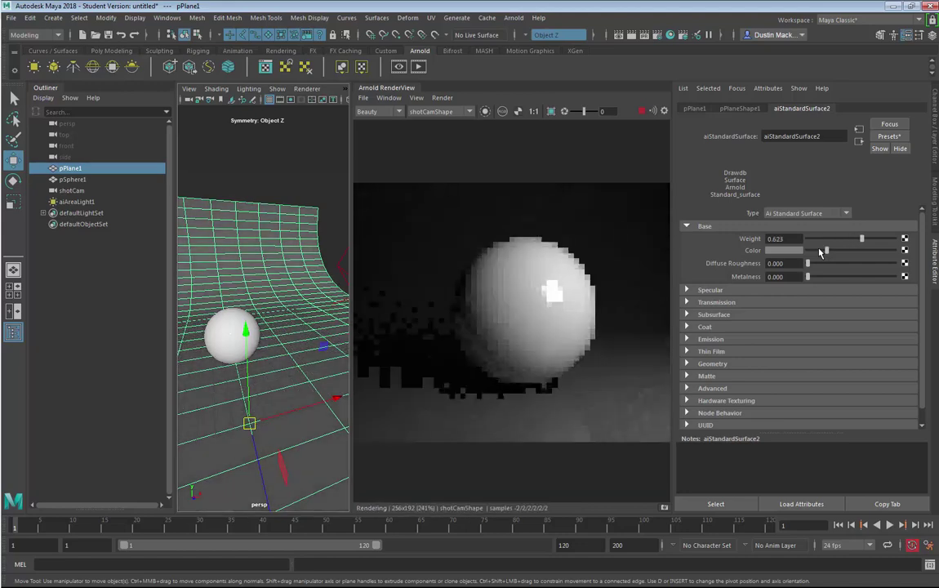
pyautogui.doubleClick(780, 238)
pyautogui.write('0.8')
pyautogui.press('Return')
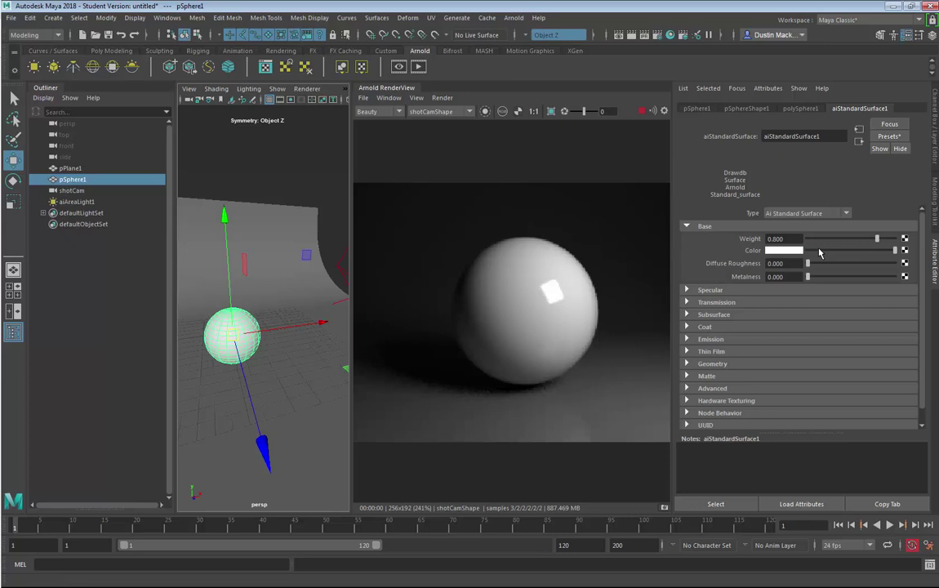
# Step: Make the sphere's material fully metallic with a Metalness of 1
pyautogui.moveTo(807, 277); pyautogui.dragTo(894, 277)
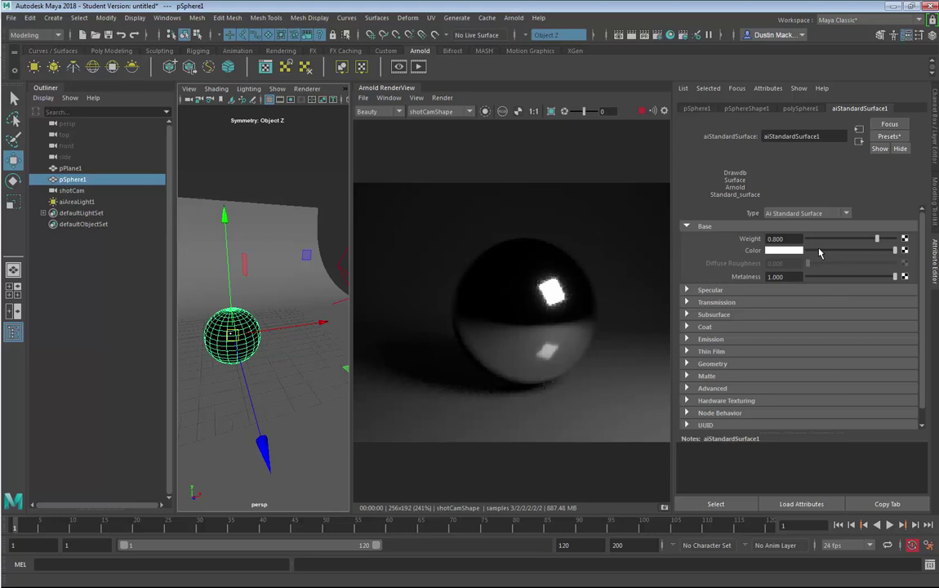
pyautogui.keyDown('alt'); pyautogui.moveTo(237, 343); pyautogui.dragTo(305, 333); pyautogui.keyUp('alt')
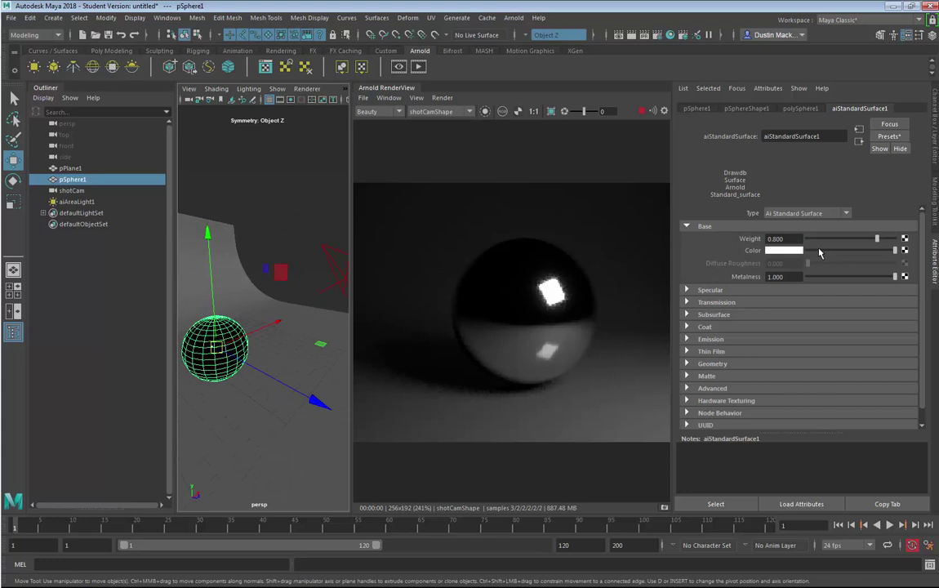
pyautogui.keyDown('alt'); pyautogui.moveTo(305, 333); pyautogui.dragTo(318, 331); pyautogui.keyUp('alt')
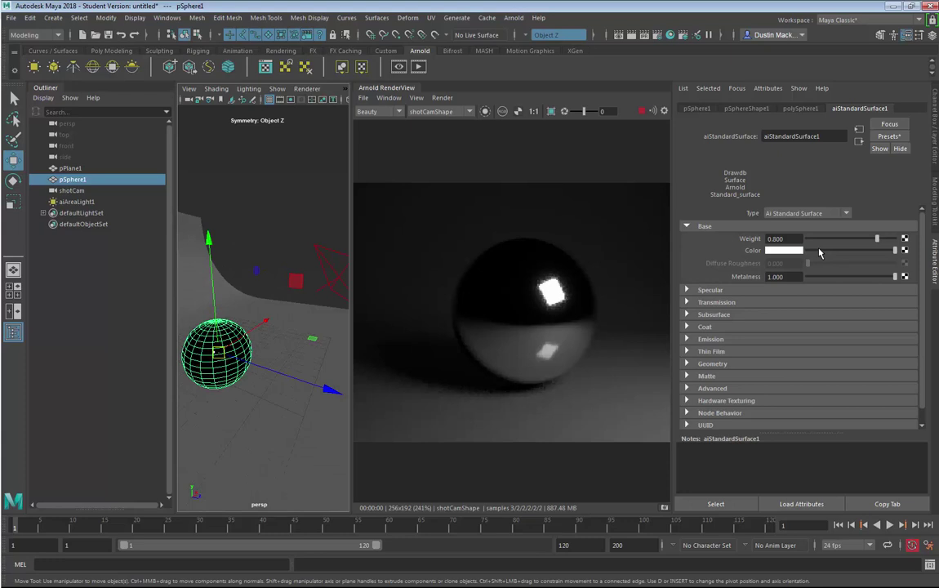
pyautogui.keyDown('alt'); pyautogui.moveTo(318, 330); pyautogui.dragTo(304, 320); pyautogui.keyUp('alt')
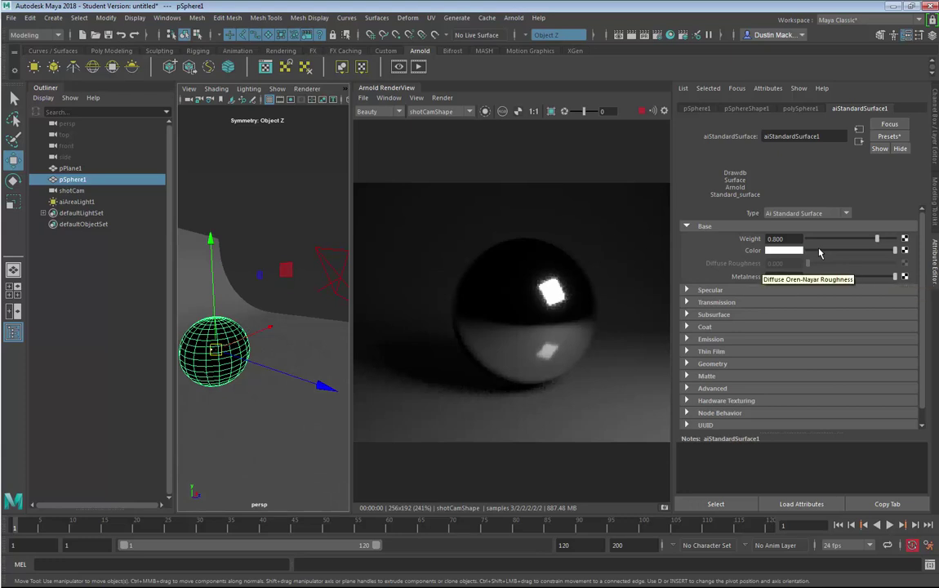
# Step: Lower the sphere material's Metalness to 0.838 and compare Diffuse Roughness at 0 and 1, leaving it at 1
pyautogui.moveTo(895, 276)
pyautogui.mouseDown()
pyautogui.moveTo(855, 276)
pyautogui.moveTo(880, 276)
pyautogui.mouseUp()
pyautogui.moveTo(807, 263); pyautogui.dragTo(894, 263)
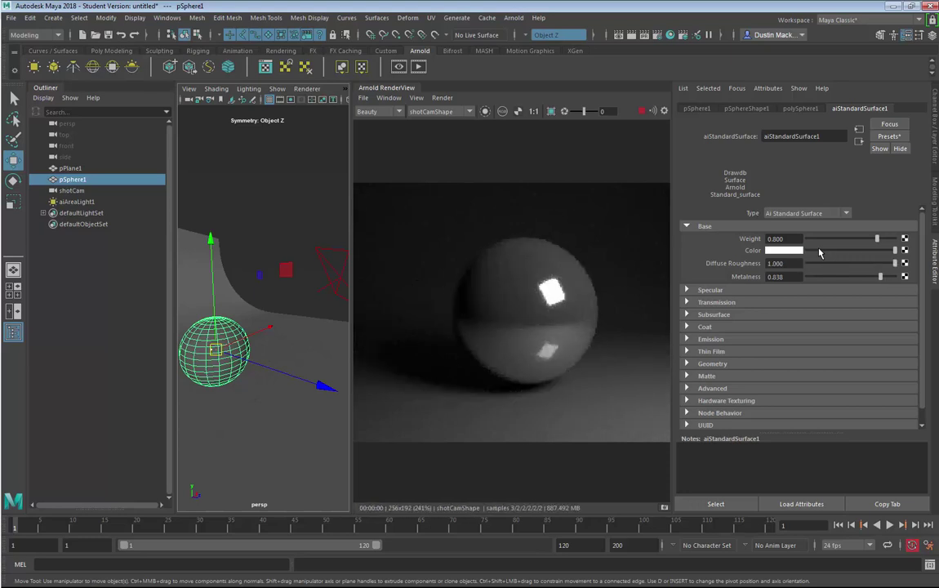
pyautogui.moveTo(895, 263); pyautogui.dragTo(807, 263)
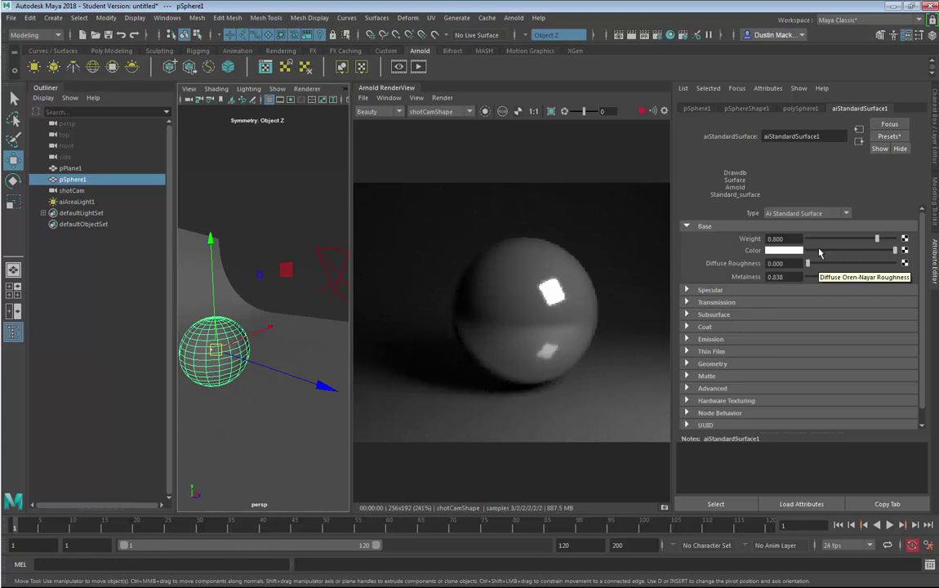
pyautogui.hotkey('shift', 'z')
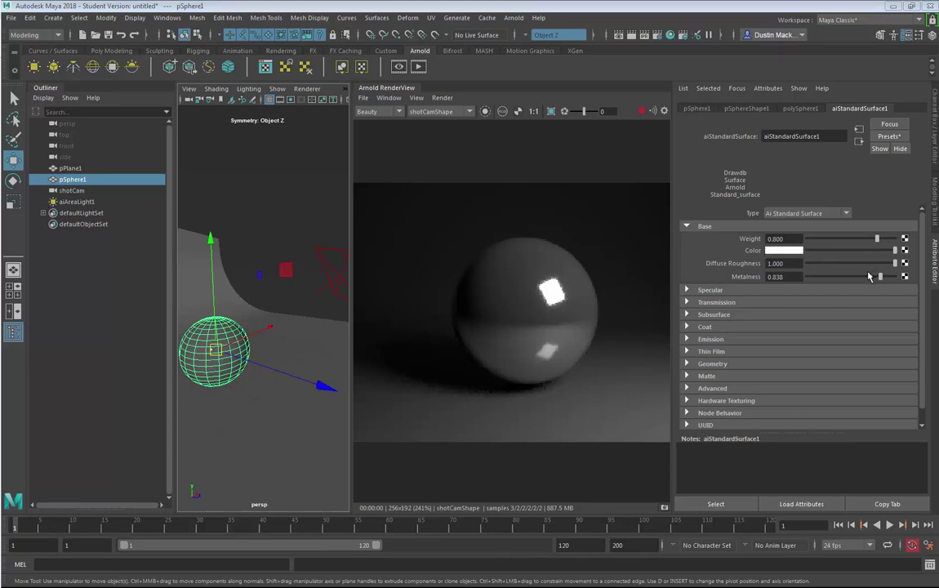
# Step: Return the sphere material's Metalness to 0 and compare Diffuse Roughness between 0 and 1, settling on 0
pyautogui.moveTo(879, 277); pyautogui.dragTo(805, 279)
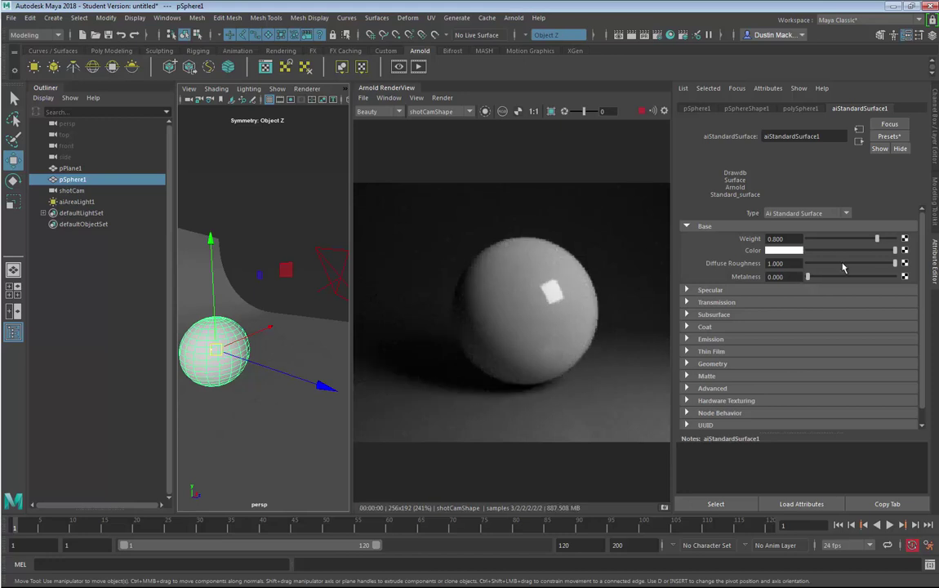
pyautogui.scroll(-10, 843, 268)
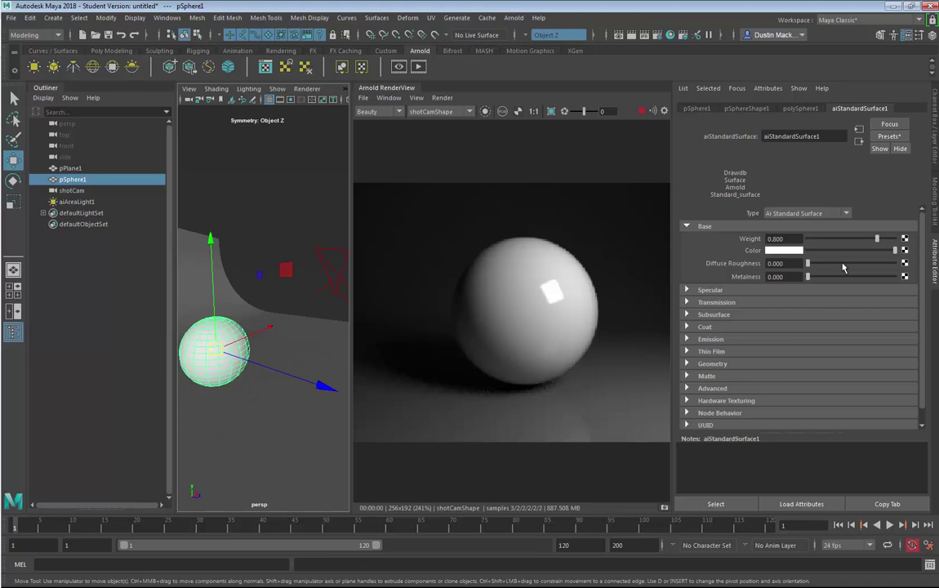
pyautogui.moveTo(843, 265); pyautogui.dragTo(894, 264)
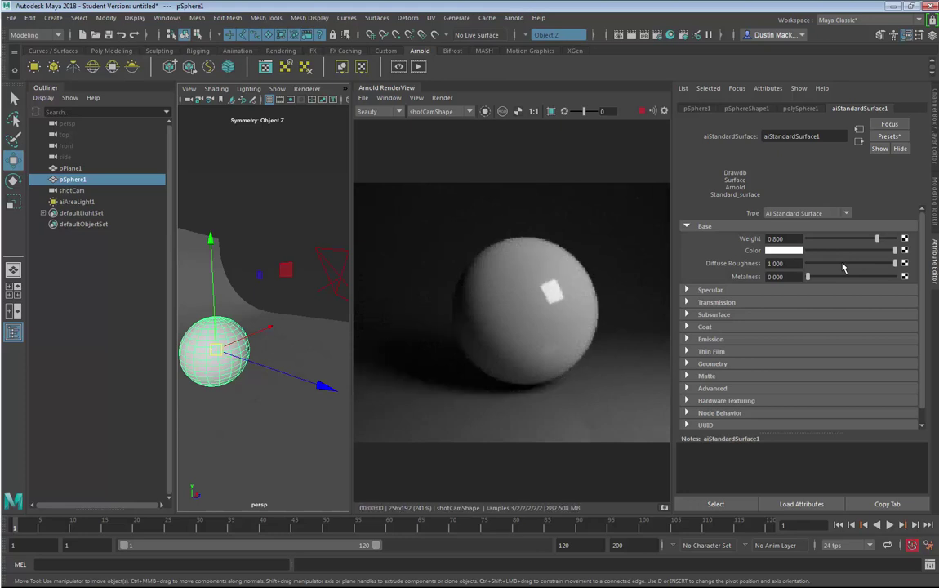
pyautogui.click(843, 264)
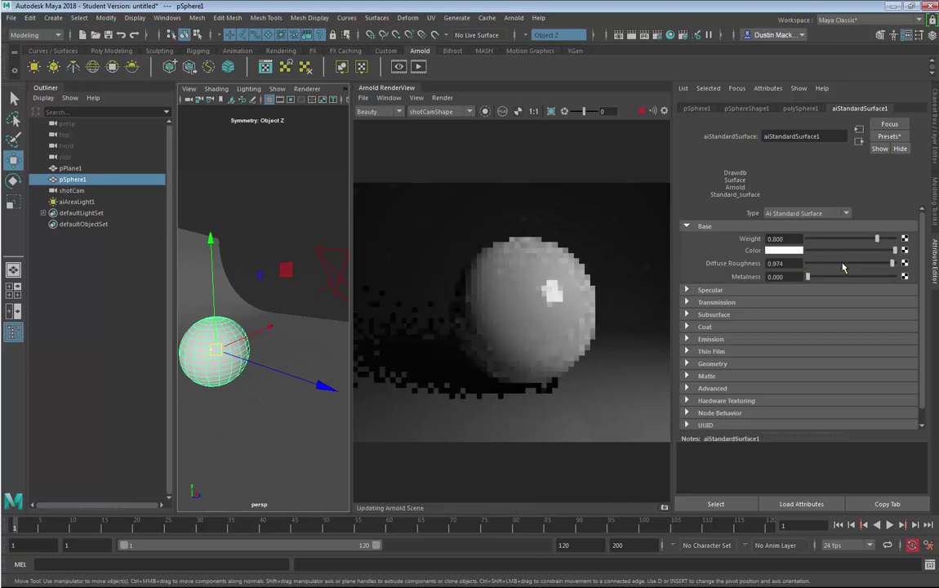
pyautogui.scroll(-5, 844, 267)
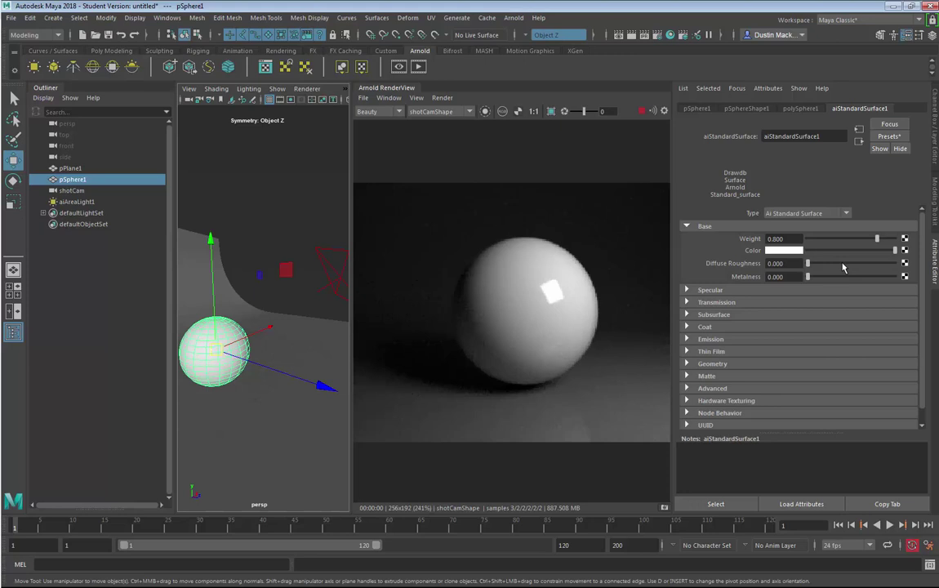
pyautogui.scroll(3, 843, 266)
pyautogui.scroll(5, 843, 267)
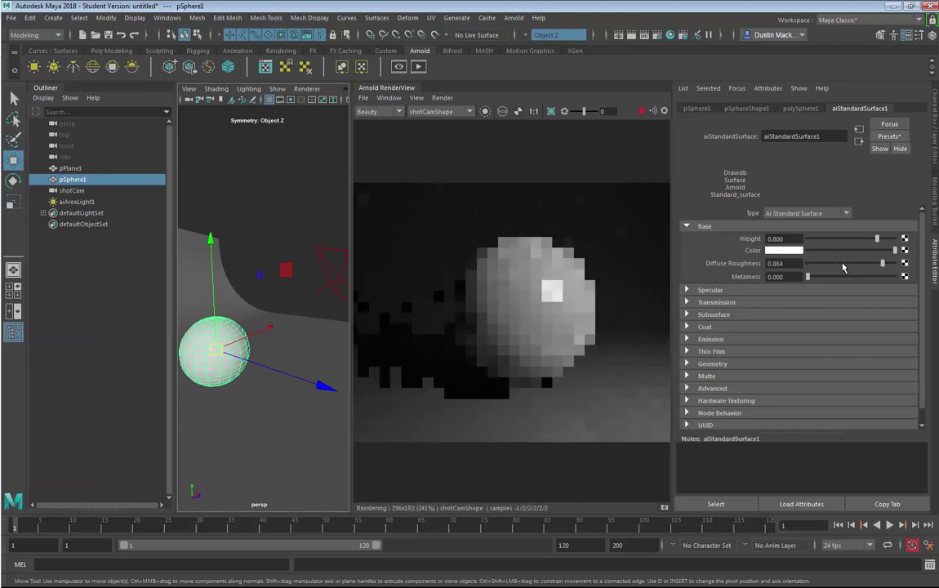
pyautogui.click(843, 267)
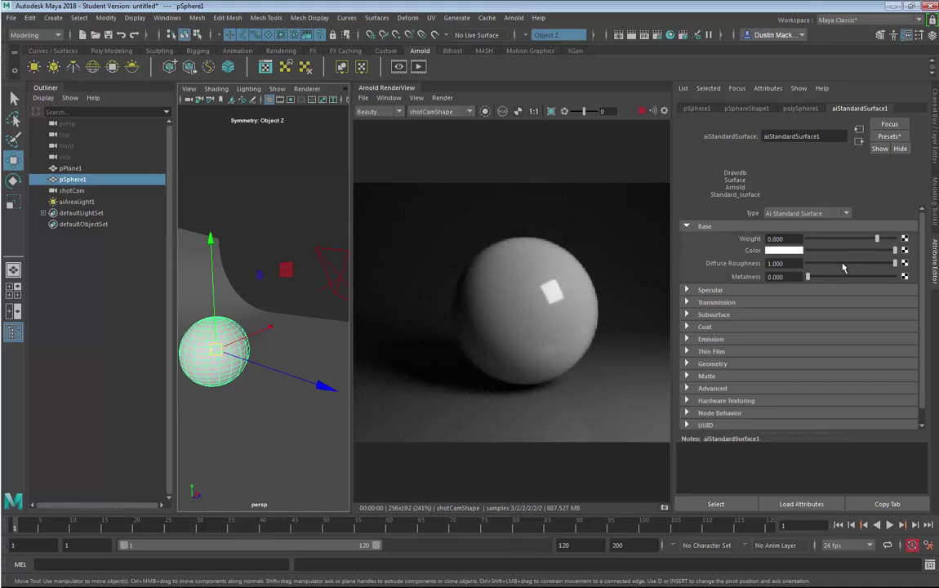
pyautogui.scroll(-8, 843, 267)
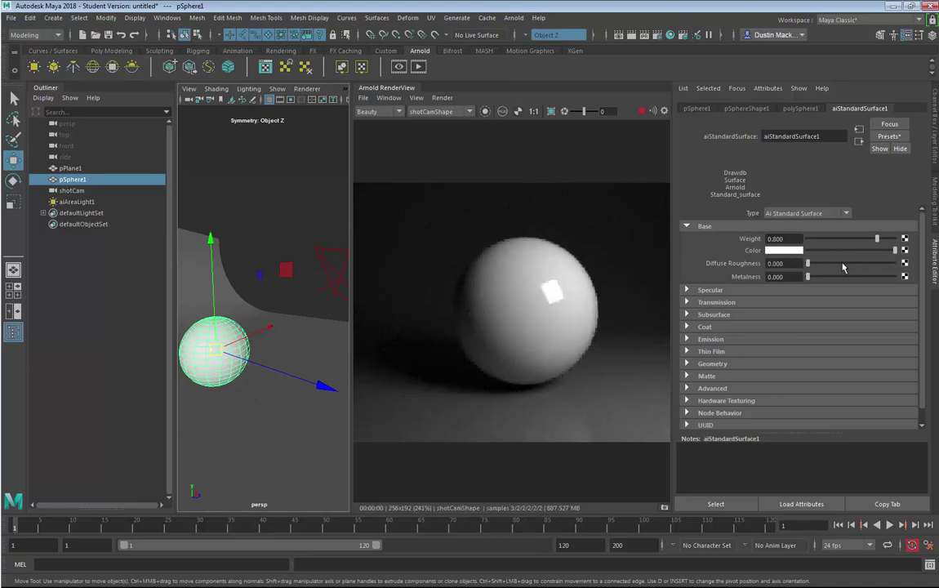
# Step: Expand the Specular settings of the sphere's material and try a specular weight of 0
pyautogui.click(709, 290)
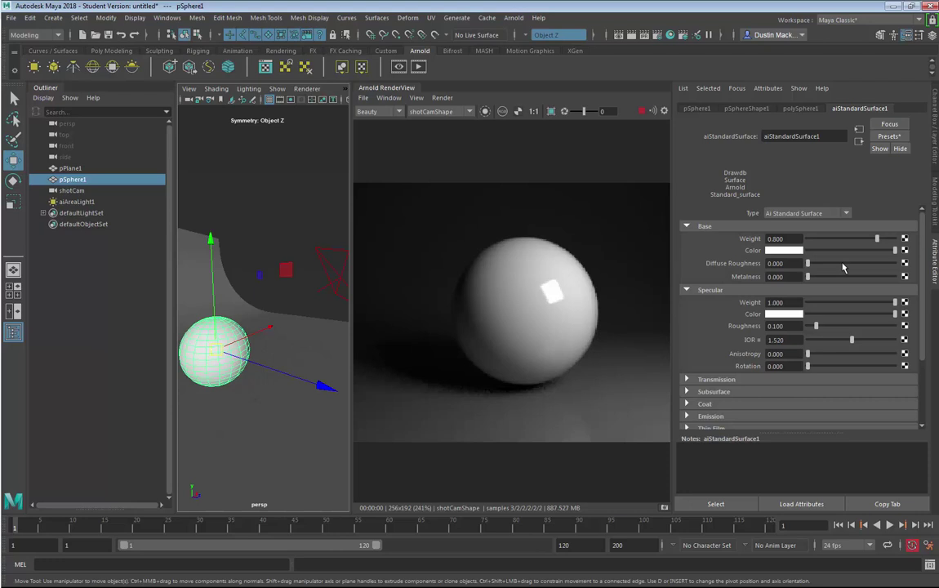
pyautogui.hotkey('ctrl', 'z')
pyautogui.hotkey('ctrl', 'z')
pyautogui.hotkey('ctrl', 'z')
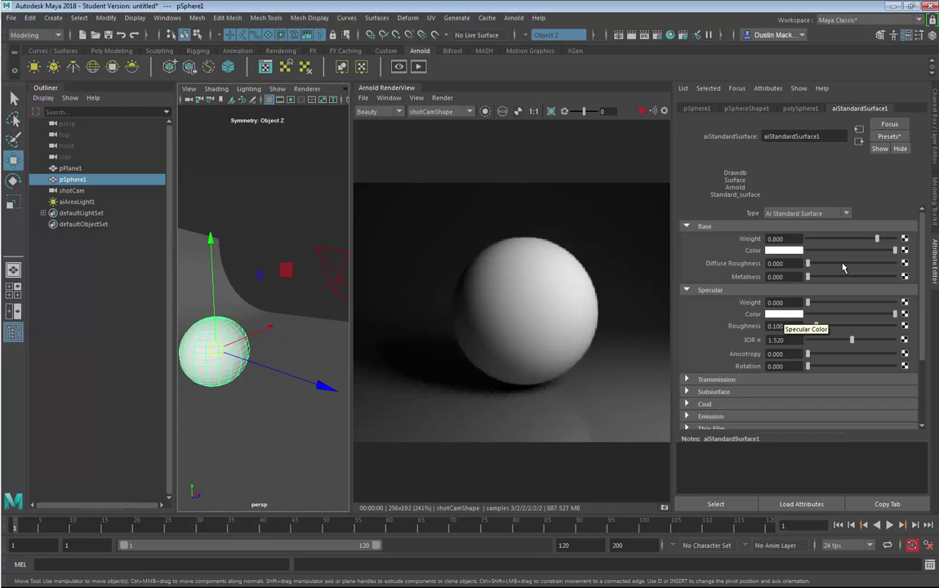
pyautogui.moveTo(808, 302)
pyautogui.mouseDown()
pyautogui.moveTo(886, 302)
pyautogui.moveTo(807, 302)
pyautogui.mouseUp()
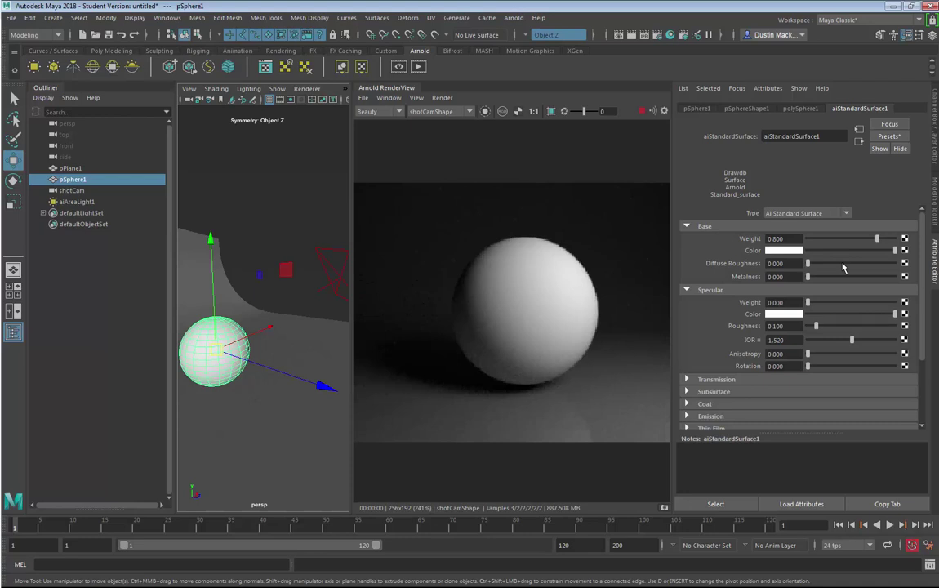
# Step: Set the sphere material's specular weight to about 0.903 and its specular roughness to about 0.532
pyautogui.moveTo(808, 302); pyautogui.dragTo(885, 302)
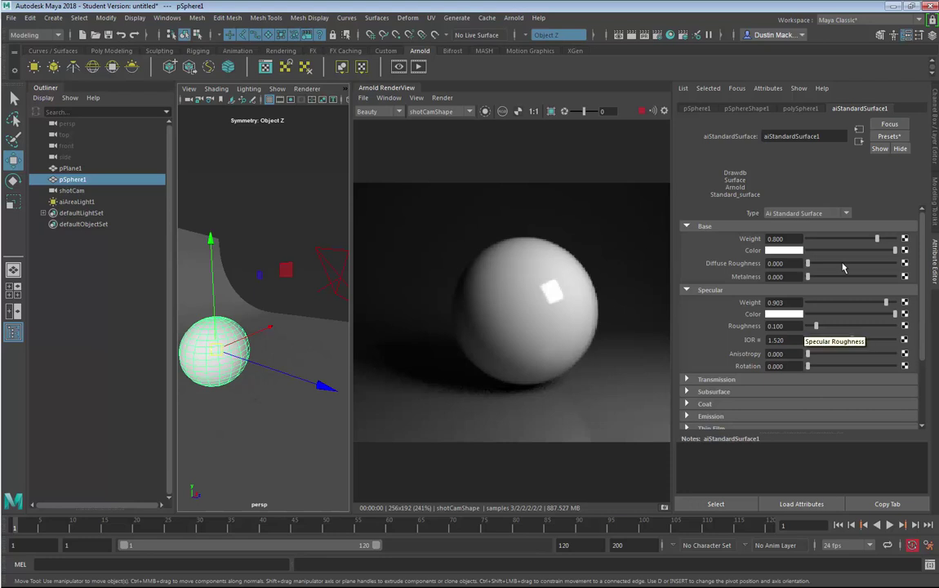
pyautogui.moveTo(816, 326); pyautogui.dragTo(853, 325)
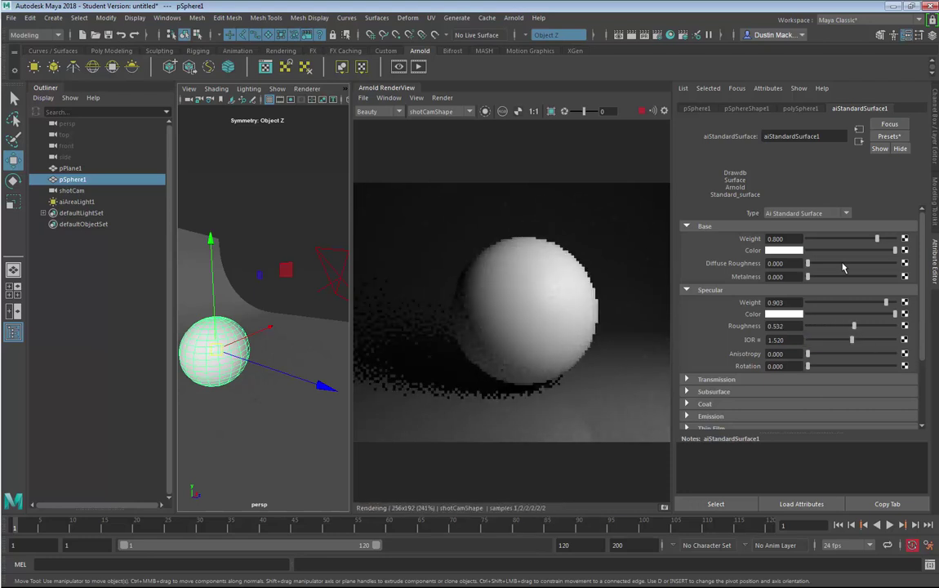
# Step: Compare the sphere material's specular roughness at 0.383 and 0.831, settling on about 0.409
pyautogui.moveTo(854, 326); pyautogui.dragTo(840, 325)
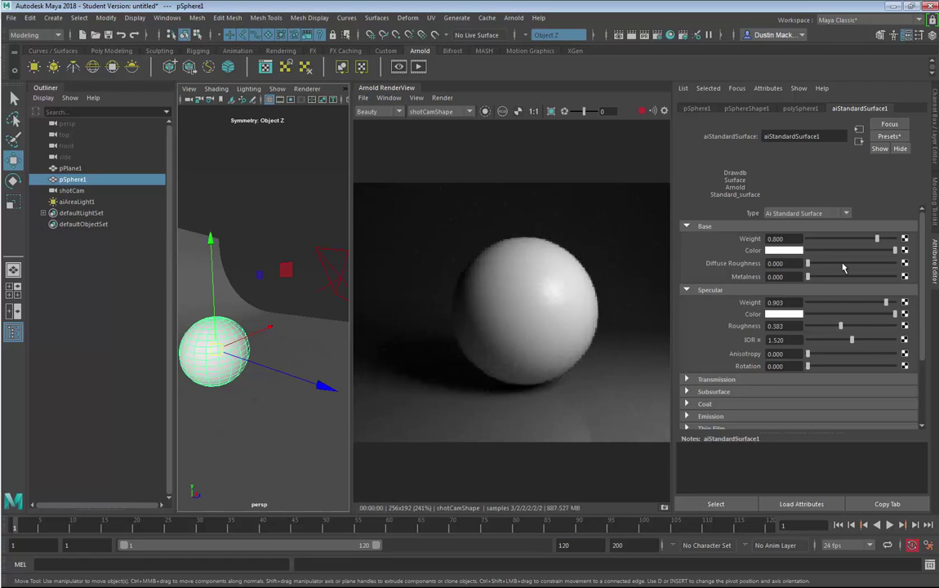
pyautogui.moveTo(840, 326); pyautogui.dragTo(879, 326)
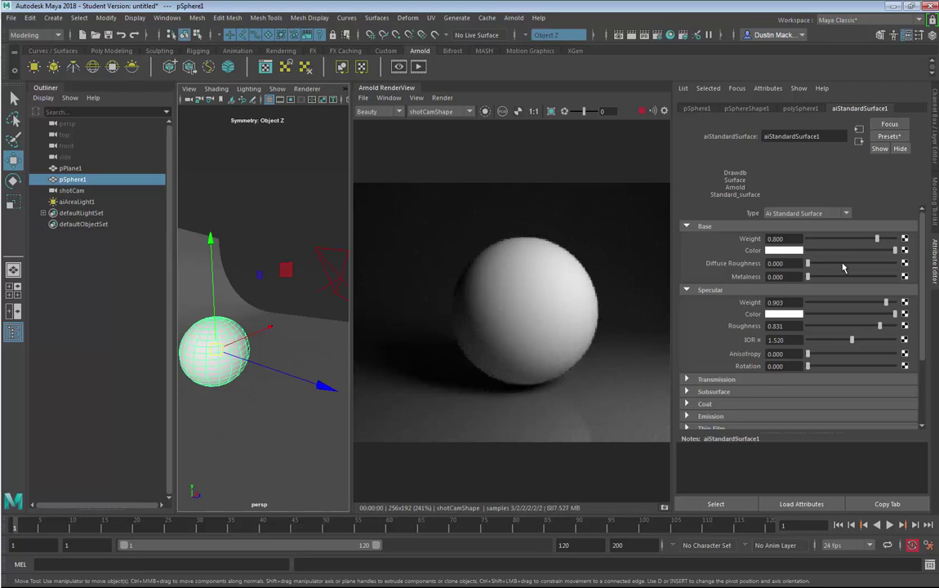
pyautogui.moveTo(879, 326); pyautogui.dragTo(842, 326)
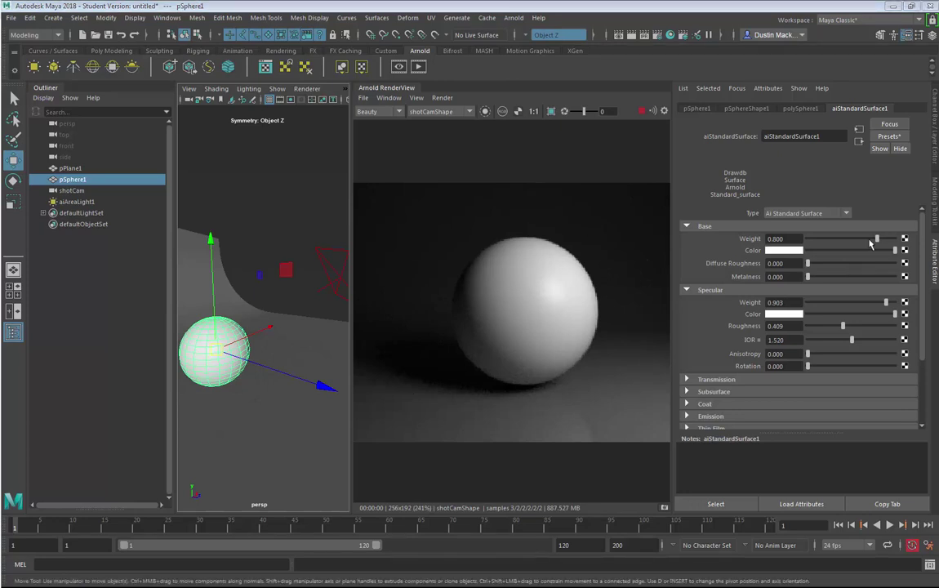
# Step: Look through the presets offered for the sphere material's specular IOR without choosing one
pyautogui.rightClick(757, 344)
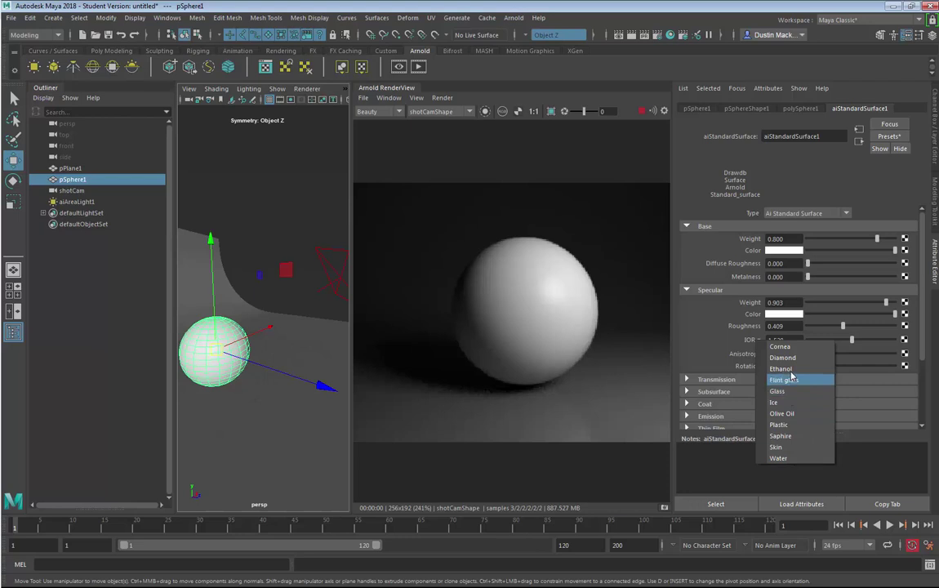
pyautogui.click(751, 343)
pyautogui.click(750, 339)
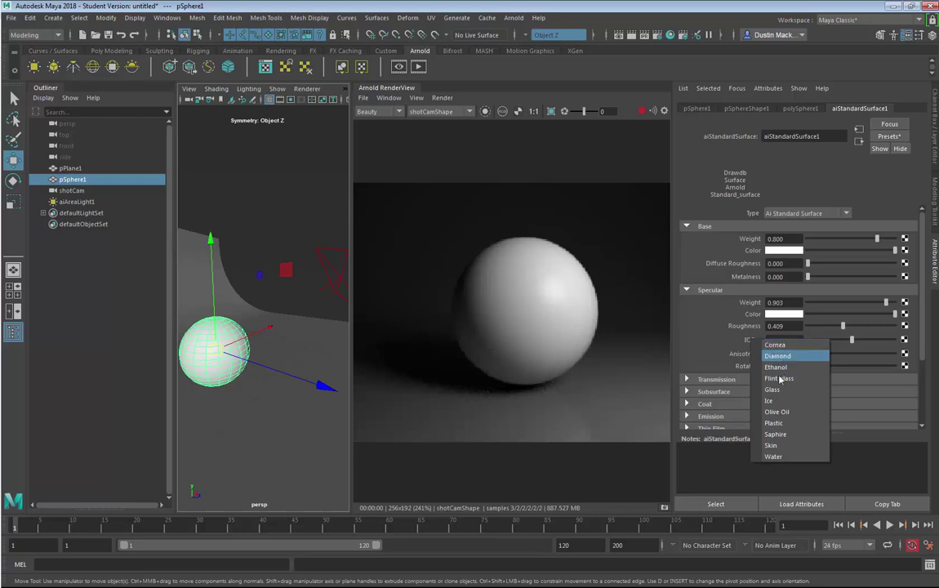
pyautogui.click(733, 354)
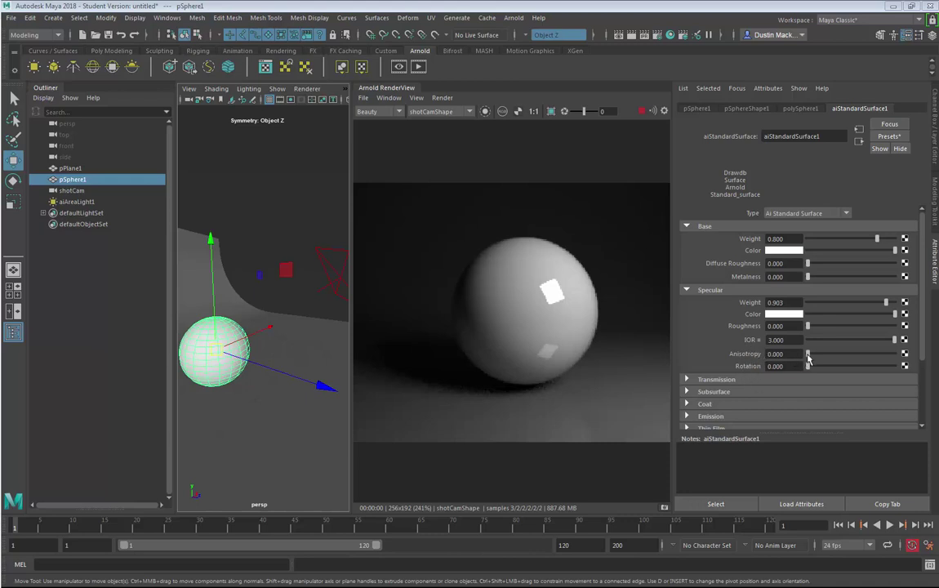
# Step: Set the sphere material's specular anisotropy to about 0.675 and its specular roughness to about 0.370
pyautogui.moveTo(808, 353); pyautogui.dragTo(866, 357)
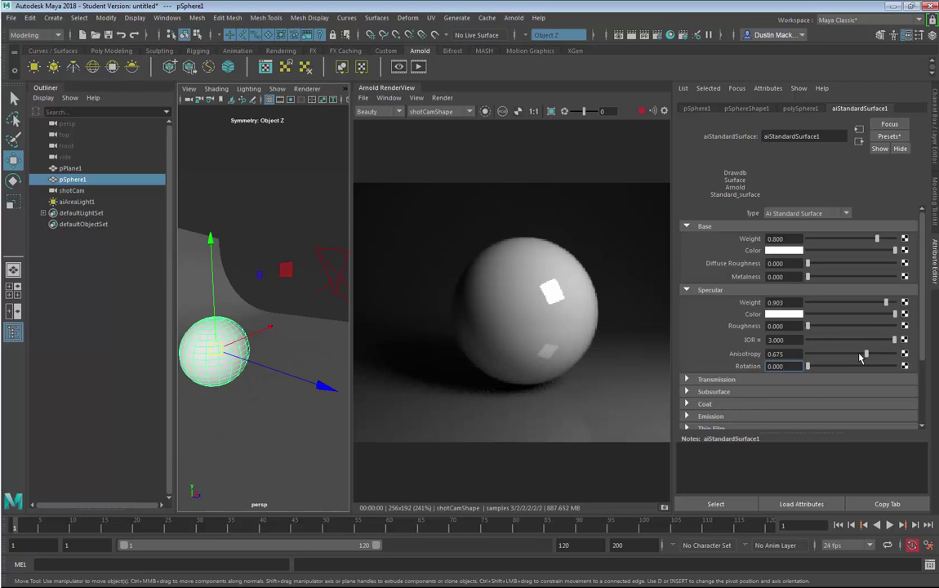
pyautogui.moveTo(807, 326)
pyautogui.mouseDown()
pyautogui.moveTo(878, 326)
pyautogui.moveTo(839, 325)
pyautogui.mouseUp()
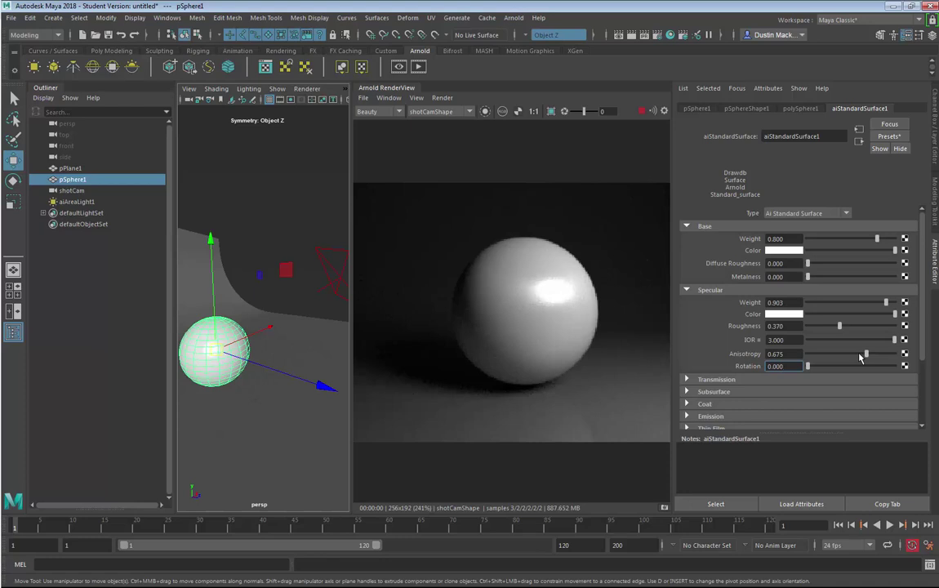
# Step: Try a specular anisotropy of about 0.896 with the rotation at 0.195 and at 0.455
pyautogui.moveTo(807, 366); pyautogui.dragTo(885, 353)
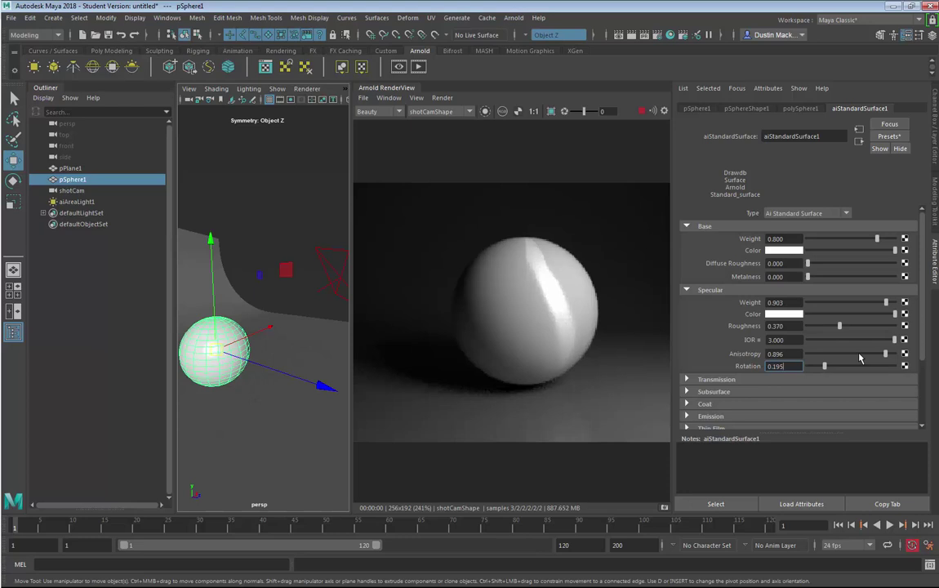
pyautogui.moveTo(824, 365); pyautogui.dragTo(845, 366)
pyautogui.write('0.455')
pyautogui.press('Return')
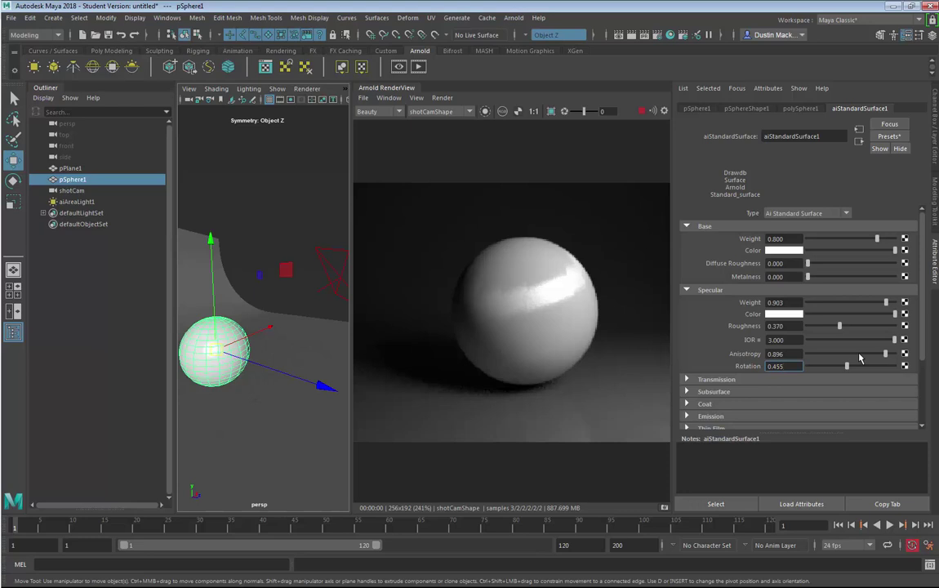
# Step: Undo the specular anisotropy and rotation changes on the sphere's material, returning both to 0
pyautogui.hotkey('ctrl', 'z')
pyautogui.hotkey('ctrl', 'z')
pyautogui.hotkey('ctrl', 'z')
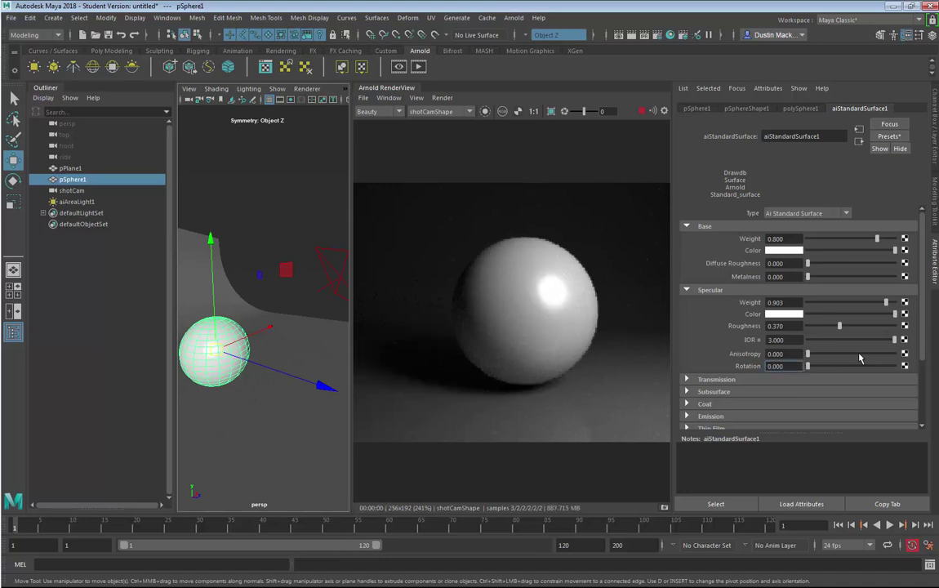
# Step: Move the Arnold area light higher above the sphere and rotate it to re-aim its beam
pyautogui.hotkey('ctrl', 'z')
pyautogui.hotkey('ctrl', 'z')
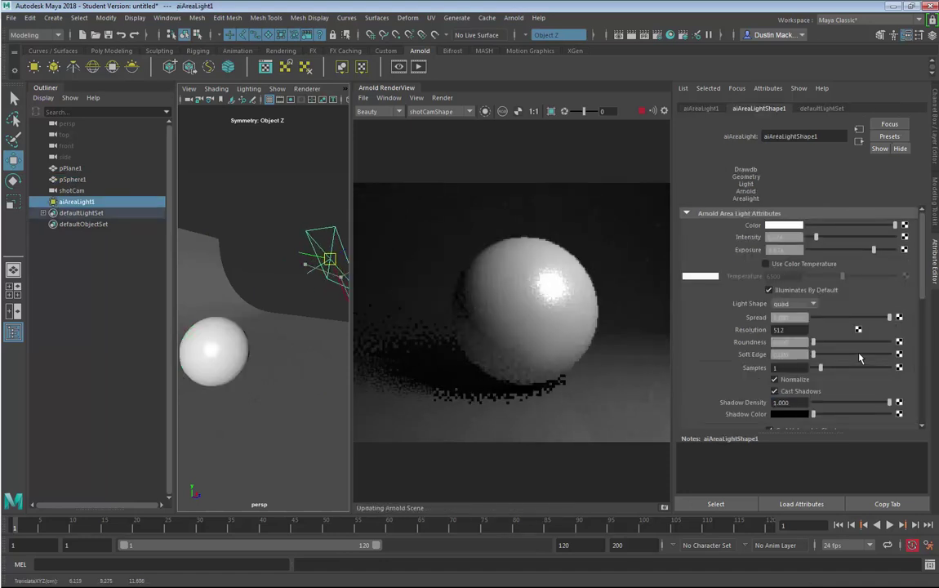
pyautogui.hotkey('ctrl', 'z')
pyautogui.hotkey('ctrl', 'z')
pyautogui.hotkey('ctrl', 'z')
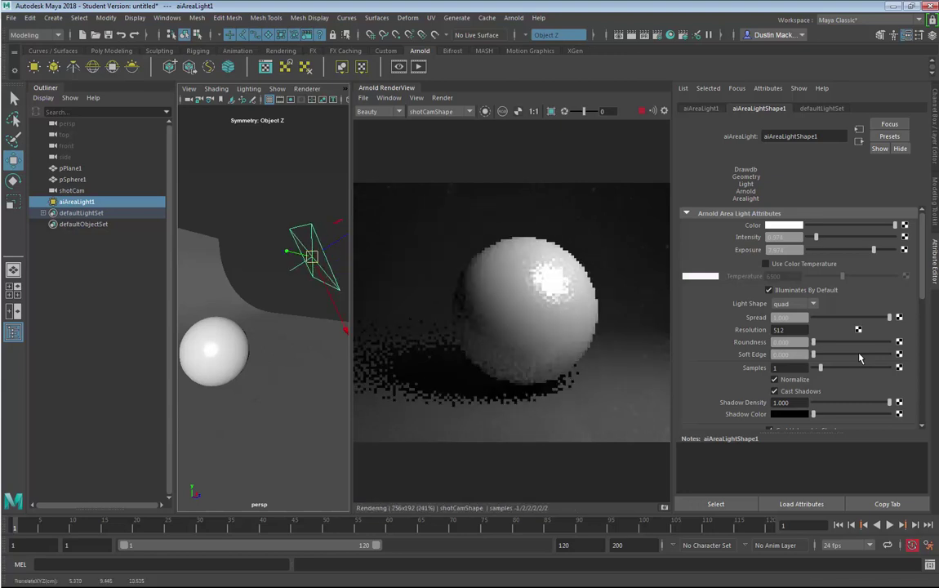
pyautogui.press('e')
pyautogui.hotkey('ctrl', 'z')
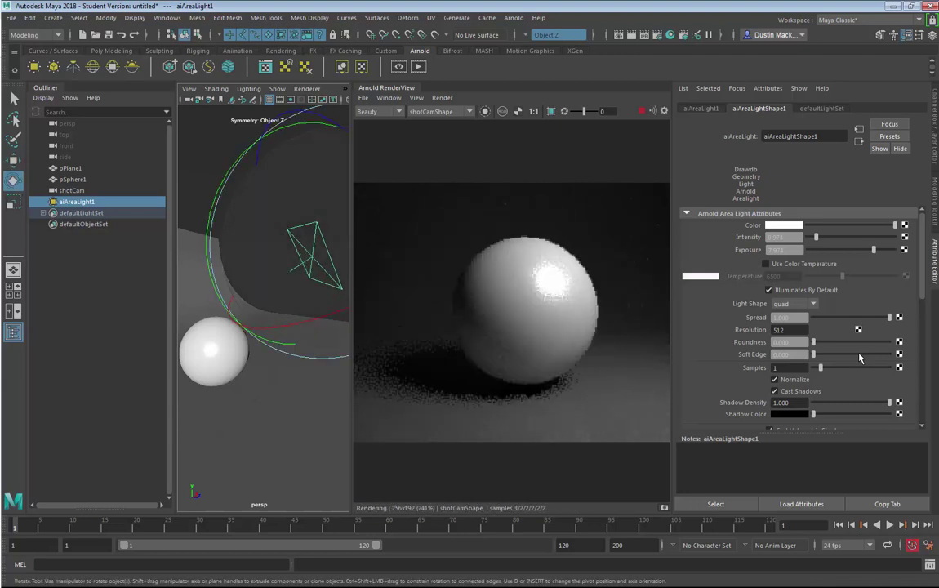
pyautogui.press('w')
pyautogui.hotkey('ctrl', 'z')
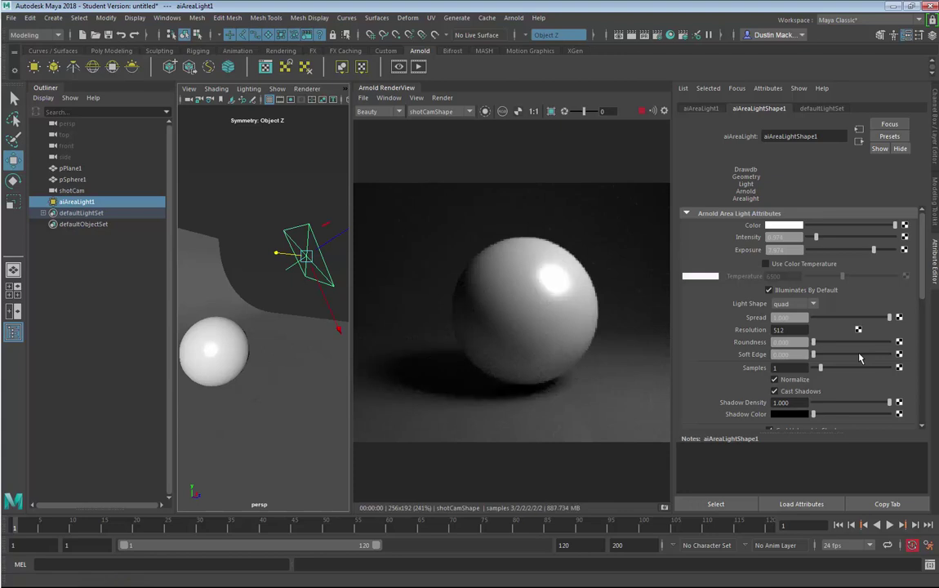
# Step: Reselect the sphere and choose a preset for its material's specular IOR
pyautogui.hotkey('ctrl', 'z')
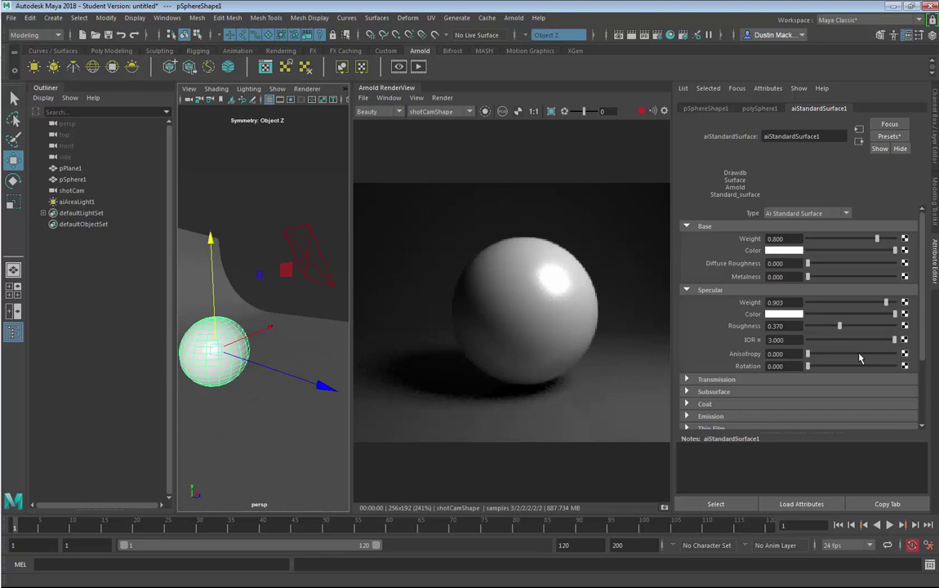
pyautogui.click(756, 340)
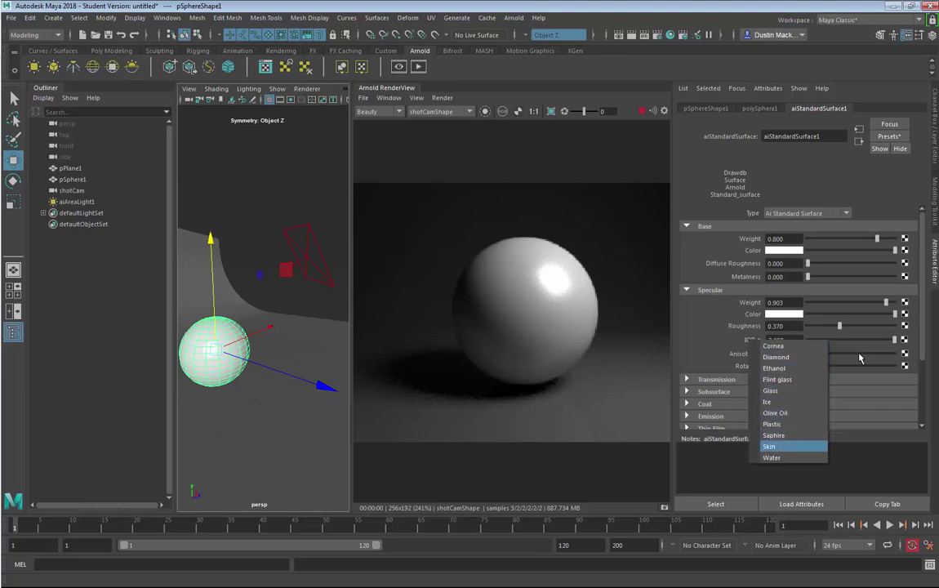
pyautogui.press('Down')
pyautogui.press('Down')
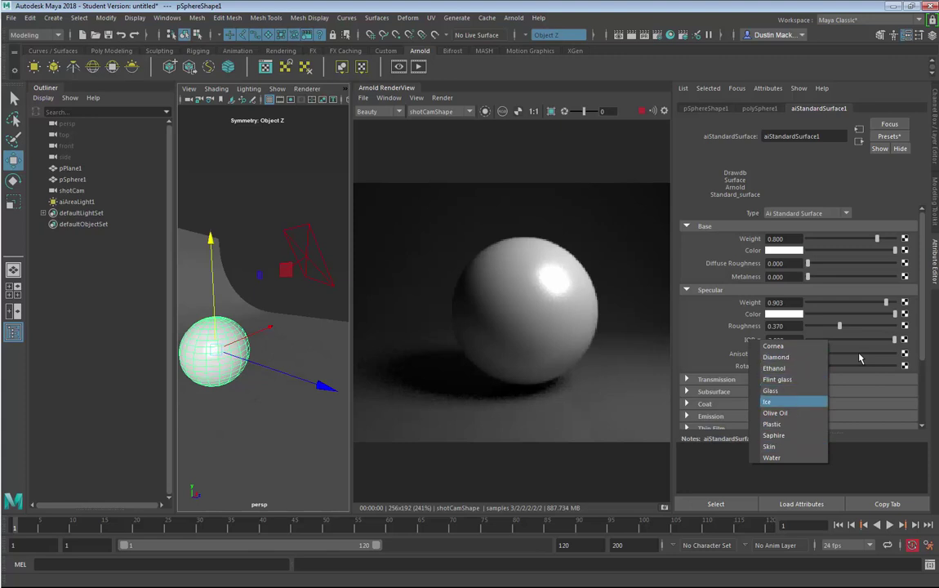
pyautogui.press('Down')
pyautogui.press('Down')
pyautogui.press('Return')
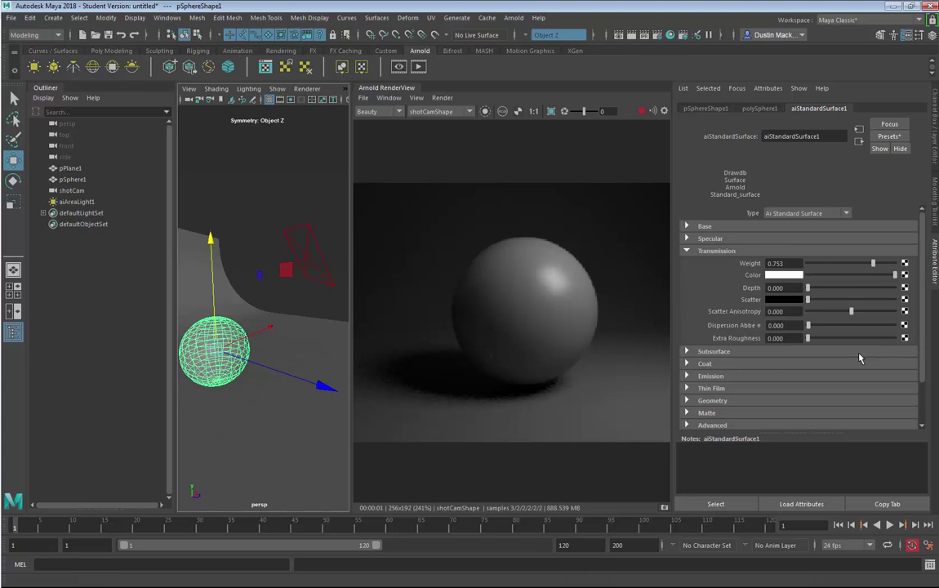
# Step: Expand the Arnold attributes of the sphere's shape node and turn off Opaque
pyautogui.hotkey('ctrl', 'Tab')
pyautogui.hotkey('ctrl', 'Tab')
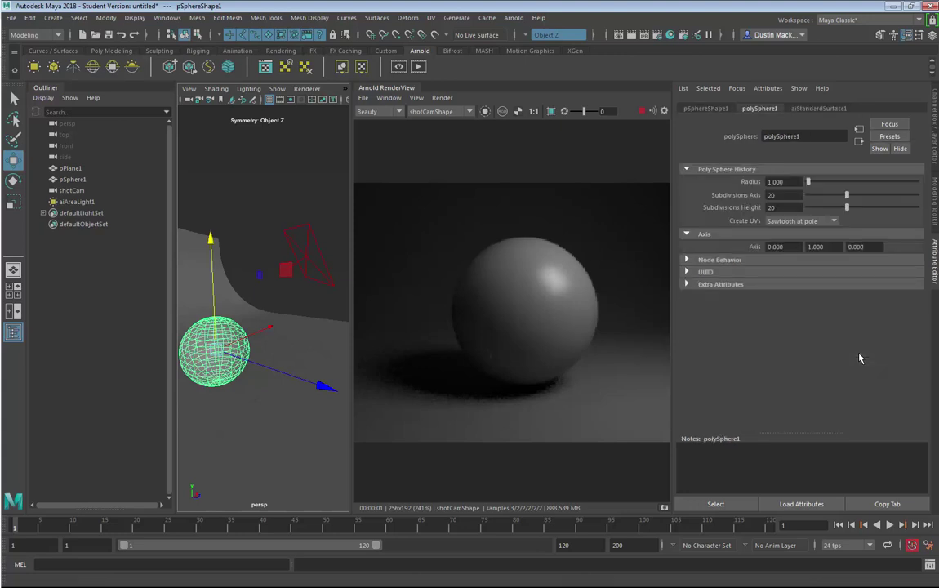
pyautogui.hotkey('ctrl', 'shift', 'Tab')
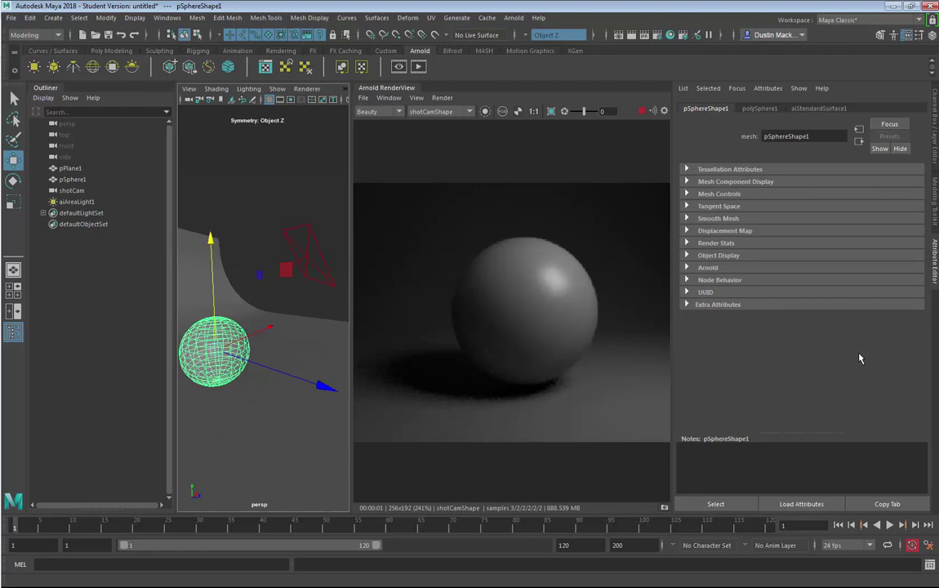
pyautogui.click(707, 267)
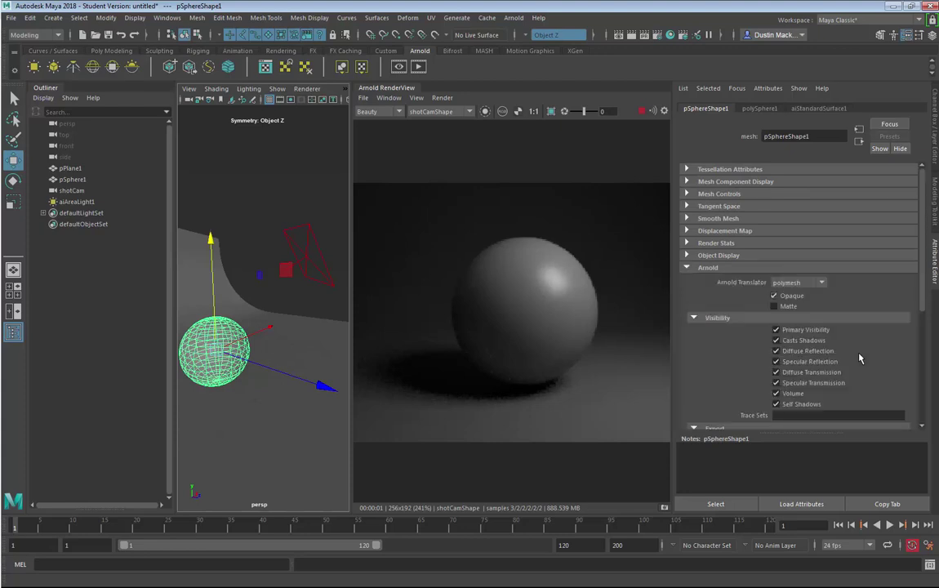
pyautogui.click(773, 296)
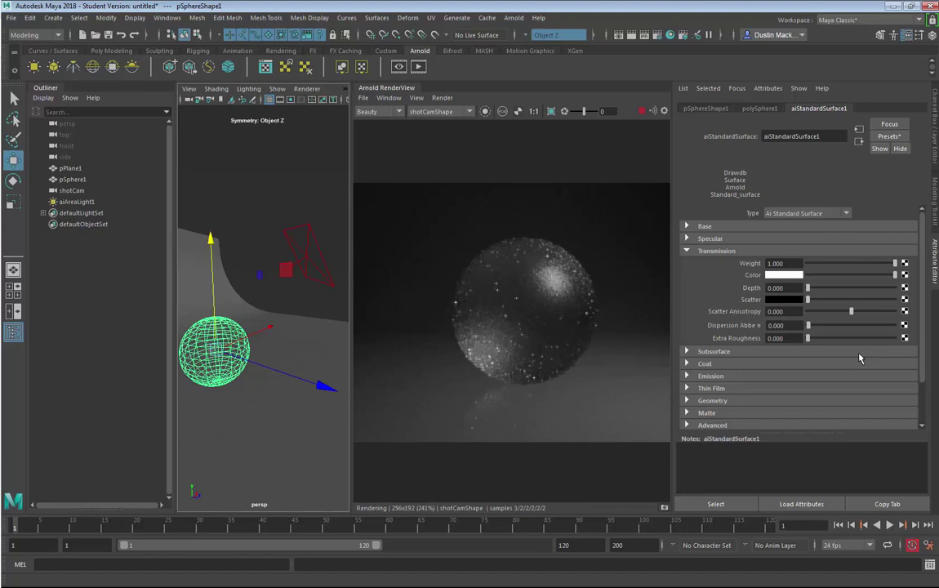
# Step: Bring the sphere material's transmission weight down to about 0.682
pyautogui.hotkey('ctrl', 'z')
pyautogui.hotkey('ctrl', 'z')
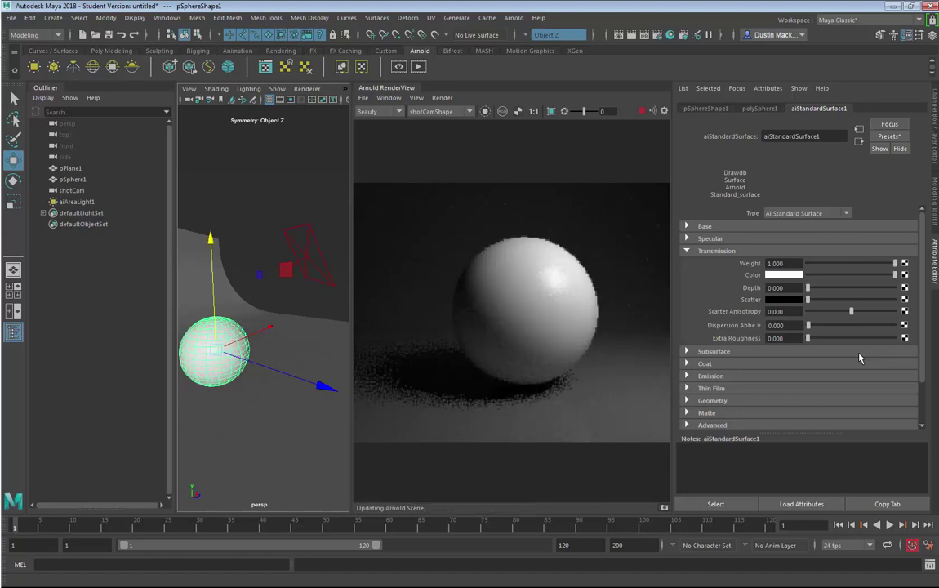
pyautogui.hotkey('ctrl', 'z')
pyautogui.hotkey('ctrl', 'z')
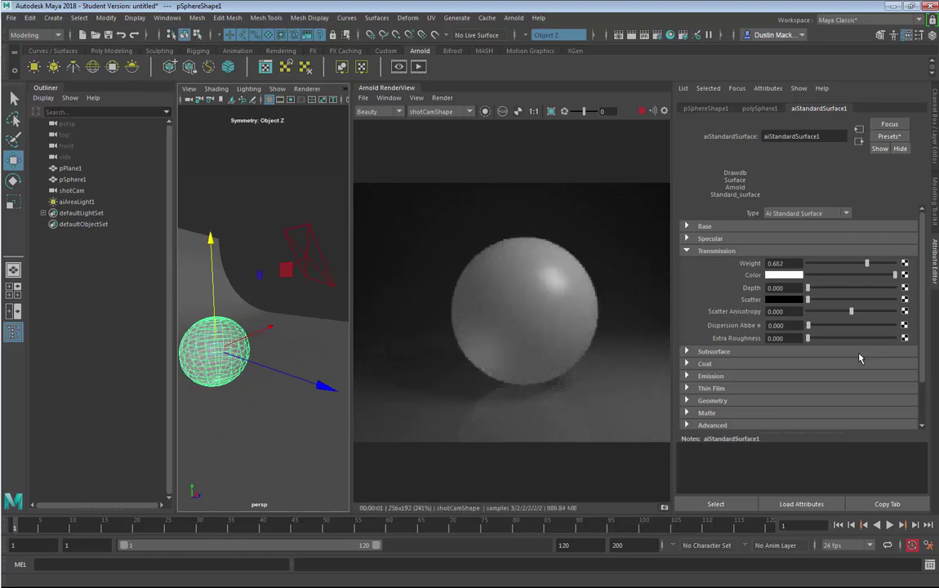
# Step: Set the sphere material's transmission color to light blue, with hue 194.85, saturation 0.314 and value 1
pyautogui.click(783, 274)
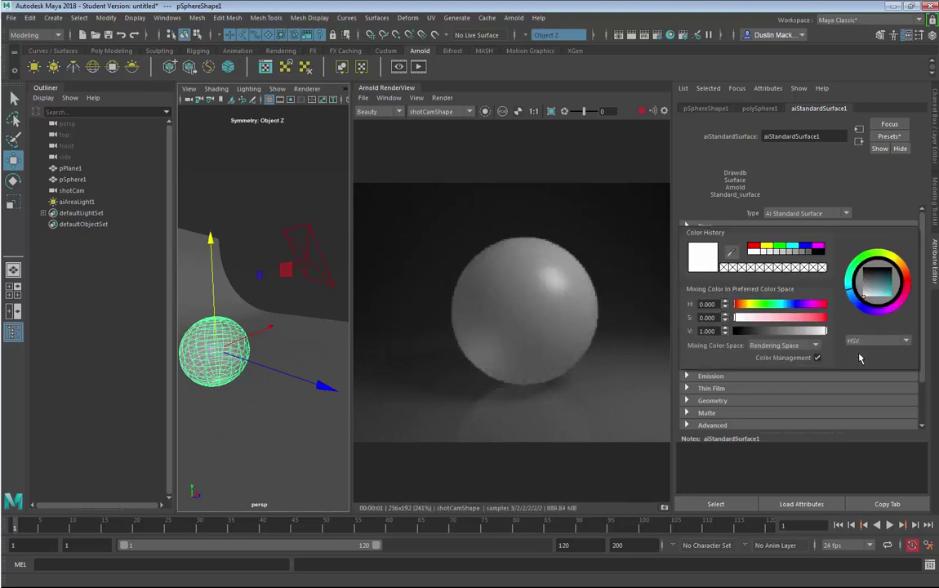
pyautogui.click(872, 295)
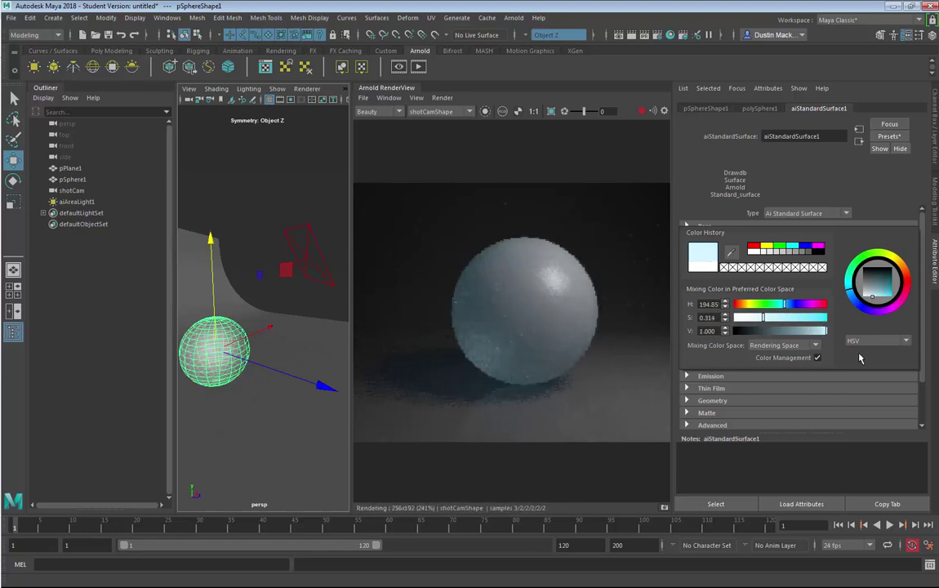
pyautogui.press('Return')
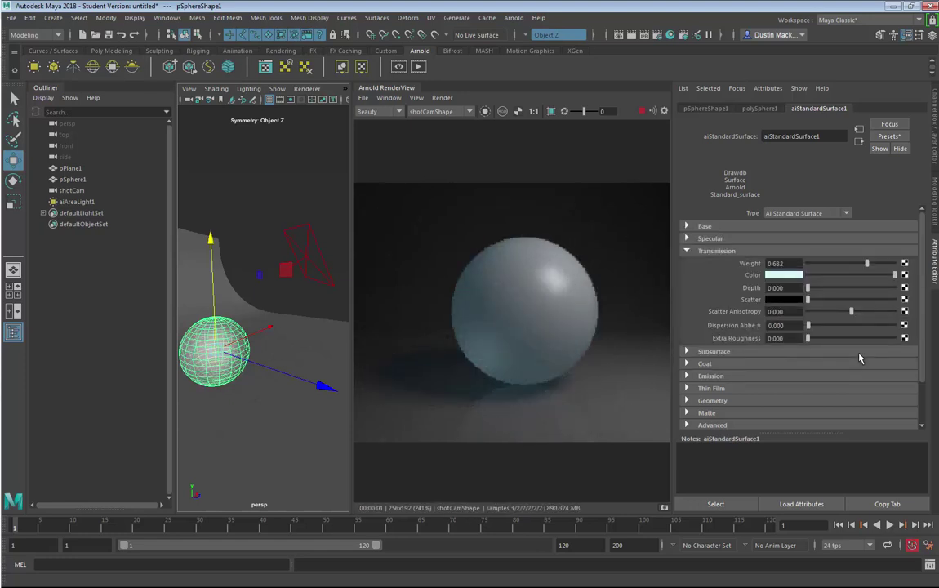
# Step: Try a transmission depth of about 42.208 on the sphere's material and undo it
pyautogui.moveTo(807, 287); pyautogui.dragTo(844, 288)
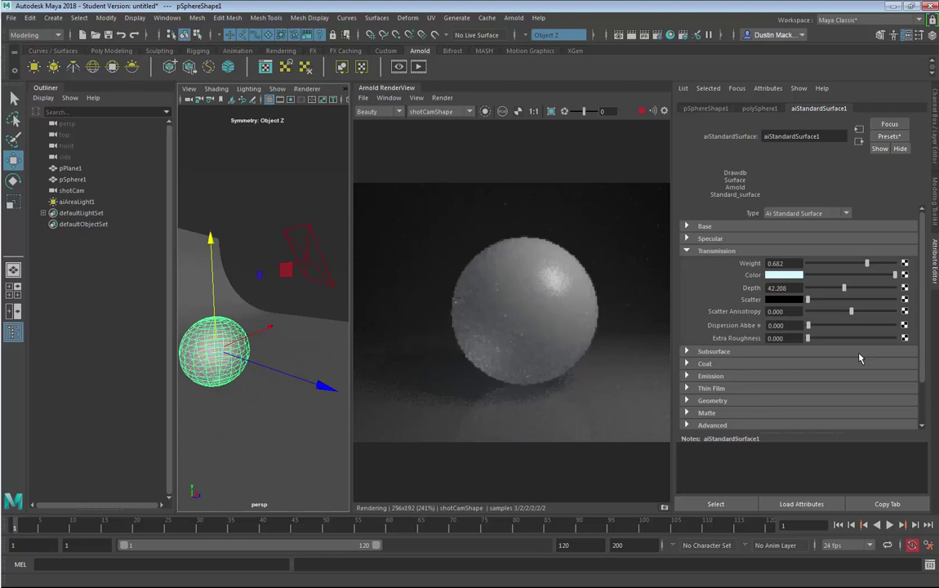
pyautogui.hotkey('ctrl', 'z')
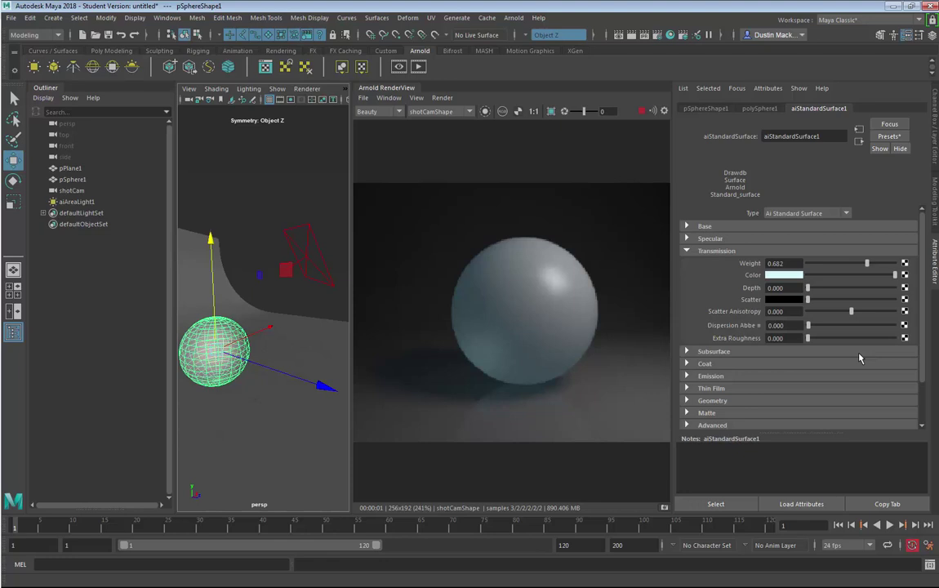
pyautogui.press('w')
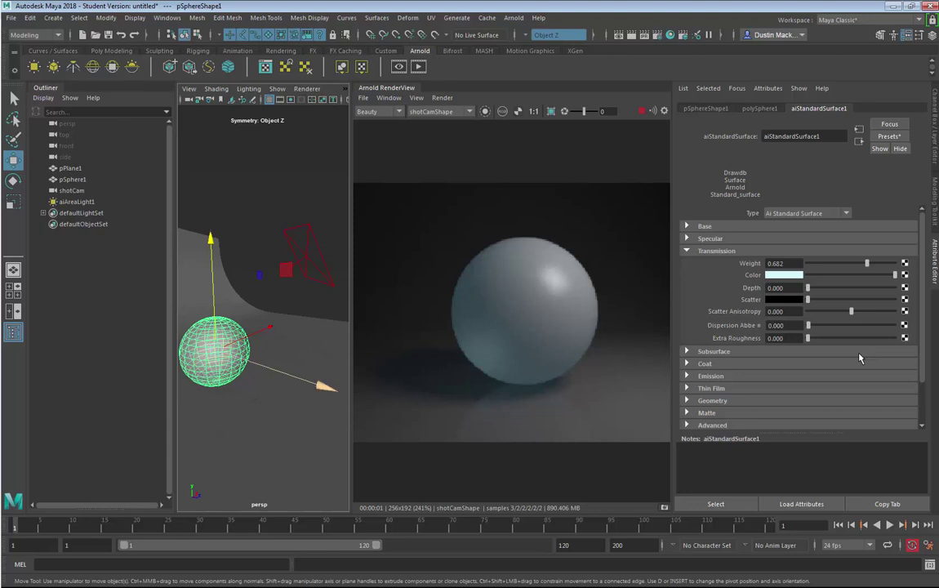
pyautogui.hotkey('ctrl', 'a')
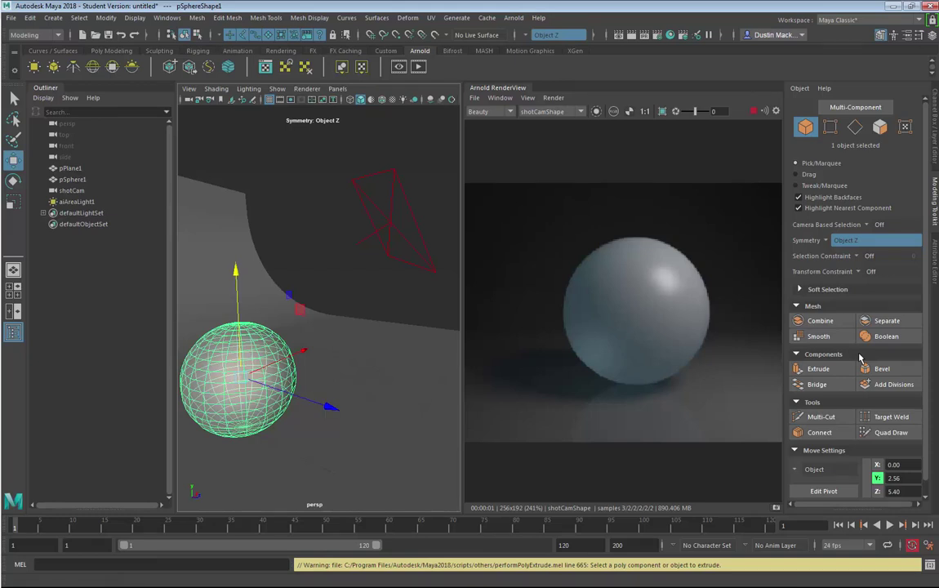
pyautogui.hotkey('ctrl', 'a')
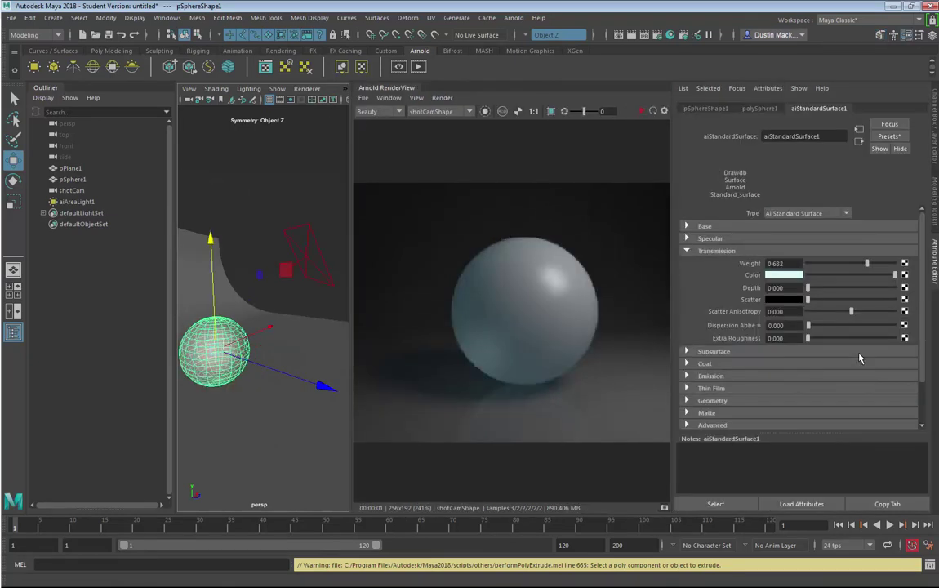
pyautogui.hotkey('ctrl', 'a')
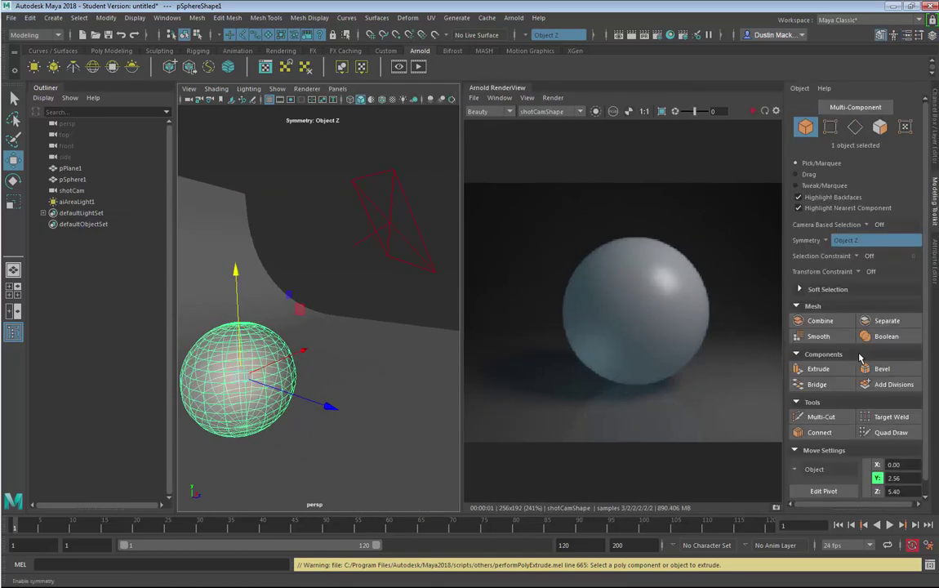
pyautogui.hotkey('ctrl', 'a')
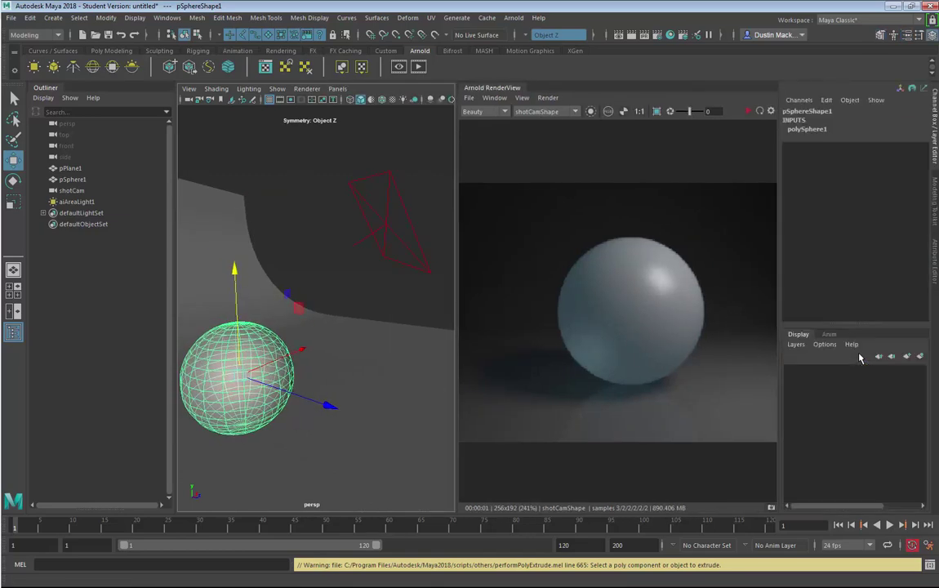
pyautogui.hotkey('ctrl', 'a')
pyautogui.hotkey('ctrl', 'a')
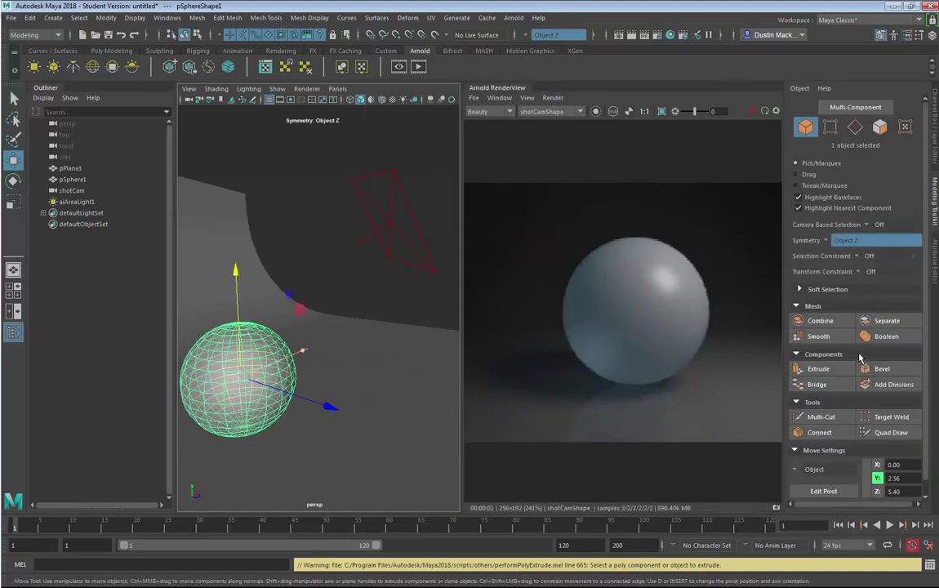
pyautogui.moveTo(303, 350); pyautogui.dragTo(315, 346)
pyautogui.hotkey('ctrl', 'z')
pyautogui.click(818, 368)
pyautogui.hotkey('ctrl', 'e')
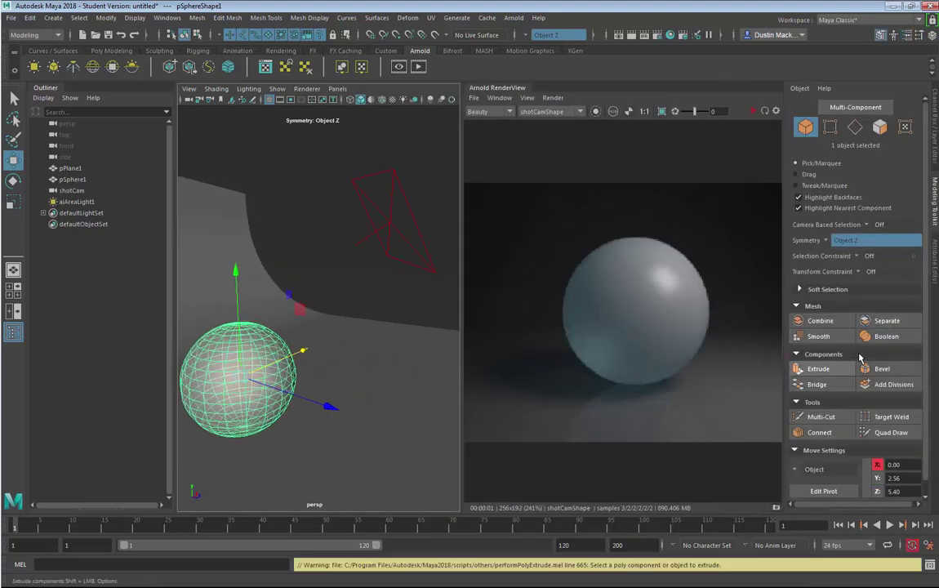
pyautogui.hotkey('ctrl', 'z')
pyautogui.hotkey('ctrl', 'z')
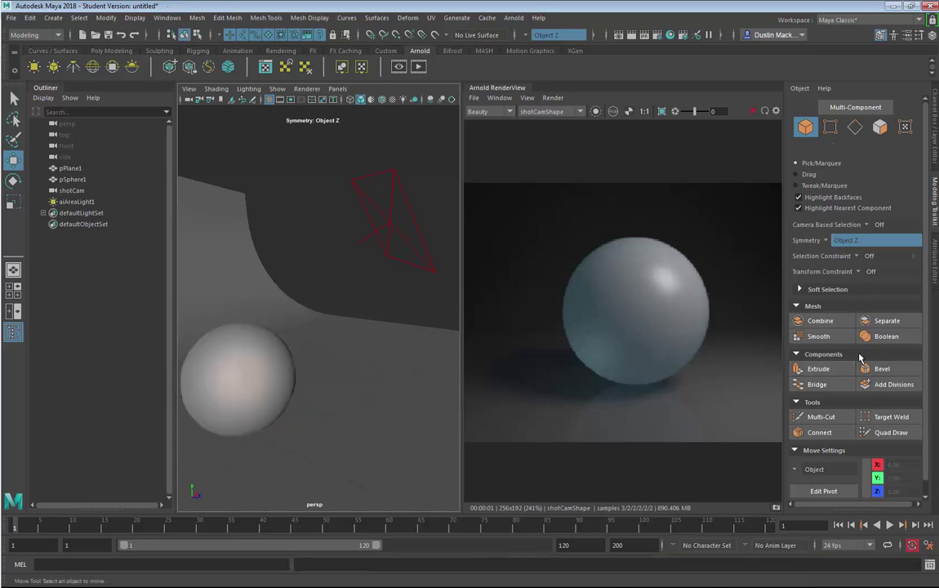
# Step: Extrude all faces of the sphere with a thickness of 0.1 and return to object mode with the sphere selected
pyautogui.hotkey('ctrl', 'e')
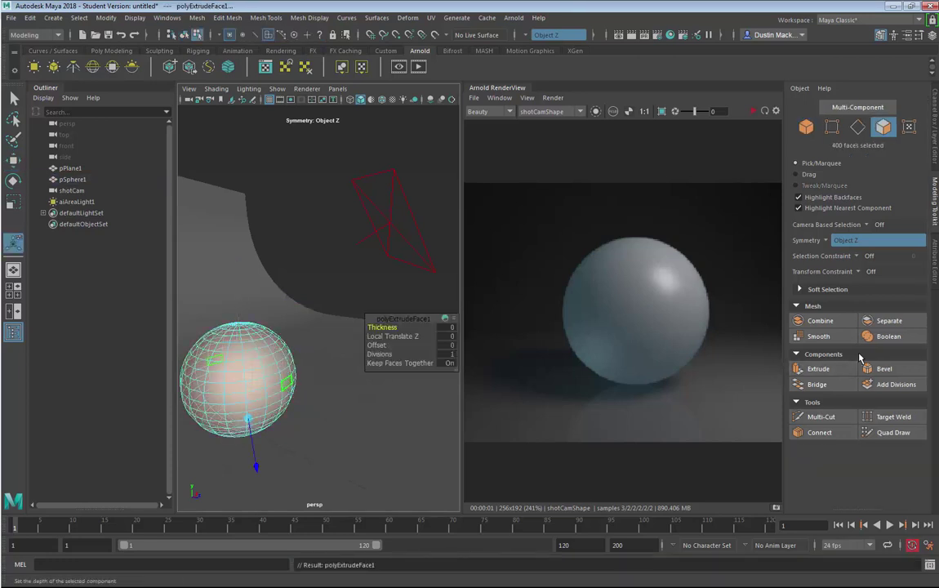
pyautogui.press('Tab')
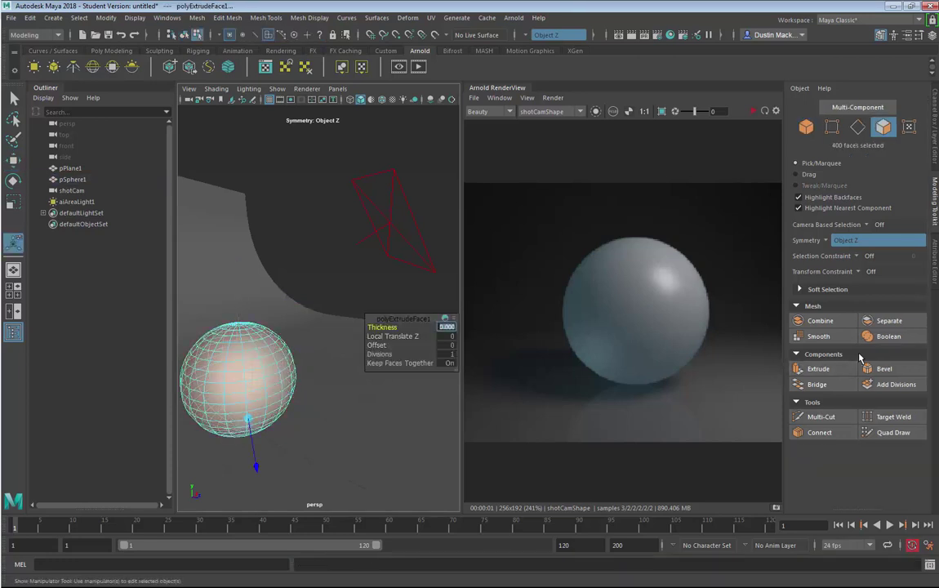
pyautogui.write('.1')
pyautogui.press('Return')
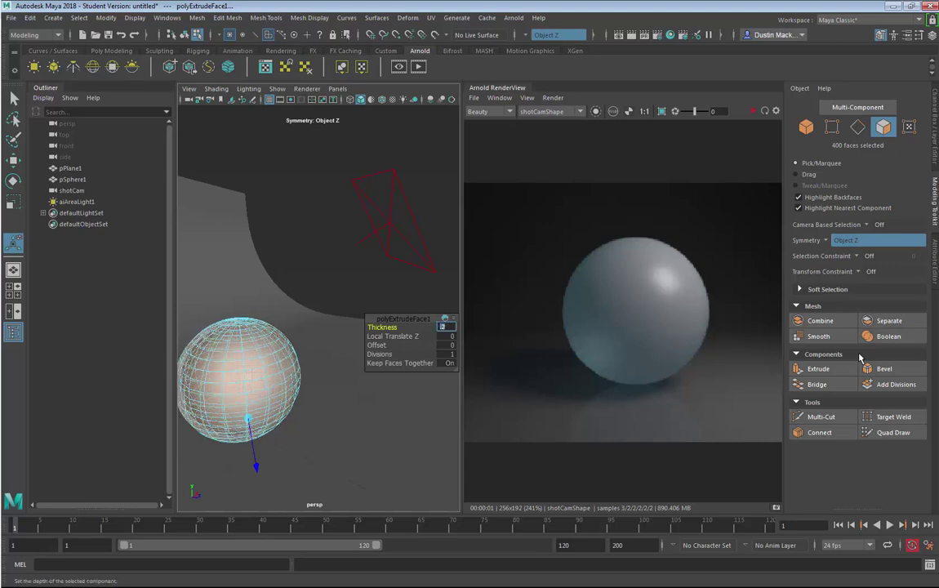
pyautogui.moveTo(226, 251); pyautogui.dragTo(280, 236, button='right')
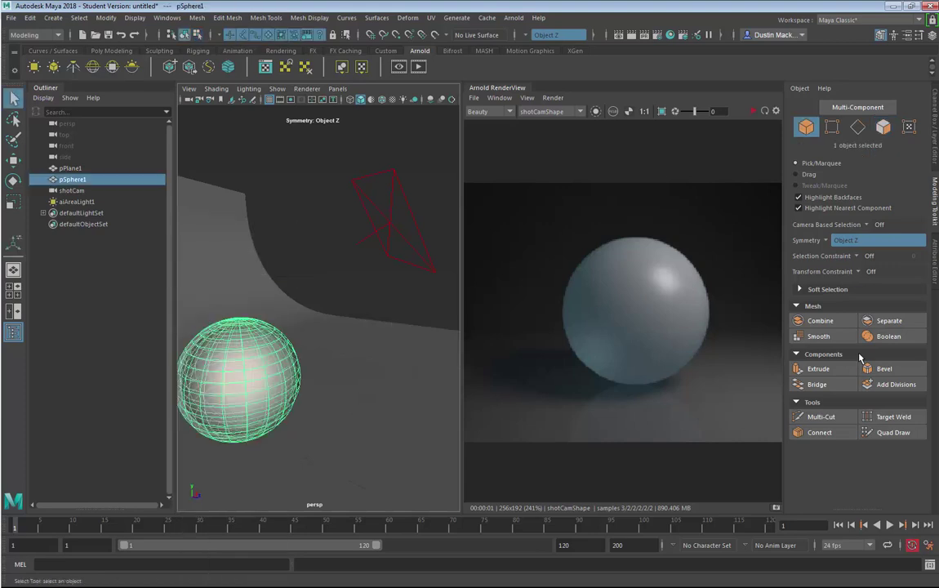
pyautogui.hotkey('alt', 'd')
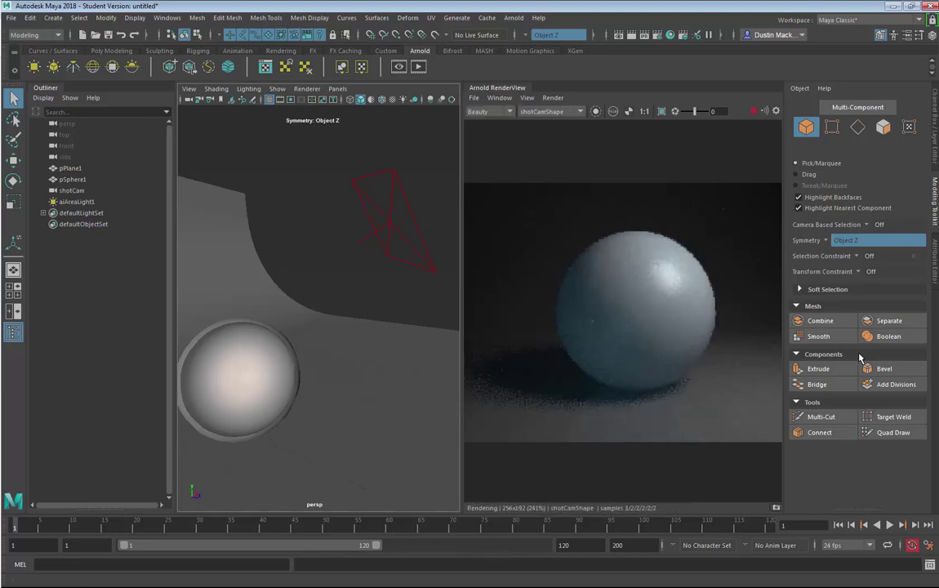
pyautogui.hotkey('ctrl', 'z')
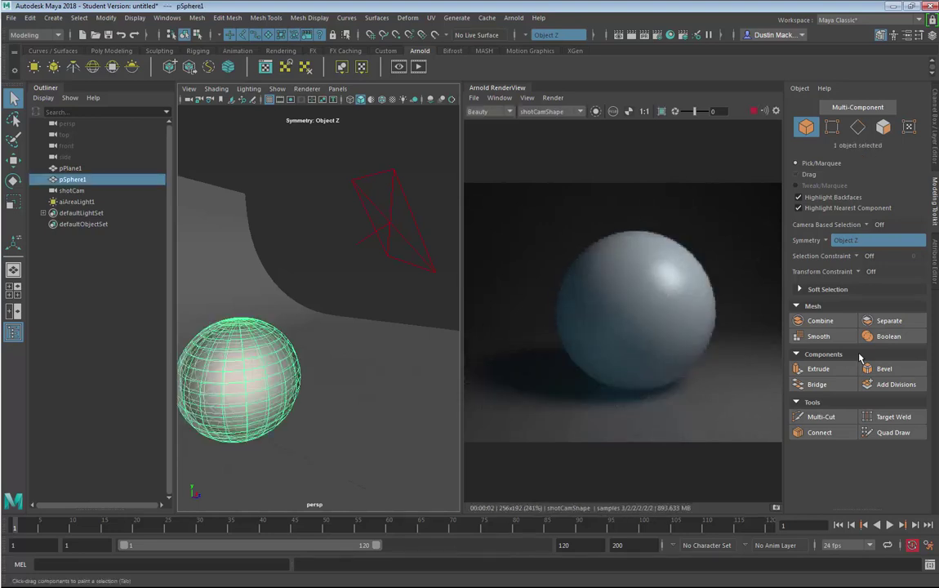
# Step: Show the sphere material's attributes and raise its transmission weight to 1
pyautogui.hotkey('ctrl', 'a')
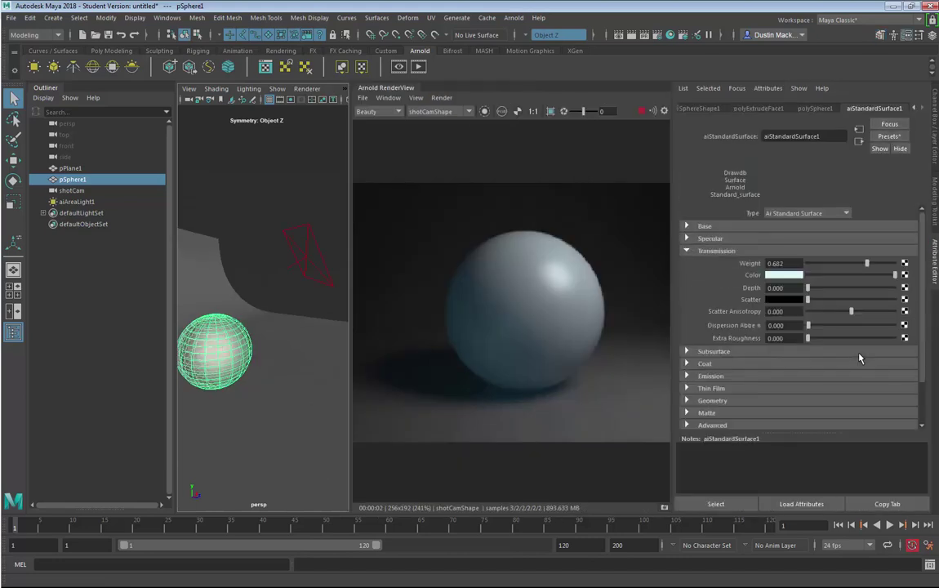
pyautogui.hotkey('ctrl', 'z')
pyautogui.hotkey('ctrl', 'z')
pyautogui.hotkey('ctrl', 'z')
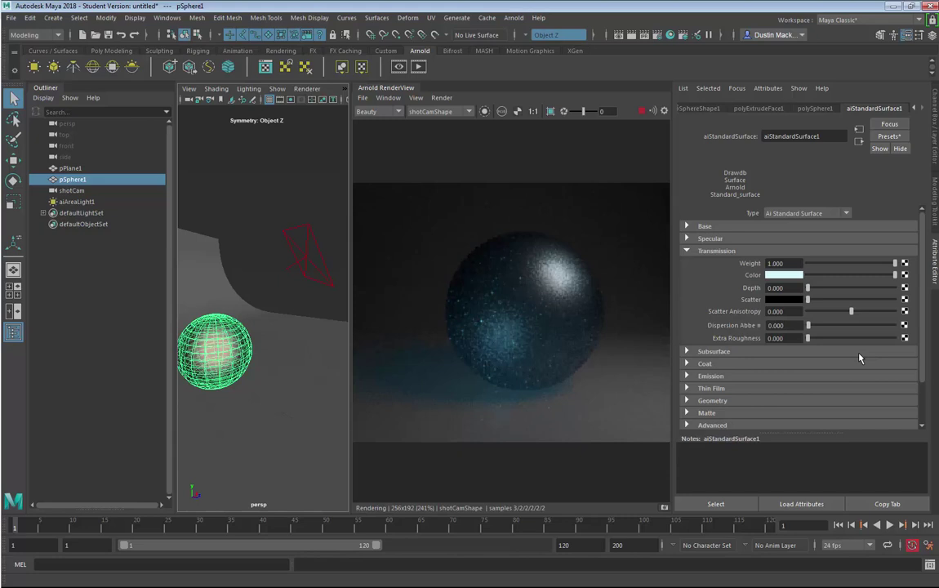
pyautogui.moveTo(895, 275)
pyautogui.mouseDown()
pyautogui.moveTo(838, 275)
pyautogui.moveTo(895, 275)
pyautogui.mouseUp()
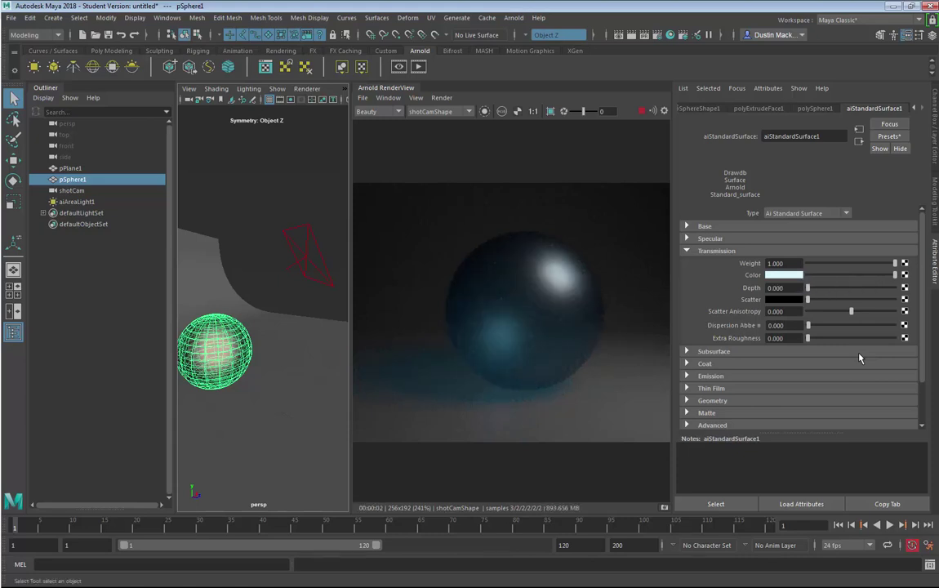
# Step: Check the sphere shape's Arnold visibility attributes, then lower its material's specular roughness to 0
pyautogui.click(814, 109)
pyautogui.click(699, 108)
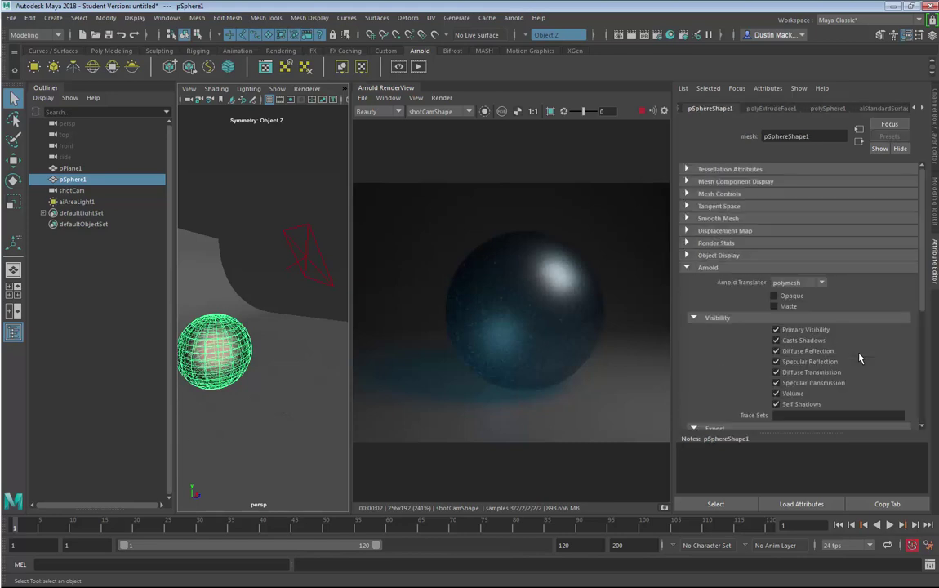
pyautogui.click(884, 108)
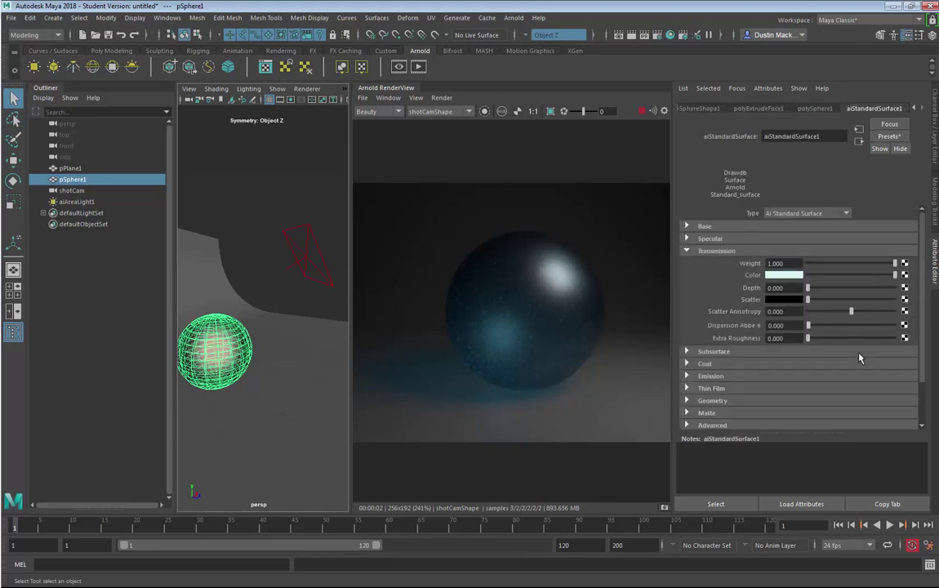
pyautogui.click(710, 238)
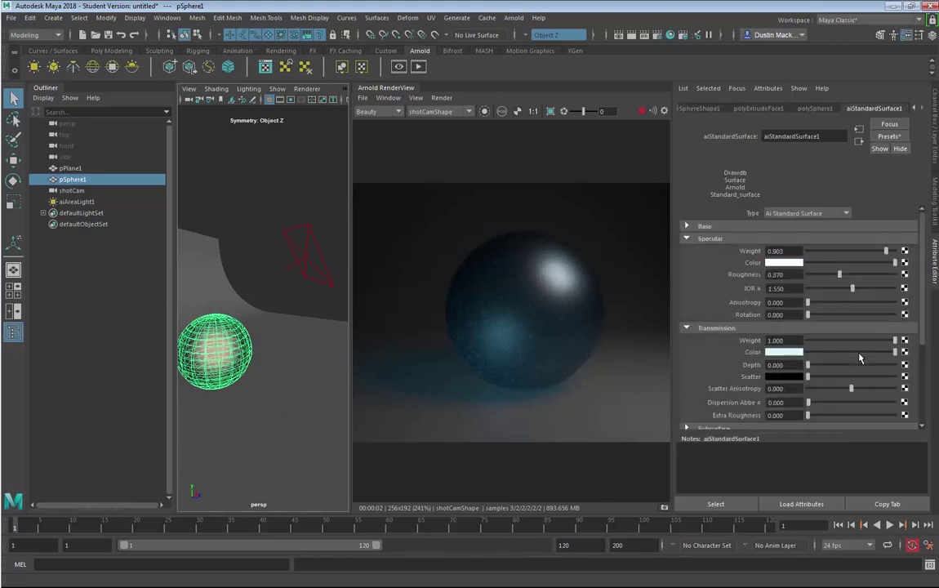
pyautogui.moveTo(839, 275); pyautogui.dragTo(807, 275)
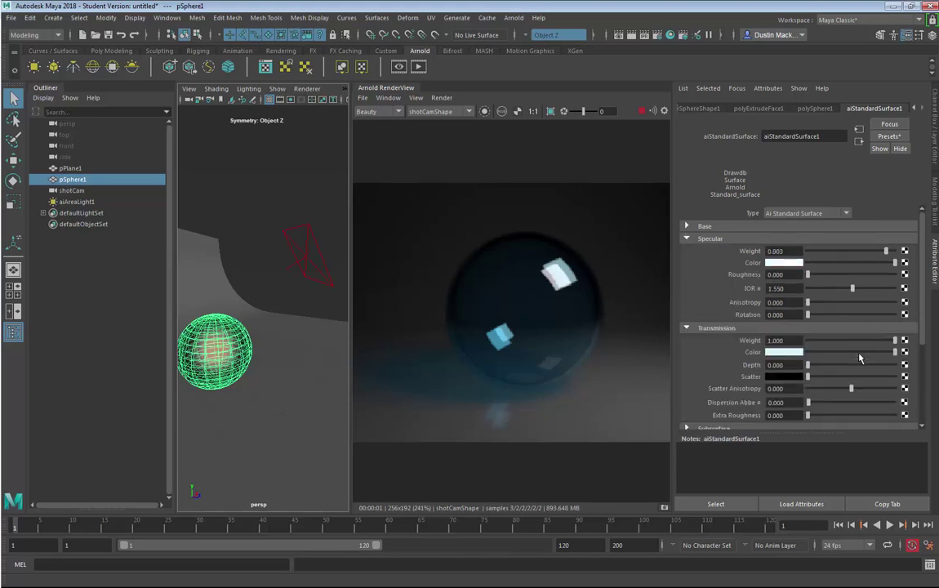
# Step: Set the specular IOR to 1.5 with the Glass preset, then try an IOR of about 1.836 and undo it
pyautogui.click(755, 288)
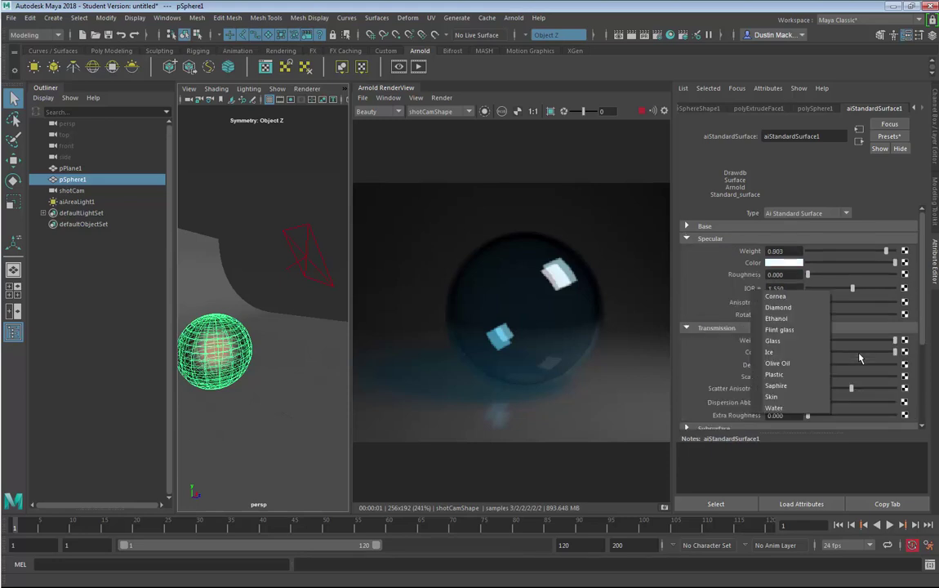
pyautogui.click(712, 307)
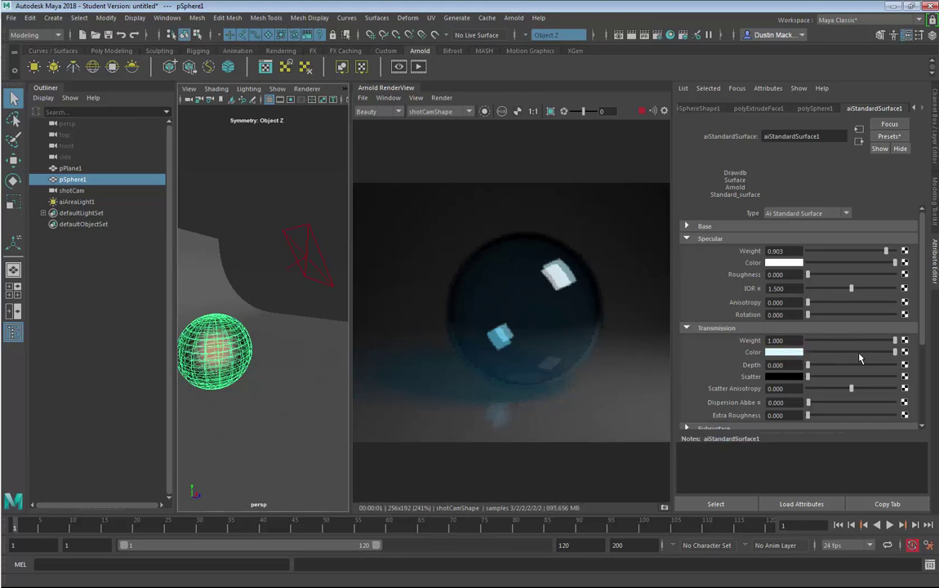
pyautogui.moveTo(850, 288)
pyautogui.mouseDown()
pyautogui.moveTo(816, 288)
pyautogui.moveTo(846, 288)
pyautogui.mouseUp()
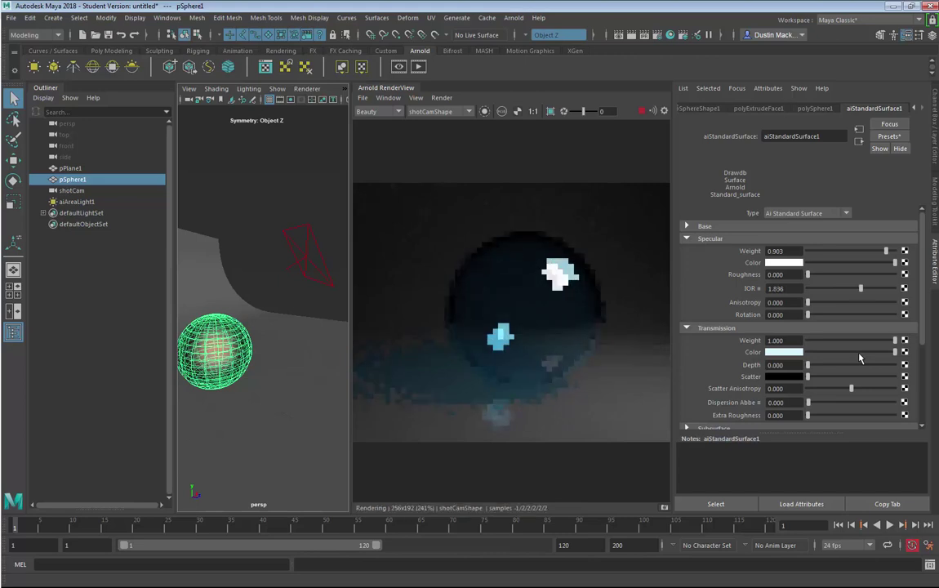
pyautogui.hotkey('ctrl', 'z')
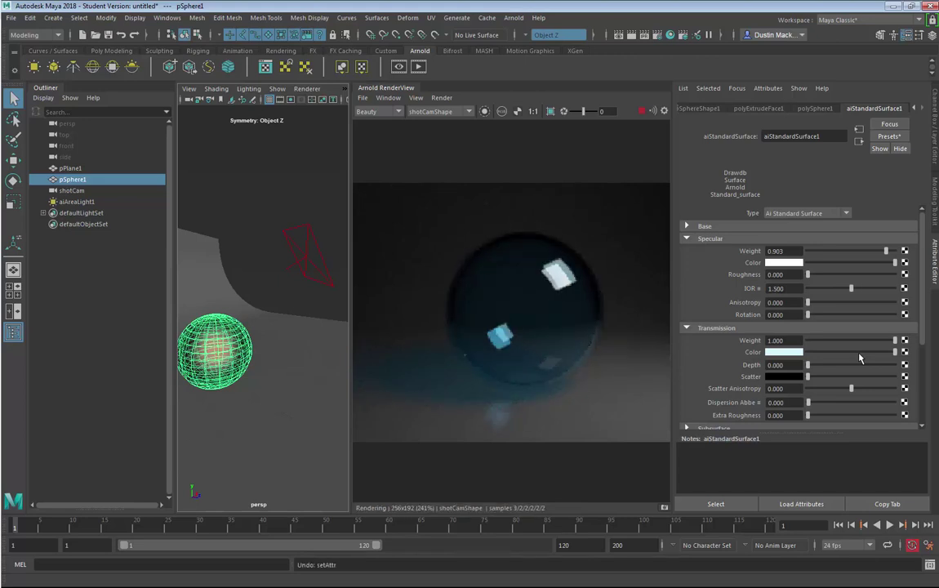
# Step: Try a transmission depth of about 13.636 on the sphere's material and undo it
pyautogui.scroll(-5, 858, 357)
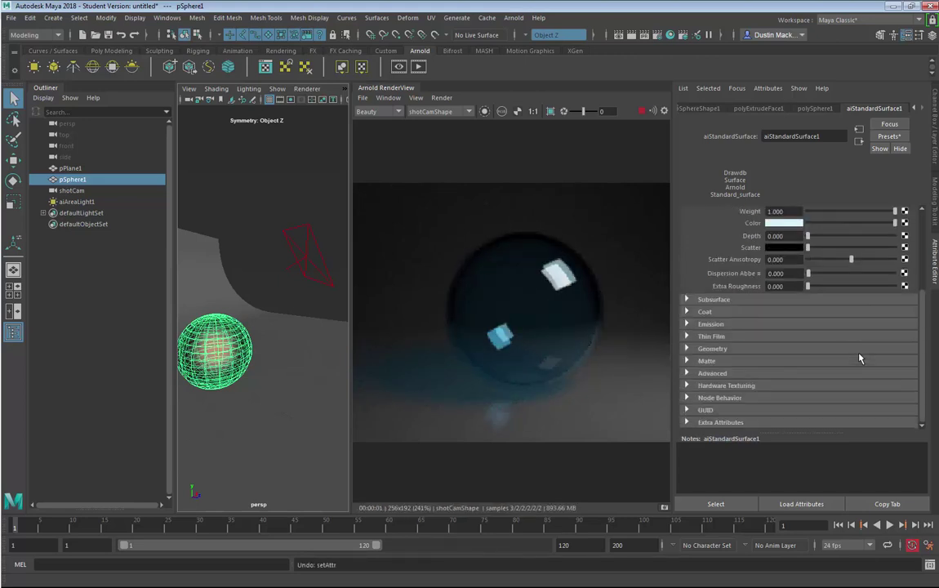
pyautogui.scroll(1, 859, 358)
pyautogui.hotkey('ctrl', 'z')
pyautogui.hotkey('ctrl', 'z')
pyautogui.hotkey('ctrl', 'z')
pyautogui.hotkey('ctrl', 'z')
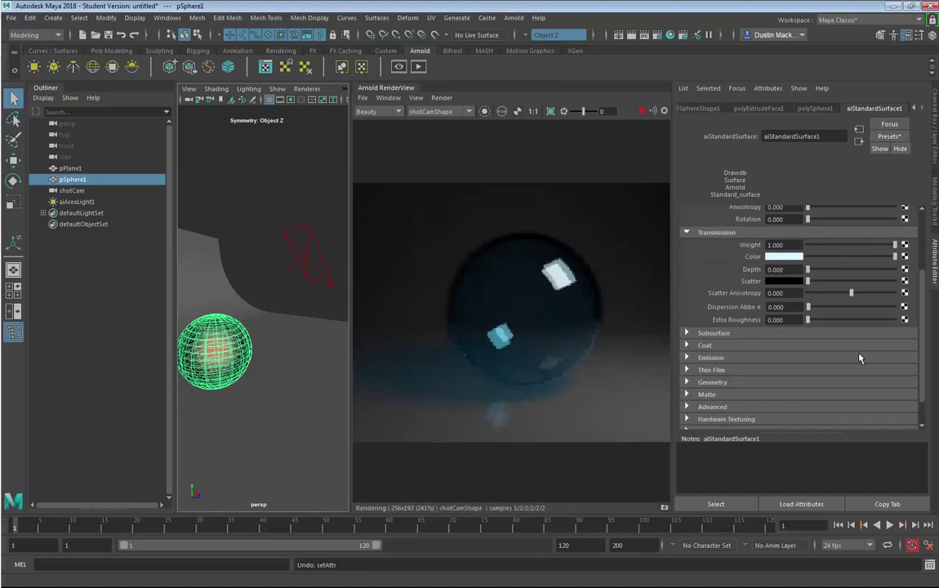
pyautogui.hotkey('ctrl', 'z')
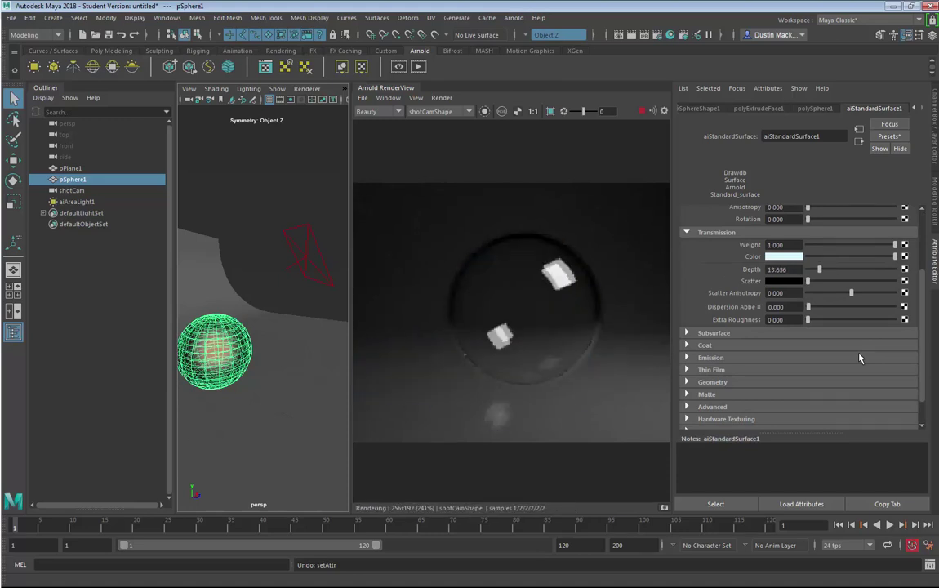
pyautogui.hotkey('ctrl', 'z')
pyautogui.hotkey('ctrl', 'z')
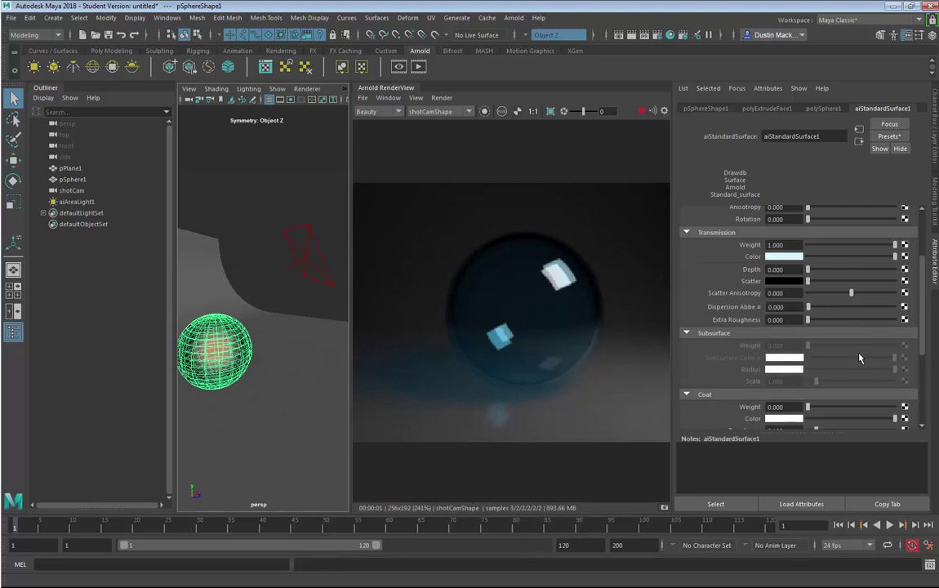
# Step: Try an emission weight of 0.13 on the sphere's material, undo it and look over the coat and emission settings
pyautogui.scroll(-3, 858, 358)
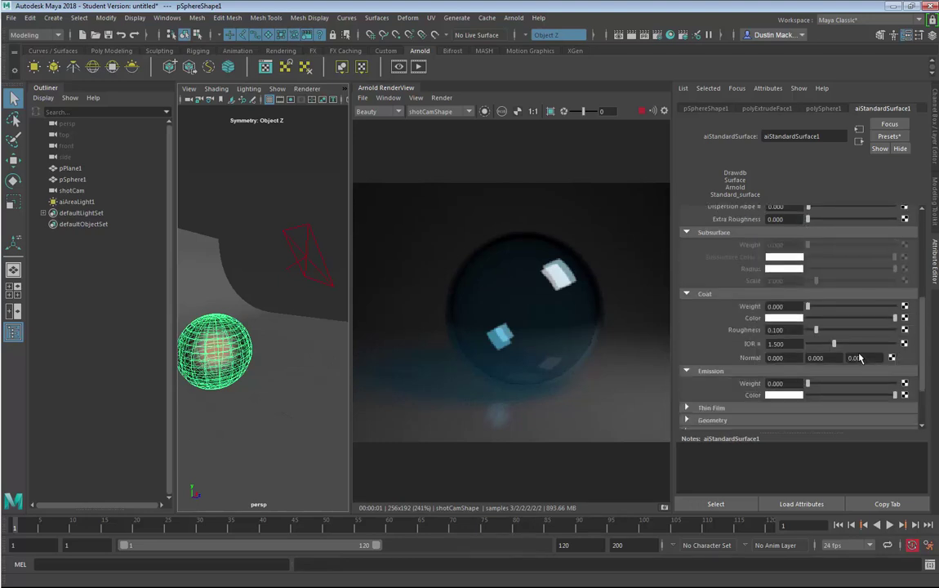
pyautogui.moveTo(808, 383); pyautogui.dragTo(819, 383)
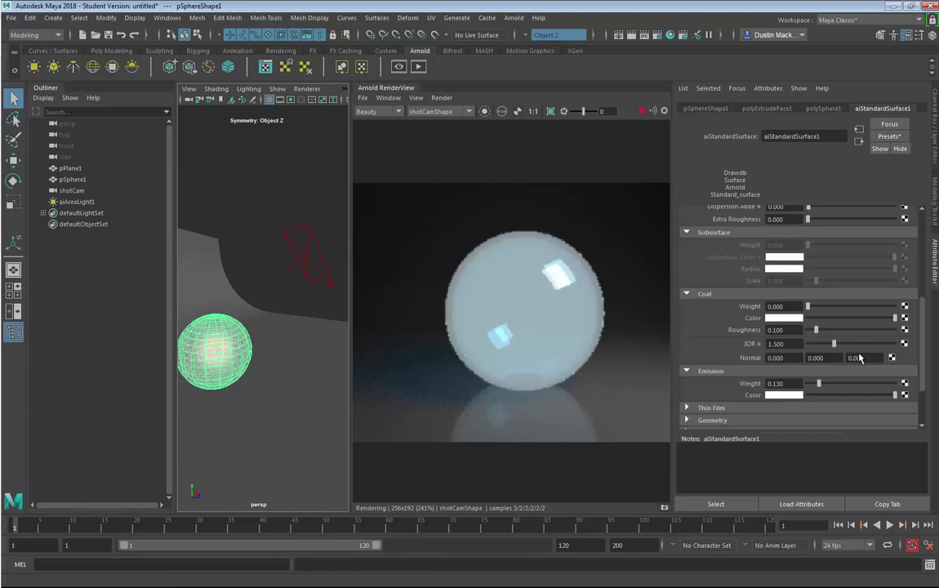
pyautogui.hotkey('ctrl', 'z')
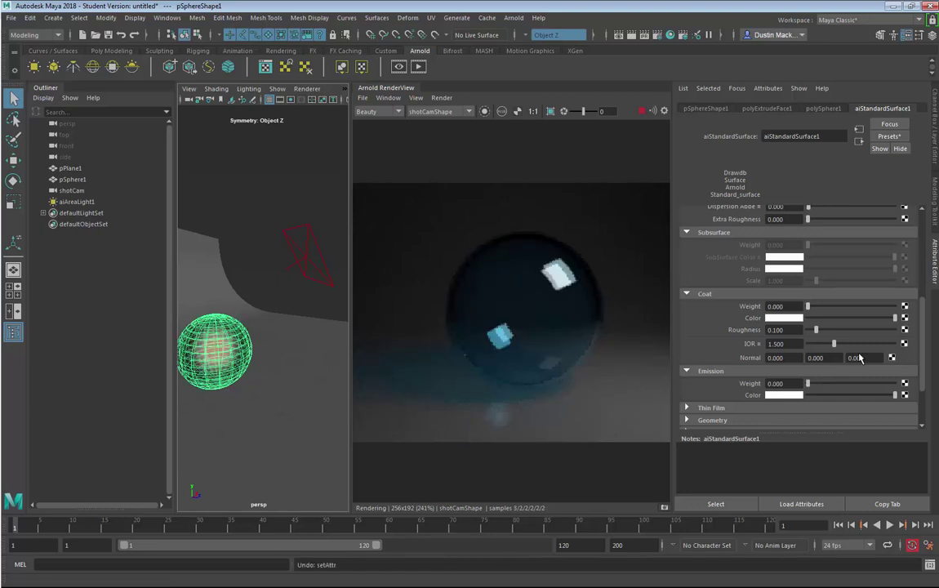
pyautogui.scroll(-4, 858, 357)
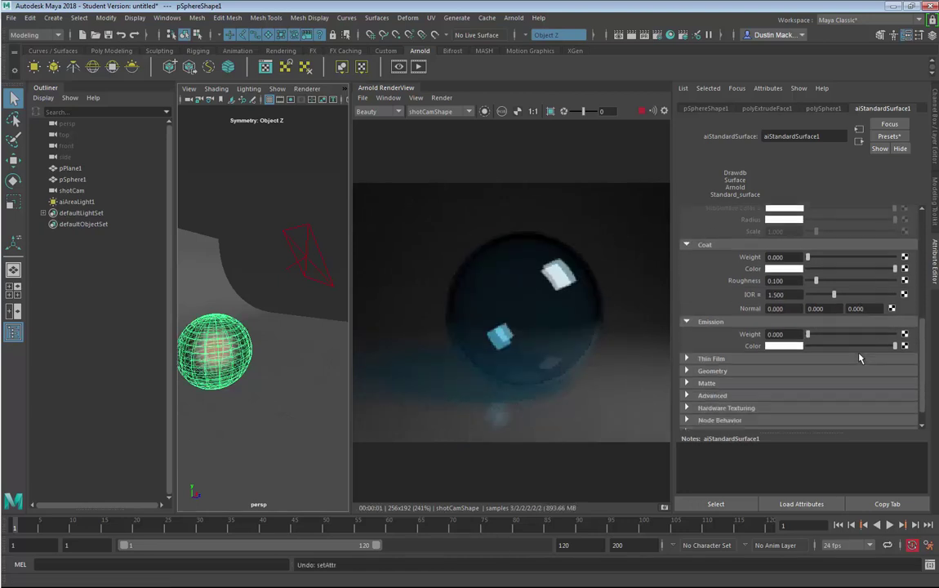
pyautogui.scroll(5, 857, 358)
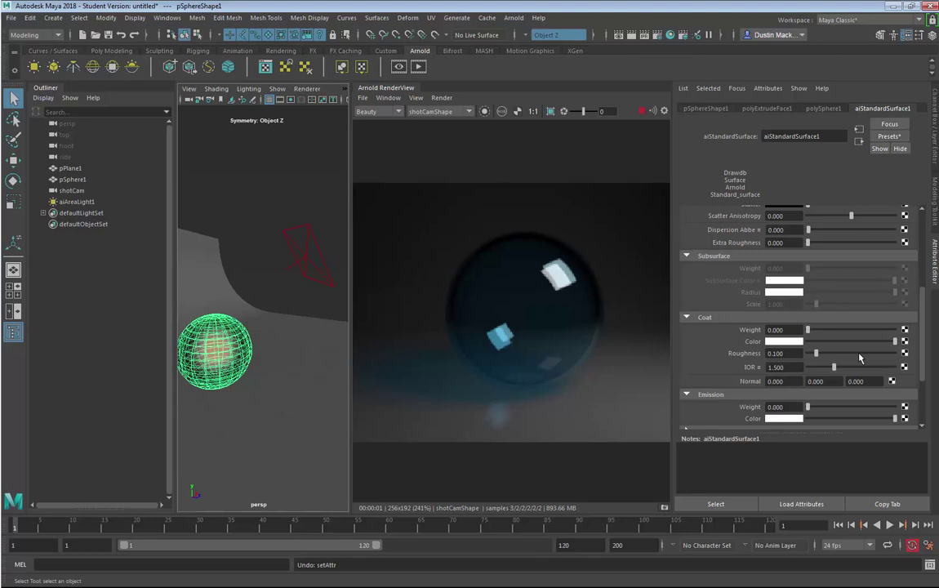
# Step: Move the glass sphere back on the backdrop to about X 8.5, shrink it and lower it toward the floor
pyautogui.press('w')
pyautogui.moveTo(269, 327); pyautogui.dragTo(308, 311)
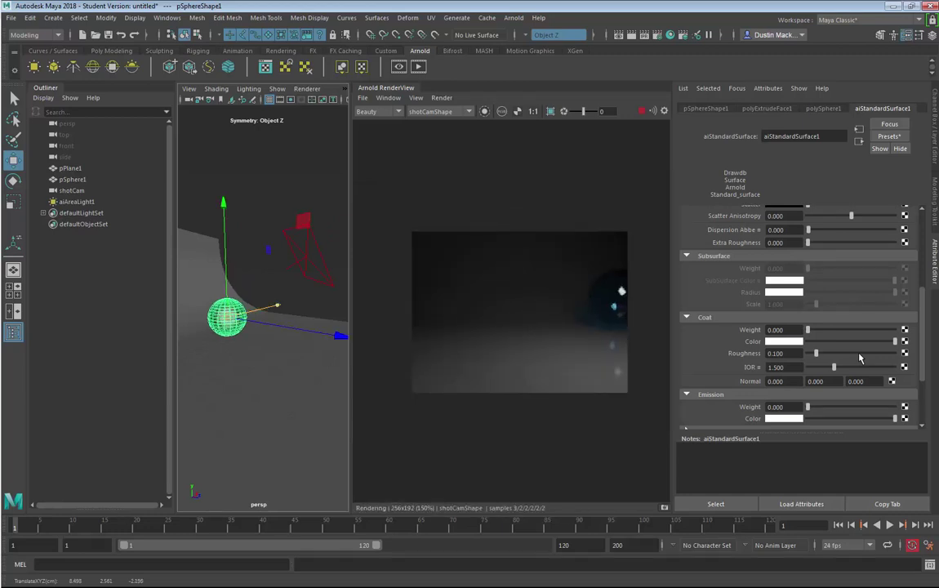
pyautogui.press('r')
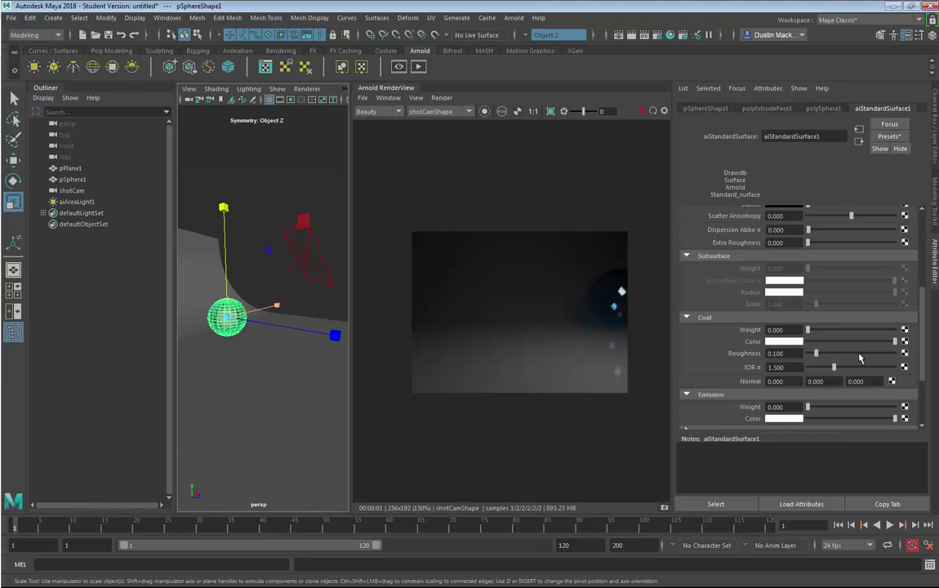
pyautogui.press('w')
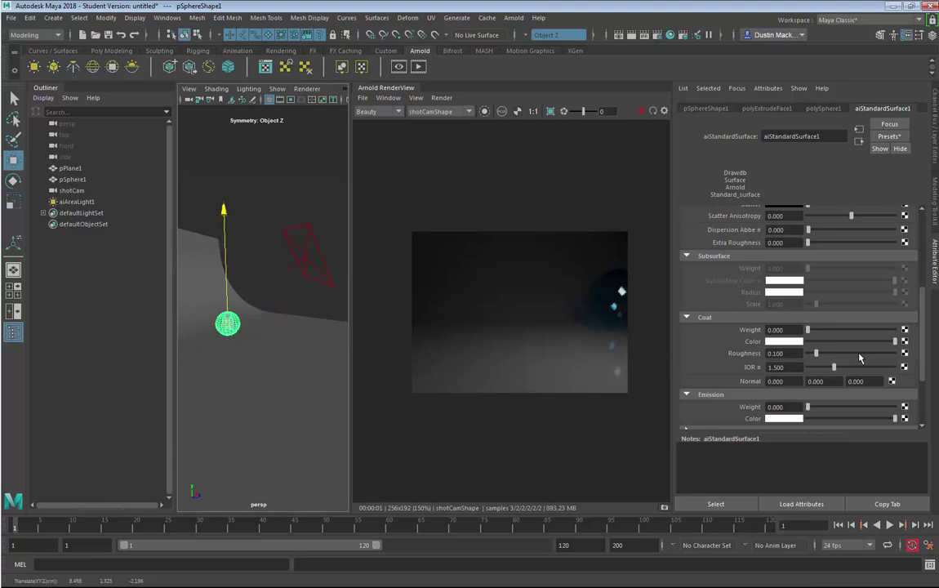
# Step: Add a second polygon sphere in front of the glass sphere, enlarged and placed at about X 2.55, Z 4.56
pyautogui.click(112, 50)
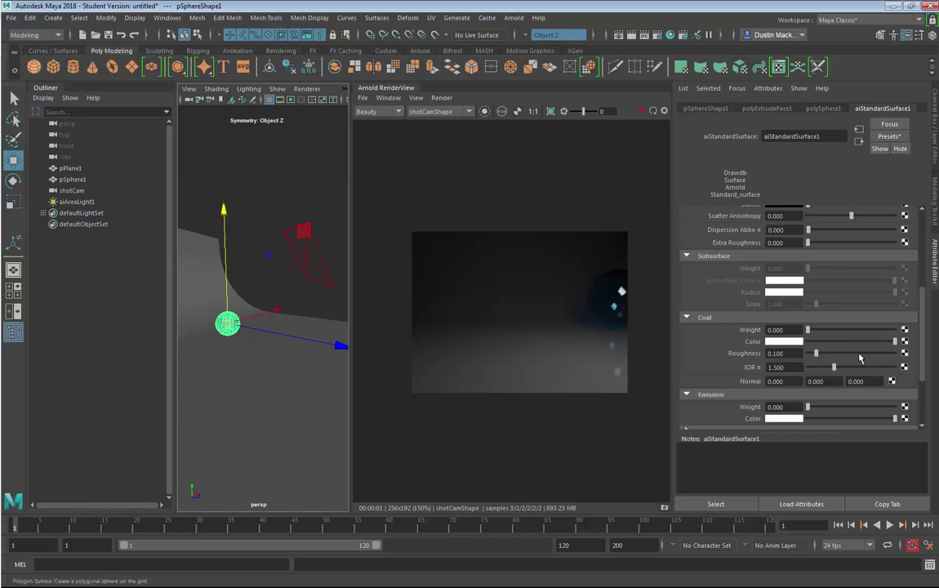
pyautogui.click(33, 67)
pyautogui.moveTo(267, 345)
pyautogui.mouseDown()
pyautogui.moveTo(297, 331)
pyautogui.moveTo(280, 337)
pyautogui.mouseUp()
pyautogui.moveTo(229, 256); pyautogui.dragTo(229, 246)
pyautogui.press('r')
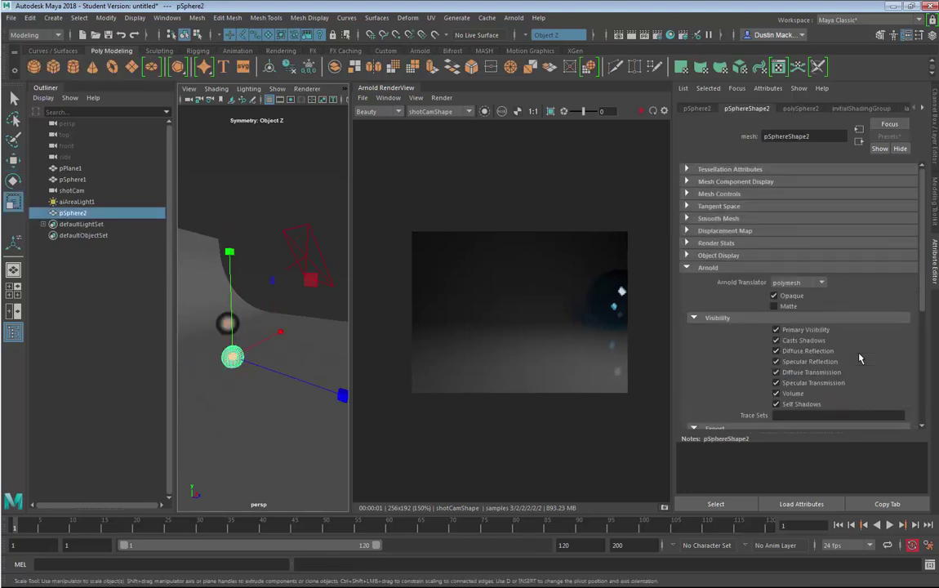
pyautogui.moveTo(232, 357); pyautogui.dragTo(256, 357)
pyautogui.press('w')
pyautogui.moveTo(230, 246); pyautogui.dragTo(230, 237)
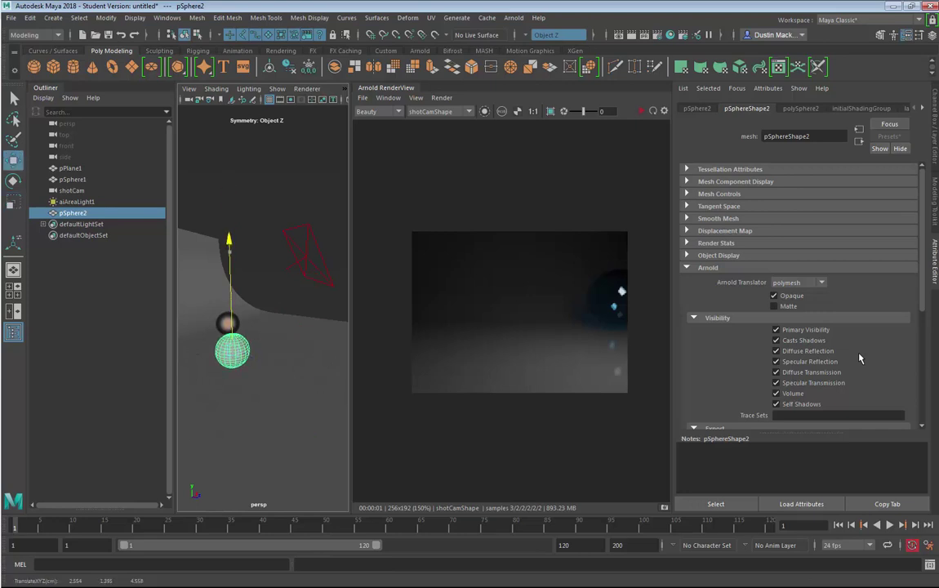
# Step: Lower the second sphere onto the floor and reposition it to about X 0.28, Z 7.23, in front of the glass sphere
pyautogui.moveTo(244, 327)
pyautogui.keyDown('alt'); pyautogui.mouseDown()
pyautogui.moveTo(265, 269)
pyautogui.moveTo(290, 265)
pyautogui.moveTo(250, 271)
pyautogui.mouseUp(); pyautogui.keyUp('alt')
pyautogui.keyDown('alt'); pyautogui.moveTo(269, 314); pyautogui.dragTo(263, 316); pyautogui.keyUp('alt')
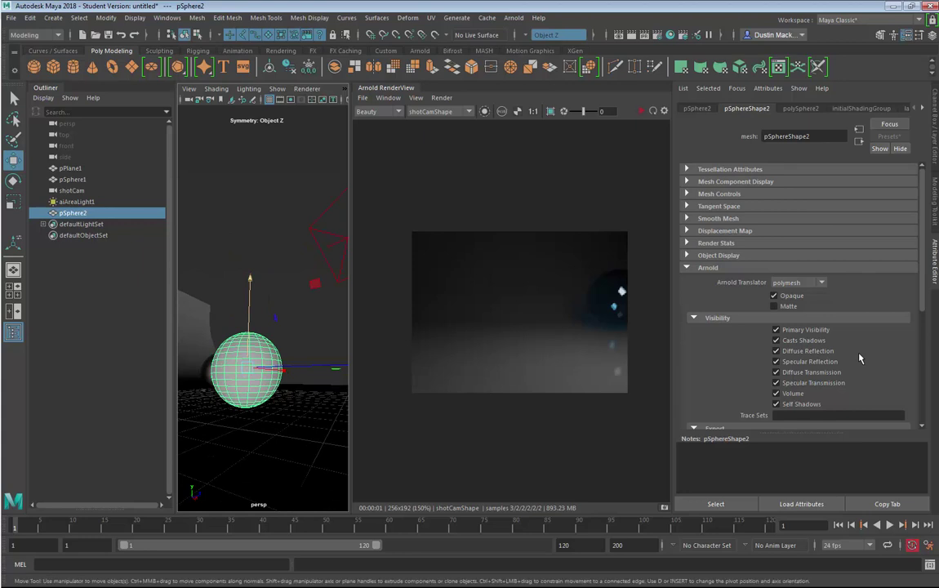
pyautogui.moveTo(250, 277); pyautogui.dragTo(268, 380)
pyautogui.moveTo(323, 399); pyautogui.dragTo(331, 406)
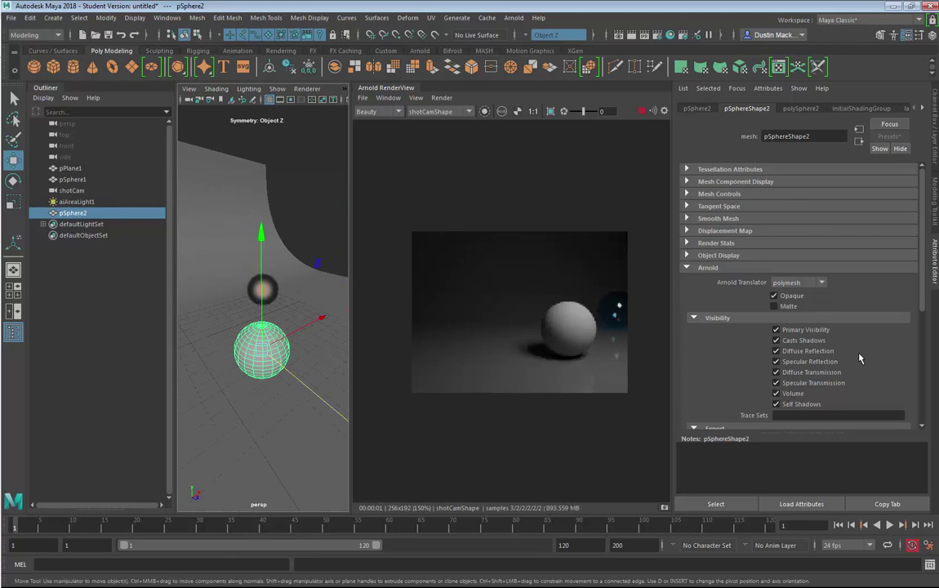
pyautogui.moveTo(310, 390); pyautogui.dragTo(328, 406)
pyautogui.moveTo(334, 329); pyautogui.dragTo(266, 373)
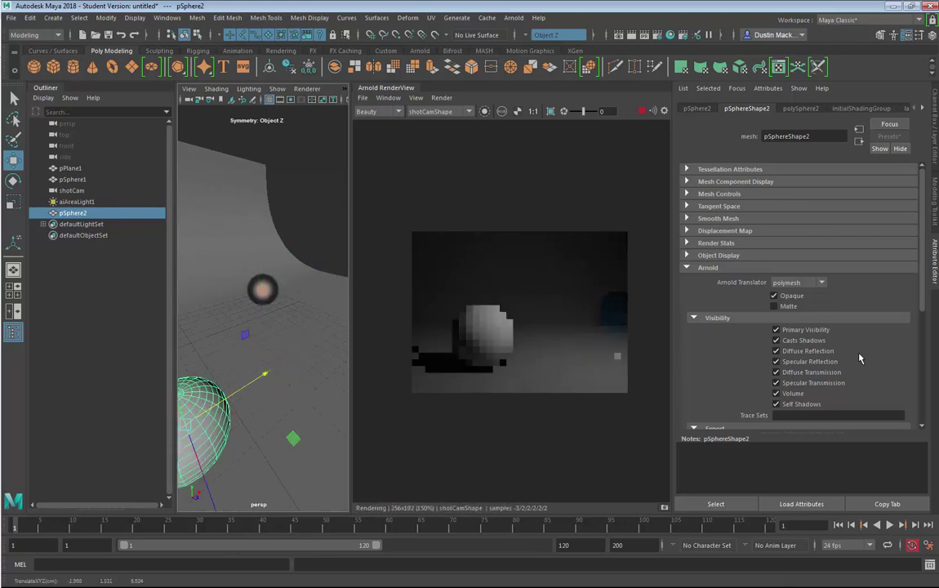
pyautogui.moveTo(197, 455); pyautogui.dragTo(203, 471)
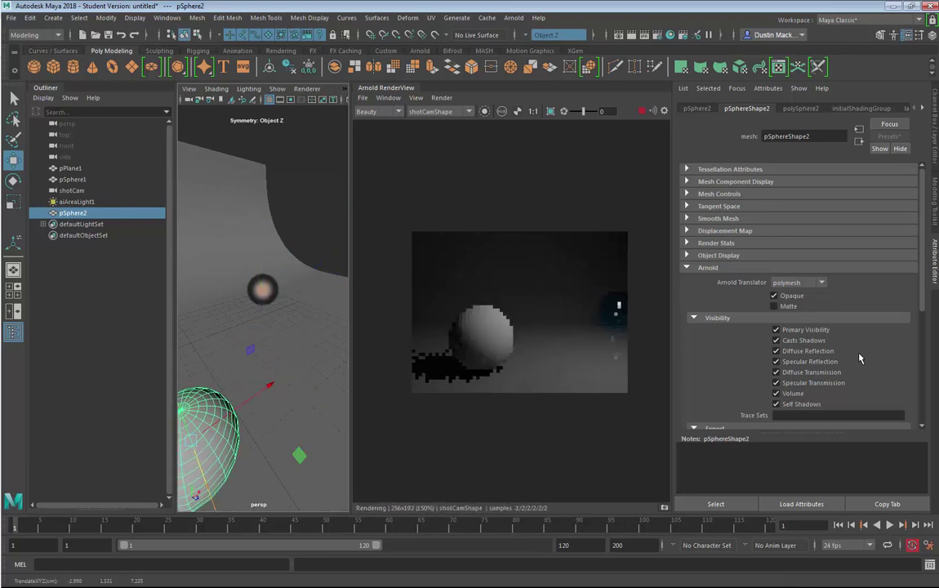
pyautogui.moveTo(268, 385)
pyautogui.mouseDown()
pyautogui.moveTo(312, 356)
pyautogui.moveTo(261, 341)
pyautogui.mouseUp()
# Step: Enlarge the second sphere uniformly and adjust its height to about Y 1.87 so it rests on the floor
pyautogui.press('r')
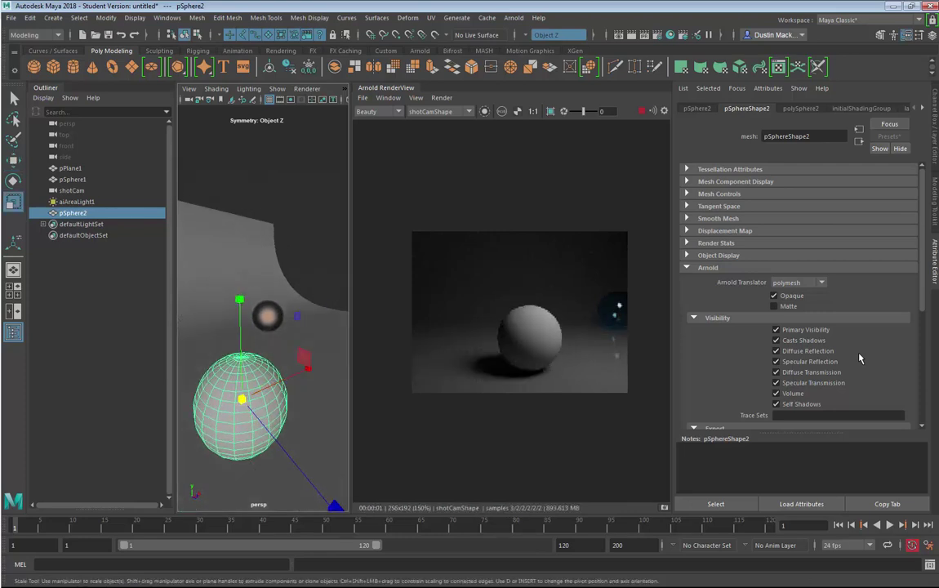
pyautogui.moveTo(242, 399); pyautogui.dragTo(266, 399)
pyautogui.press('w')
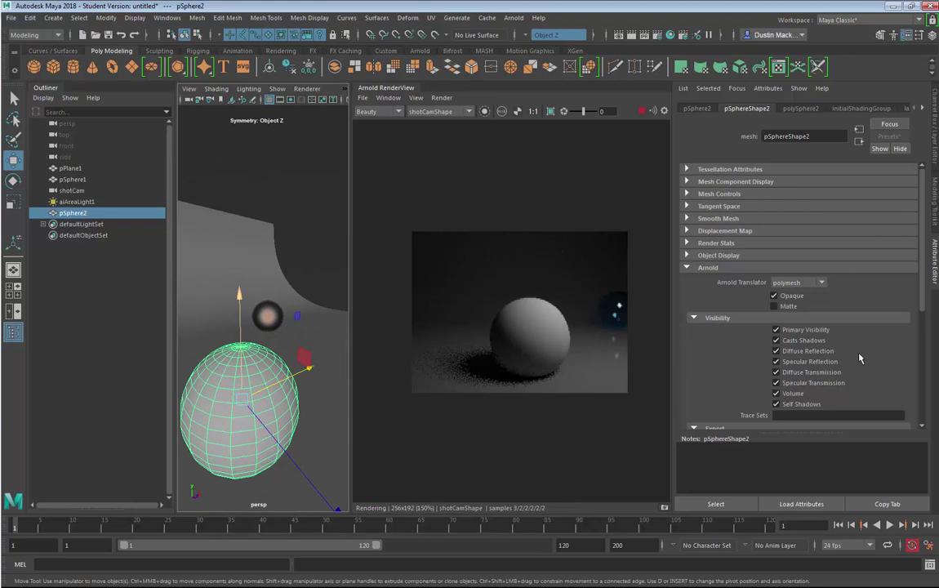
pyautogui.moveTo(239, 296); pyautogui.dragTo(252, 187)
pyautogui.moveTo(255, 262)
pyautogui.mouseDown()
pyautogui.moveTo(256, 250)
pyautogui.moveTo(255, 291)
pyautogui.mouseUp()
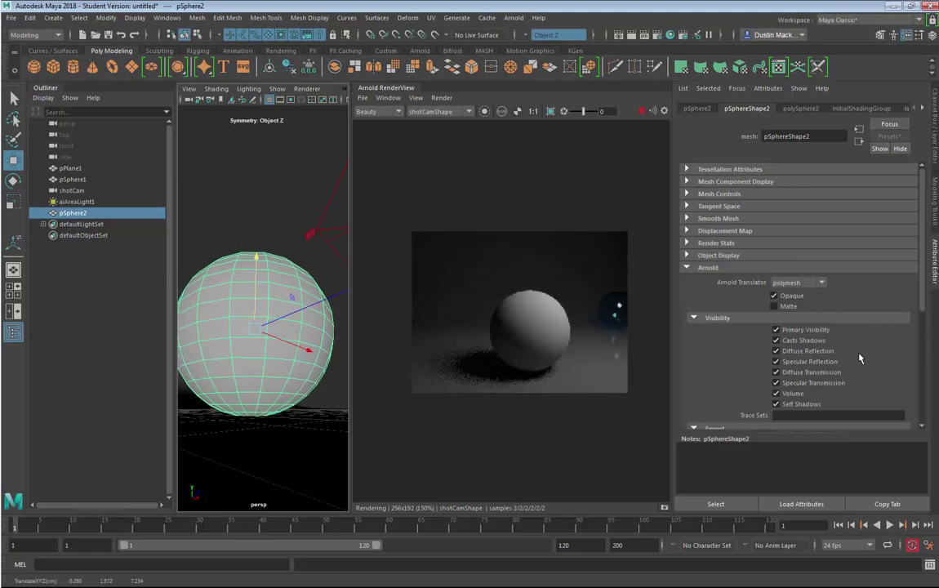
pyautogui.moveTo(257, 257); pyautogui.dragTo(257, 255)
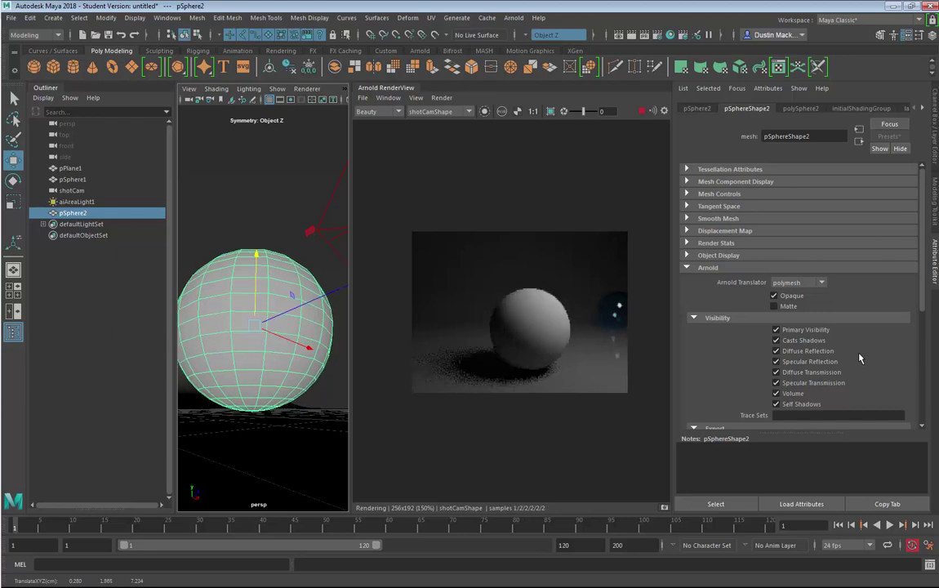
# Step: Limit the Arnold render to a crop region around the second sphere and its shadow
pyautogui.keyDown('alt'); pyautogui.moveTo(257, 294); pyautogui.dragTo(251, 284); pyautogui.keyUp('alt')
pyautogui.scroll(1, 515, 311)
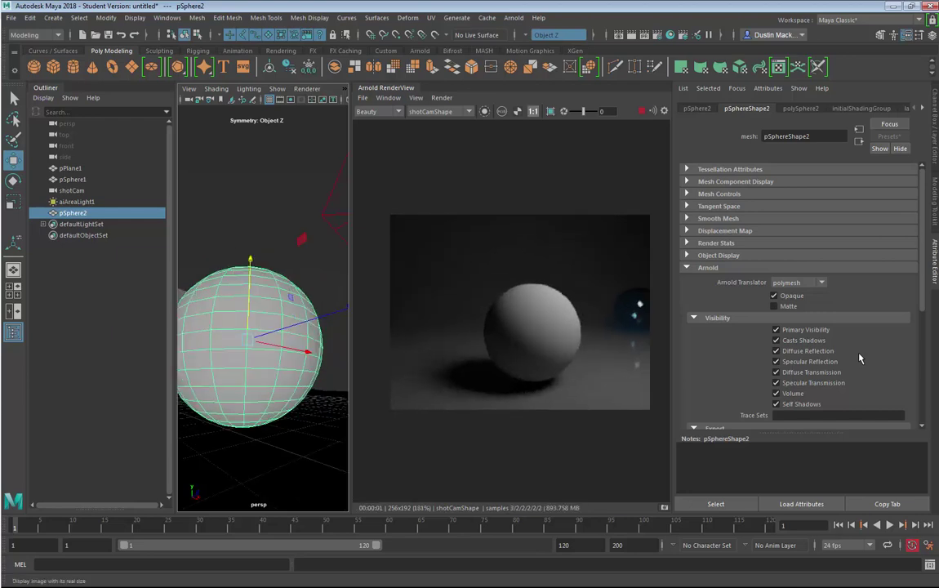
pyautogui.click(550, 111)
pyautogui.moveTo(466, 270); pyautogui.dragTo(596, 403)
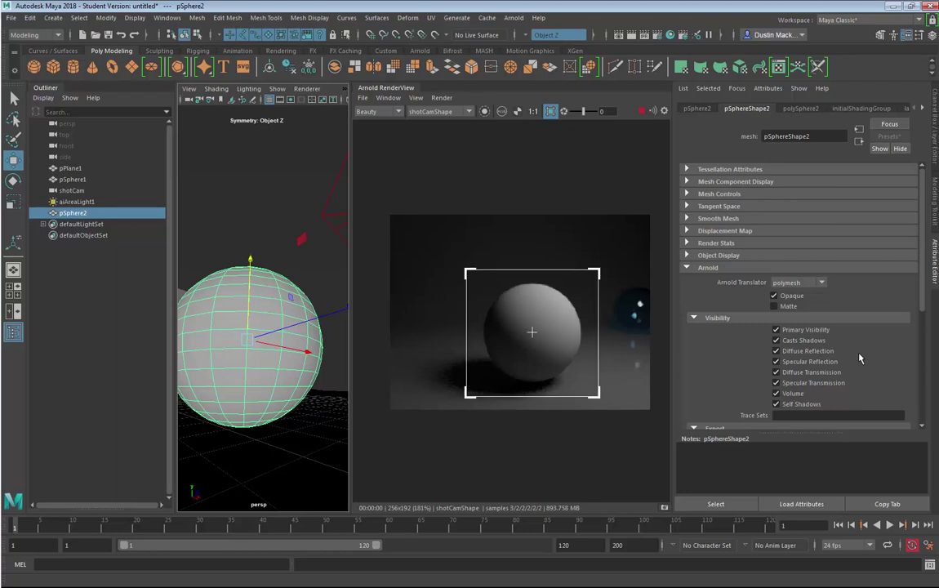
pyautogui.keyDown('alt'); pyautogui.moveTo(532, 332); pyautogui.dragTo(516, 317, button='middle'); pyautogui.keyUp('alt')
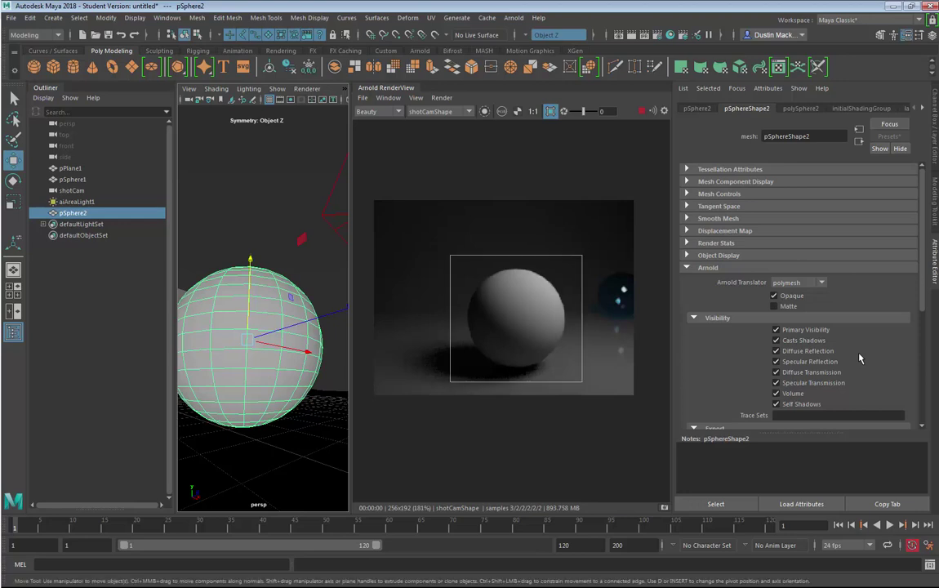
# Step: Assign a new Arnold aiStandardSurface material to the second sphere and collapse its Transmission settings
pyautogui.rightClick(242, 254)
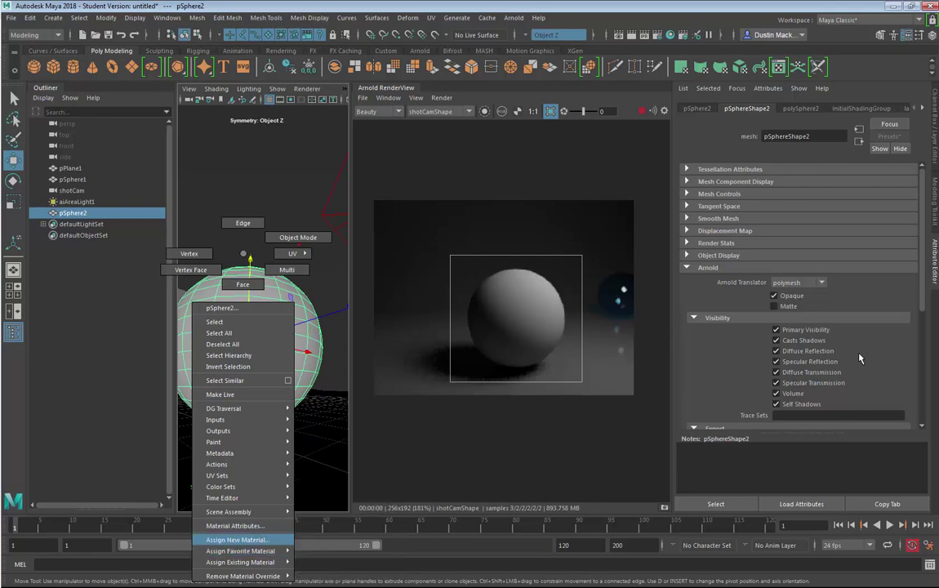
pyautogui.click(237, 540)
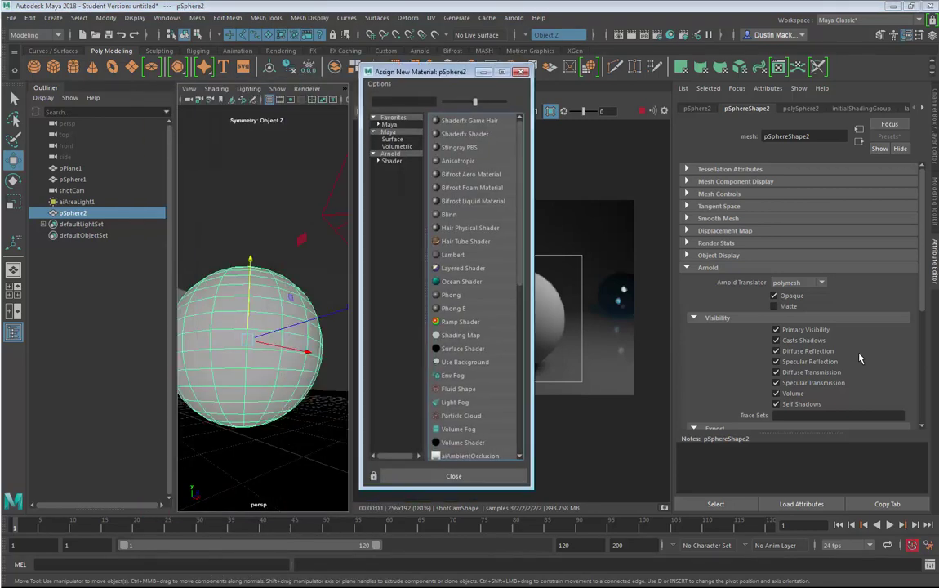
pyautogui.click(391, 160)
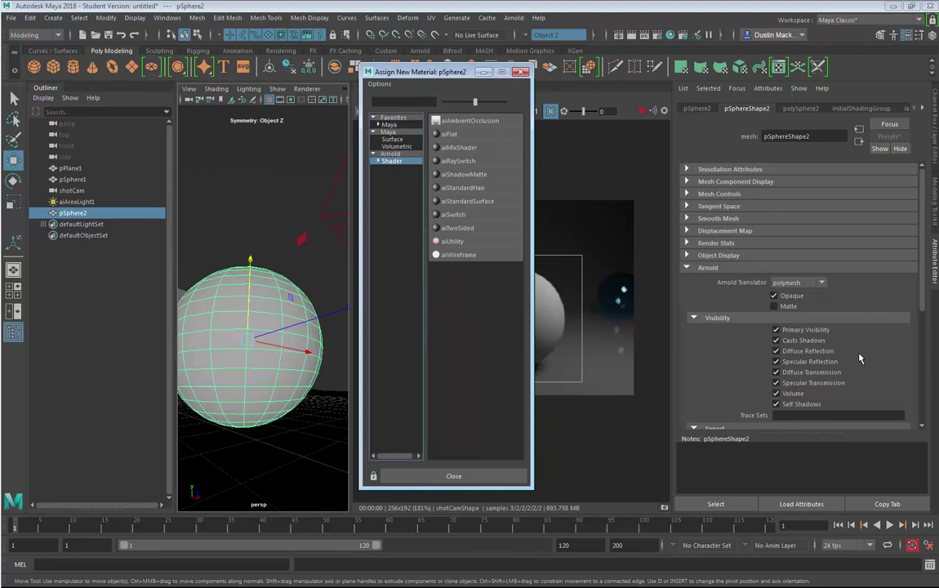
pyautogui.click(467, 201)
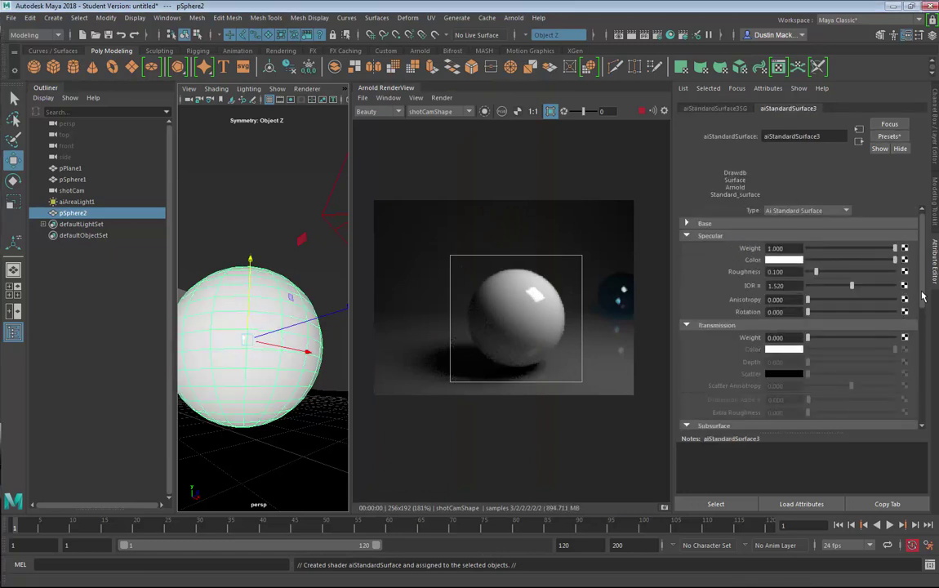
pyautogui.moveTo(922, 293)
pyautogui.mouseDown()
pyautogui.moveTo(918, 315)
pyautogui.moveTo(918, 282)
pyautogui.mouseUp()
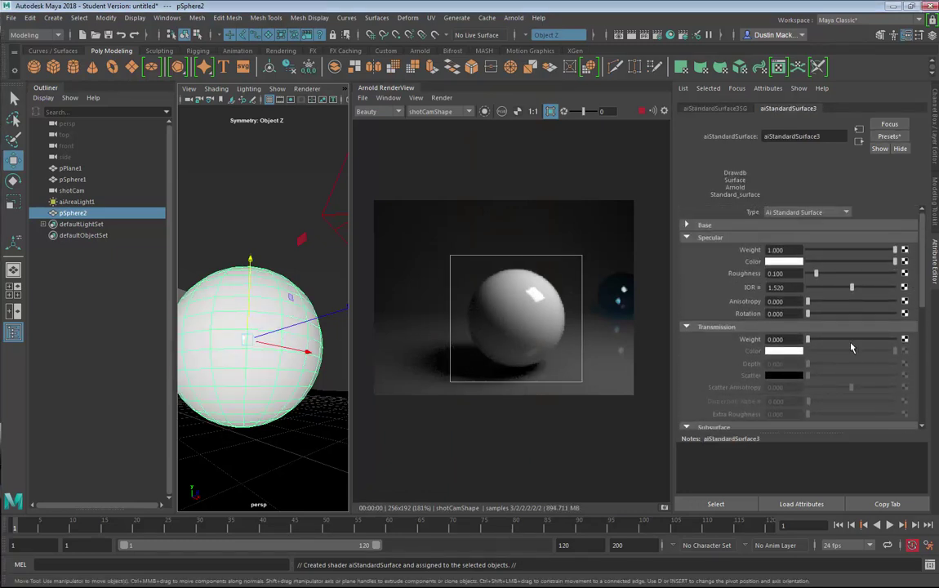
pyautogui.click(750, 327)
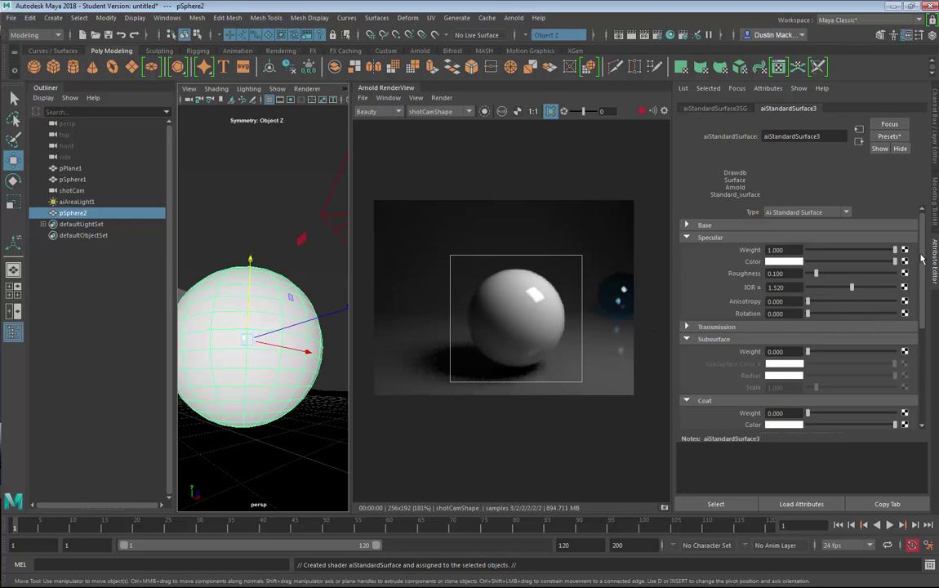
pyautogui.moveTo(921, 254); pyautogui.dragTo(921, 253)
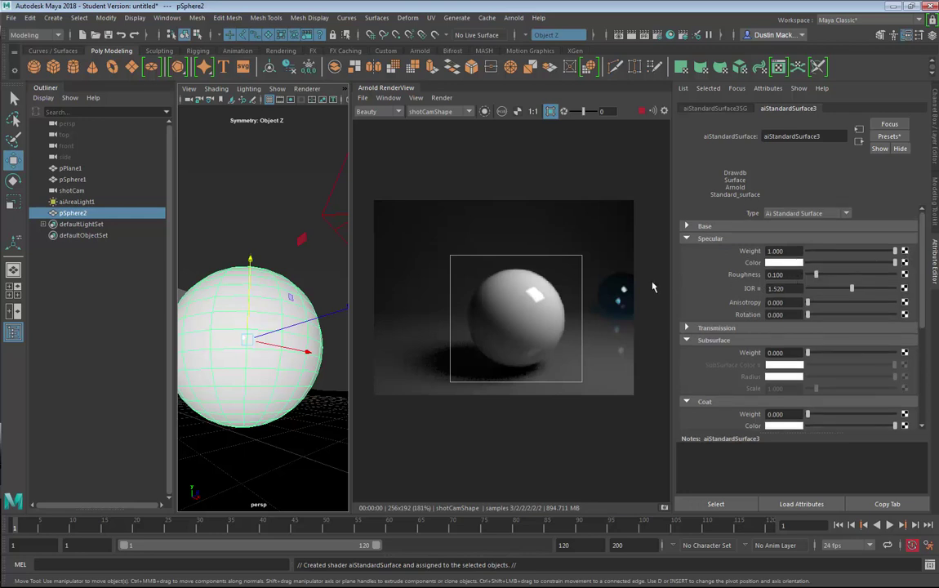
# Step: Set the base color of the second sphere's material to a reddish brown with a hue of about 10.68
pyautogui.click(702, 226)
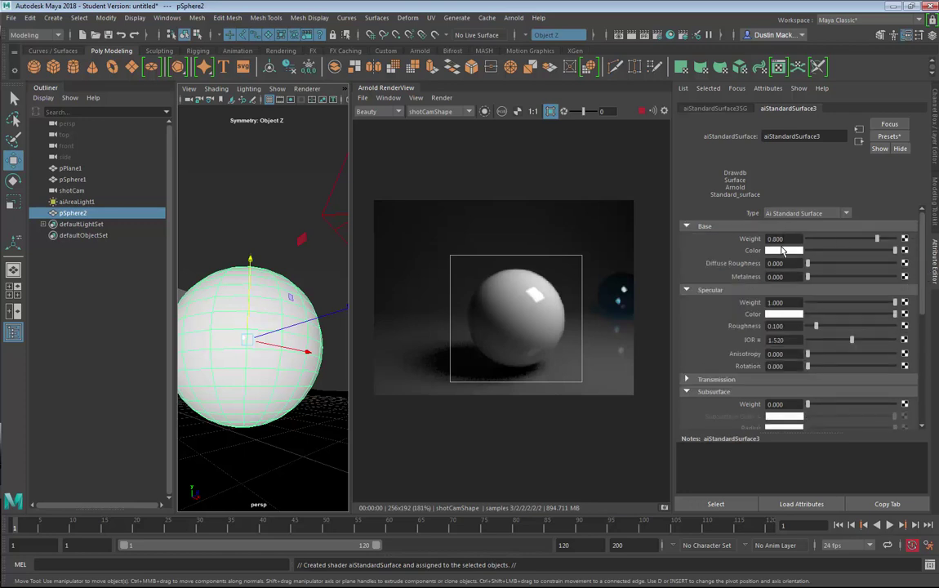
pyautogui.click(782, 251)
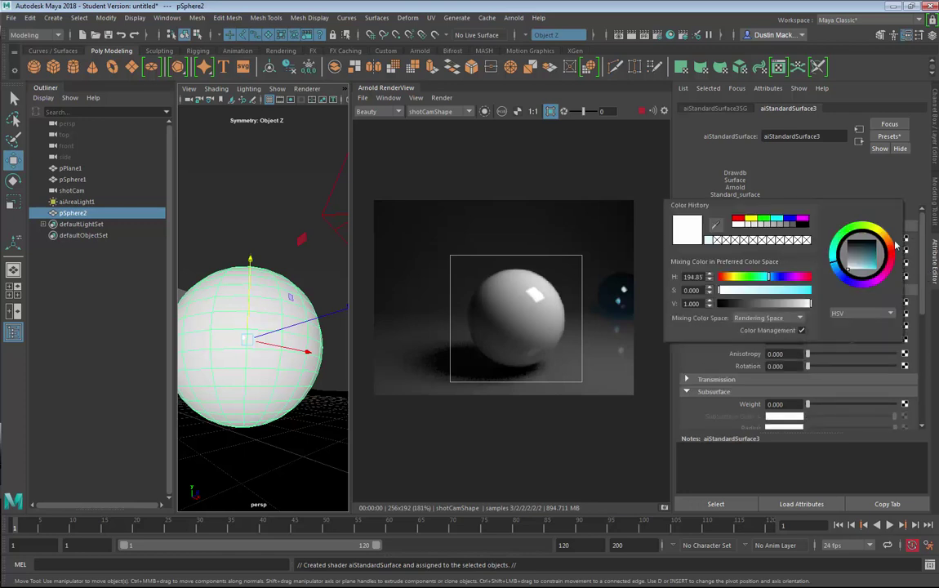
pyautogui.click(887, 239)
pyautogui.click(869, 269)
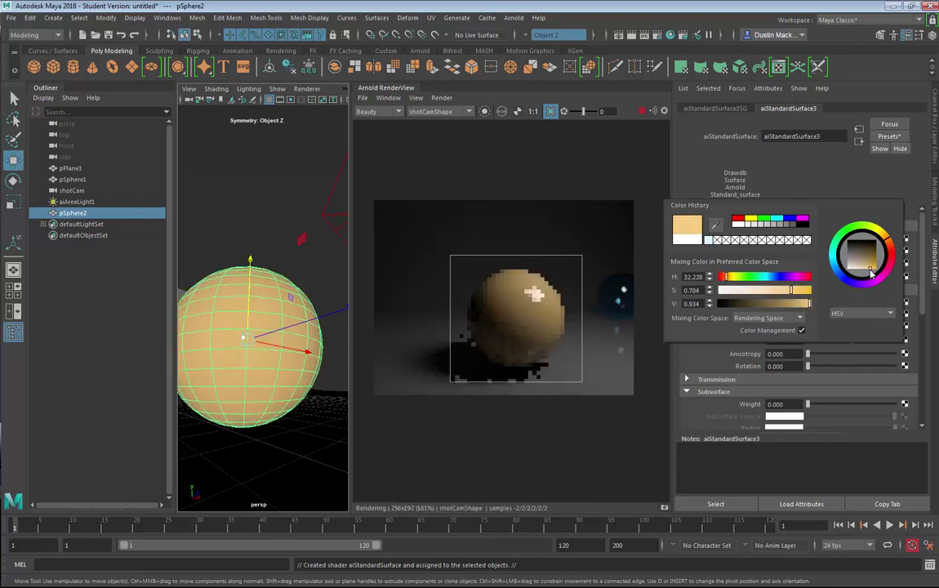
pyautogui.moveTo(894, 236)
pyautogui.mouseDown()
pyautogui.moveTo(878, 270)
pyautogui.moveTo(869, 268)
pyautogui.moveTo(891, 248)
pyautogui.mouseUp()
pyautogui.click(872, 265)
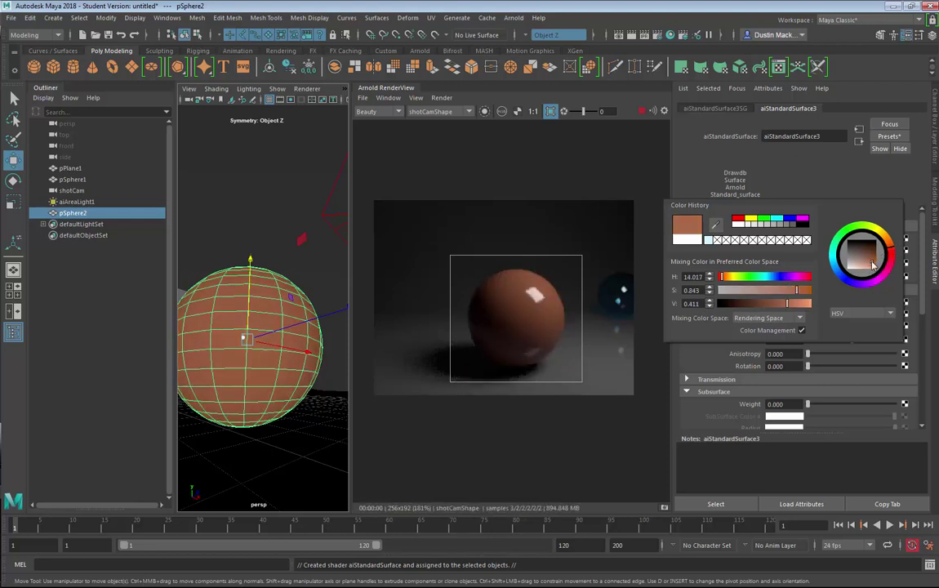
pyautogui.click(892, 254)
pyautogui.moveTo(891, 249); pyautogui.dragTo(868, 264)
pyautogui.click(873, 267)
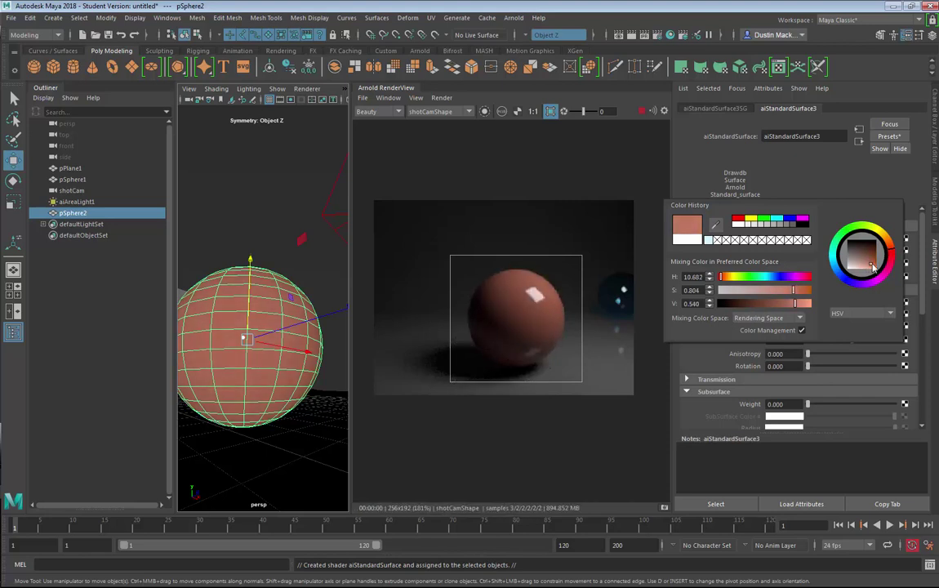
pyautogui.click(873, 267)
pyautogui.click(893, 253)
pyautogui.click(876, 267)
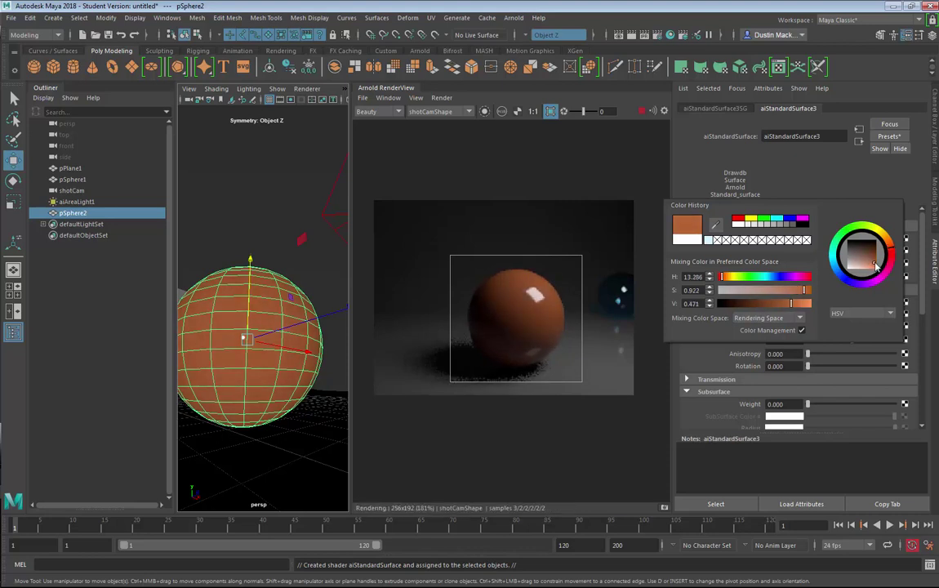
pyautogui.click(879, 263)
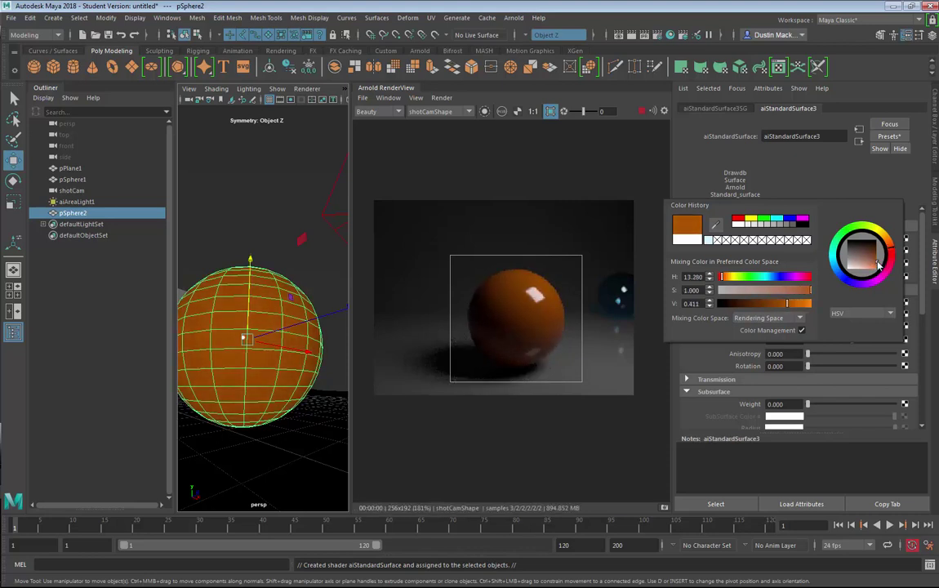
pyautogui.click(873, 266)
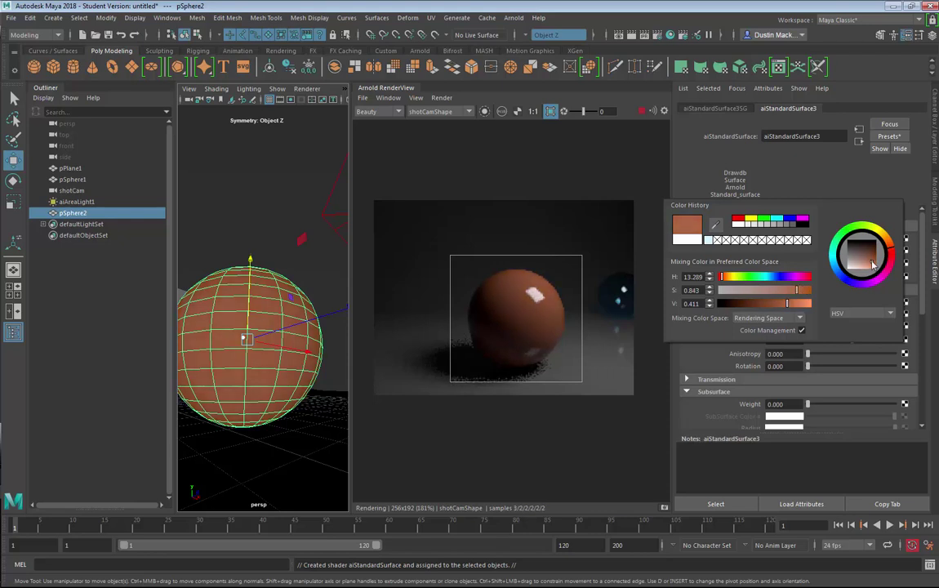
pyautogui.click(876, 262)
pyautogui.moveTo(888, 250); pyautogui.dragTo(892, 250)
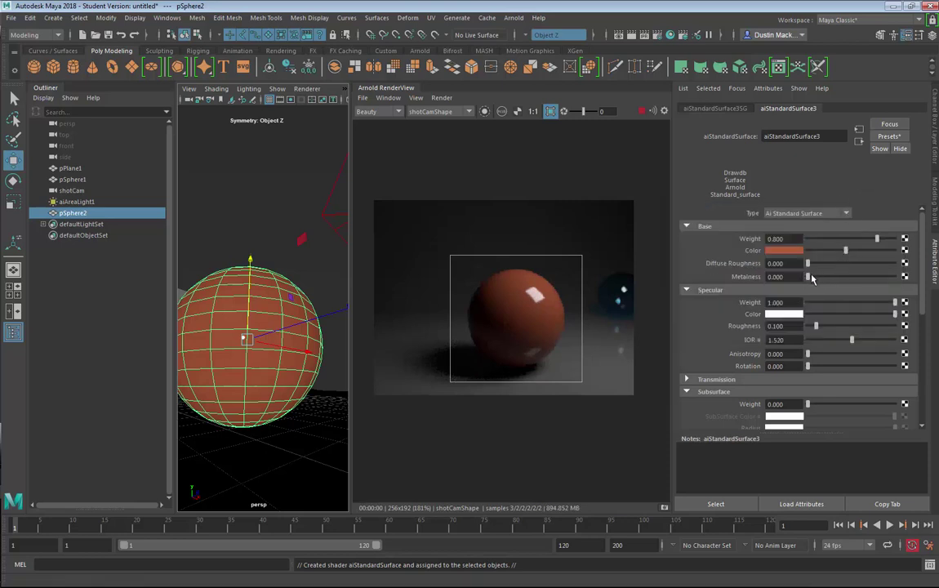
# Step: Set the material's metalness to about 0.403 and its specular color to pink, about H 356.06, S 0.627, V 1.000
pyautogui.moveTo(810, 278); pyautogui.dragTo(842, 286)
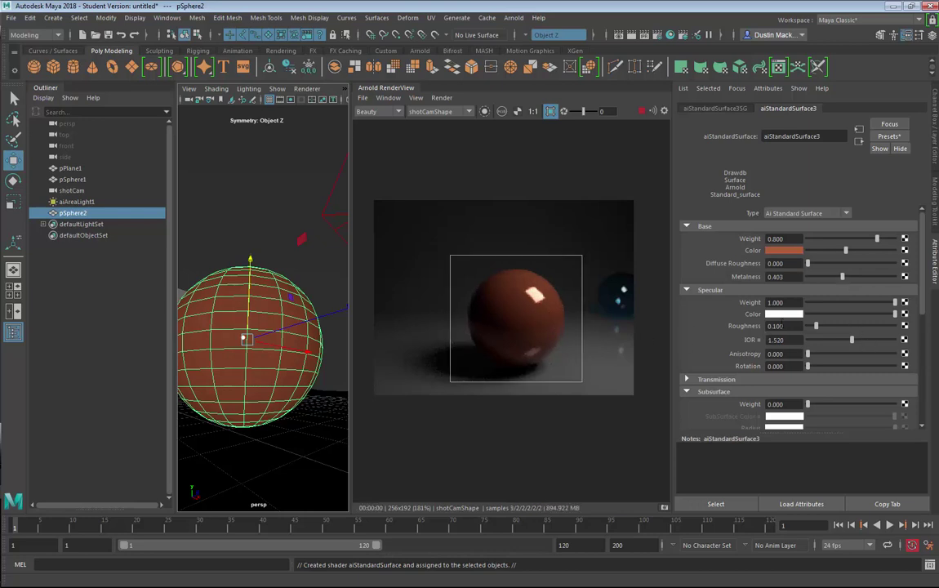
pyautogui.click(785, 314)
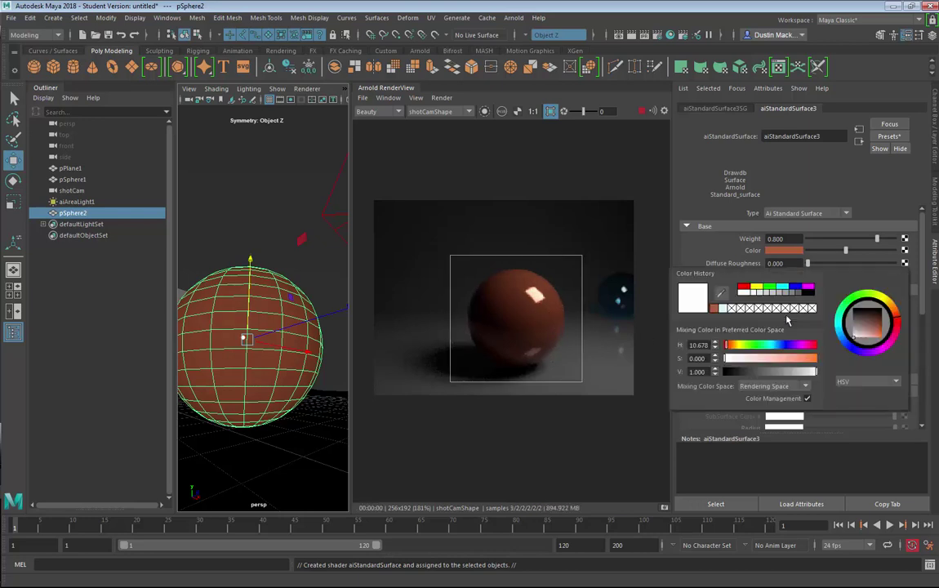
pyautogui.click(868, 335)
pyautogui.moveTo(868, 334)
pyautogui.mouseDown()
pyautogui.moveTo(812, 353)
pyautogui.moveTo(871, 338)
pyautogui.moveTo(897, 314)
pyautogui.moveTo(901, 329)
pyautogui.mouseUp()
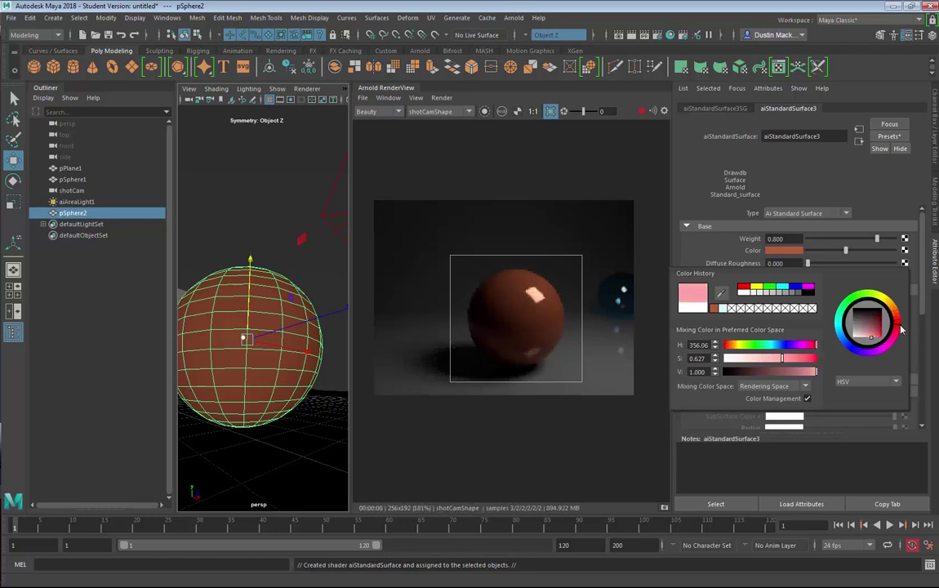
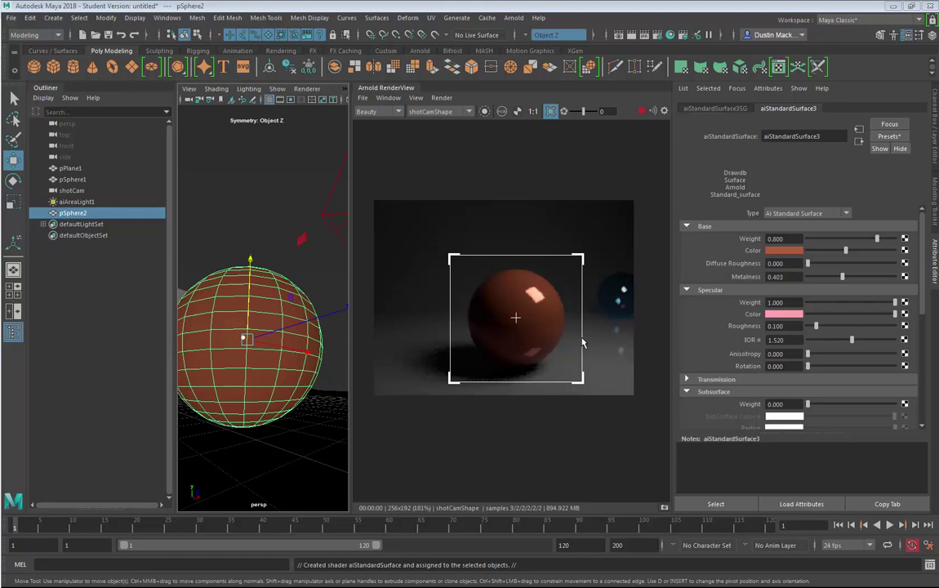
# Step: Change the specular color to a muted red, about H 5.284, S 0.843, V 0.540
pyautogui.click(784, 314)
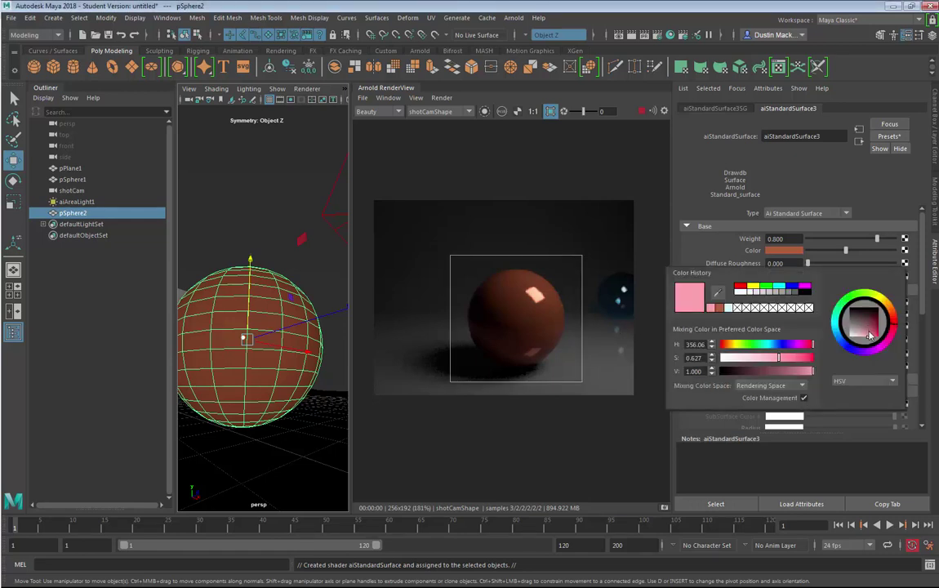
pyautogui.click(896, 319)
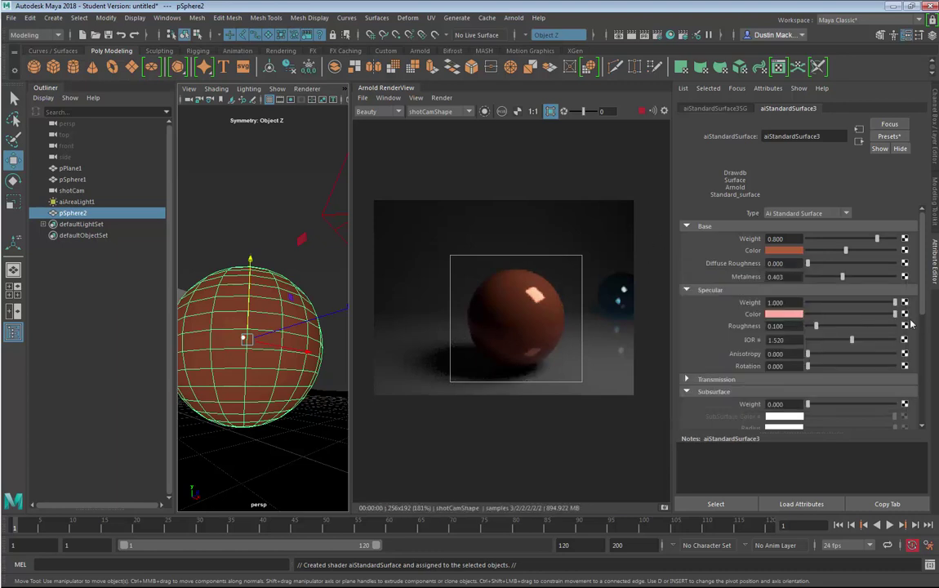
pyautogui.click(816, 312)
pyautogui.moveTo(913, 332); pyautogui.dragTo(917, 338)
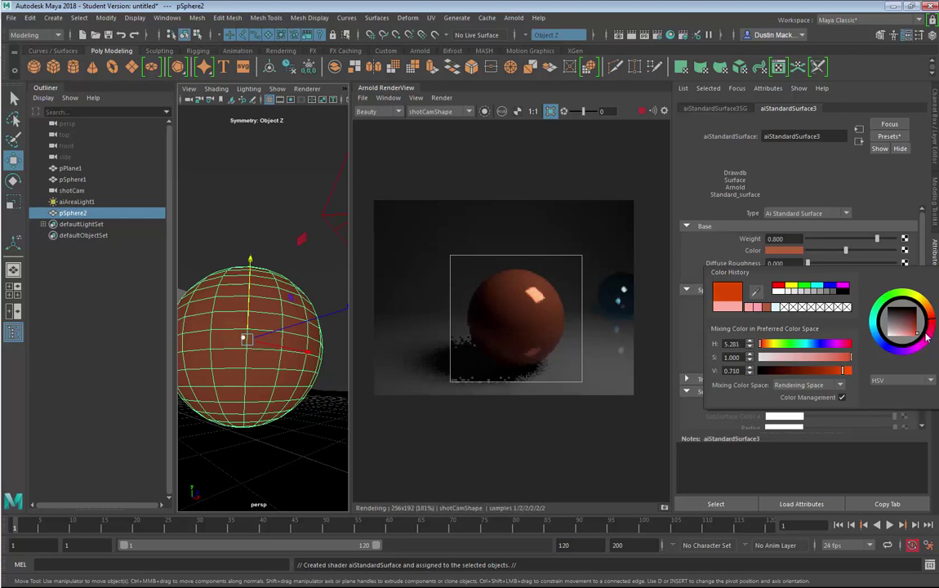
pyautogui.click(912, 334)
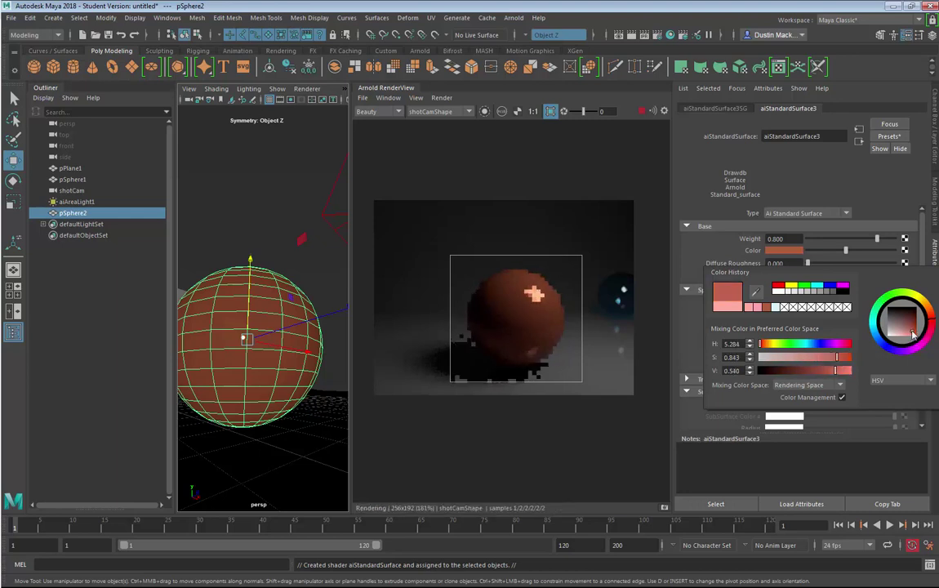
# Step: Try a darker red for the material's specular color, about H 5.284, S 0.824, V 0.440
pyautogui.click(913, 333)
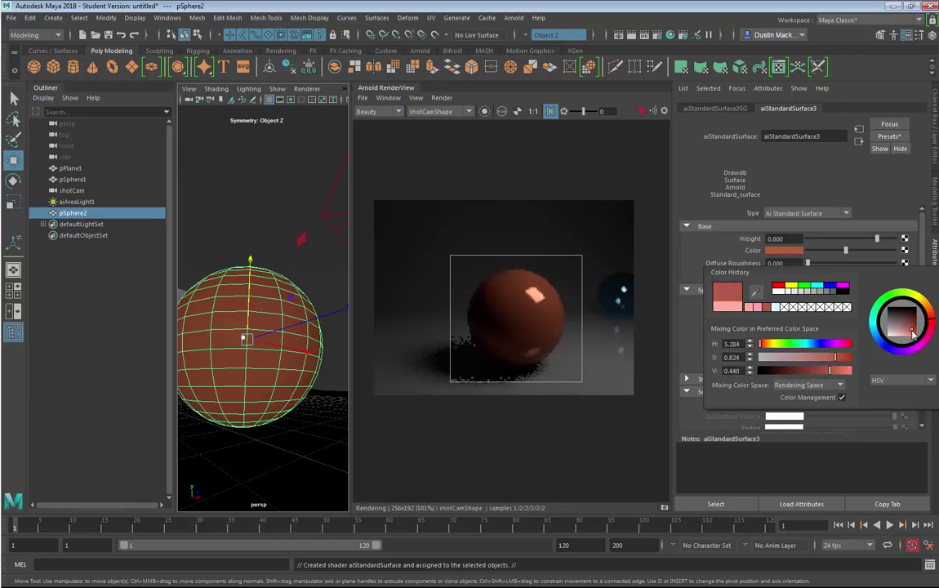
pyautogui.click(909, 342)
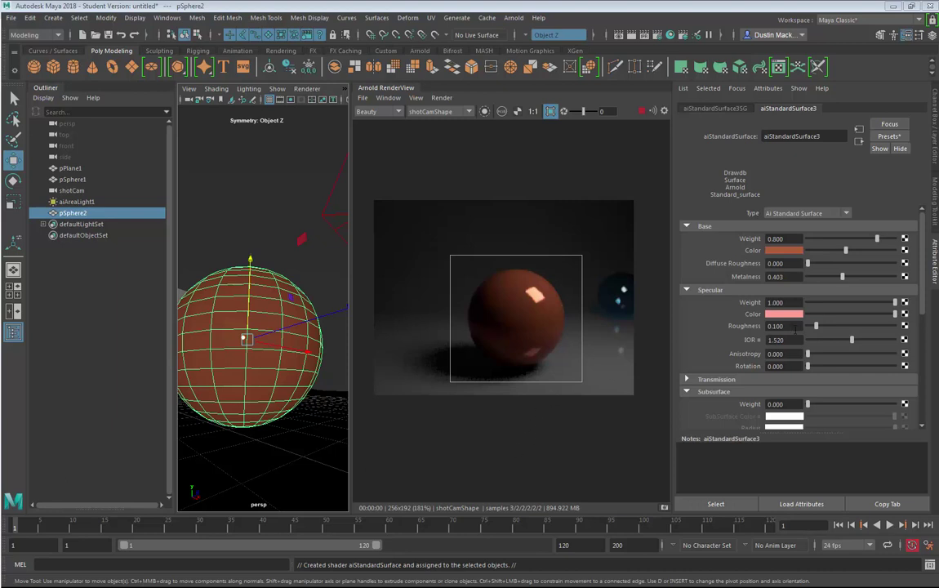
# Step: Set the specular roughness to 0 and the IOR to about 1.204, and show the second sphere in smooth preview
pyautogui.moveTo(811, 329)
pyautogui.mouseDown()
pyautogui.moveTo(858, 339)
pyautogui.moveTo(834, 340)
pyautogui.moveTo(858, 340)
pyautogui.moveTo(842, 340)
pyautogui.mouseUp()
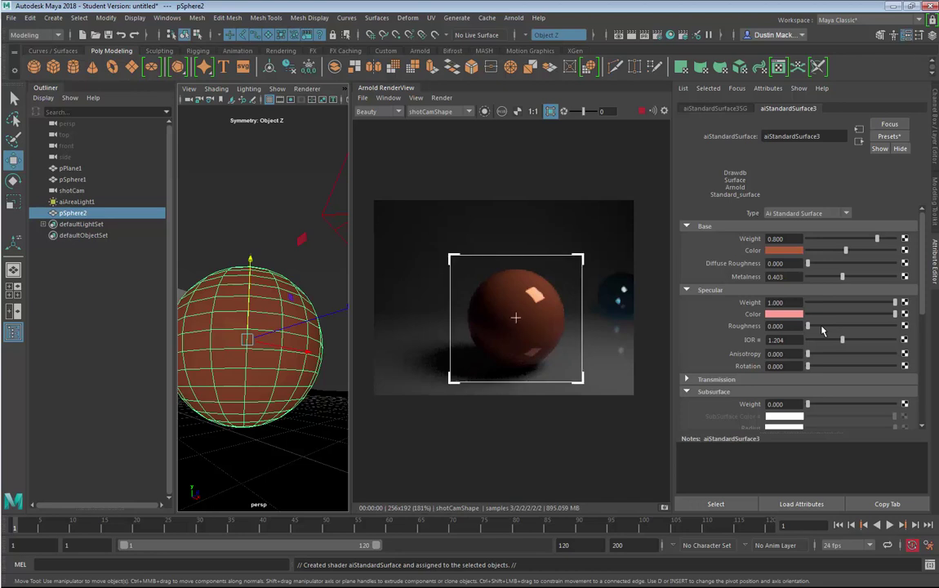
pyautogui.press('3')
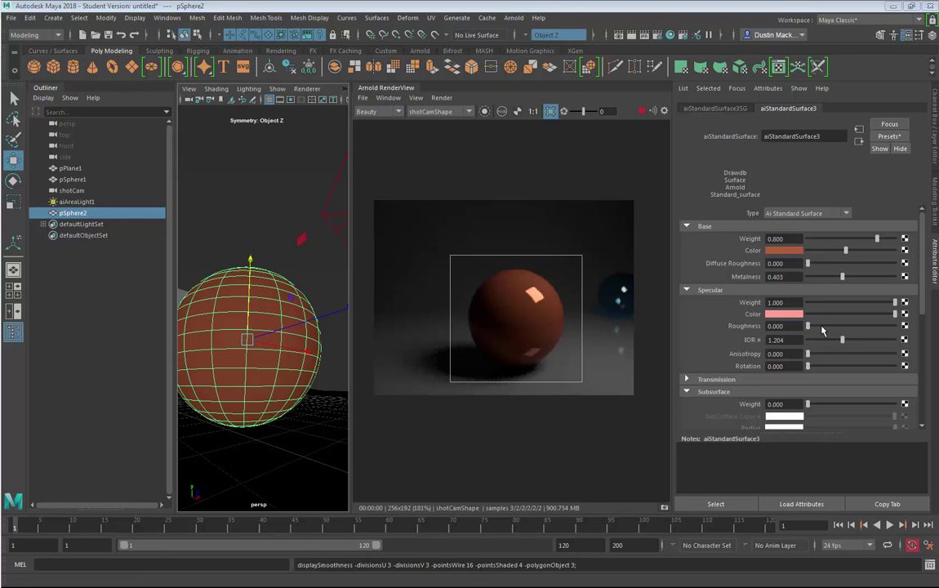
# Step: Brighten the material's base color to an orange-red of about H 7.356, S 0.902, V 1.000
pyautogui.moveTo(846, 251); pyautogui.dragTo(894, 250)
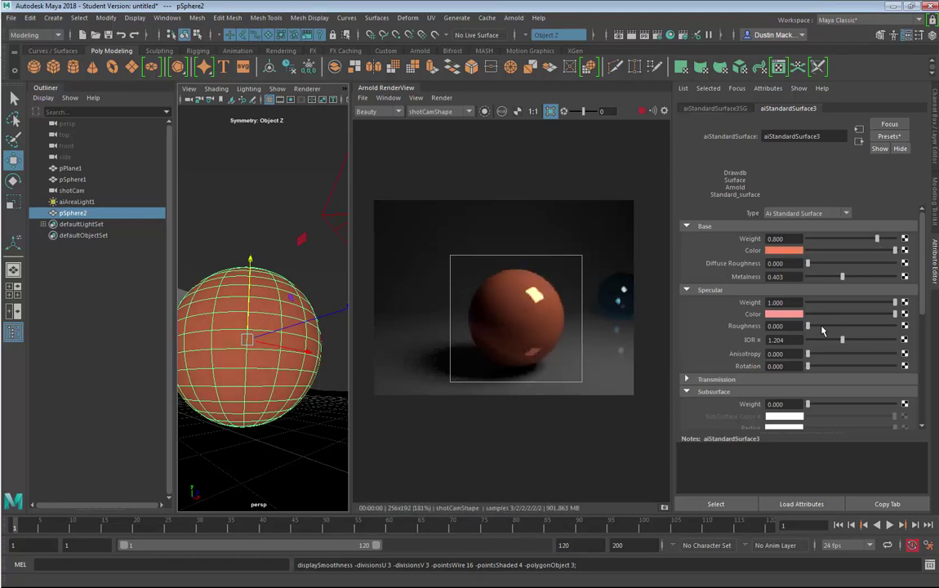
pyautogui.click(784, 250)
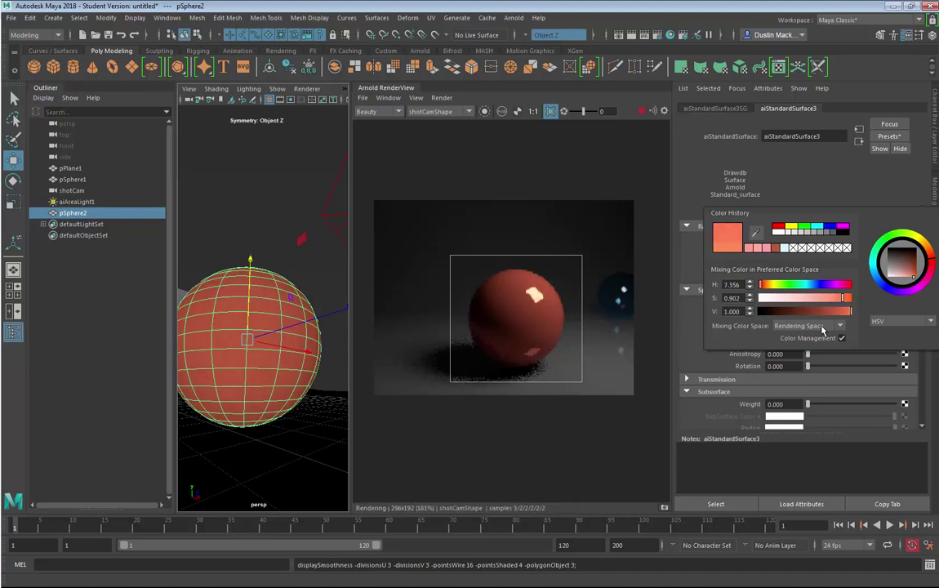
pyautogui.press('Escape')
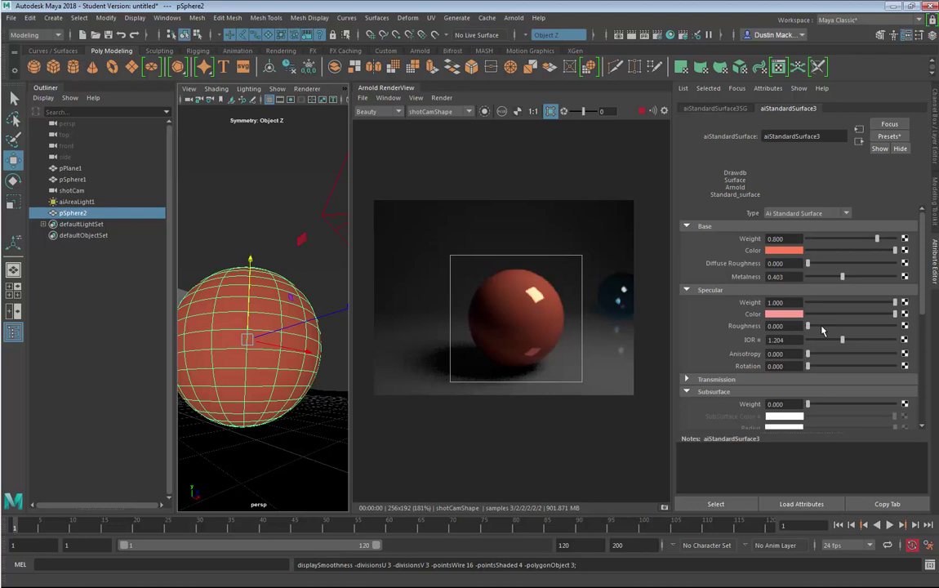
# Step: Set the specular roughness to about 0.286 and the metalness to about 0.662
pyautogui.moveTo(808, 263)
pyautogui.mouseDown()
pyautogui.moveTo(832, 263)
pyautogui.moveTo(807, 263)
pyautogui.mouseUp()
pyautogui.moveTo(807, 325); pyautogui.dragTo(832, 325)
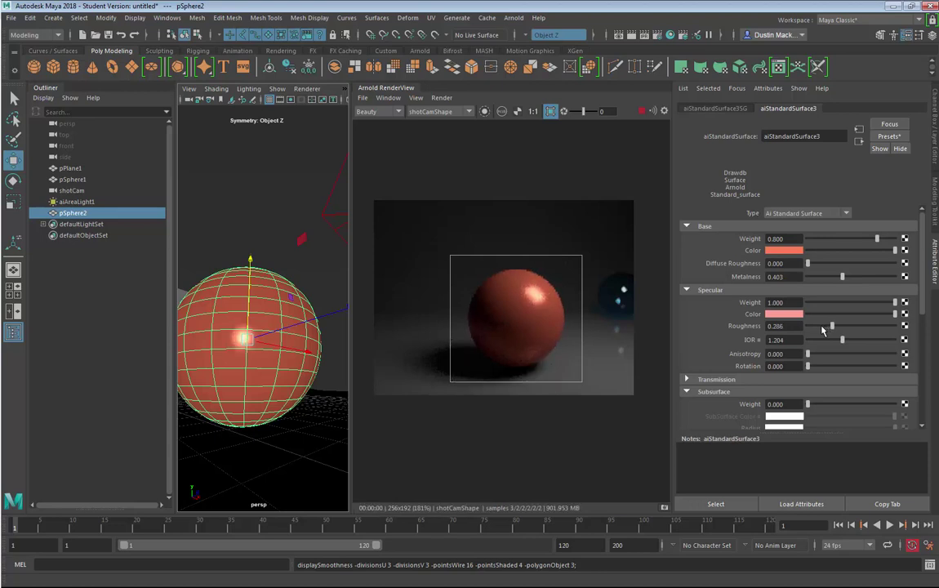
pyautogui.moveTo(842, 276); pyautogui.dragTo(865, 275)
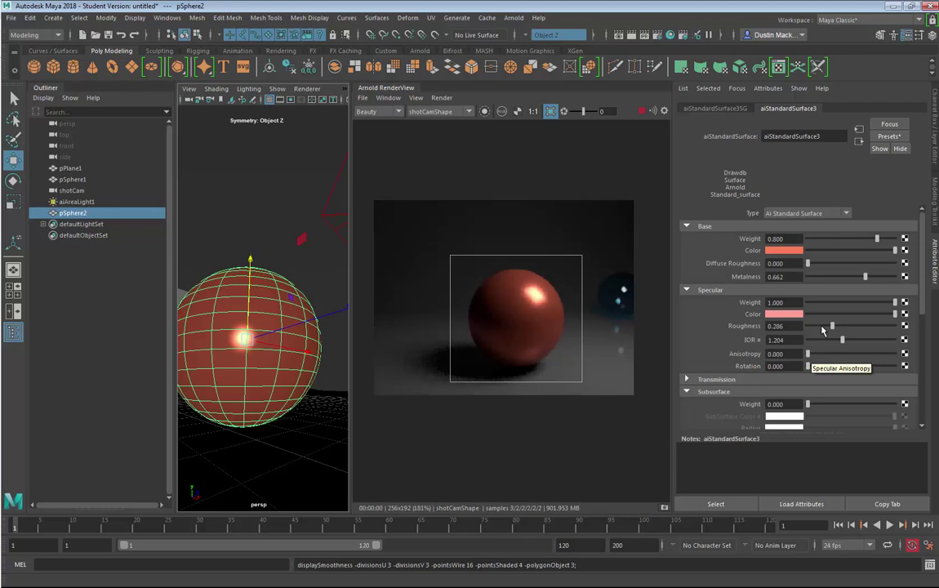
# Step: Set the specular anisotropy to about 0.682 and its rotation to 0.143
pyautogui.moveTo(807, 353); pyautogui.dragTo(867, 353)
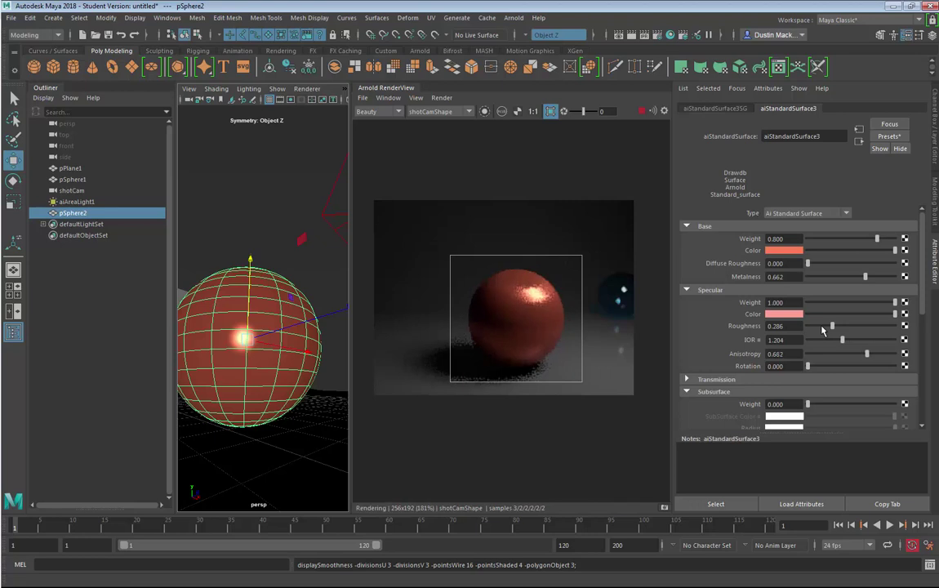
pyautogui.click(783, 366)
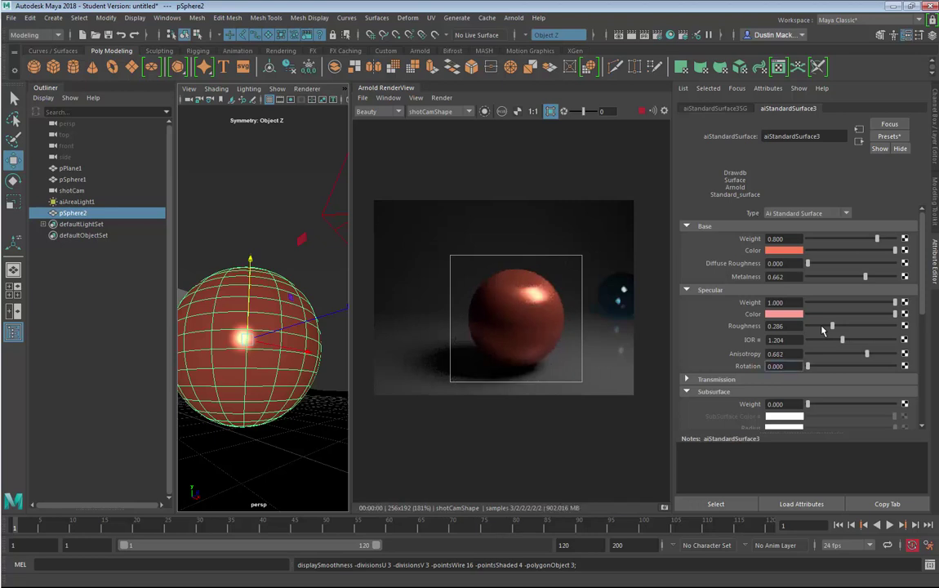
pyautogui.write('0.143')
pyautogui.press('Return')
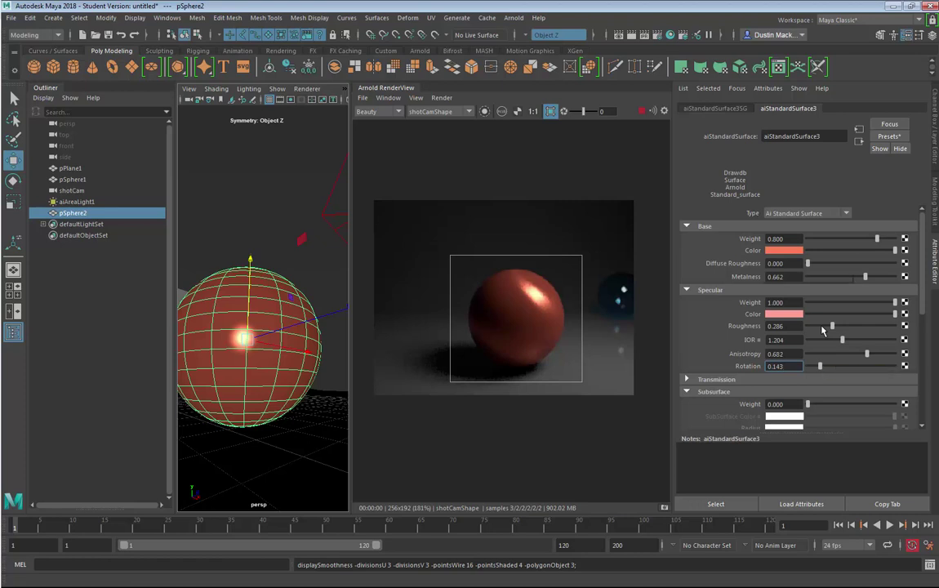
# Step: Raise the metalness to about 0.844 and the base weight to 1.000
pyautogui.moveTo(865, 276); pyautogui.dragTo(881, 277)
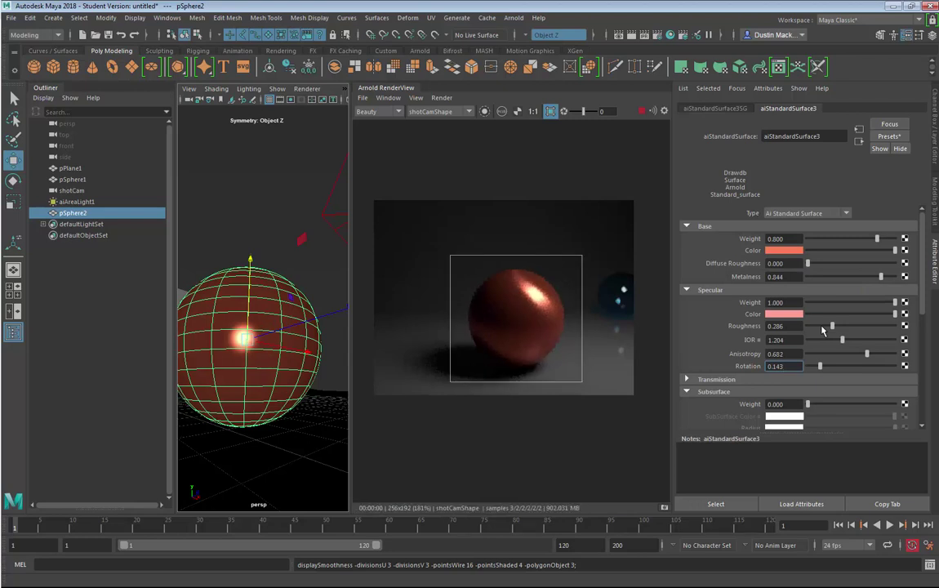
pyautogui.moveTo(877, 238); pyautogui.dragTo(895, 239)
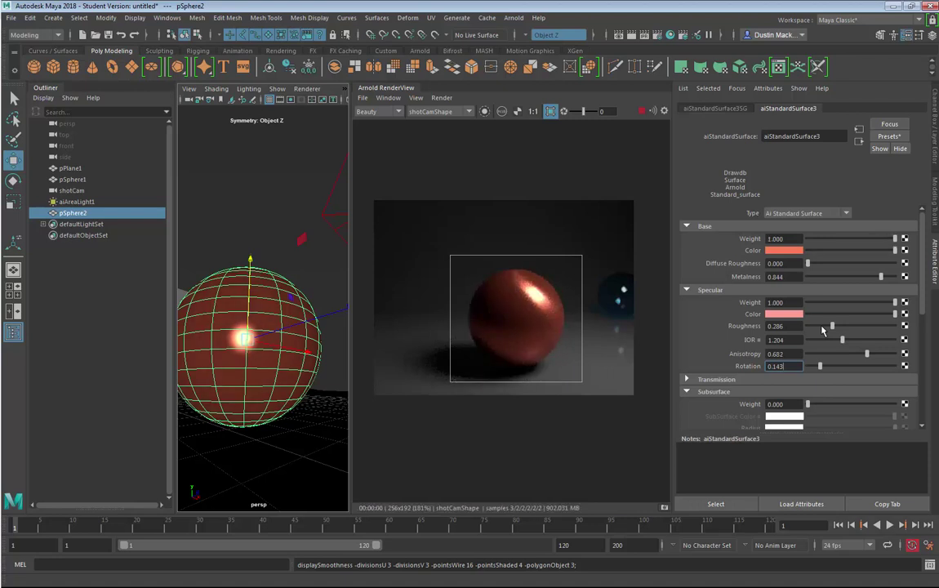
# Step: Give the material a coat with a weight of about 0.812 and a roughness of about 0.591
pyautogui.scroll(-3, 822, 329)
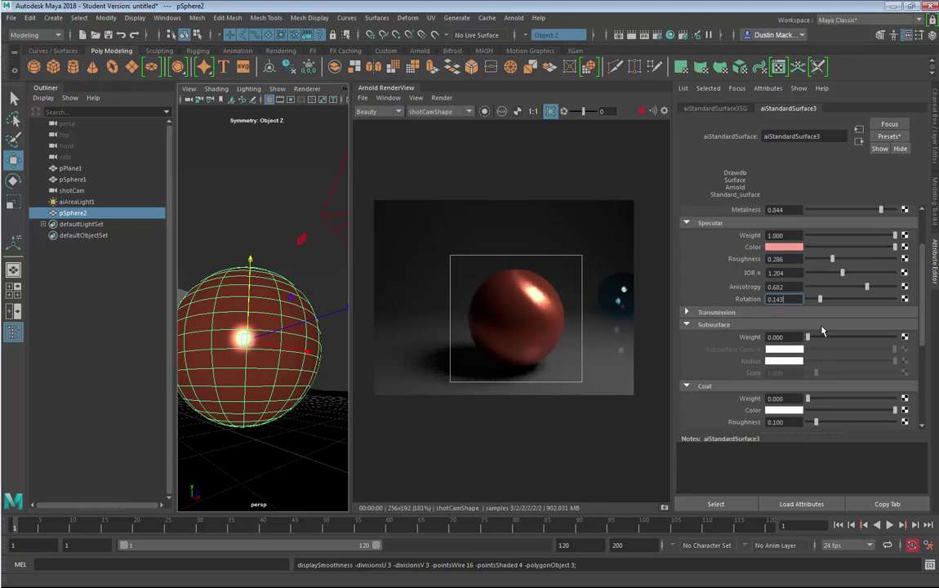
pyautogui.moveTo(807, 397); pyautogui.dragTo(846, 397)
pyautogui.moveTo(847, 397); pyautogui.dragTo(879, 397)
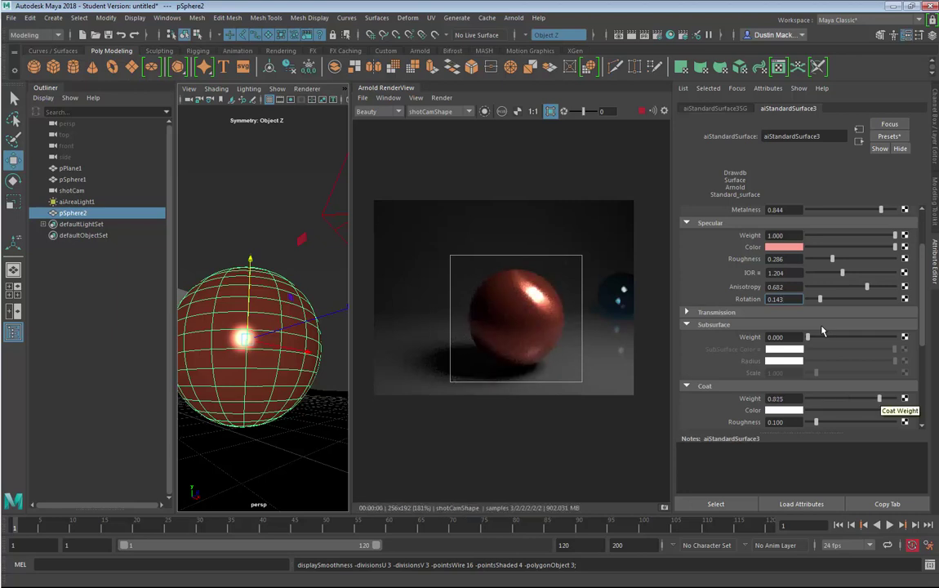
pyautogui.moveTo(878, 399)
pyautogui.mouseDown()
pyautogui.moveTo(889, 398)
pyautogui.moveTo(878, 399)
pyautogui.mouseUp()
pyautogui.moveTo(815, 422); pyautogui.dragTo(859, 422)
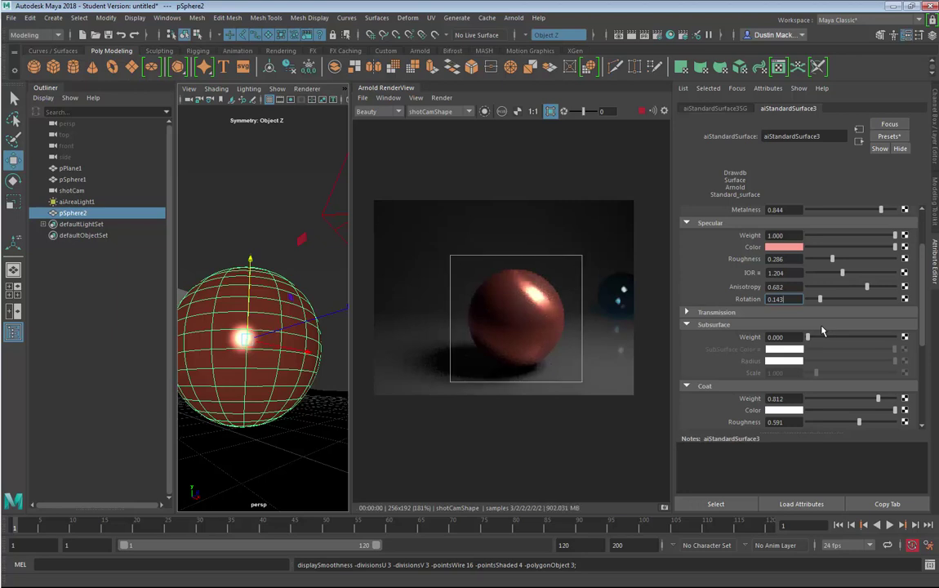
# Step: Set the coat color to light blue, with a coat weight of 1.000 and a roughness of about 0.403
pyautogui.click(784, 410)
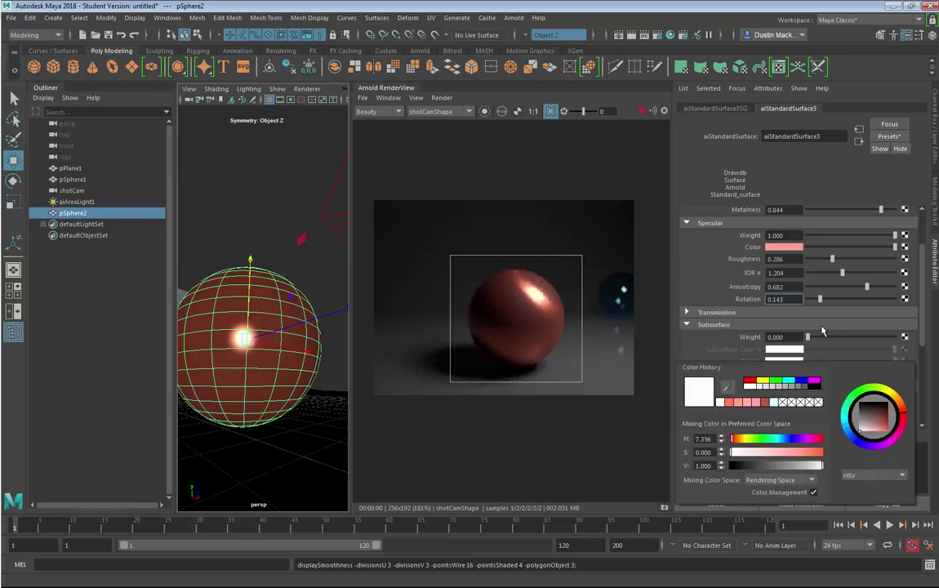
pyautogui.click(847, 433)
pyautogui.moveTo(873, 417); pyautogui.dragTo(878, 431)
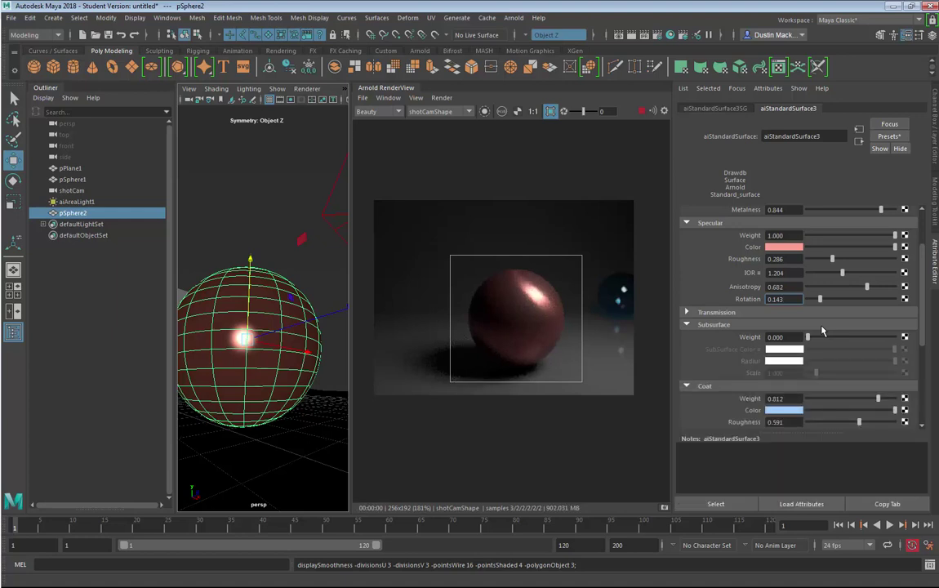
pyautogui.moveTo(858, 422)
pyautogui.mouseDown()
pyautogui.moveTo(834, 422)
pyautogui.moveTo(870, 422)
pyautogui.moveTo(835, 422)
pyautogui.moveTo(894, 399)
pyautogui.mouseUp()
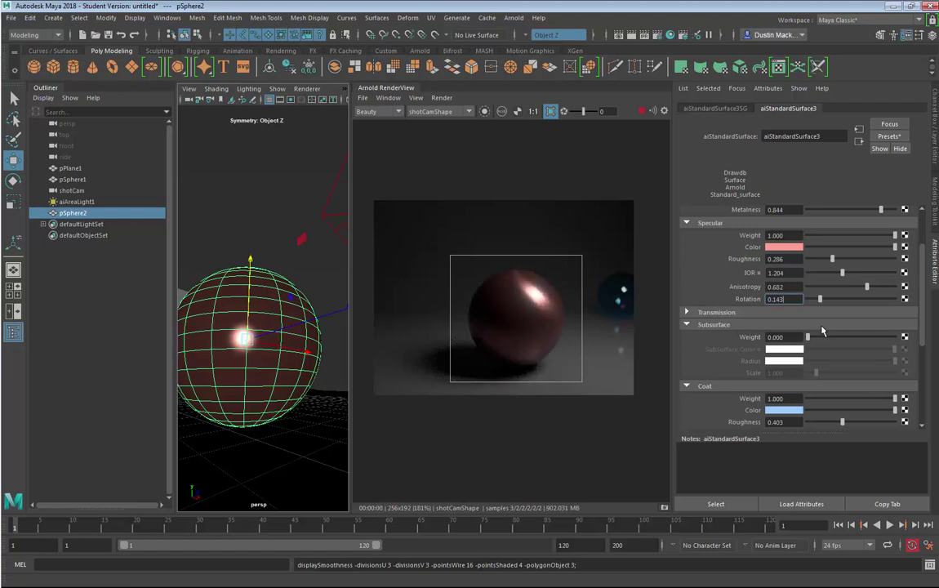
# Step: Change the coat color to a light orange, about S 0.863, V 0.814
pyautogui.click(783, 410)
pyautogui.moveTo(871, 429)
pyautogui.mouseDown()
pyautogui.moveTo(879, 414)
pyautogui.moveTo(879, 429)
pyautogui.mouseUp()
pyautogui.moveTo(886, 393); pyautogui.dragTo(877, 428)
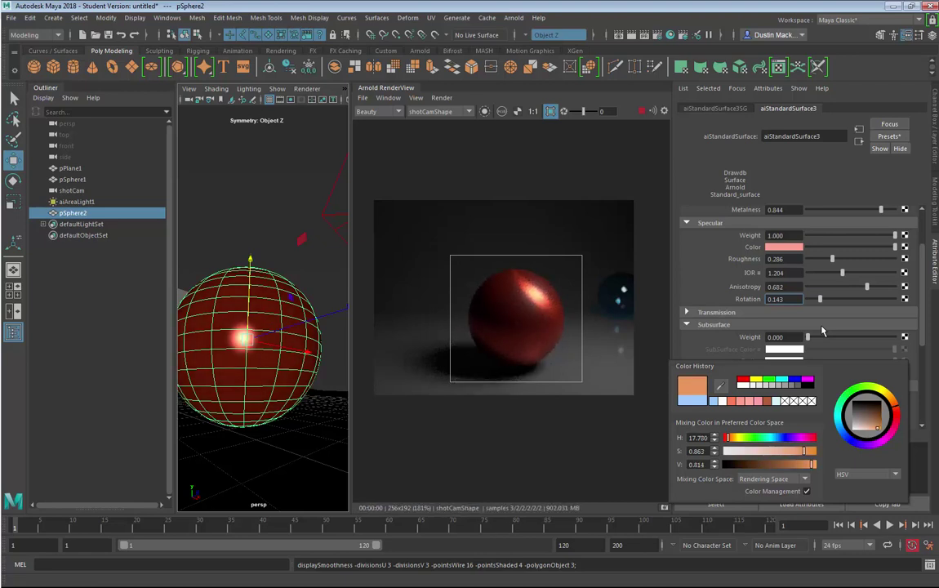
pyautogui.moveTo(894, 406); pyautogui.dragTo(893, 403)
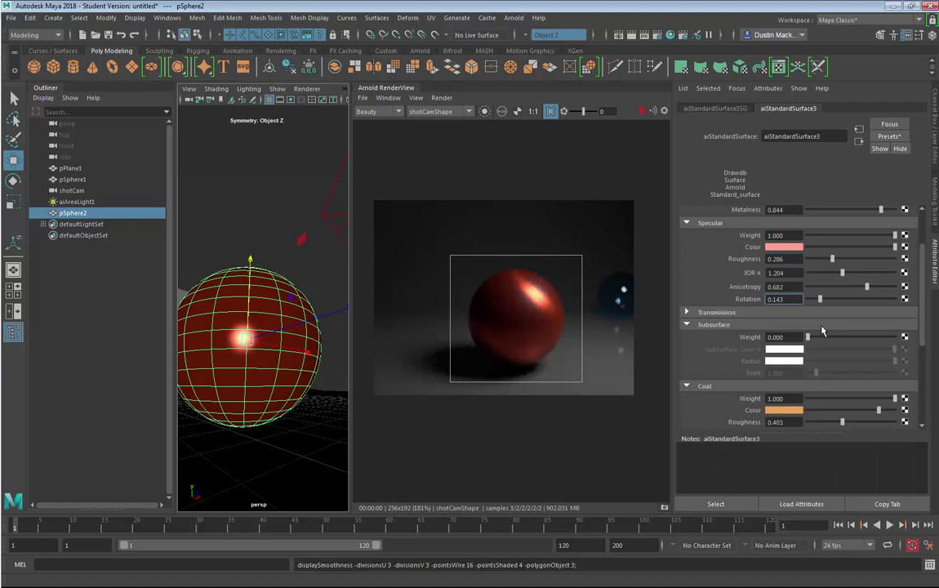
# Step: Try coat weights of about 0.675 and 0, and settle the coat weight at about 0.526
pyautogui.moveTo(894, 398); pyautogui.dragTo(866, 399)
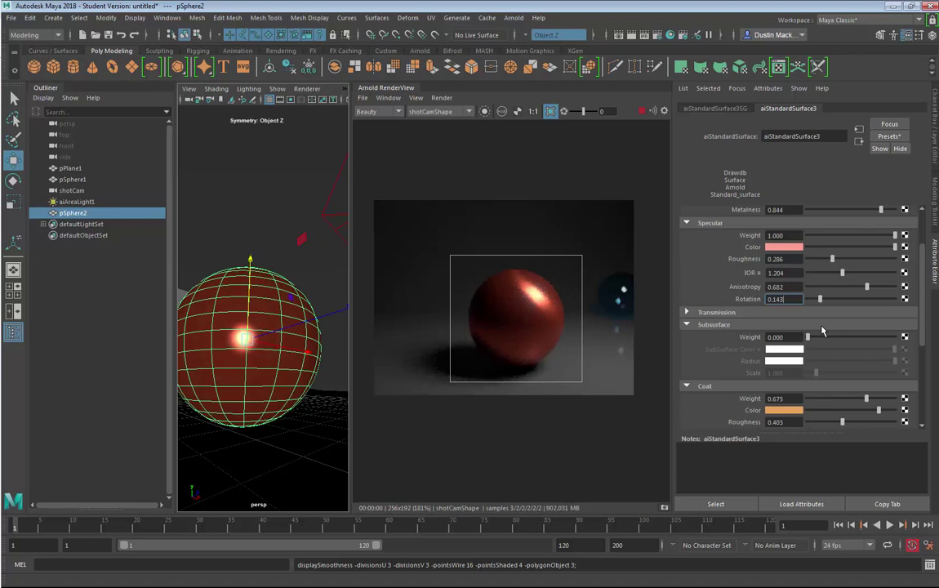
pyautogui.hotkey('ctrl', 'z')
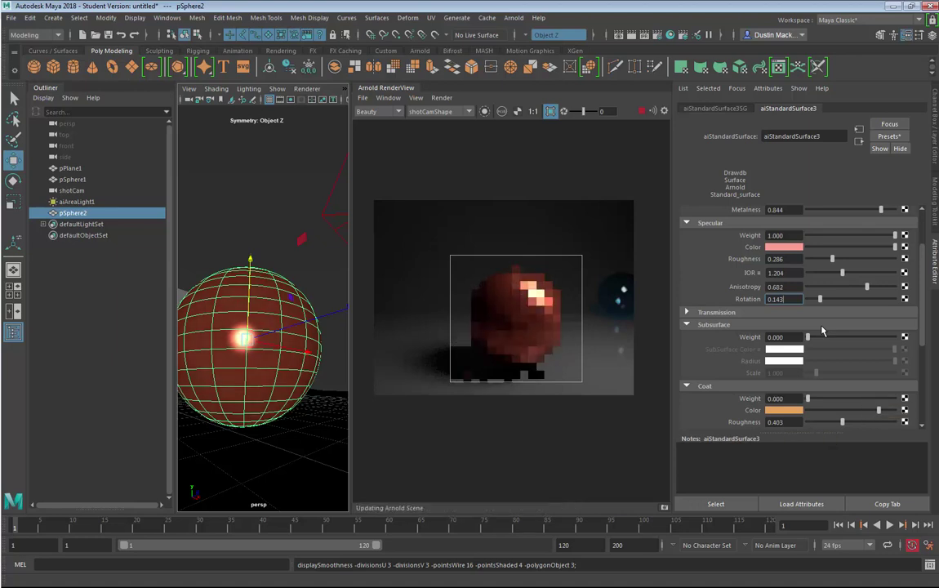
pyautogui.hotkey('ctrl', 'z')
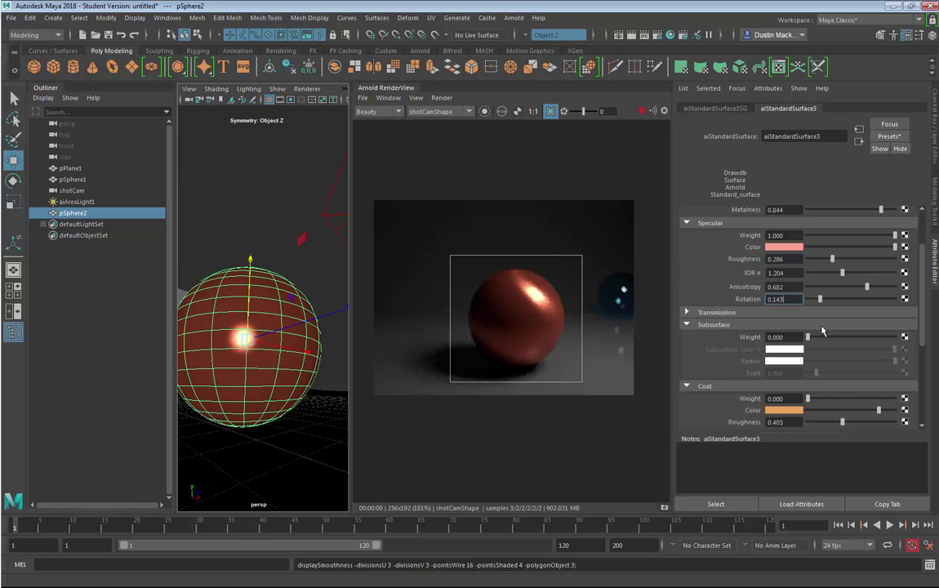
pyautogui.hotkey('ctrl', 'z')
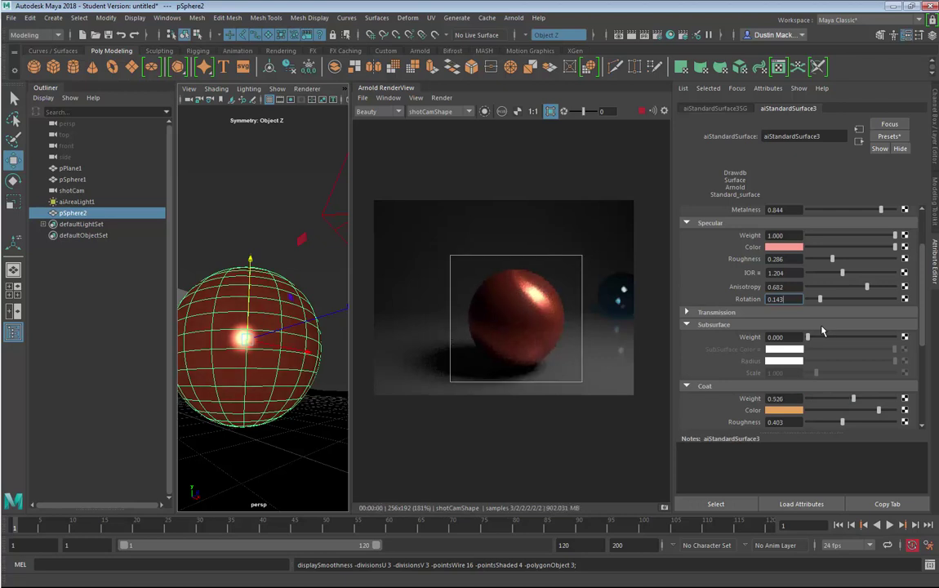
# Step: Set the material's emission color to orange
pyautogui.scroll(-2, 822, 329)
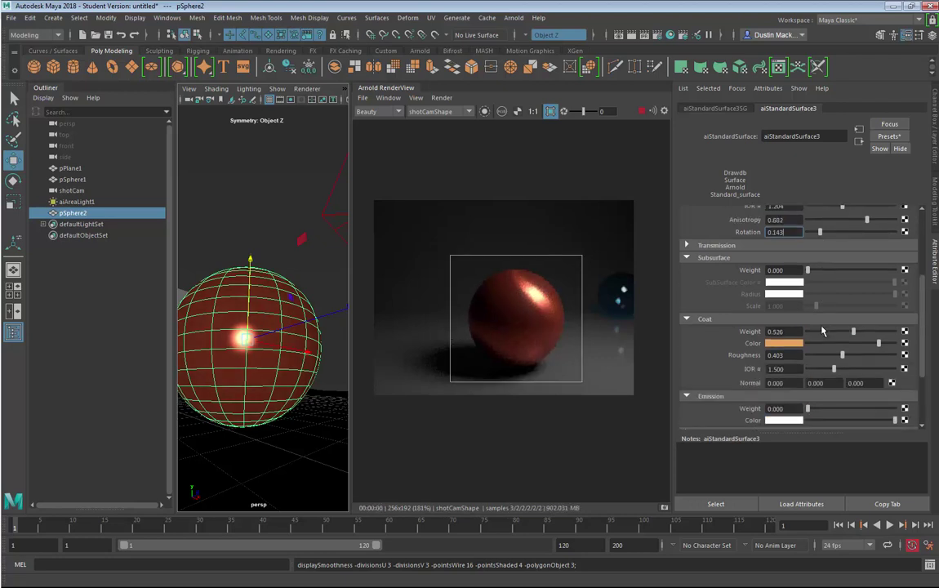
pyautogui.scroll(-1, 822, 330)
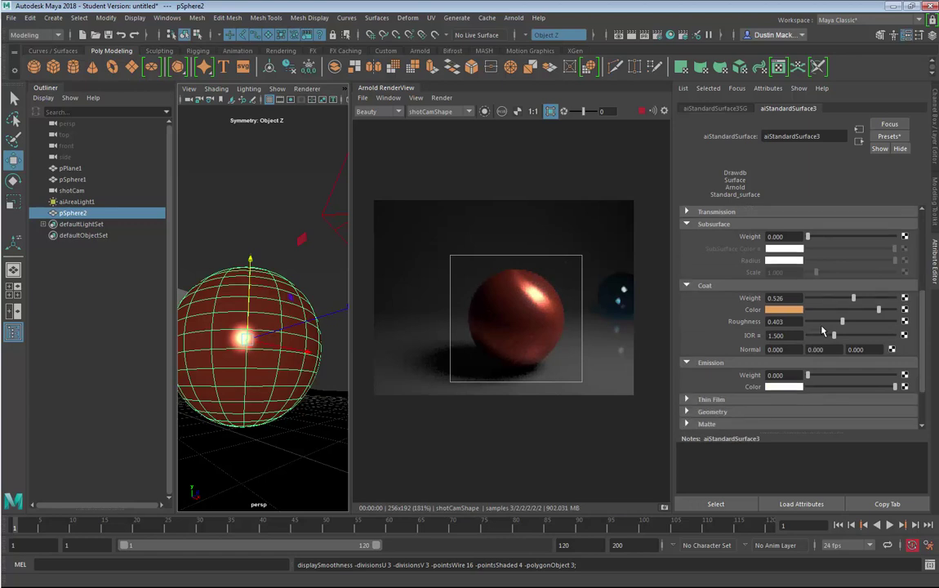
pyautogui.click(784, 309)
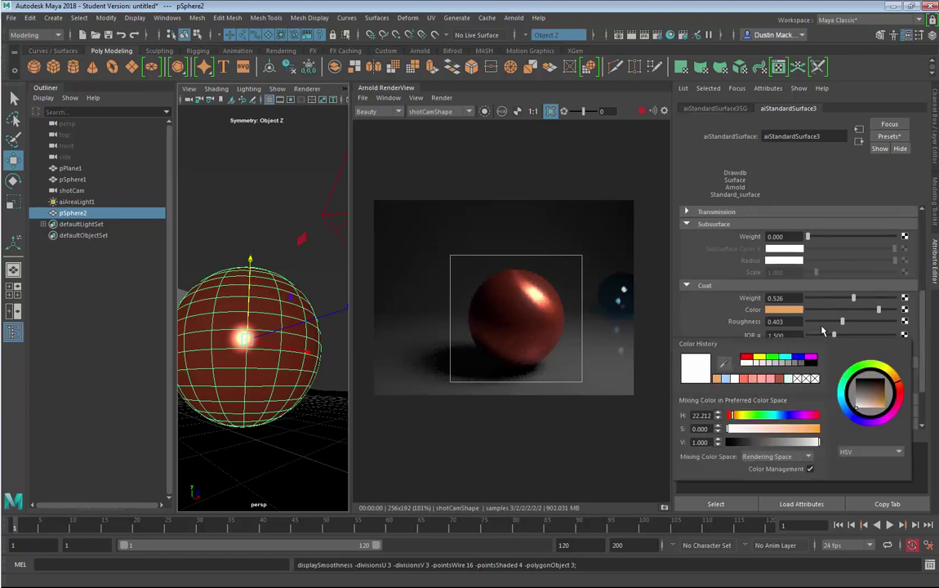
pyautogui.moveTo(872, 392); pyautogui.dragTo(881, 407)
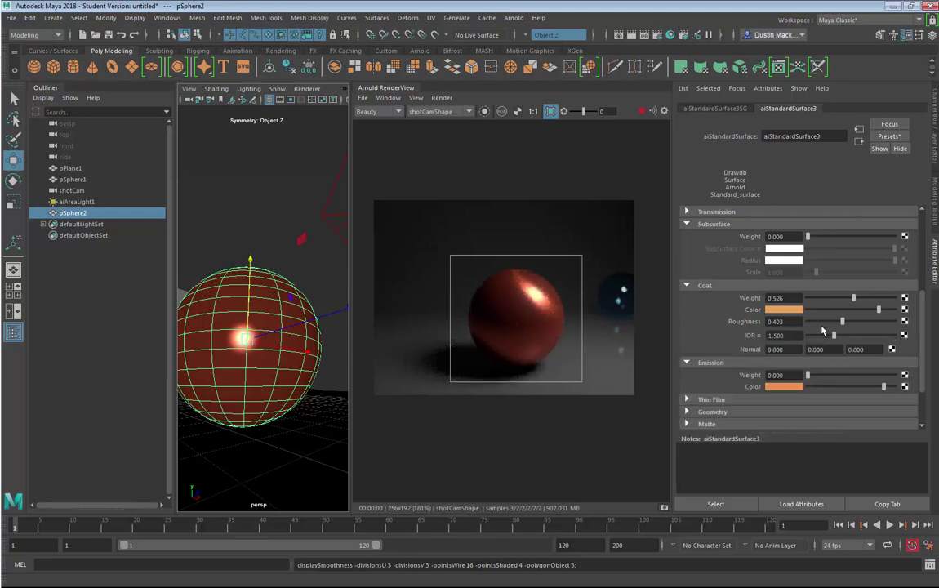
# Step: Try emission weights of about 0.156 and 0.026 on the material and return the weight to 0
pyautogui.moveTo(807, 374); pyautogui.dragTo(820, 374)
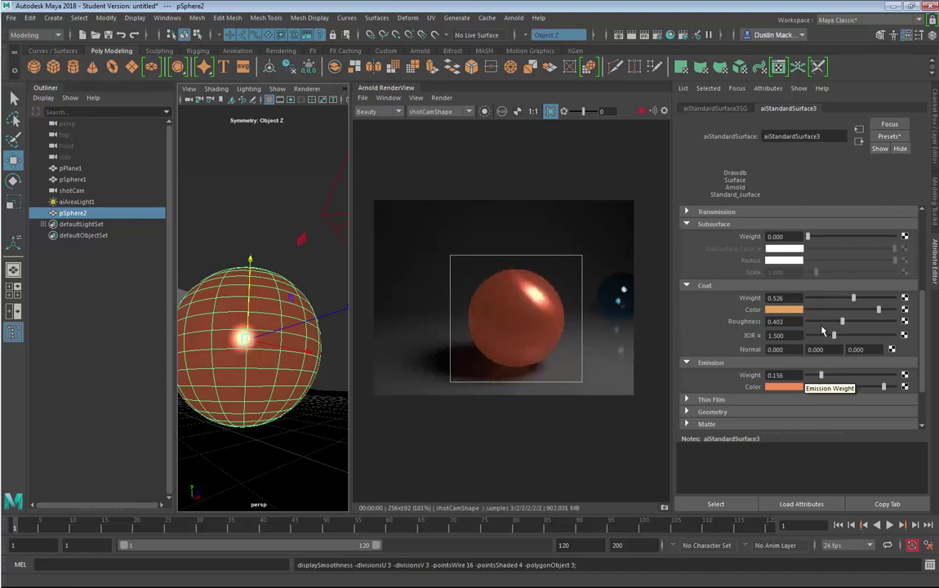
pyautogui.moveTo(820, 375); pyautogui.dragTo(810, 375)
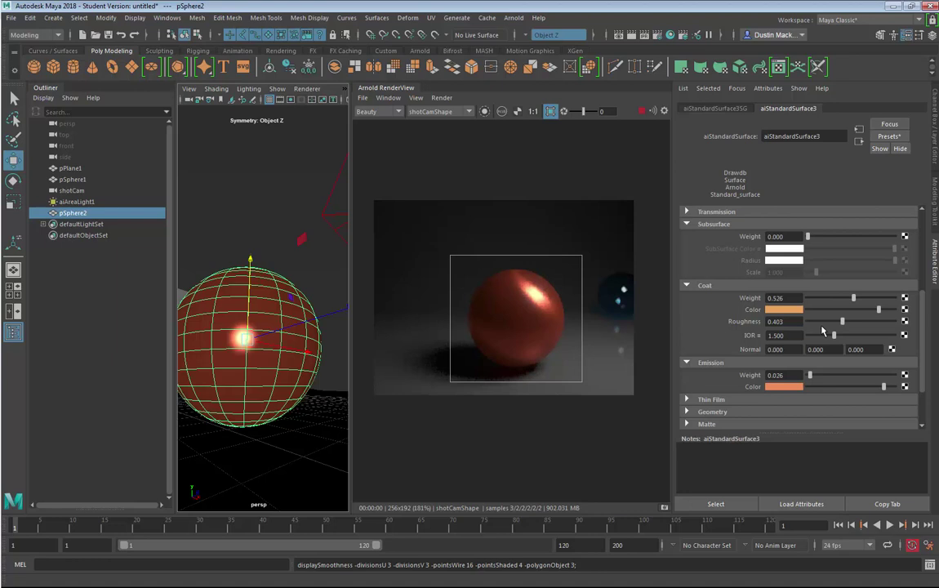
pyautogui.moveTo(809, 375); pyautogui.dragTo(808, 375)
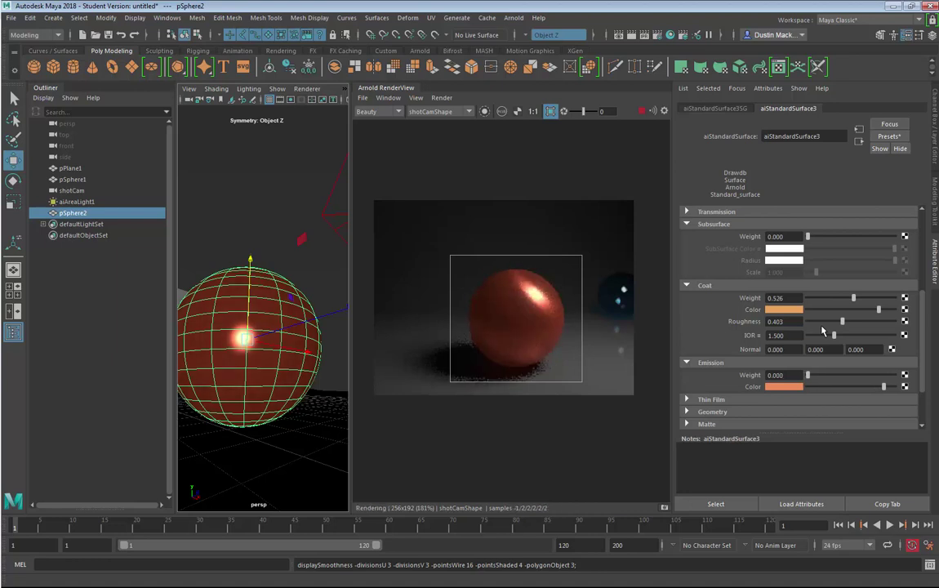
pyautogui.scroll(-3, 822, 331)
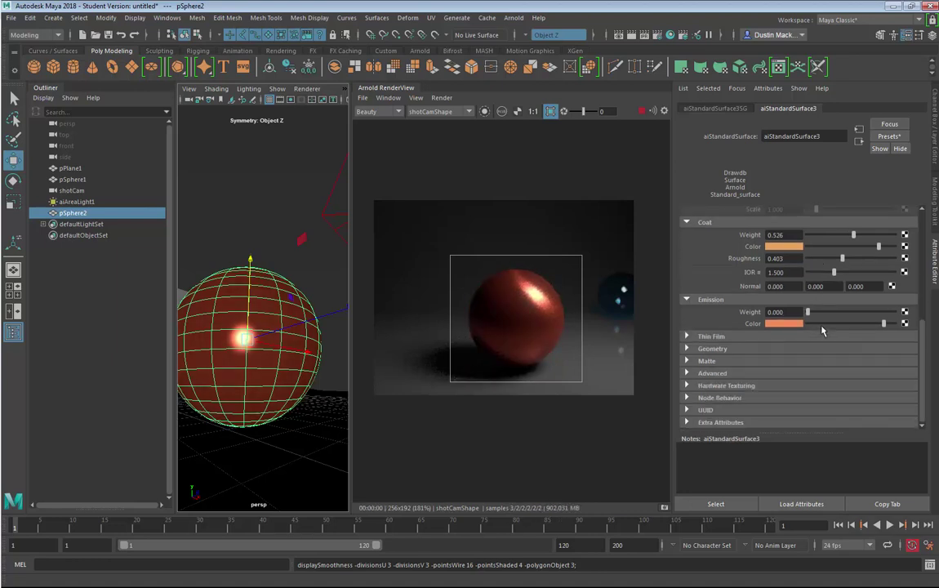
pyautogui.scroll(6, 822, 331)
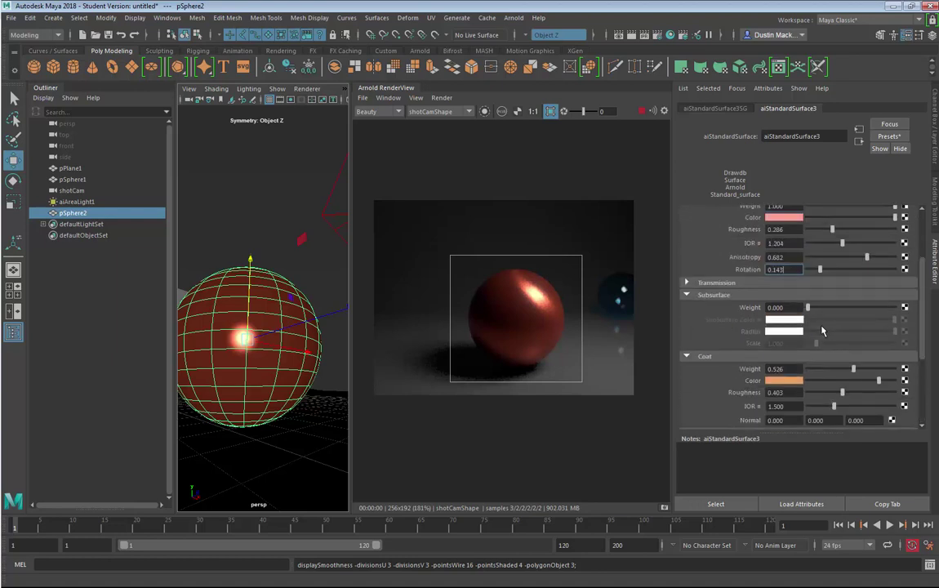
# Step: Collapse the Subsurface and Coat attribute groups and move the red sphere sideways to about X -5.817 at the edge of the shot
pyautogui.click(713, 295)
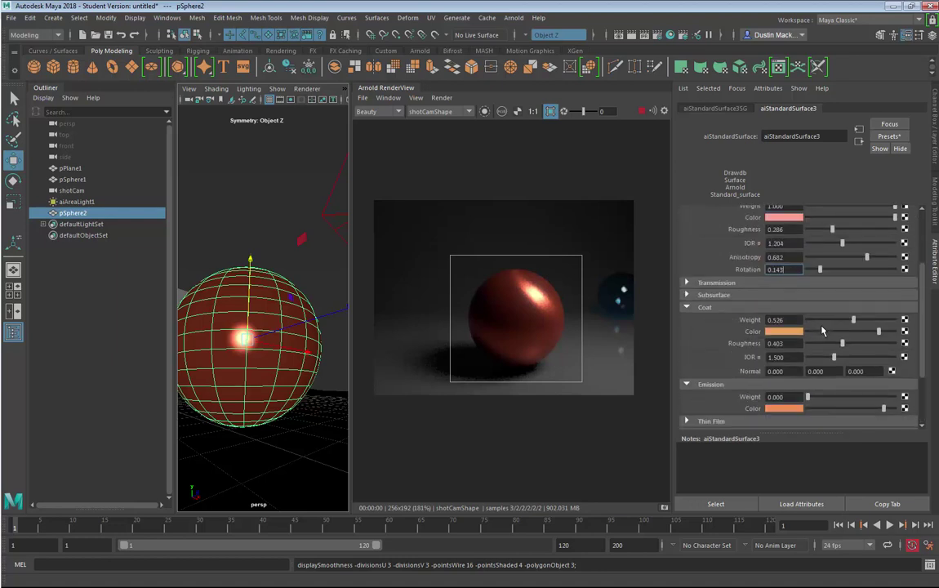
pyautogui.click(705, 307)
pyautogui.press('w')
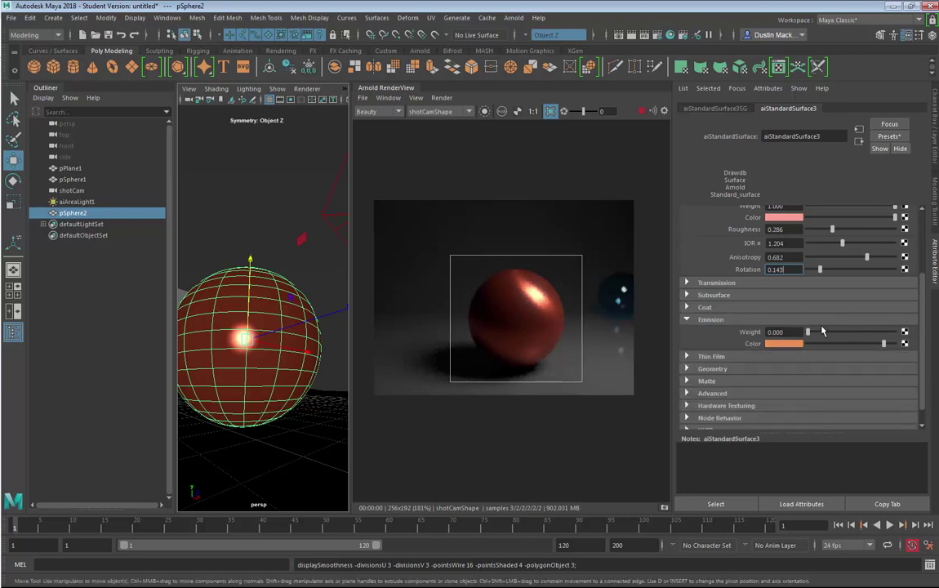
pyautogui.moveTo(335, 311)
pyautogui.mouseDown()
pyautogui.moveTo(183, 360)
pyautogui.moveTo(217, 350)
pyautogui.mouseUp()
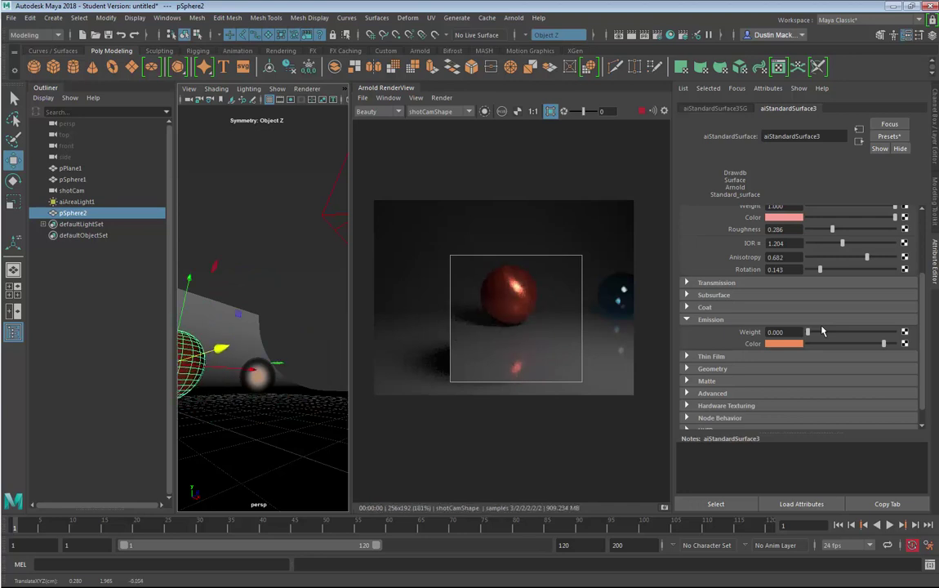
pyautogui.moveTo(245, 310)
pyautogui.keyDown('alt'); pyautogui.mouseDown()
pyautogui.moveTo(285, 353)
pyautogui.moveTo(273, 332)
pyautogui.moveTo(239, 333)
pyautogui.mouseUp(); pyautogui.keyUp('alt')
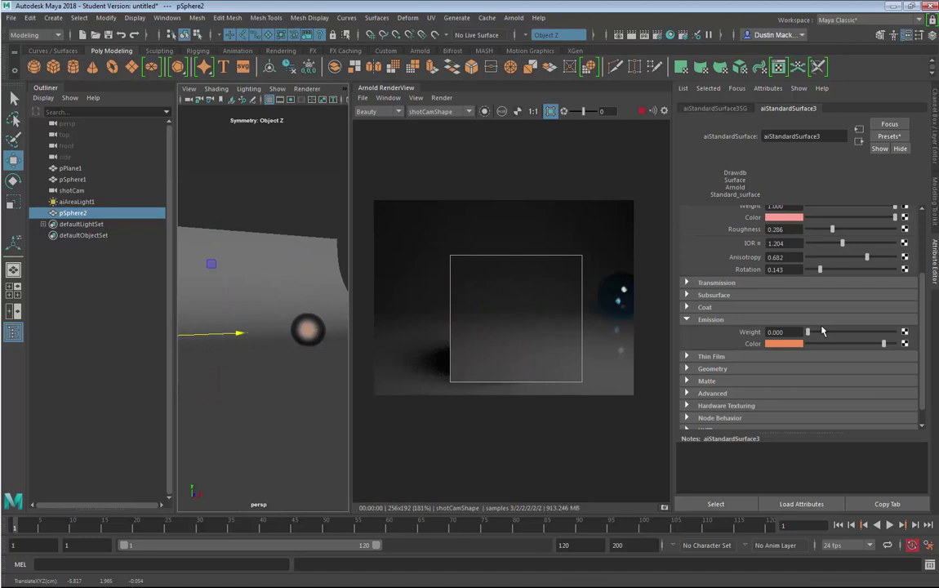
# Step: Clear the crop region in the render and shift the dark blue sphere inward toward the middle of the frame
pyautogui.click(549, 111)
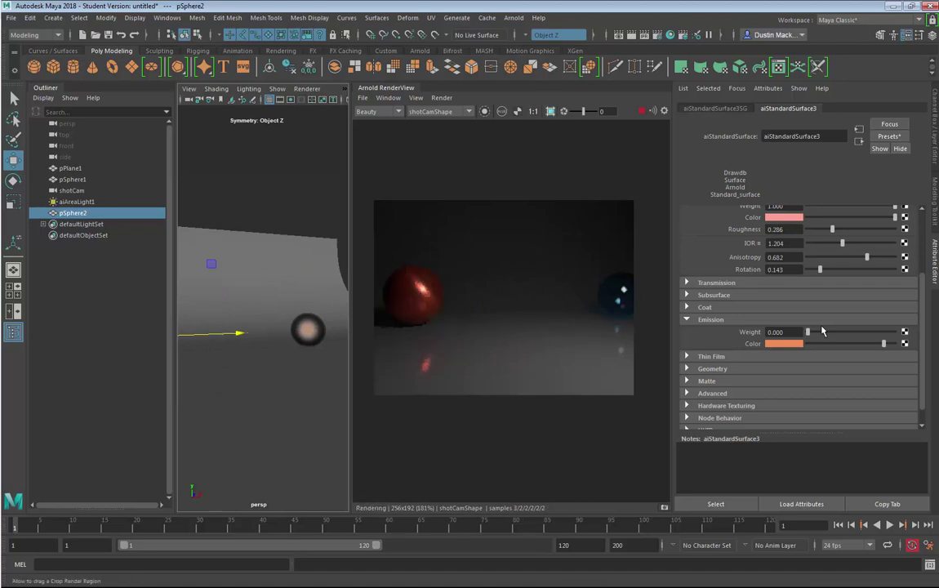
pyautogui.click(550, 111)
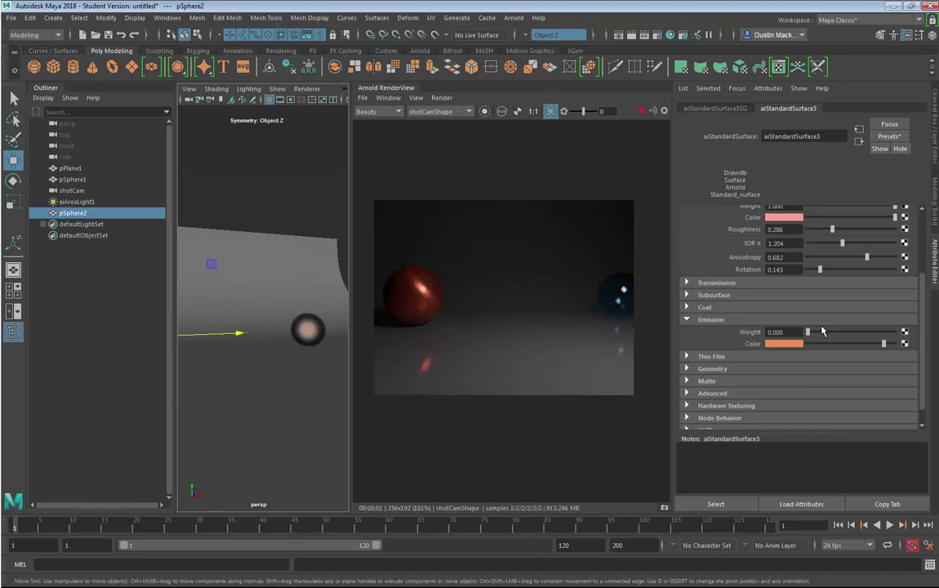
pyautogui.click(286, 318)
pyautogui.click(308, 329)
pyautogui.moveTo(308, 330); pyautogui.dragTo(284, 330)
pyautogui.scroll(-3, 263, 326)
pyautogui.keyDown('alt'); pyautogui.moveTo(263, 327); pyautogui.dragTo(269, 328, button='middle'); pyautogui.keyUp('alt')
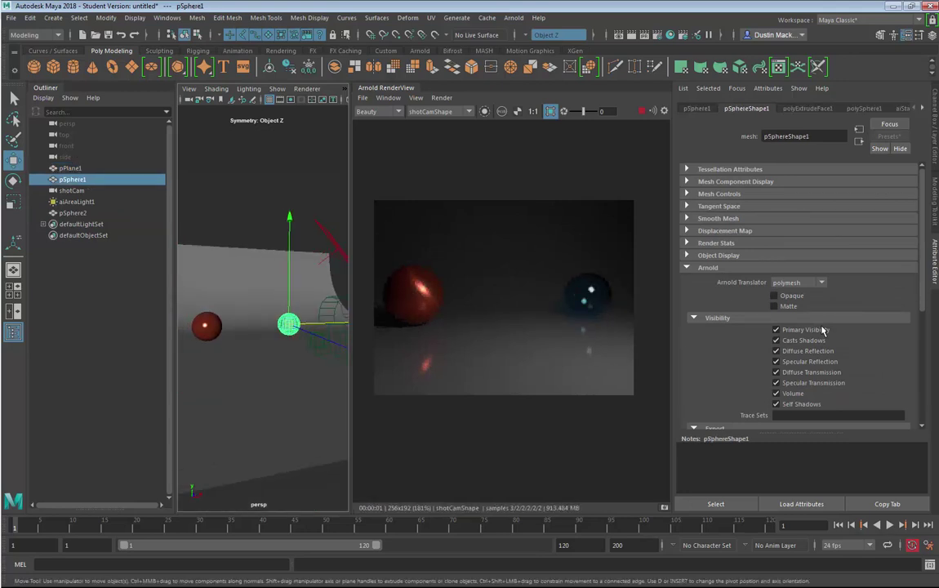
# Step: Duplicate the red sphere and place the copy in the foreground between the other two, at about Z 8.279
pyautogui.click(206, 325)
pyautogui.hotkey('ctrl', 'd')
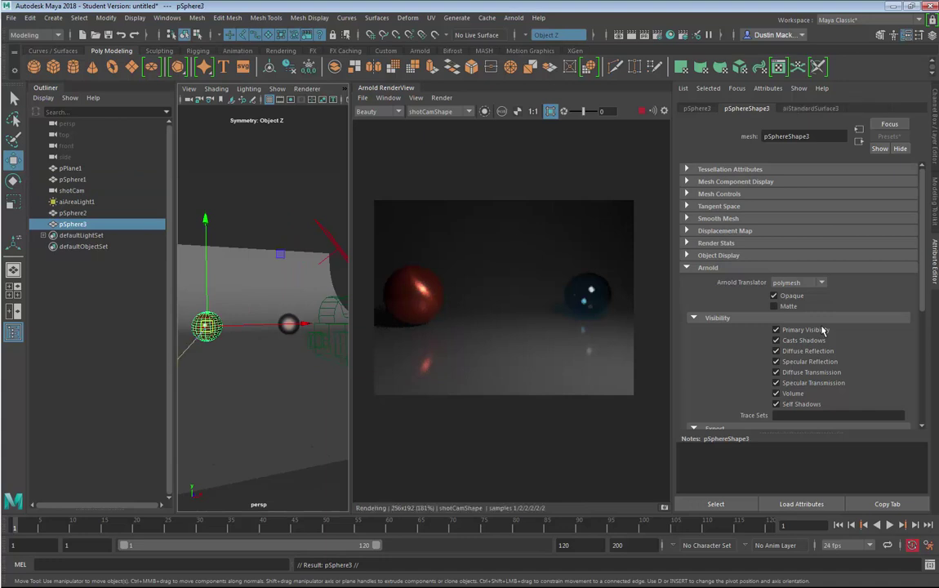
pyautogui.moveTo(189, 344)
pyautogui.mouseDown()
pyautogui.moveTo(181, 351)
pyautogui.moveTo(268, 329)
pyautogui.moveTo(251, 330)
pyautogui.mouseUp()
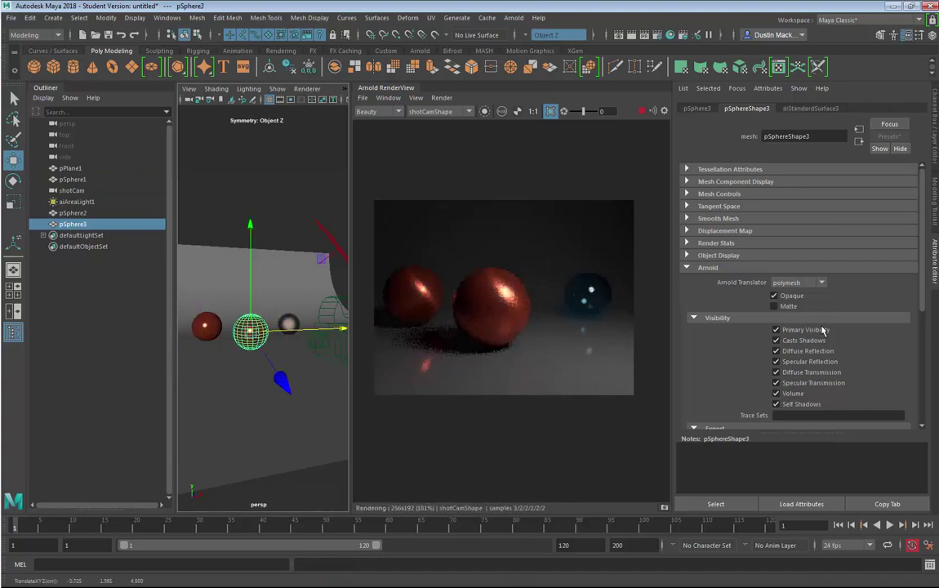
pyautogui.moveTo(281, 381)
pyautogui.mouseDown()
pyautogui.moveTo(303, 414)
pyautogui.moveTo(295, 404)
pyautogui.mouseUp()
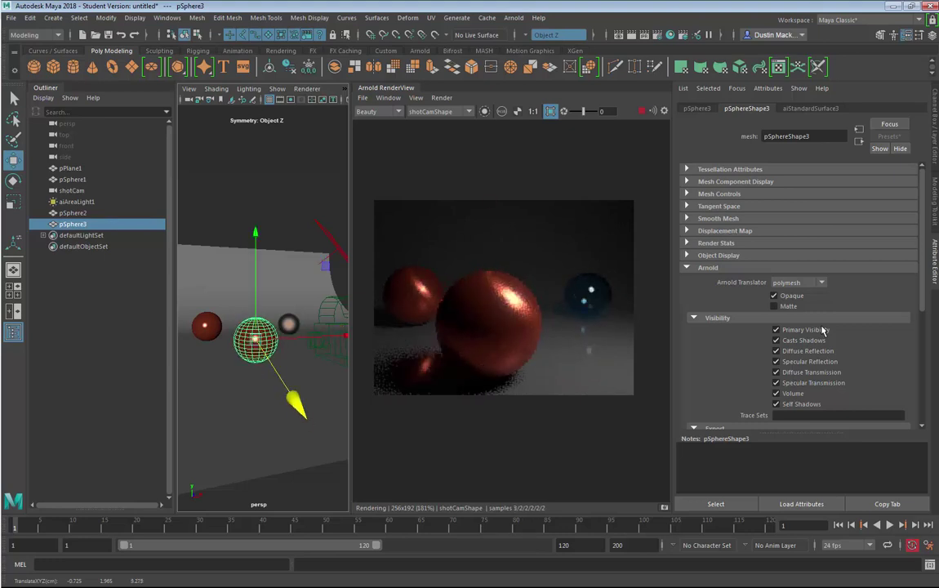
pyautogui.moveTo(325, 335); pyautogui.dragTo(329, 335)
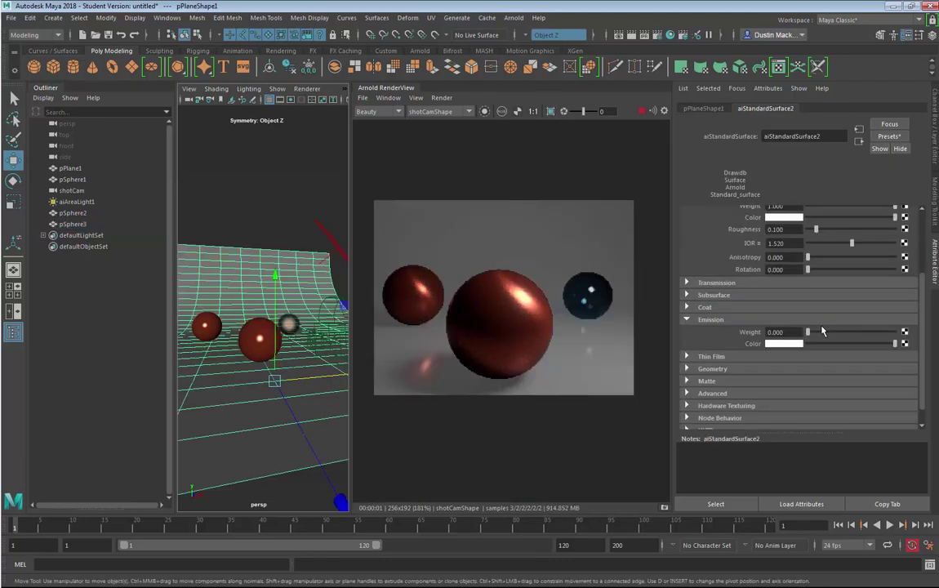
# Step: Set a render crop region around the foreground sphere and assign that sphere a new aiStandardSurface material
pyautogui.click(550, 111)
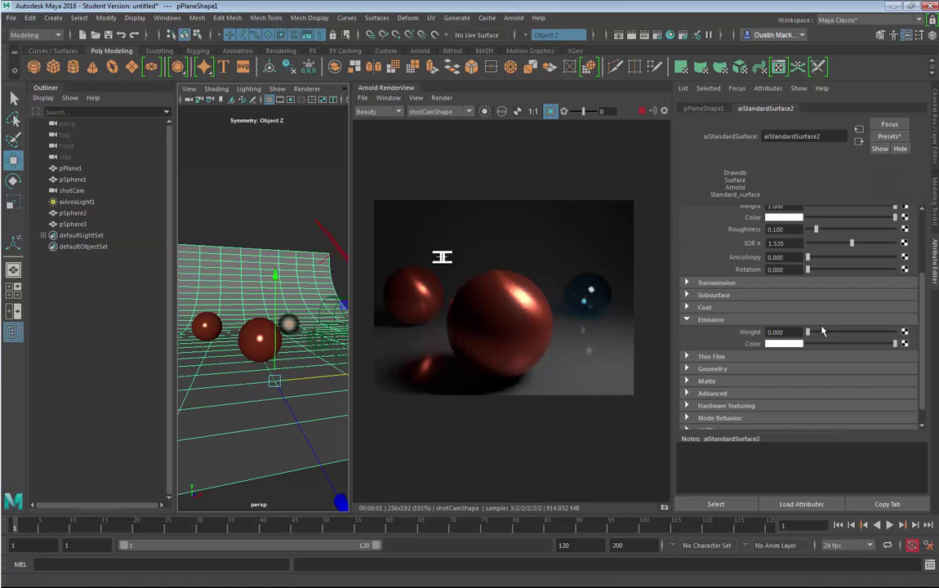
pyautogui.moveTo(441, 253); pyautogui.dragTo(569, 390)
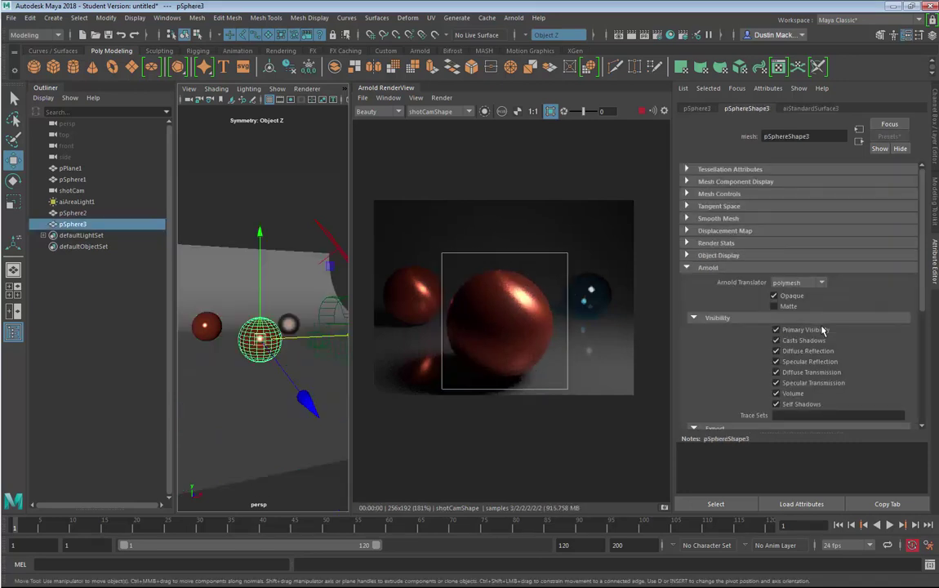
pyautogui.rightClick(261, 254)
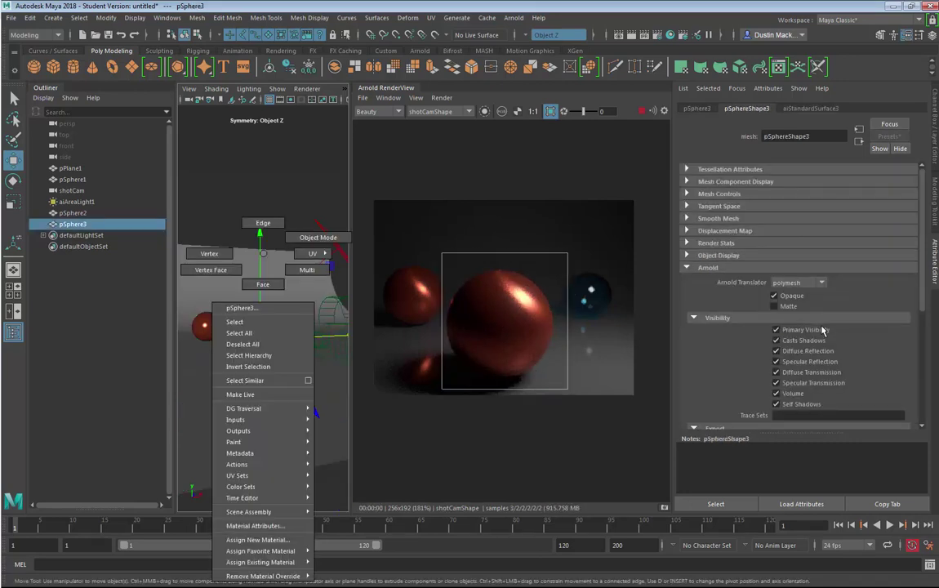
pyautogui.moveTo(262, 254); pyautogui.dragTo(258, 540, button='right')
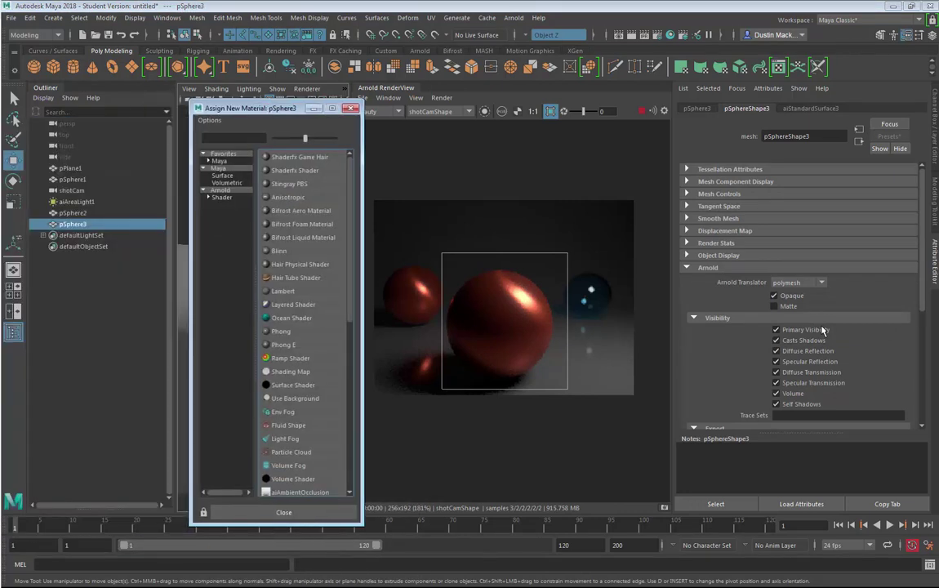
pyautogui.scroll(-4, 302, 322)
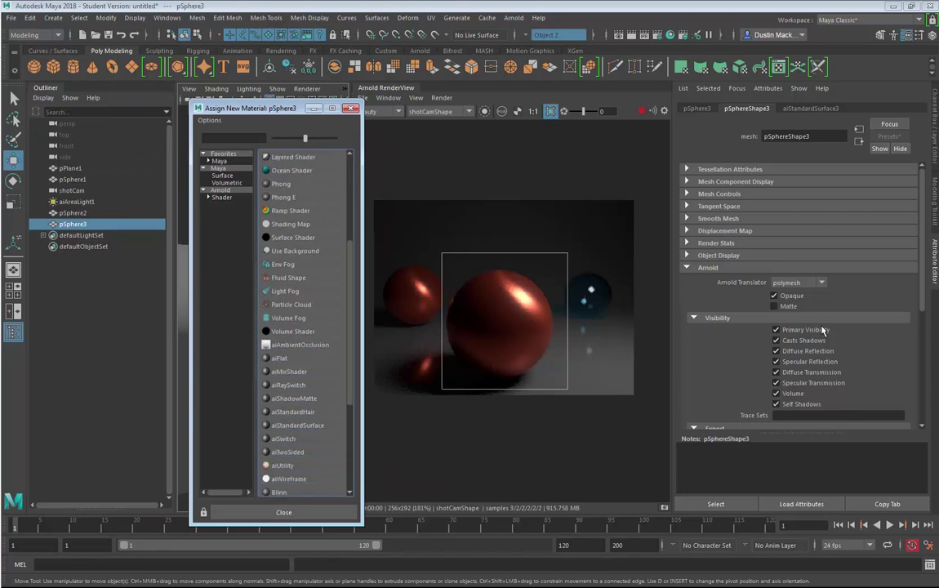
pyautogui.scroll(-1, 302, 322)
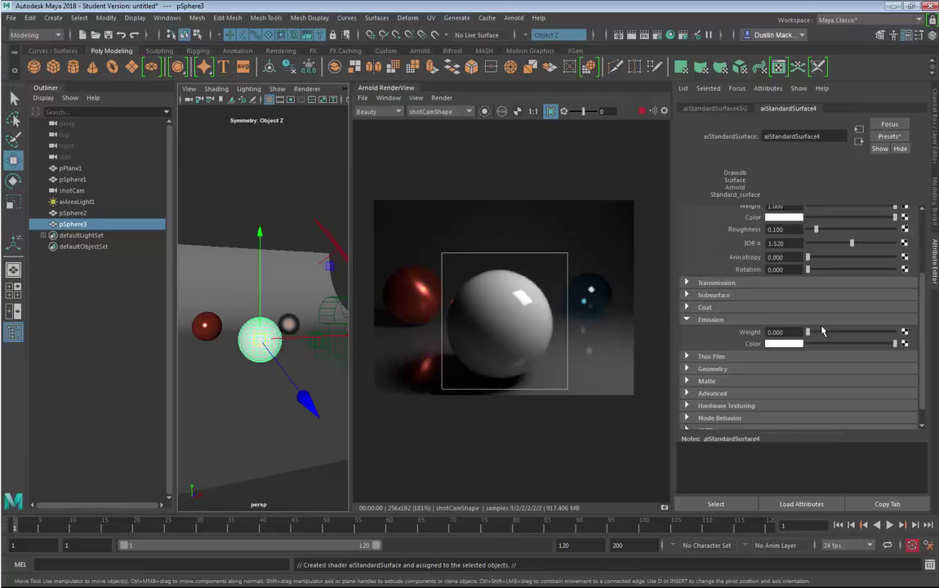
# Step: Nudge the foreground sphere to about X -0.138 and set its material's base color to a pale pink
pyautogui.scroll(4, 822, 331)
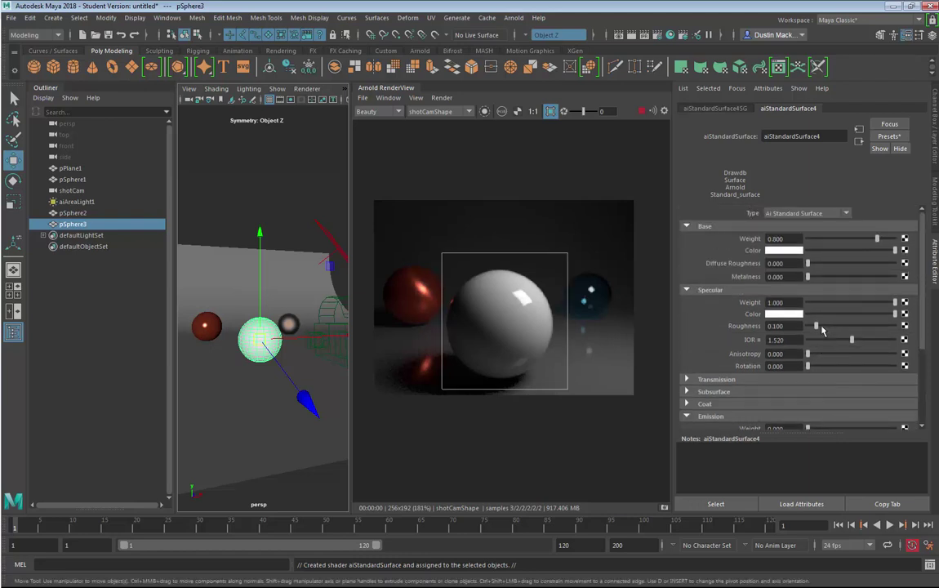
pyautogui.moveTo(306, 337); pyautogui.dragTo(308, 336)
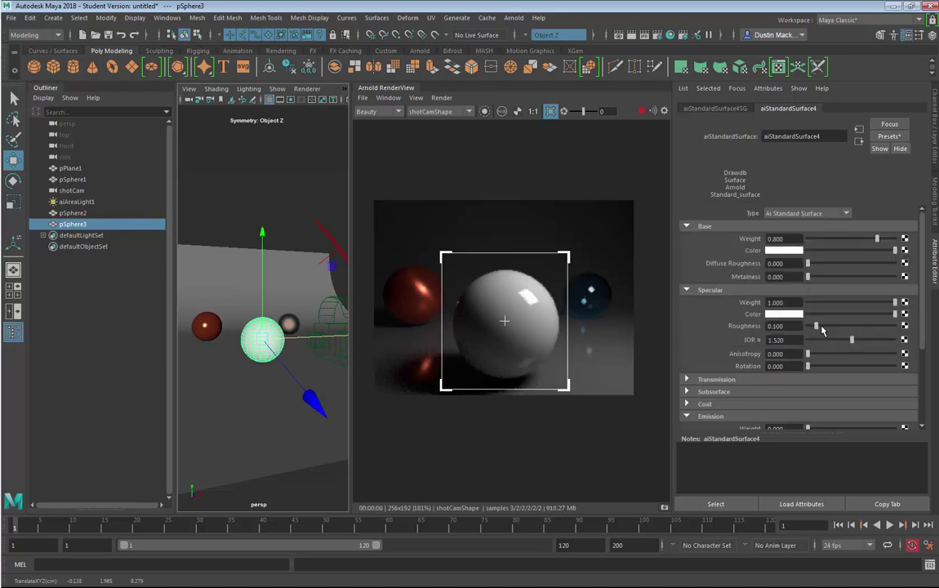
pyautogui.moveTo(853, 270); pyautogui.dragTo(870, 270)
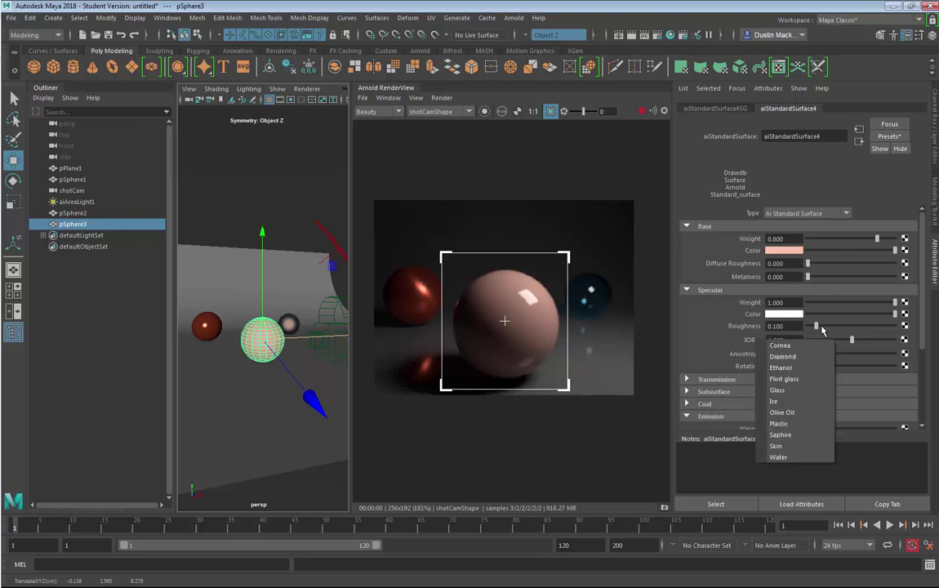
# Step: Try the Water preset for the specular IOR, and settle on the Skin preset of 1.400
pyautogui.click(779, 457)
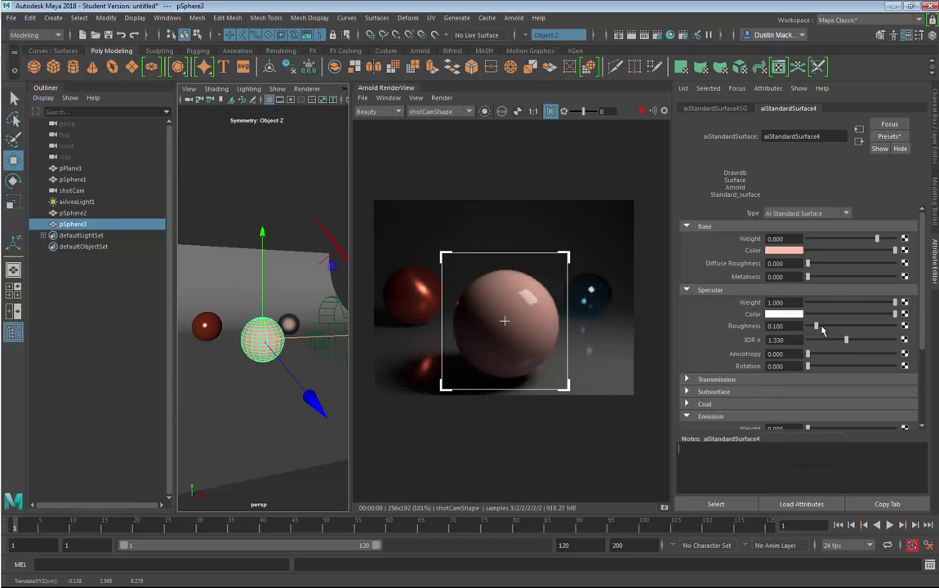
pyautogui.click(758, 340)
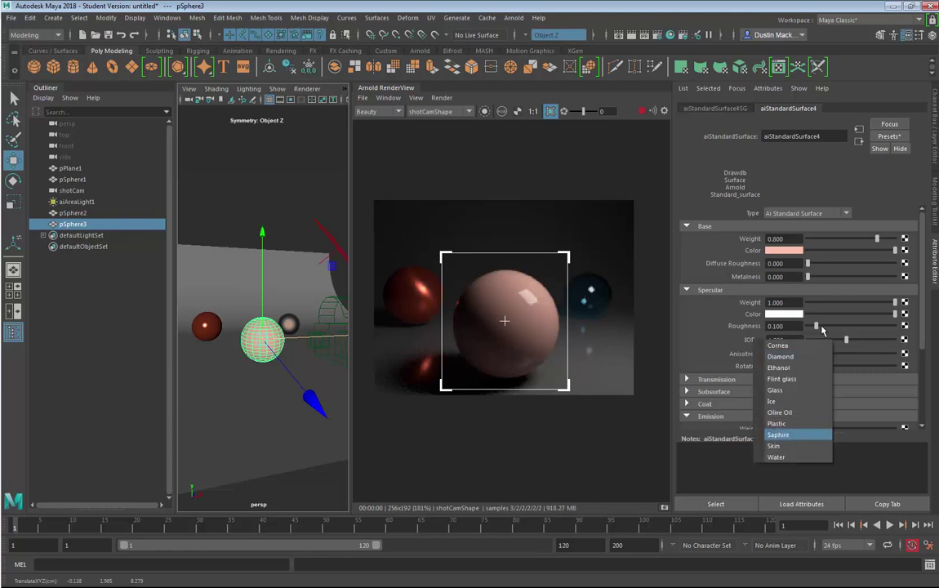
pyautogui.click(776, 446)
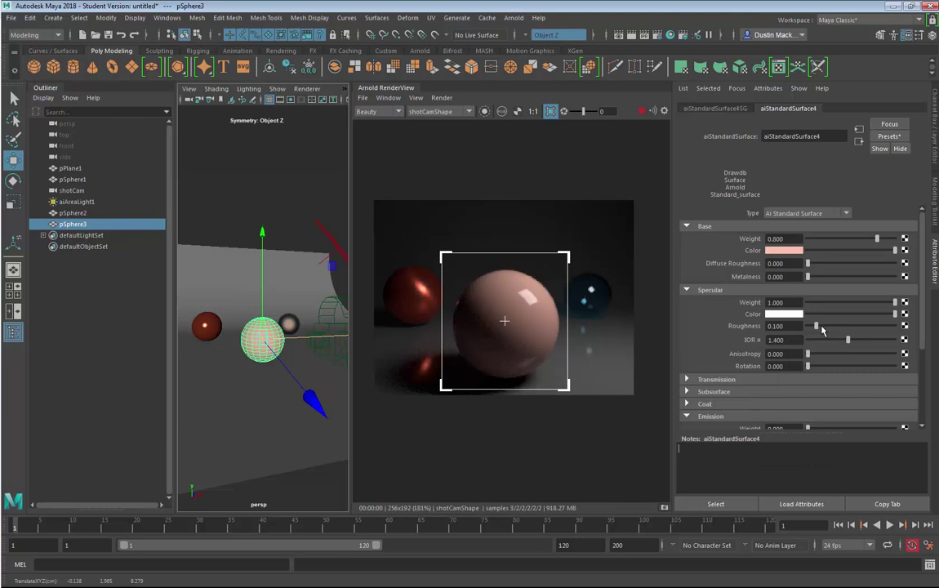
# Step: Tint the specular color a pale orange, about H 31.362, S 0.196, V 1.000, and raise the specular roughness to about 0.396
pyautogui.click(783, 314)
pyautogui.moveTo(736, 356)
pyautogui.mouseDown()
pyautogui.moveTo(752, 356)
pyautogui.moveTo(742, 343)
pyautogui.mouseUp()
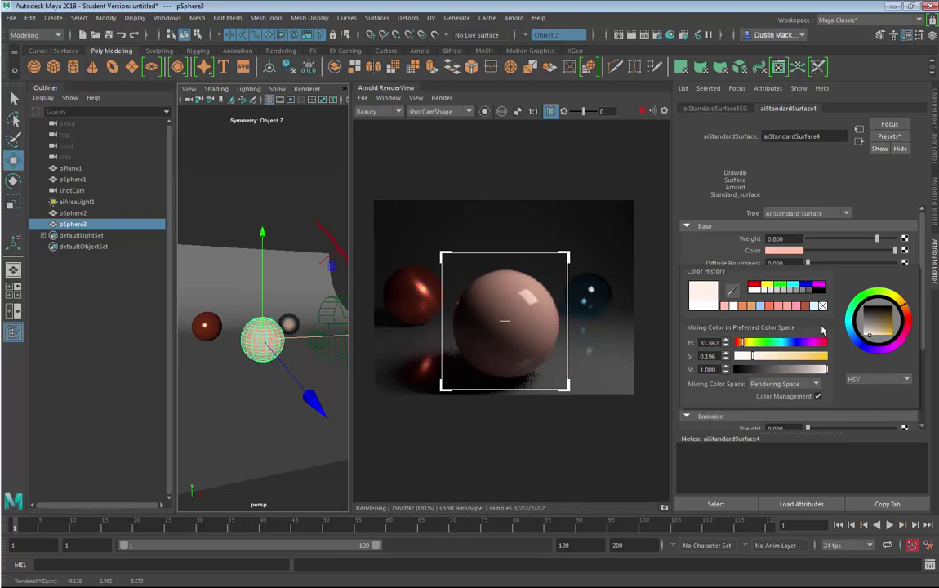
pyautogui.press('Return')
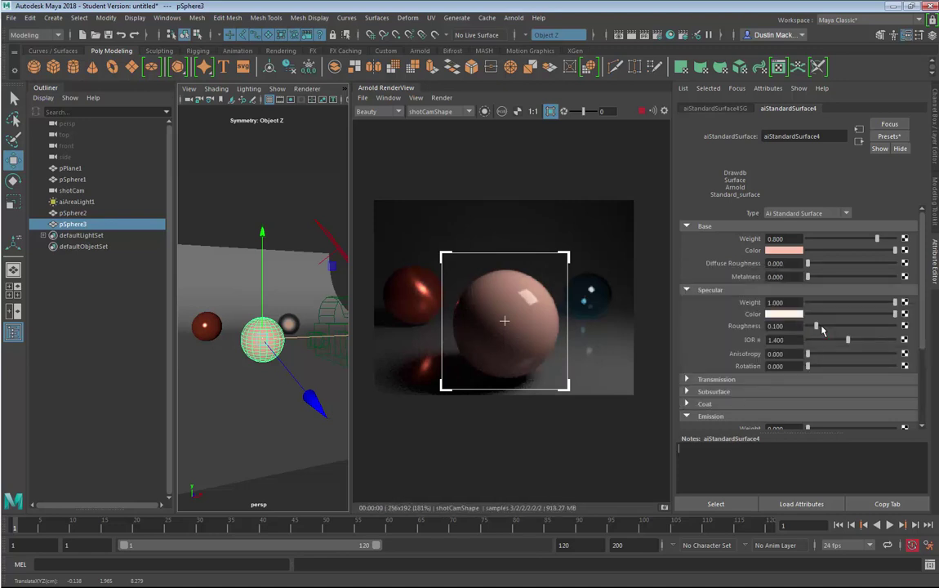
pyautogui.moveTo(817, 326); pyautogui.dragTo(841, 326)
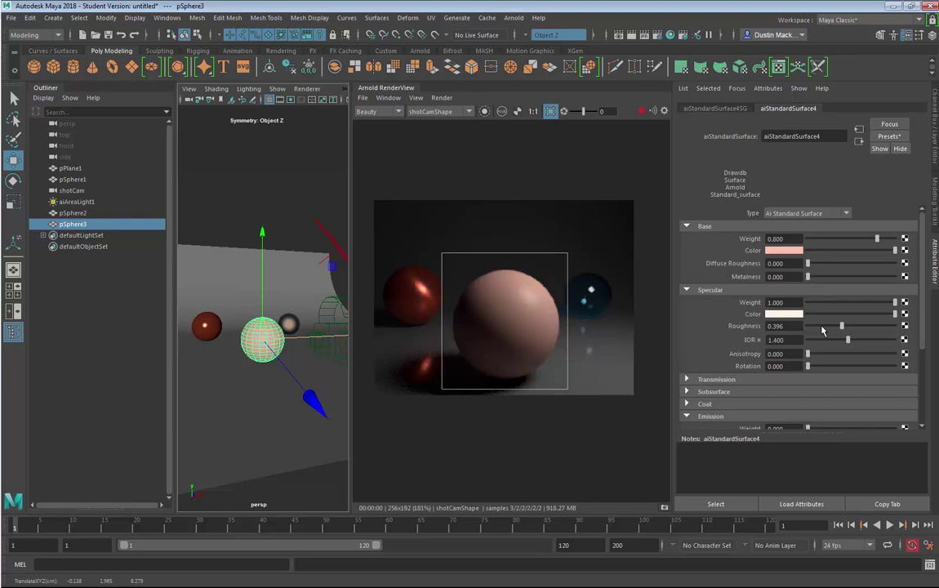
# Step: Try a subsurface weight of about 0.338 on the foreground sphere's material, and settle it at about 0.136
pyautogui.scroll(-4, 822, 329)
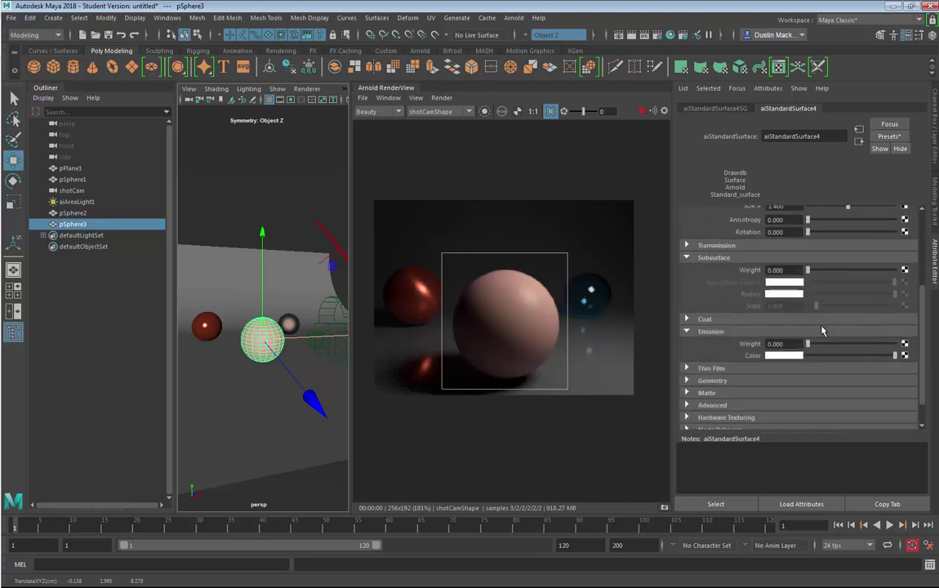
pyautogui.moveTo(807, 269); pyautogui.dragTo(837, 269)
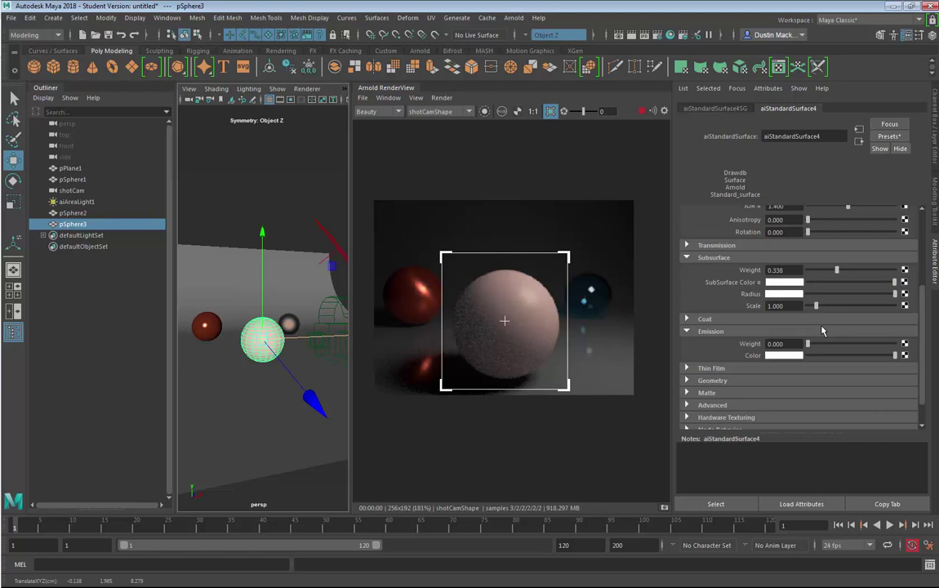
pyautogui.hotkey('ctrl', 'z')
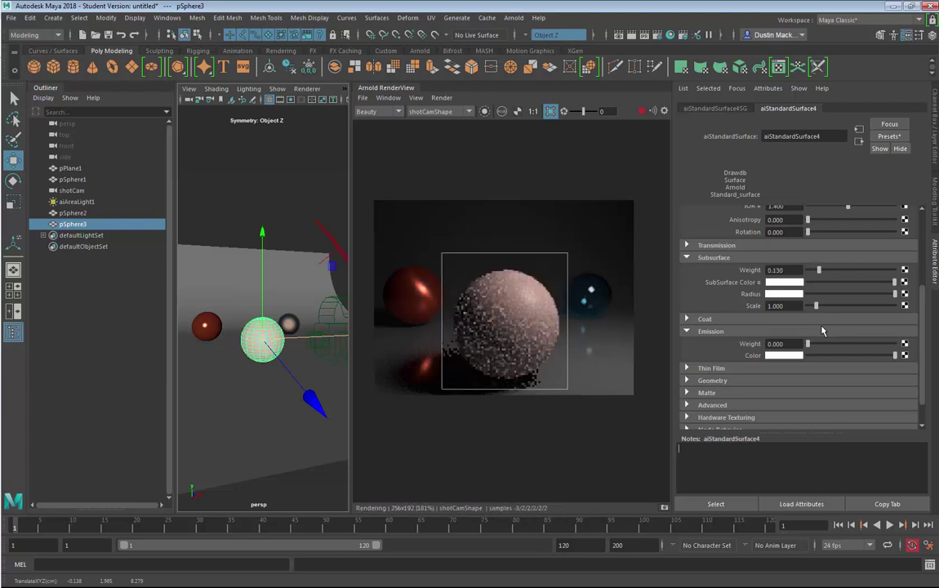
pyautogui.moveTo(895, 269)
pyautogui.mouseDown()
pyautogui.moveTo(807, 269)
pyautogui.moveTo(818, 269)
pyautogui.mouseUp()
# Step: Set the SubSurface Color to a fully saturated deep red, about S 1.000, V 0.663
pyautogui.click(784, 293)
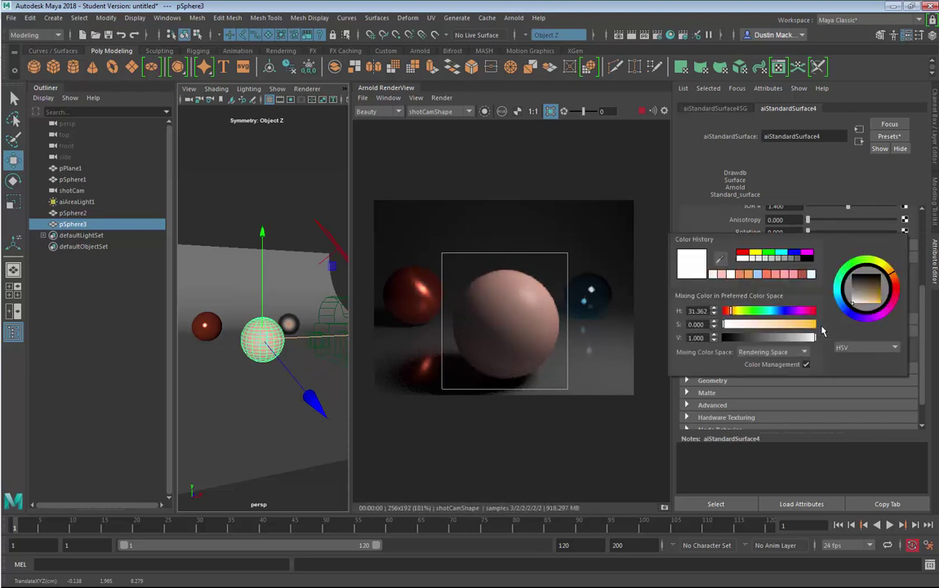
pyautogui.click(895, 286)
pyautogui.click(880, 299)
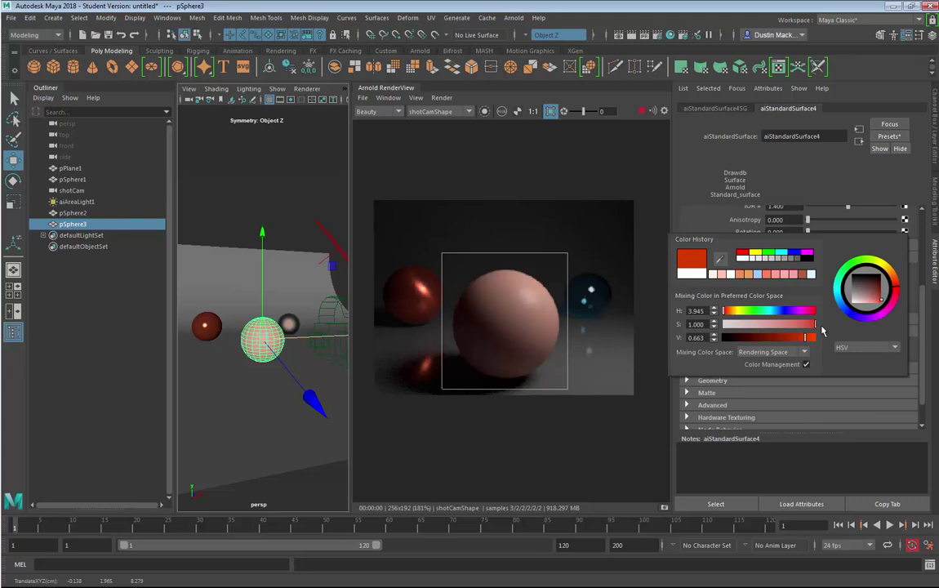
pyautogui.click(896, 288)
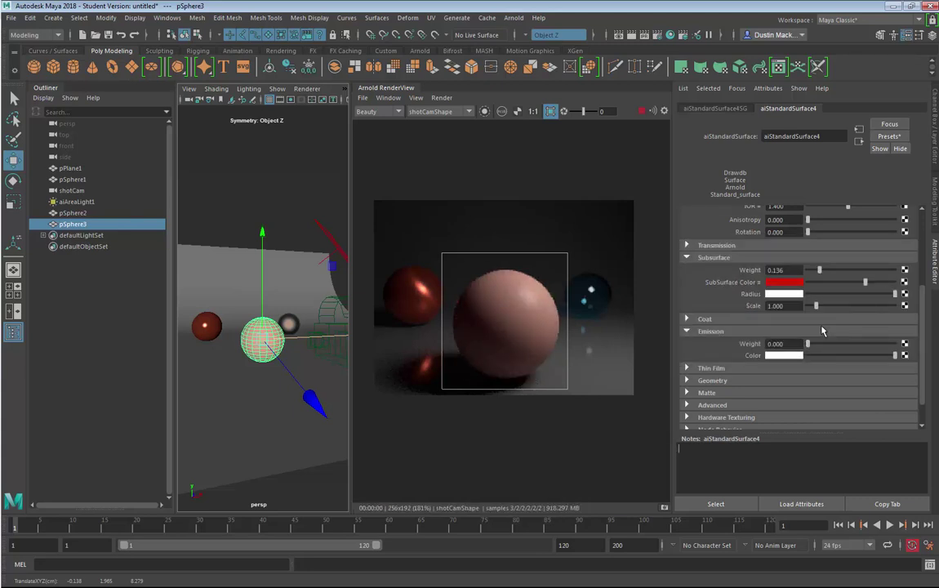
# Step: Raise the subsurface weight to about 0.422 and try radius colors from black to near-white, leaving the radius near-white
pyautogui.moveTo(819, 270); pyautogui.dragTo(844, 269)
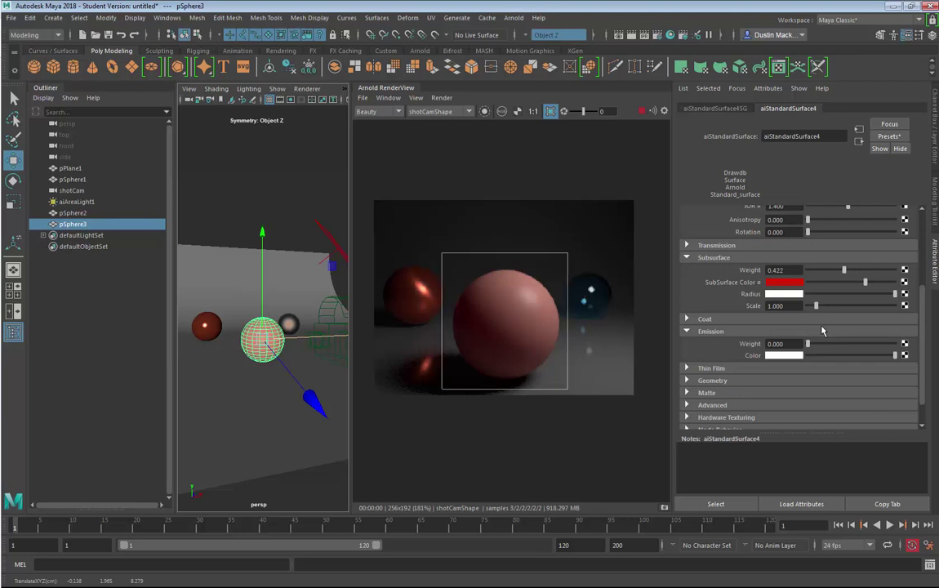
pyautogui.hotkey('ctrl', 'z')
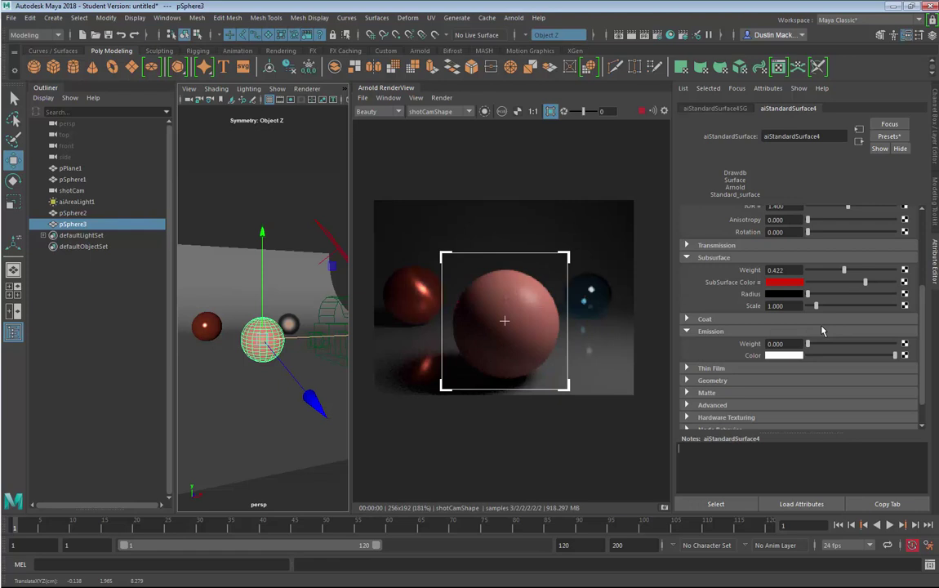
pyautogui.moveTo(807, 293); pyautogui.dragTo(820, 294)
pyautogui.hotkey('ctrl', 'z')
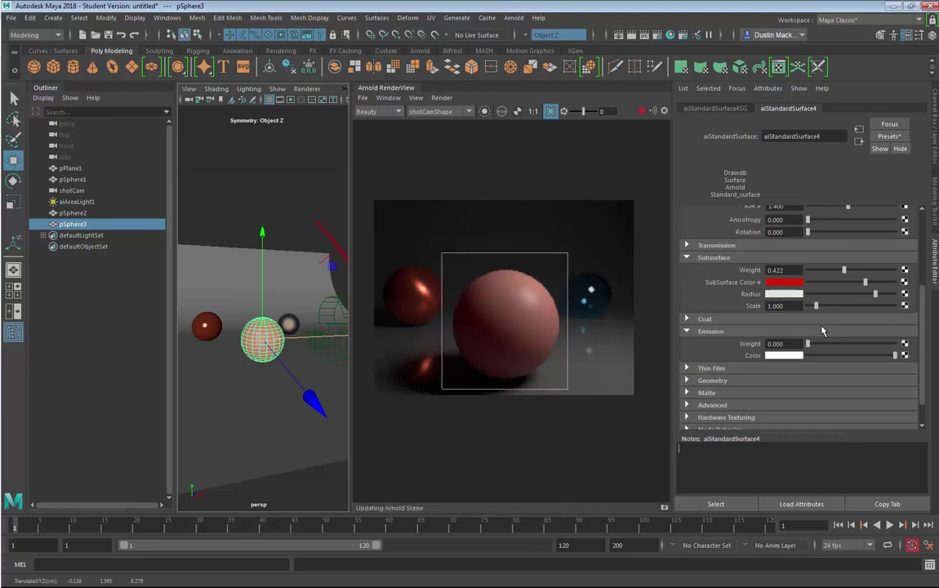
# Step: Return the subsurface radius color to mid-gray, try subsurface scales between 0 and about 6.818, and set the scale to 1
pyautogui.hotkey('ctrl', 'z')
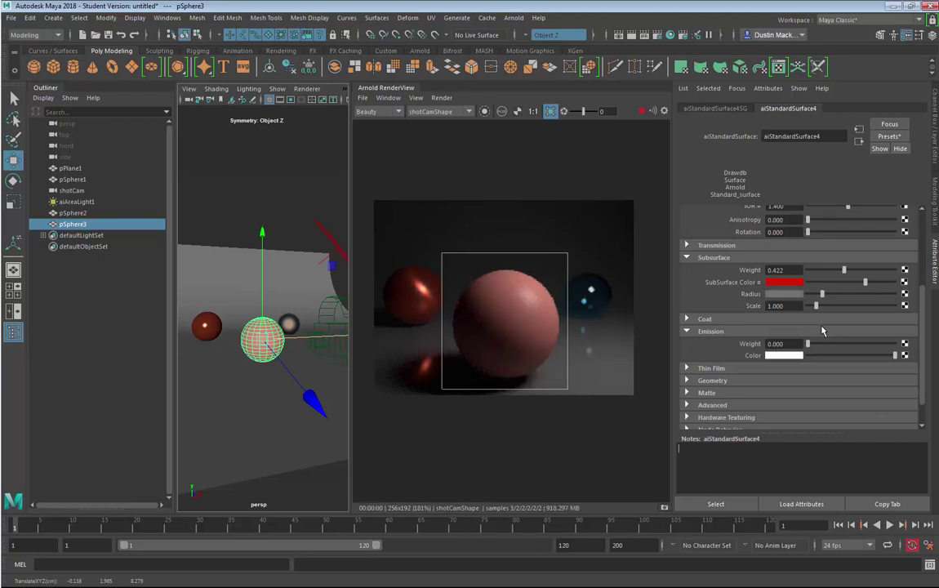
pyautogui.hotkey('ctrl', 'z')
pyautogui.hotkey('ctrl', 'z')
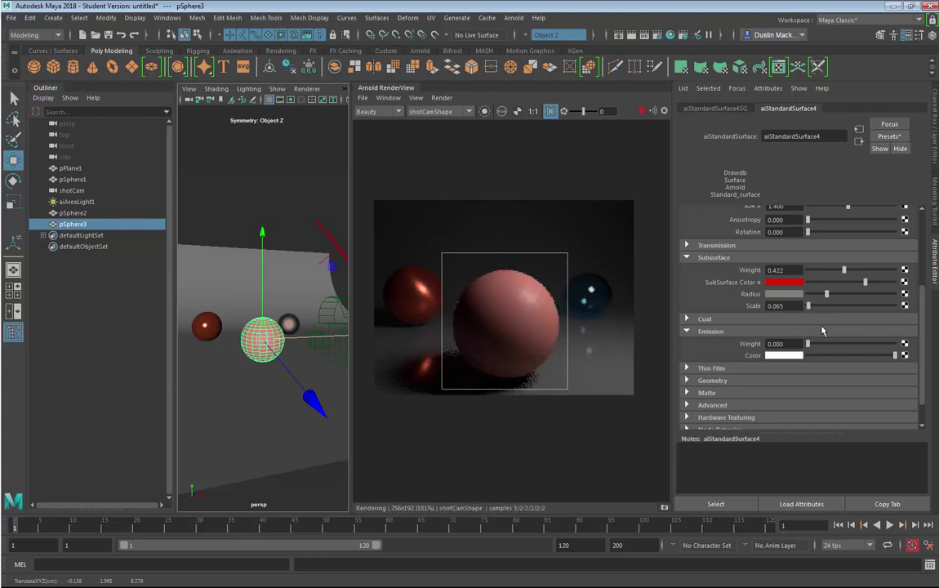
pyautogui.hotkey('ctrl', 'z')
pyautogui.hotkey('ctrl', 'z')
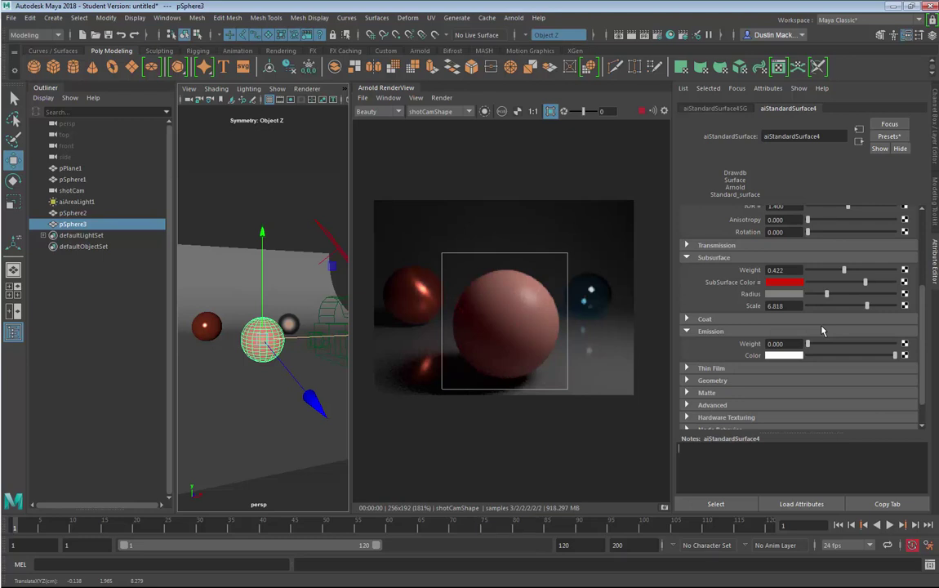
pyautogui.hotkey('ctrl', 'z')
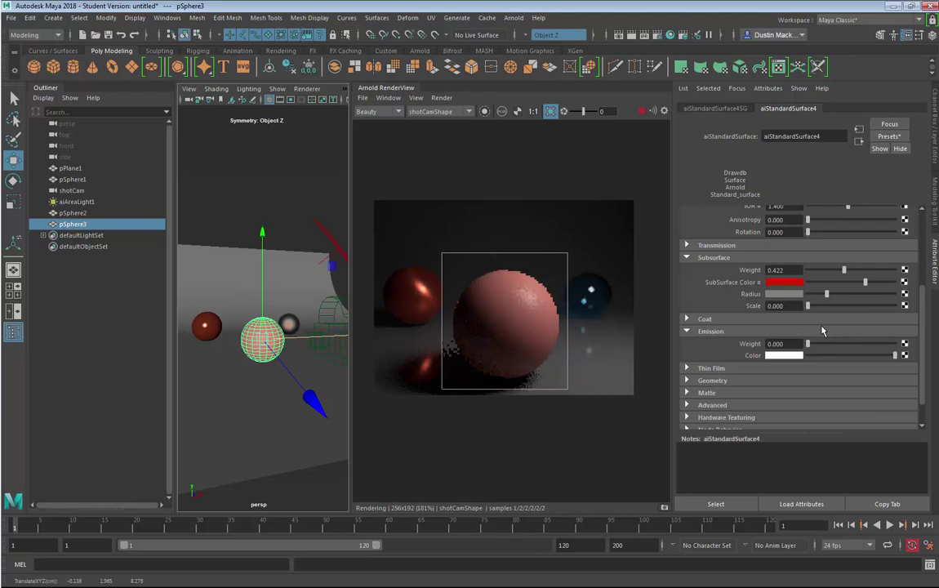
pyautogui.doubleClick(776, 305)
pyautogui.write('1')
pyautogui.press('Return')
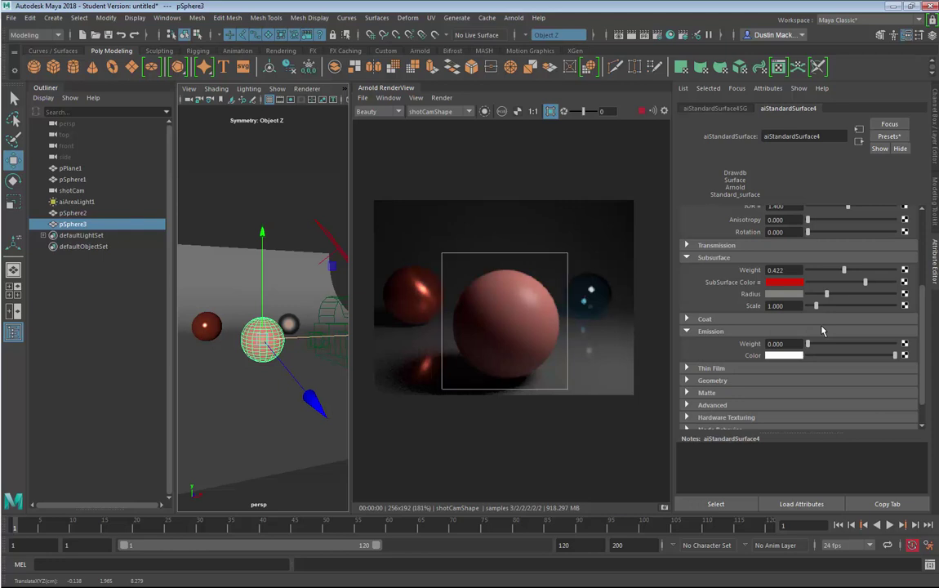
# Step: Set the specular color to a saturated orange, about H 31.357, S 0.765, V 1.000
pyautogui.scroll(2, 822, 330)
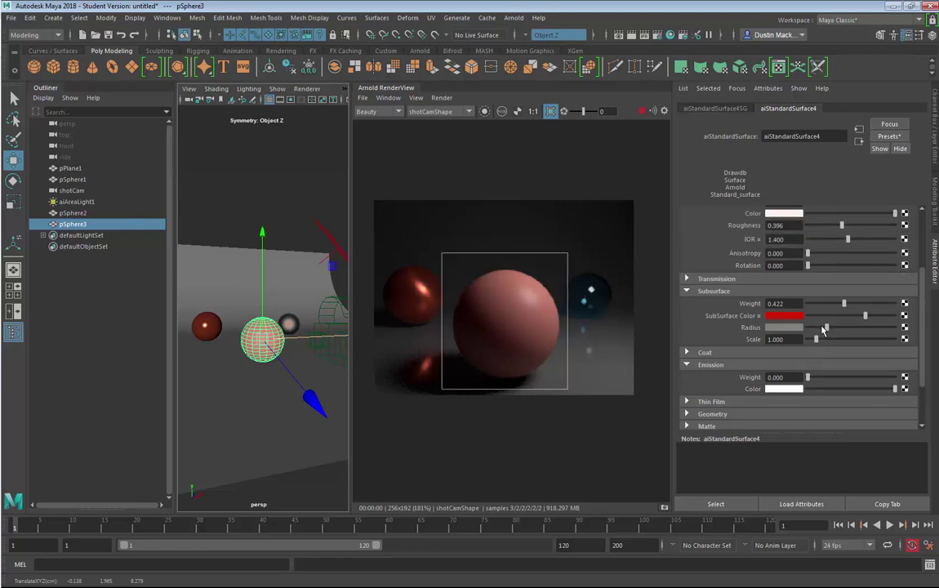
pyautogui.scroll(4, 822, 331)
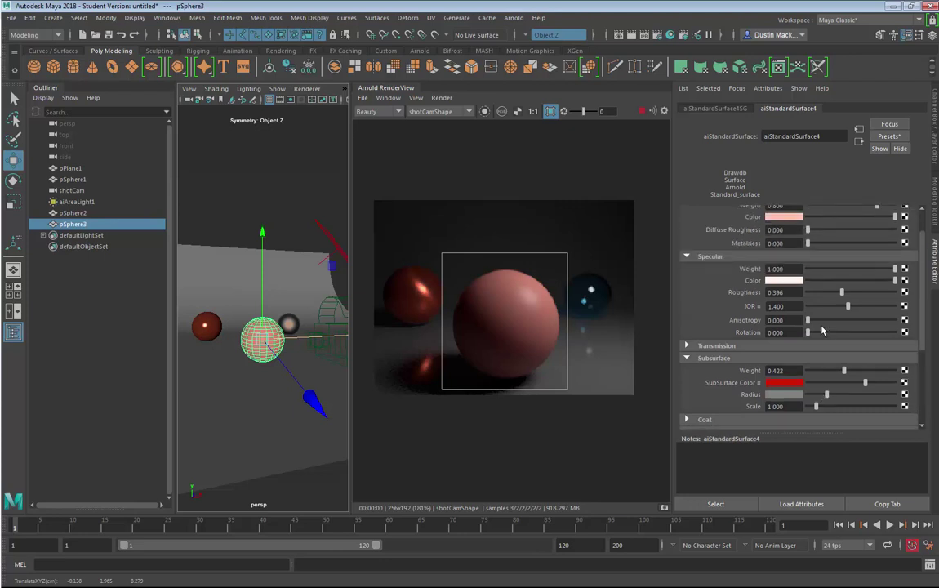
pyautogui.scroll(2, 822, 330)
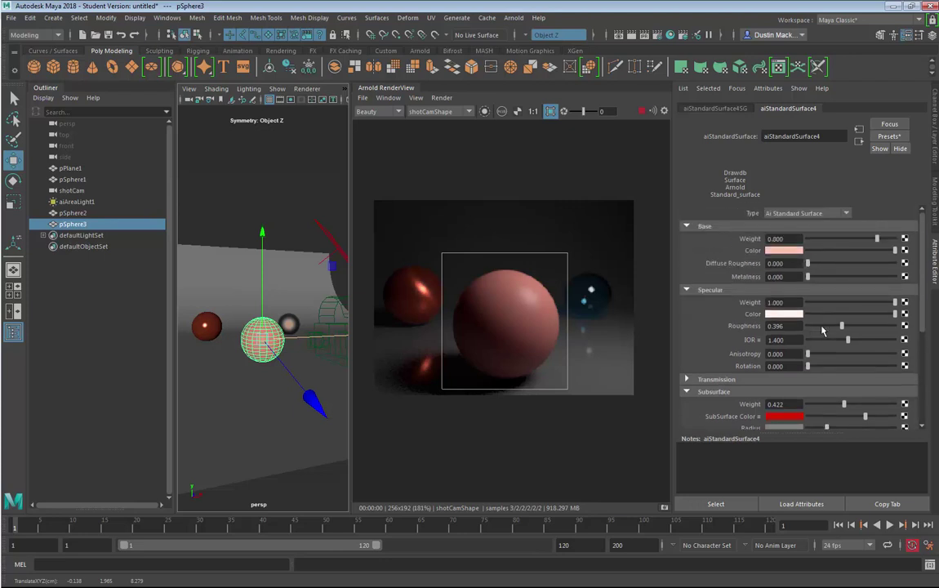
pyautogui.click(783, 313)
pyautogui.moveTo(863, 336); pyautogui.dragTo(873, 335)
pyautogui.moveTo(779, 357); pyautogui.dragTo(799, 357)
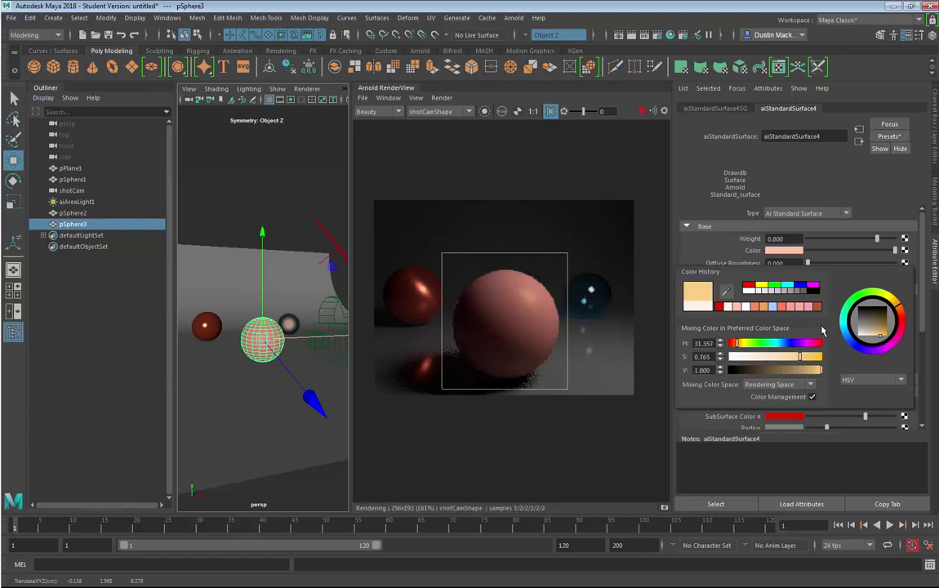
pyautogui.press('Return')
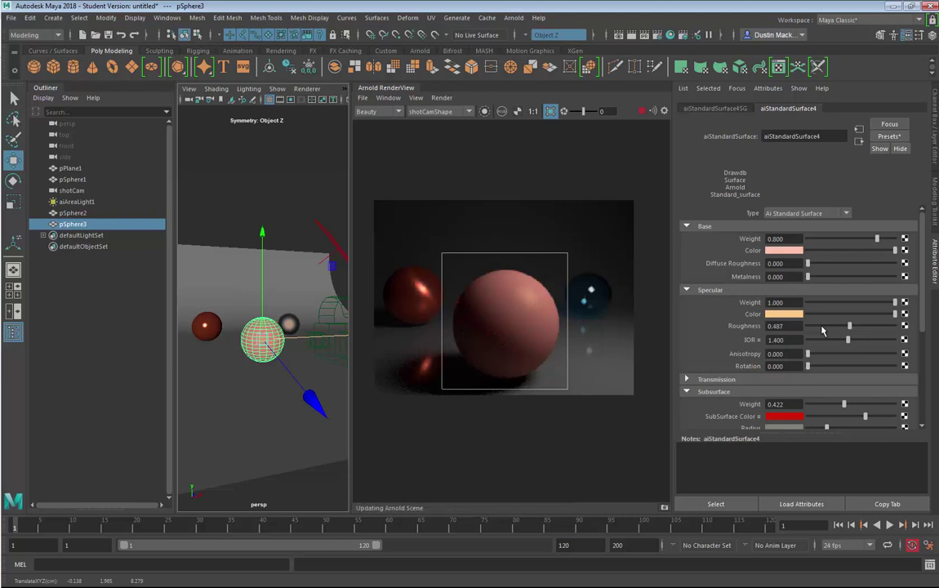
# Step: Set the specular roughness to about 0.318 and the specular anisotropy to about 0.435
pyautogui.click(822, 327)
pyautogui.moveTo(827, 326); pyautogui.dragTo(835, 326)
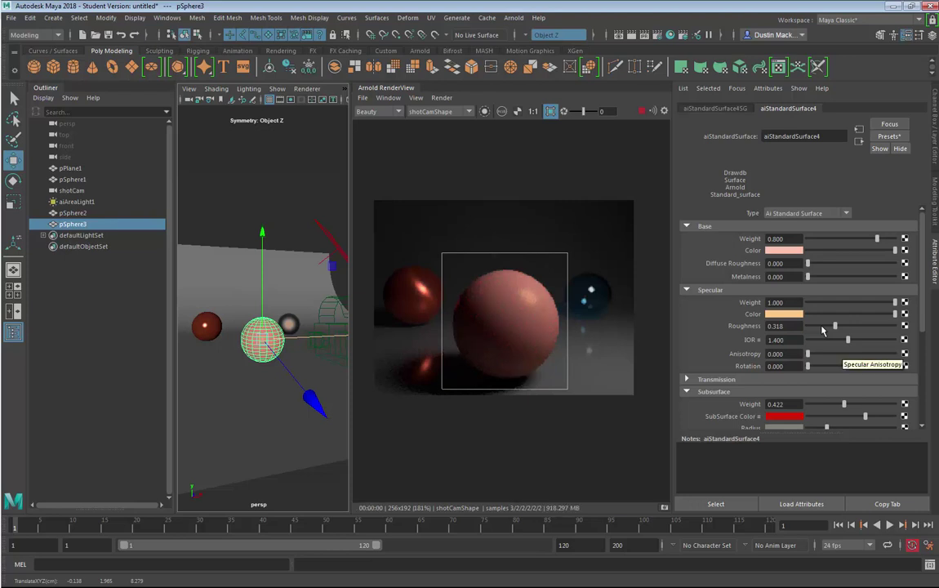
pyautogui.moveTo(807, 353); pyautogui.dragTo(844, 354)
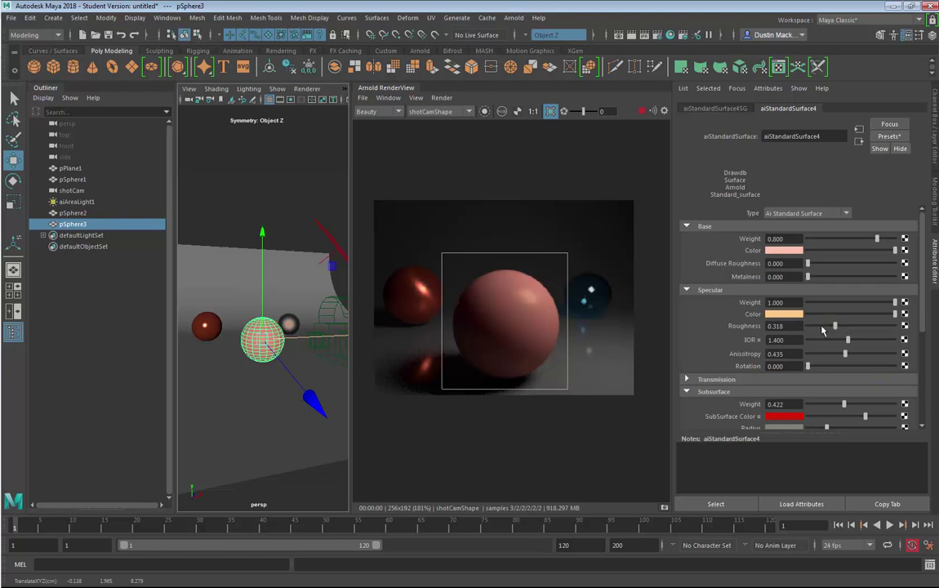
# Step: Soften the specular color to a pale peach and lower the specular roughness to about 0.227
pyautogui.click(795, 313)
pyautogui.moveTo(739, 343); pyautogui.dragTo(737, 343)
pyautogui.moveTo(835, 326); pyautogui.dragTo(822, 330)
pyautogui.click(784, 313)
pyautogui.moveTo(907, 331); pyautogui.dragTo(903, 337)
pyautogui.press('Escape')
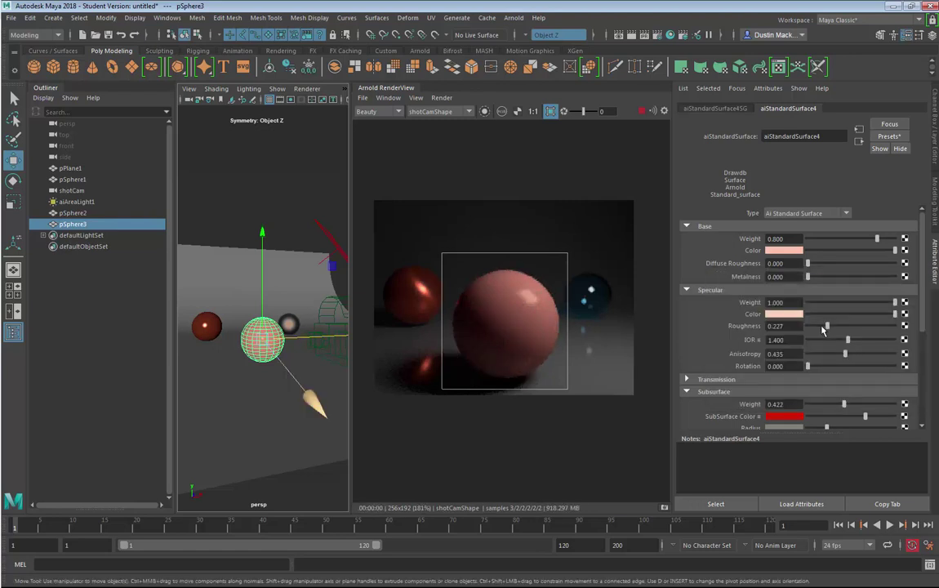
# Step: Move the pink sphere back between the metallic and glass spheres and turn off the render crop region
pyautogui.moveTo(314, 404); pyautogui.dragTo(287, 369)
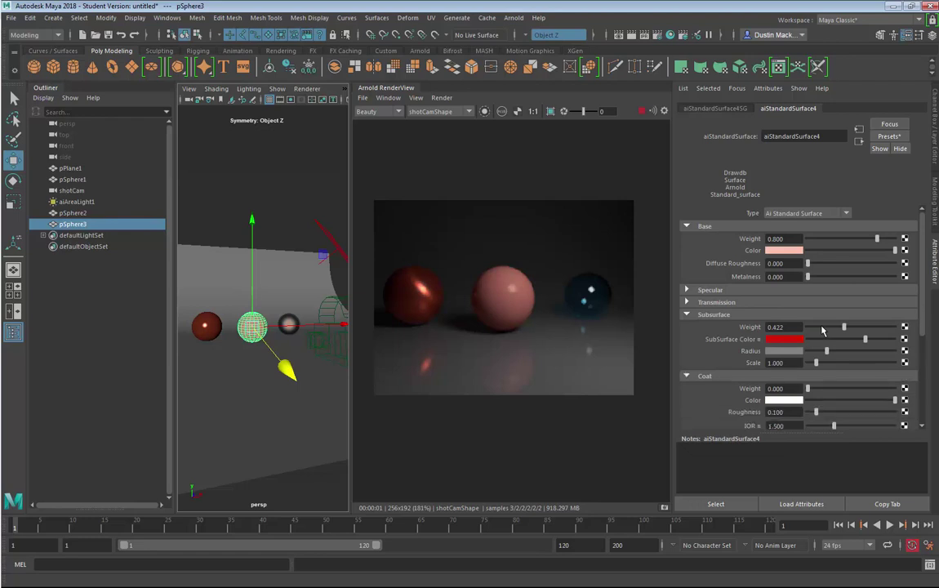
pyautogui.scroll(-1, 822, 329)
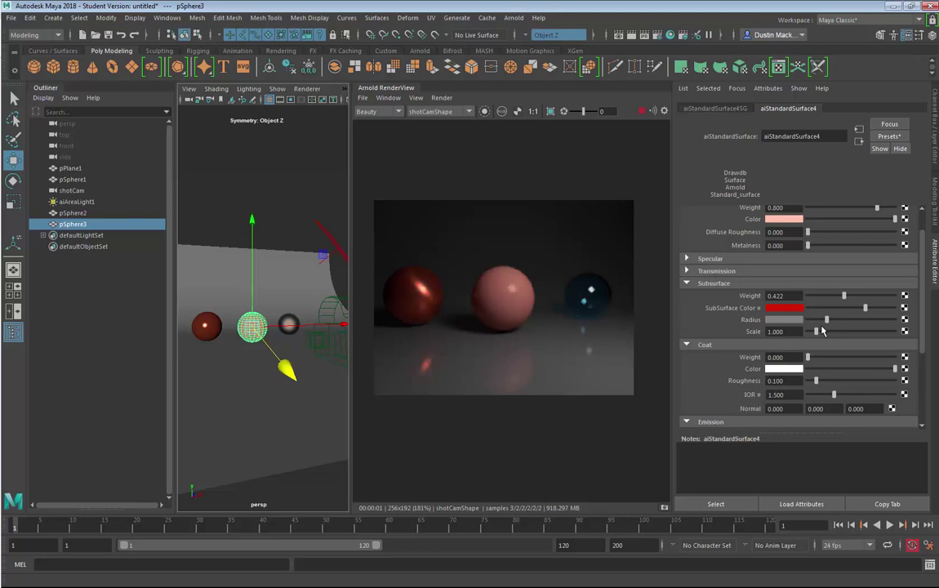
pyautogui.scroll(-3, 822, 330)
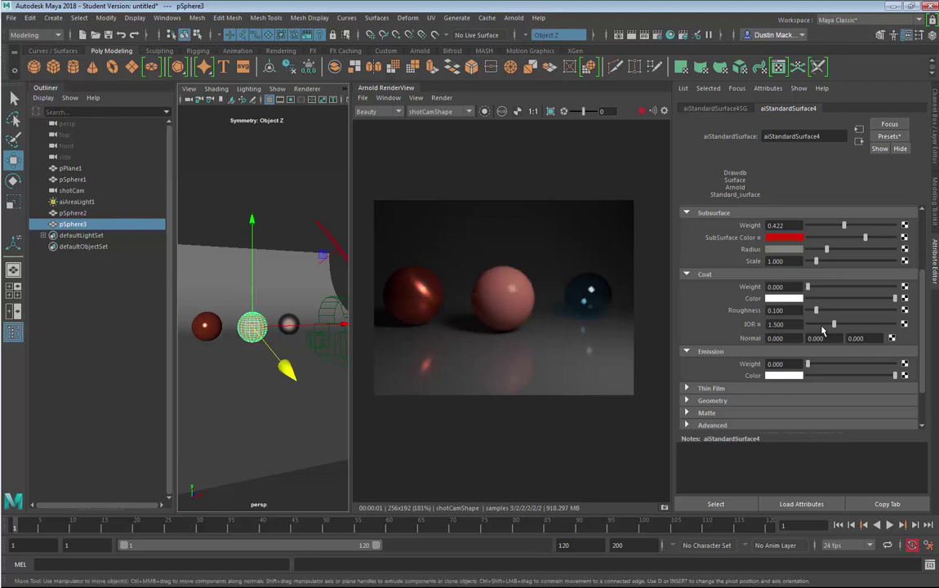
# Step: Nudge the pink sphere slightly toward the camera and adjust the glass sphere's position beside it
pyautogui.click(72, 179)
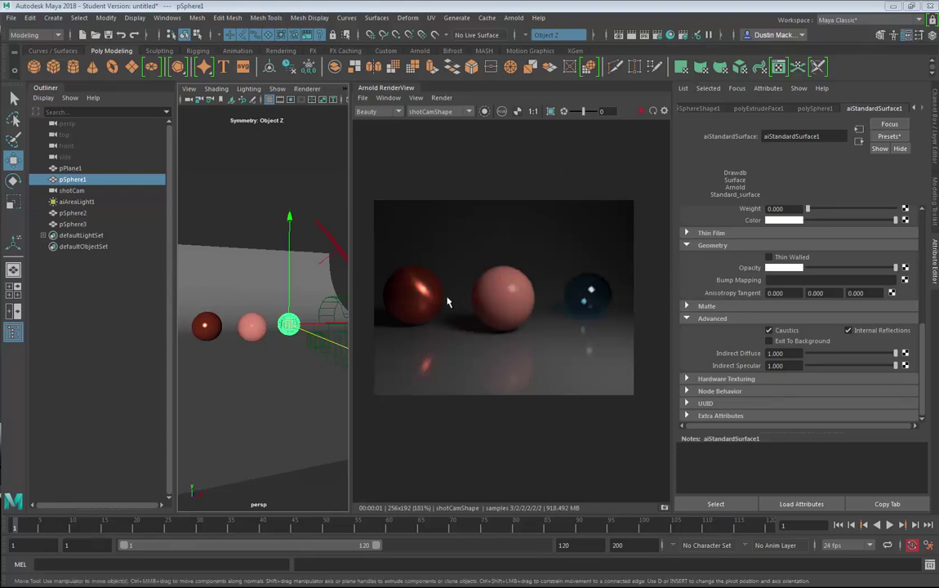
pyautogui.click(252, 326)
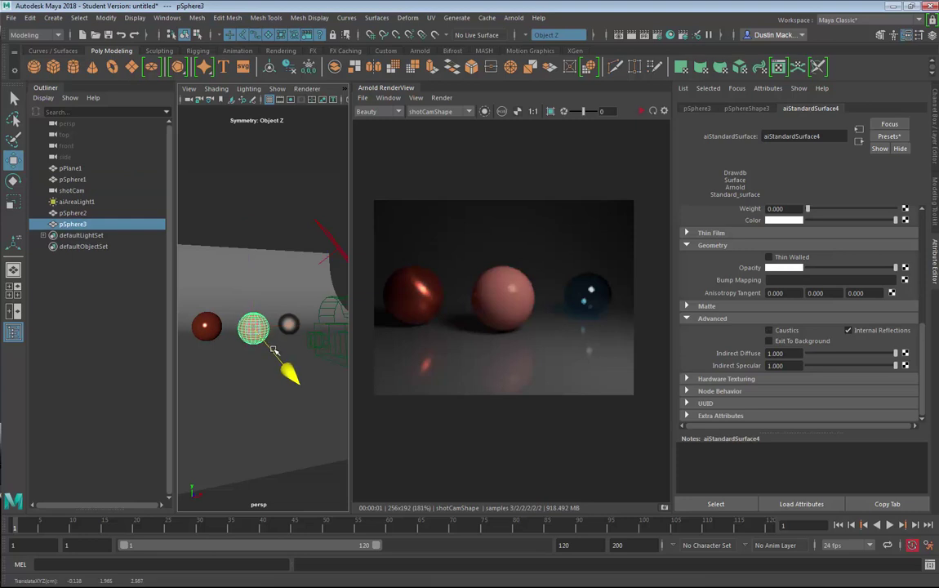
pyautogui.moveTo(274, 350); pyautogui.dragTo(279, 327)
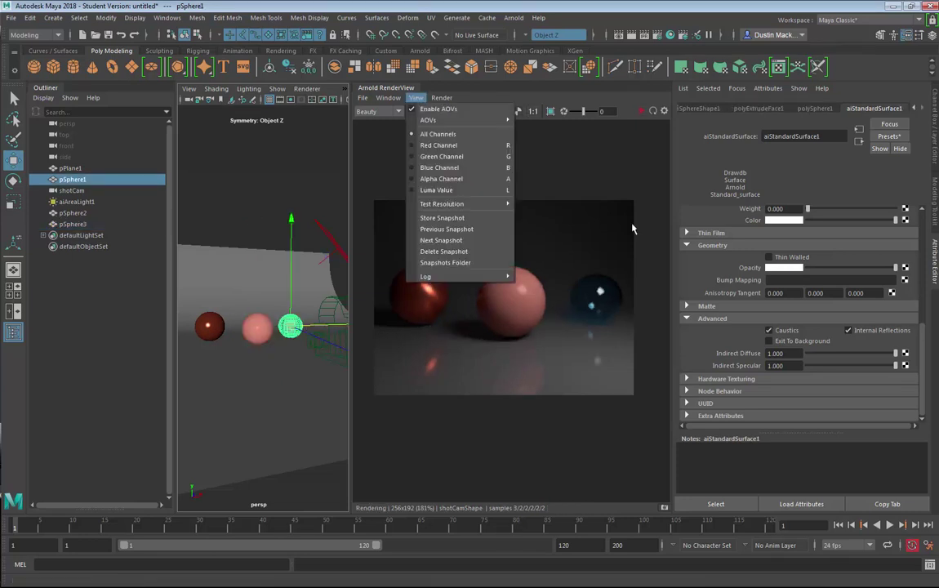
# Step: Set the RenderView test resolution to 100% and render the three spheres in a larger RenderView window
pyautogui.press('Down')
pyautogui.press('Down')
pyautogui.press('Down')
pyautogui.press('Down')
pyautogui.press('Down')
pyautogui.press('Down')
pyautogui.press('Down')
pyautogui.press('Down')
pyautogui.press('Down')
pyautogui.press('Right')
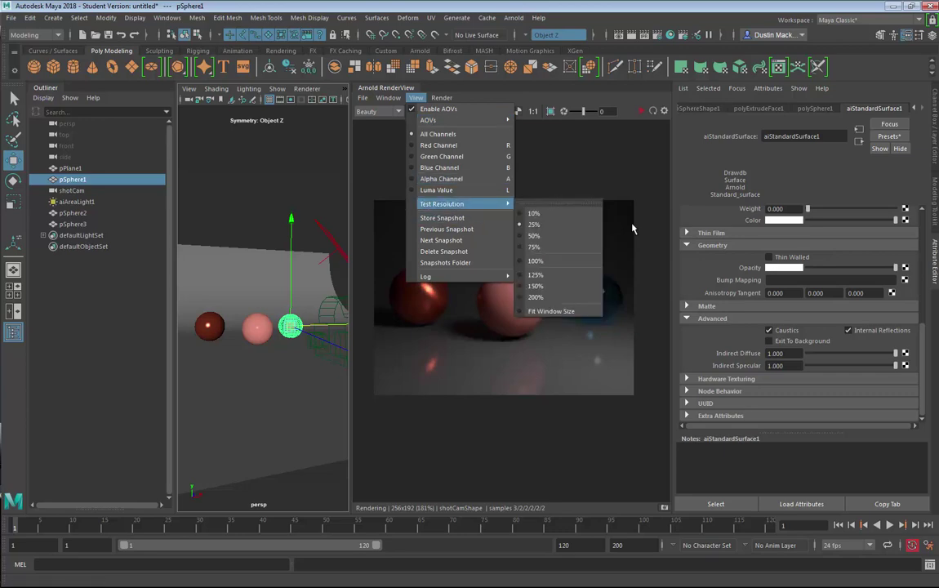
pyautogui.press('Down')
pyautogui.press('Down')
pyautogui.press('Return')
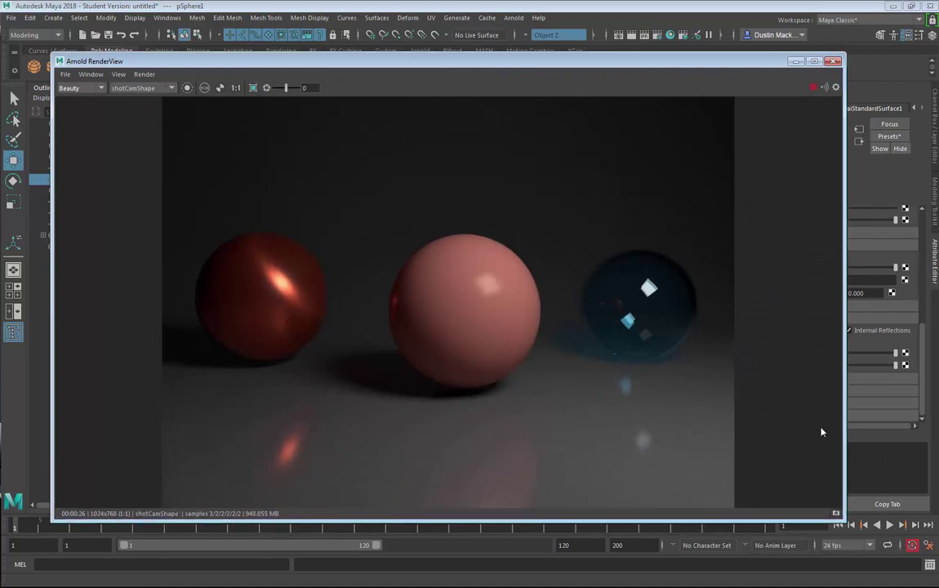
# Step: Stop the interactive render and check the test resolution options, leaving the resolution at 100%
pyautogui.click(813, 86)
pyautogui.click(118, 75)
pyautogui.moveTo(183, 181)
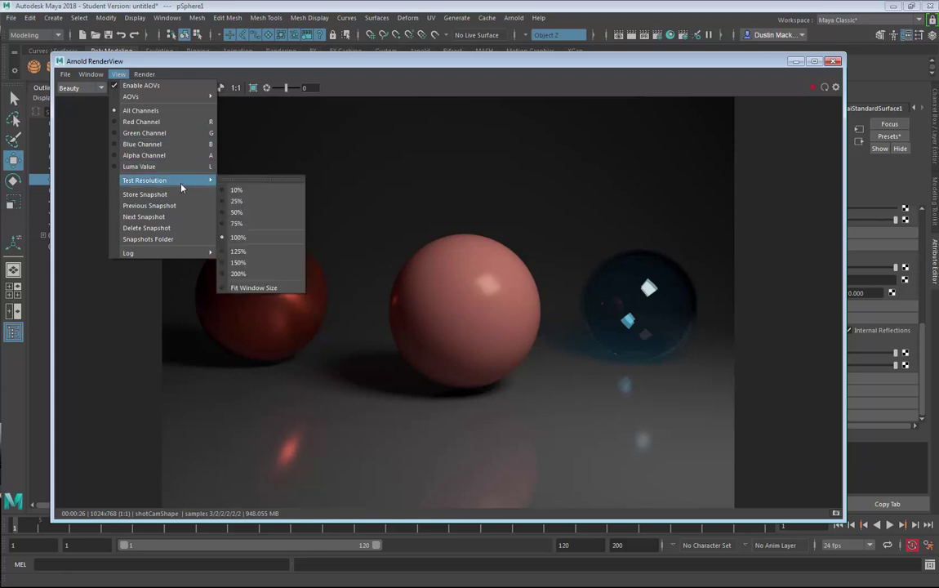
pyautogui.click(180, 62)
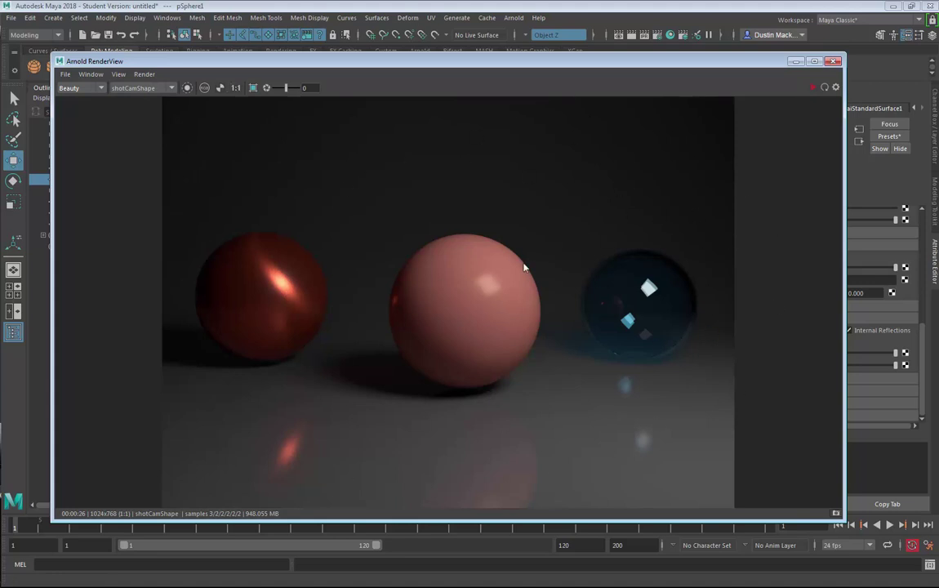
# Step: Examine the pink sphere's highlight and subsurface shading up close in the finished render
pyautogui.scroll(6, 412, 244)
pyautogui.scroll(-3, 412, 246)
pyautogui.scroll(1, 410, 246)
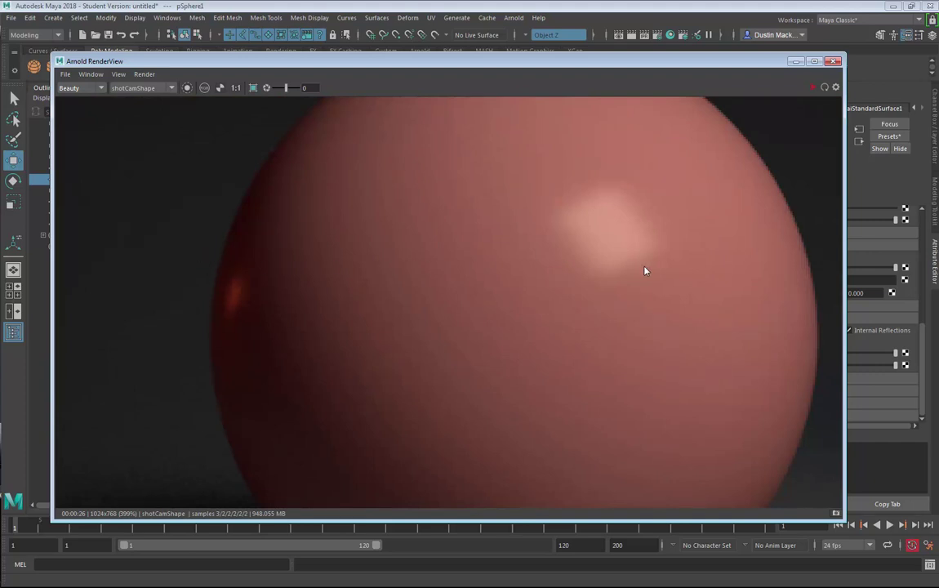
pyautogui.scroll(-4, 644, 270)
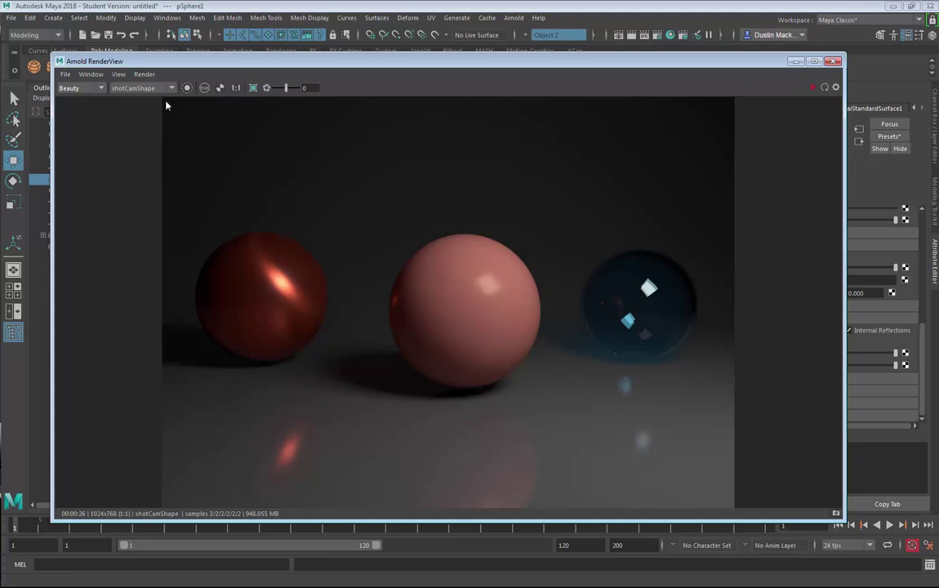
# Step: Start saving the rendered image and choose the ARNOLD folder inside INTROMAYA as its location
pyautogui.click(64, 74)
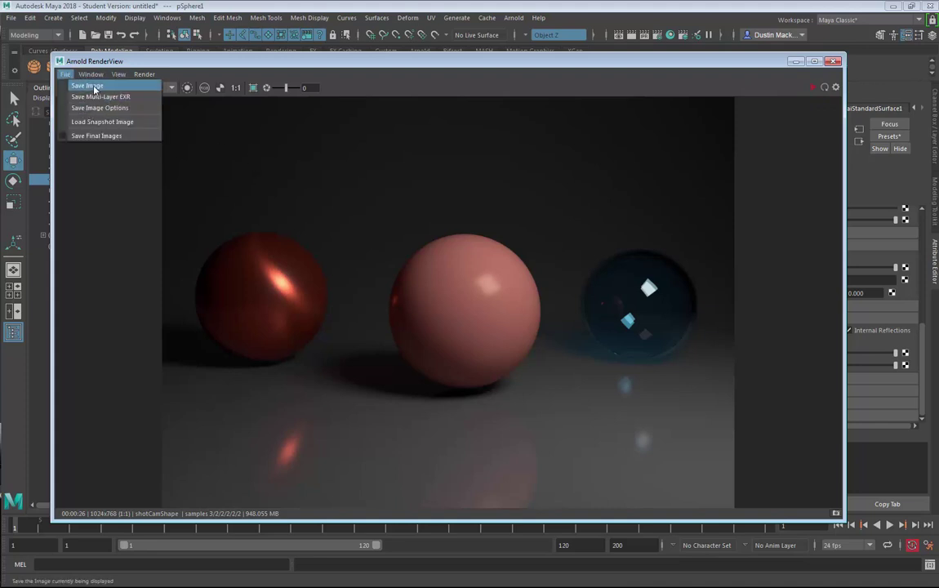
pyautogui.click(90, 86)
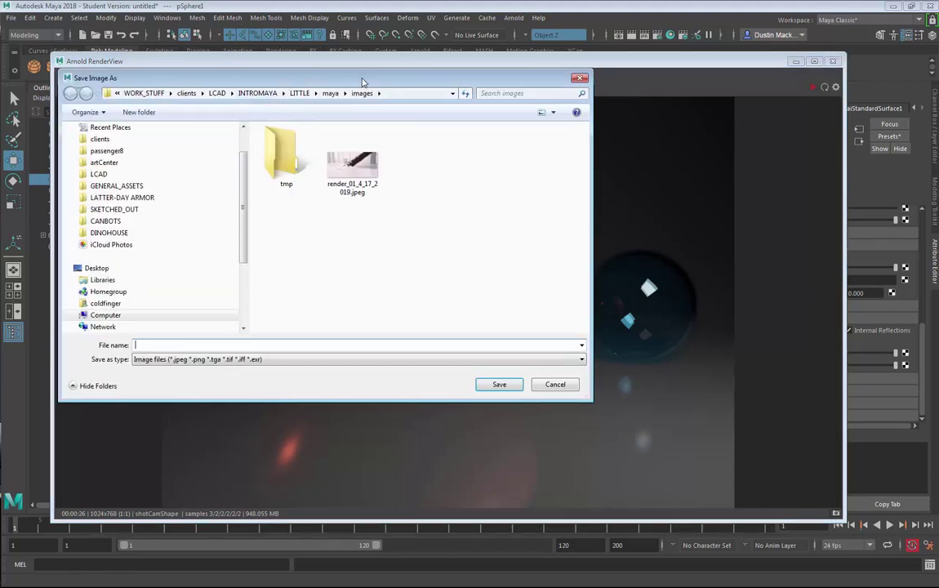
pyautogui.moveTo(362, 81); pyautogui.dragTo(411, 81)
pyautogui.click(307, 93)
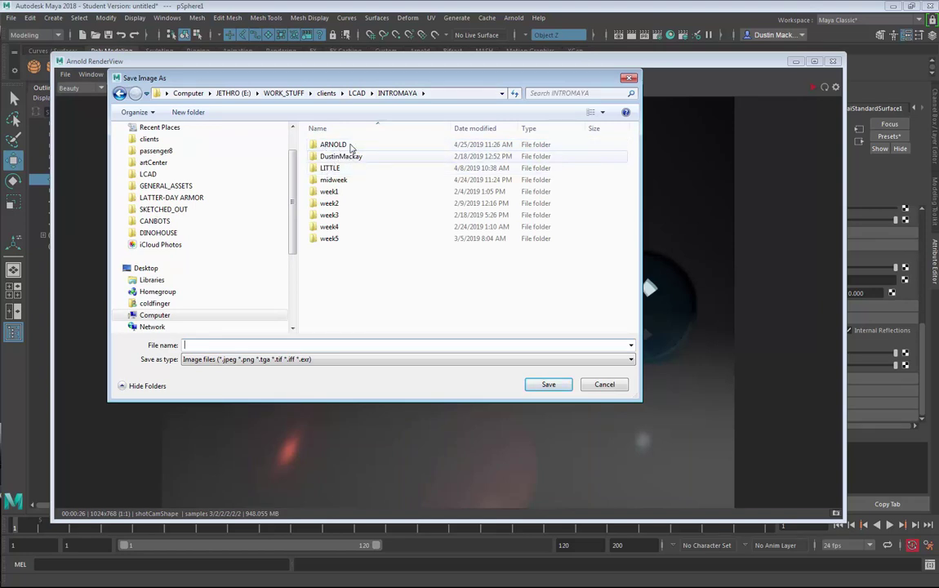
pyautogui.click(350, 145)
pyautogui.doubleClick(350, 146)
# Step: Name the image ArnoldShaderTest and save it
pyautogui.click(235, 344)
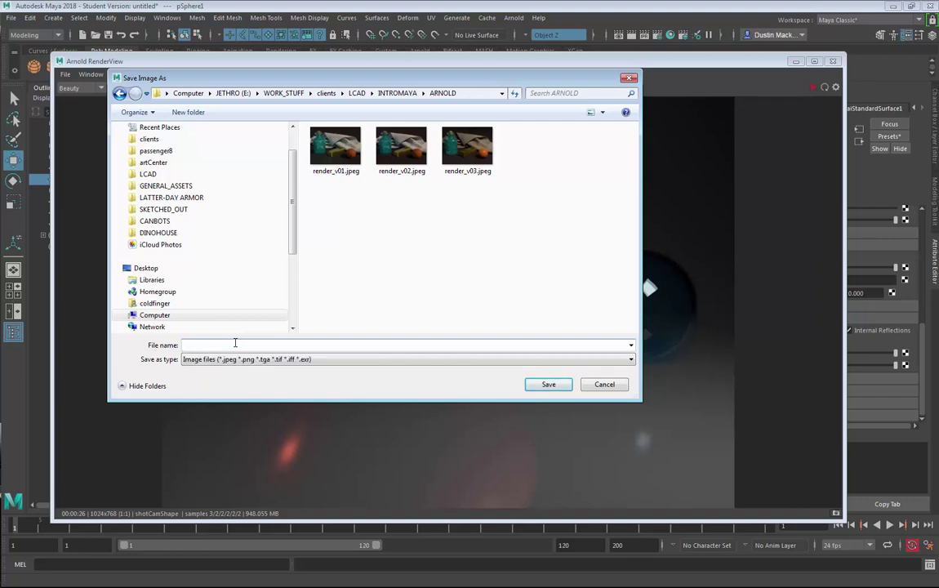
pyautogui.write('Arno')
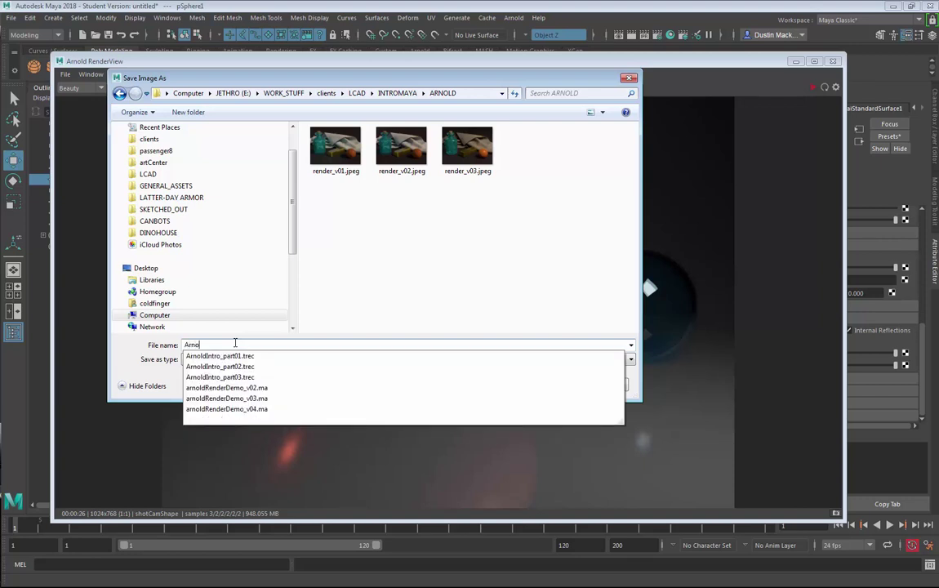
pyautogui.write('ldShaderTest')
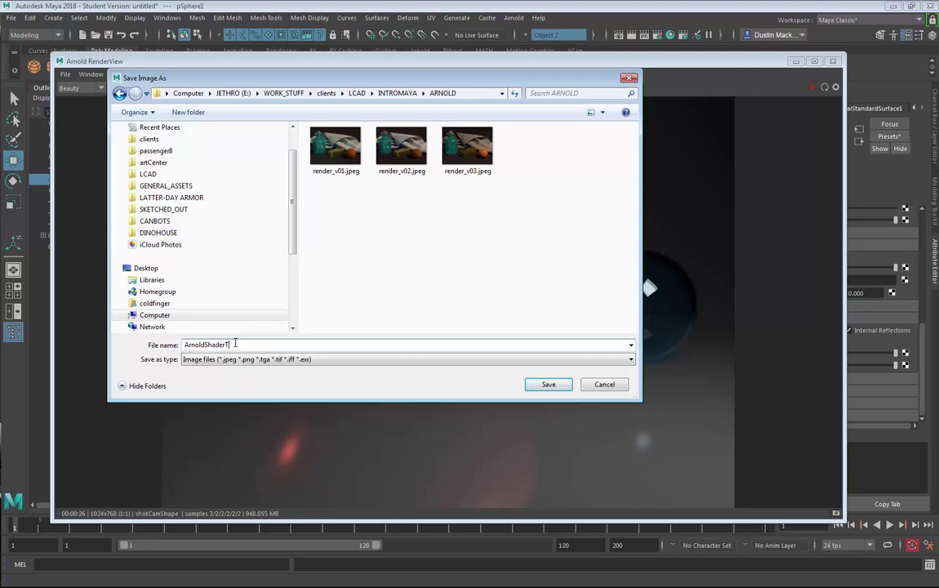
pyautogui.click(544, 383)
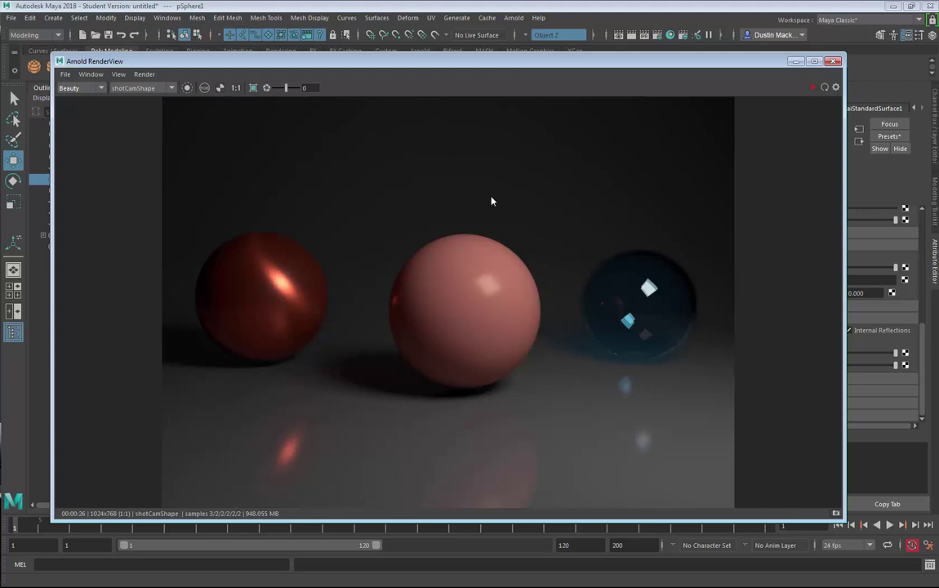
# Step: Move the RenderView window aside to uncover the object names in the Outliner
pyautogui.moveTo(490, 59); pyautogui.dragTo(546, 52)
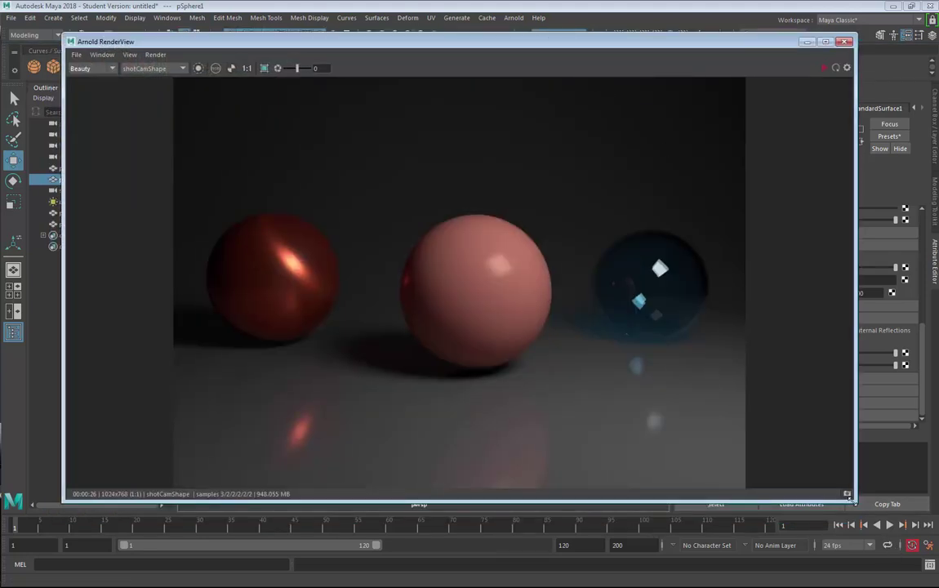
pyautogui.moveTo(465, 49); pyautogui.dragTo(493, 48)
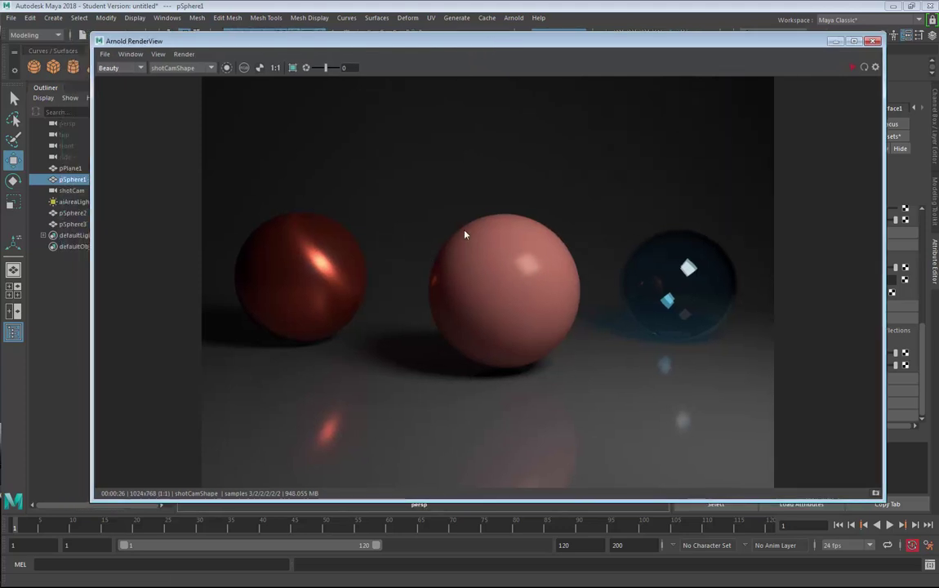